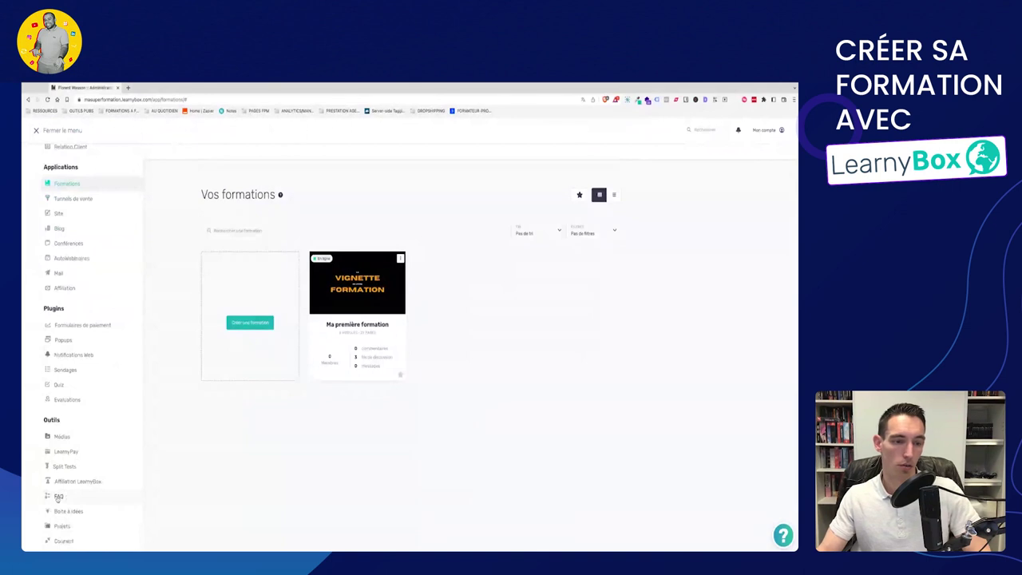
Open the FAQ tool.
click(57, 497)
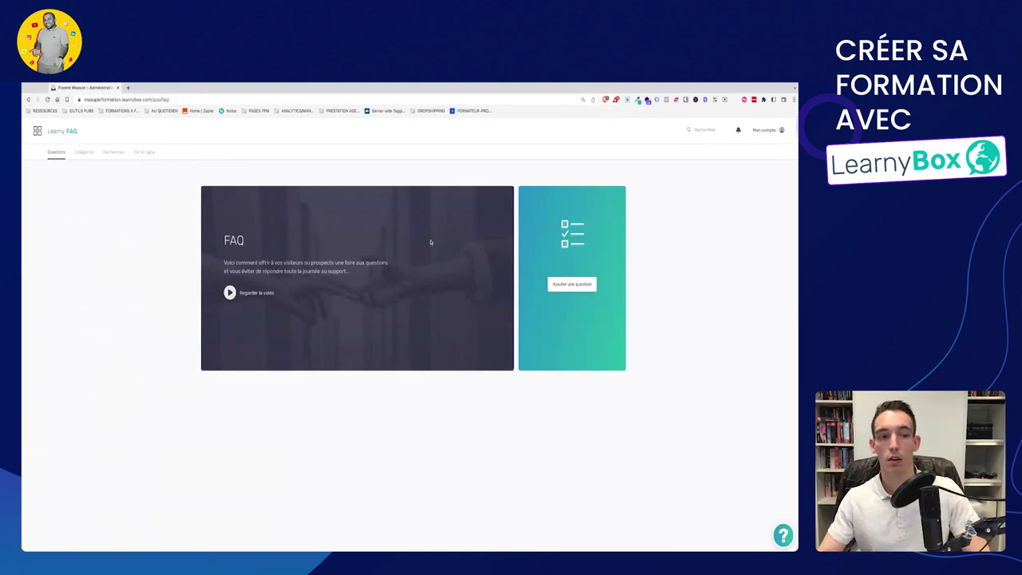
click(579, 287)
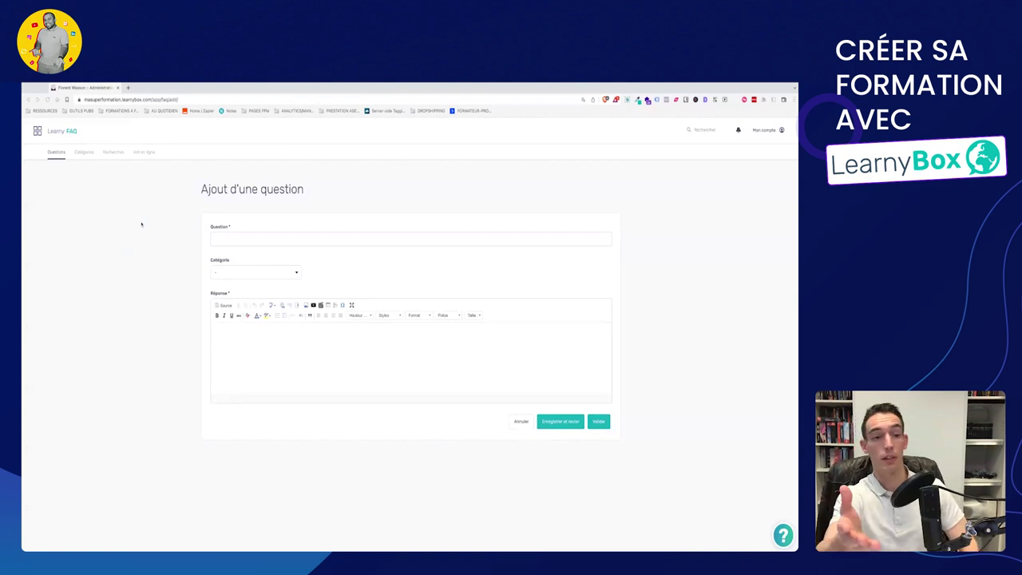
click(282, 272)
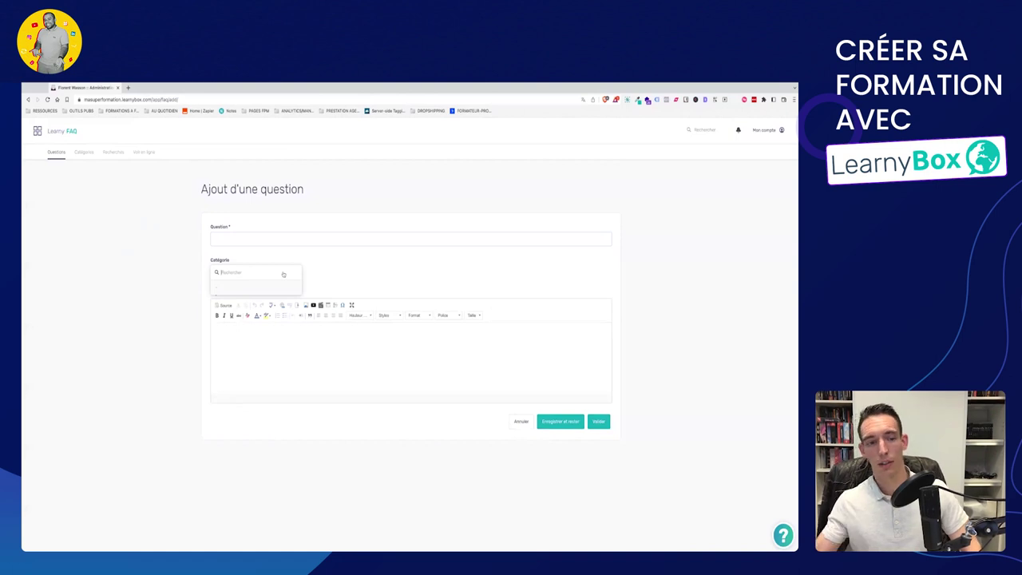
click(363, 256)
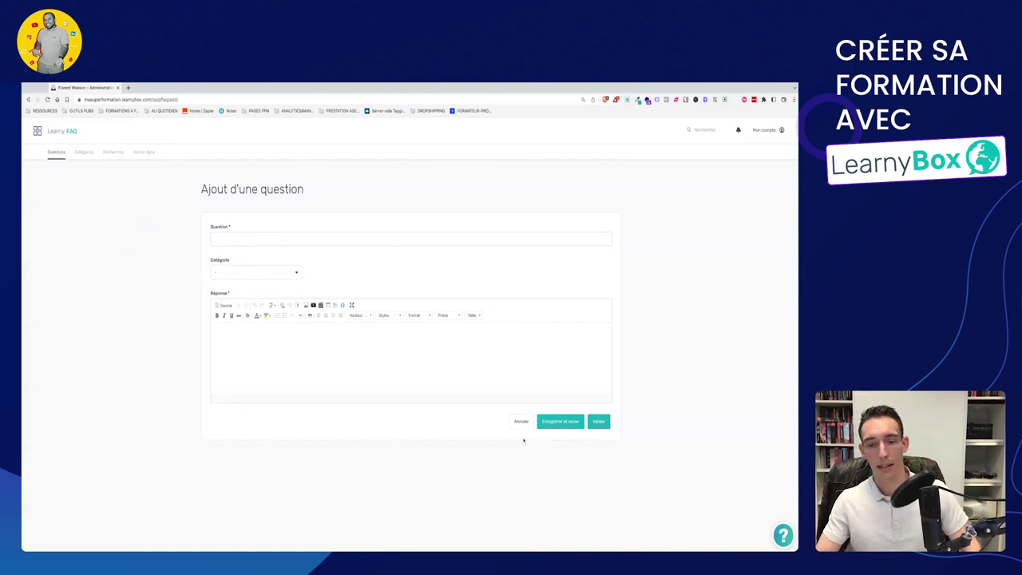
click(521, 421)
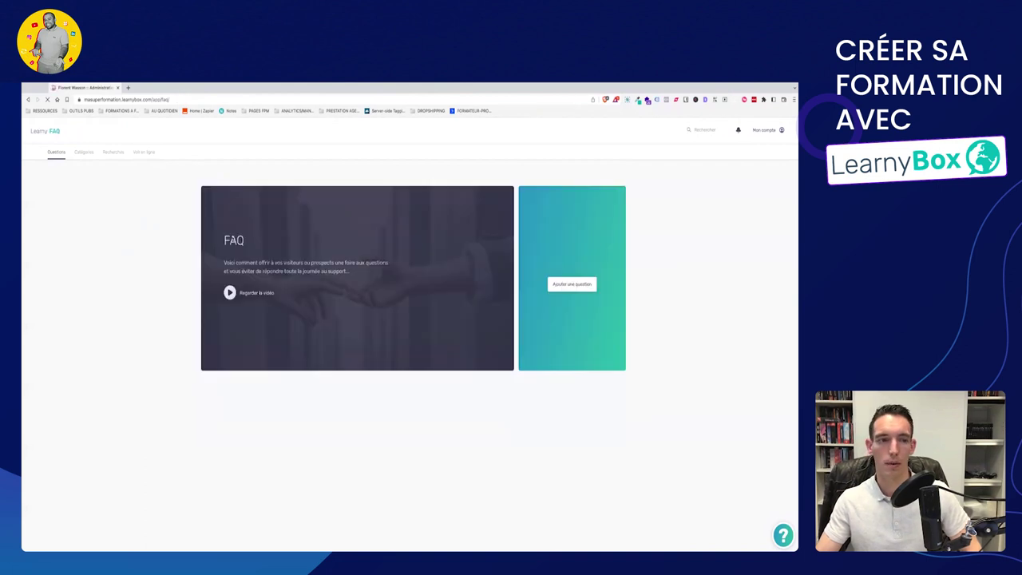
Create and save an FAQ category named "Suivre ma progression".
click(84, 152)
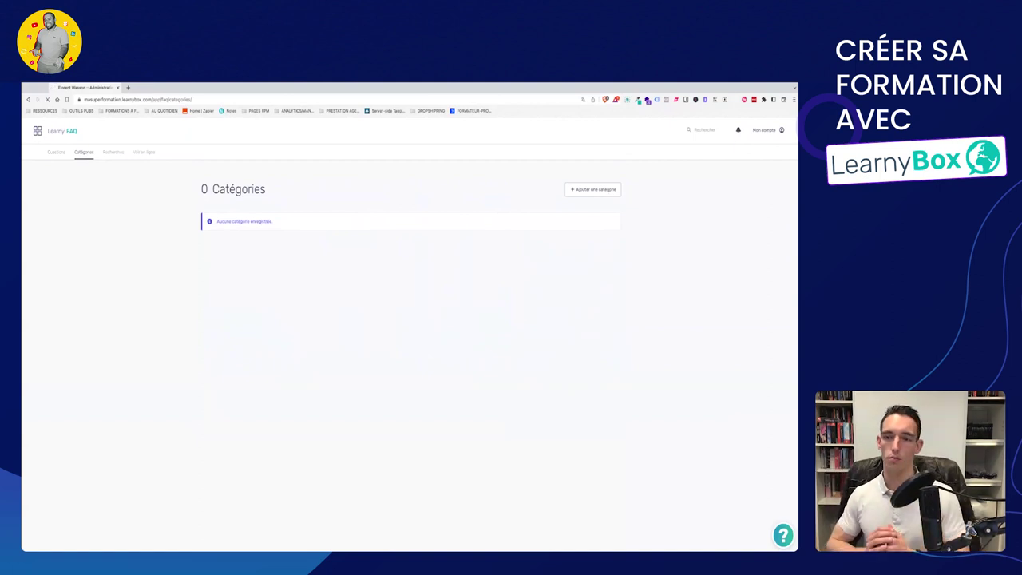
click(592, 189)
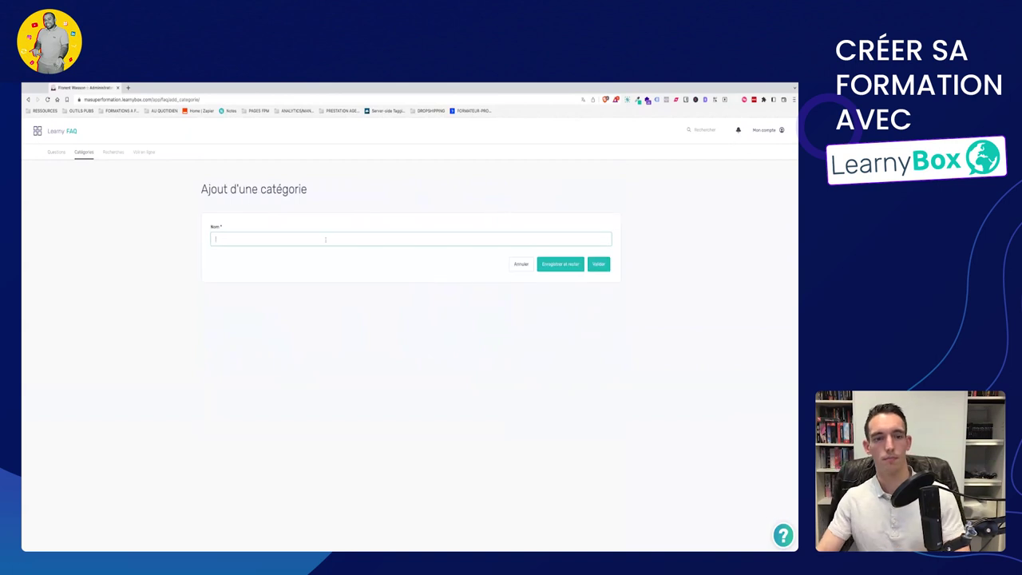
text(S)
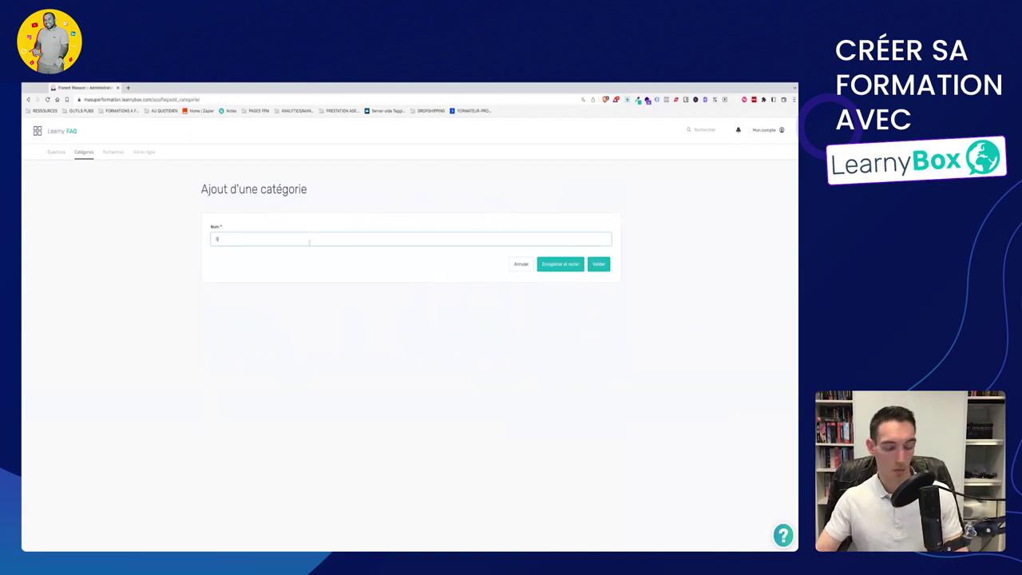
text(ui)
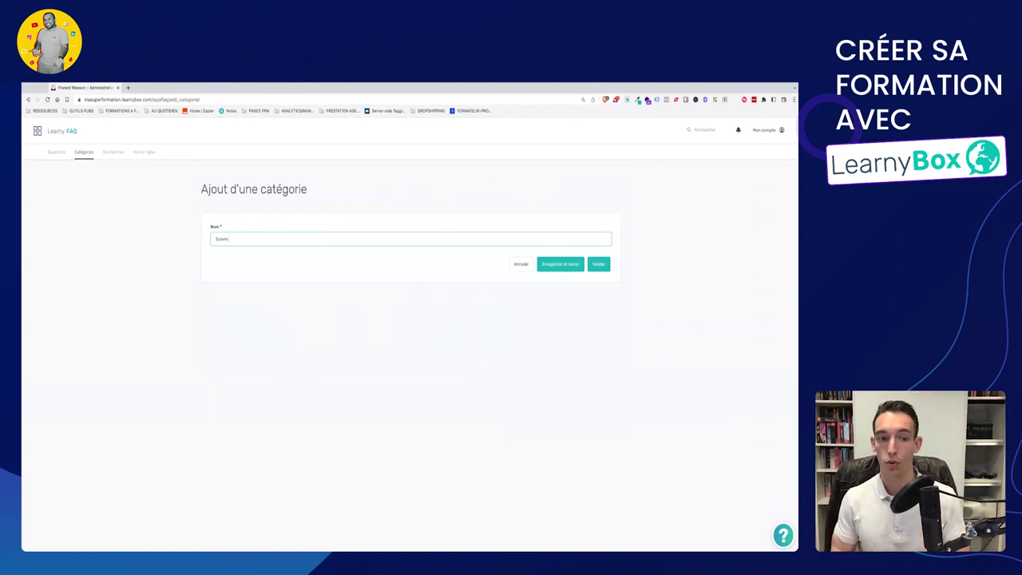
text(vre)
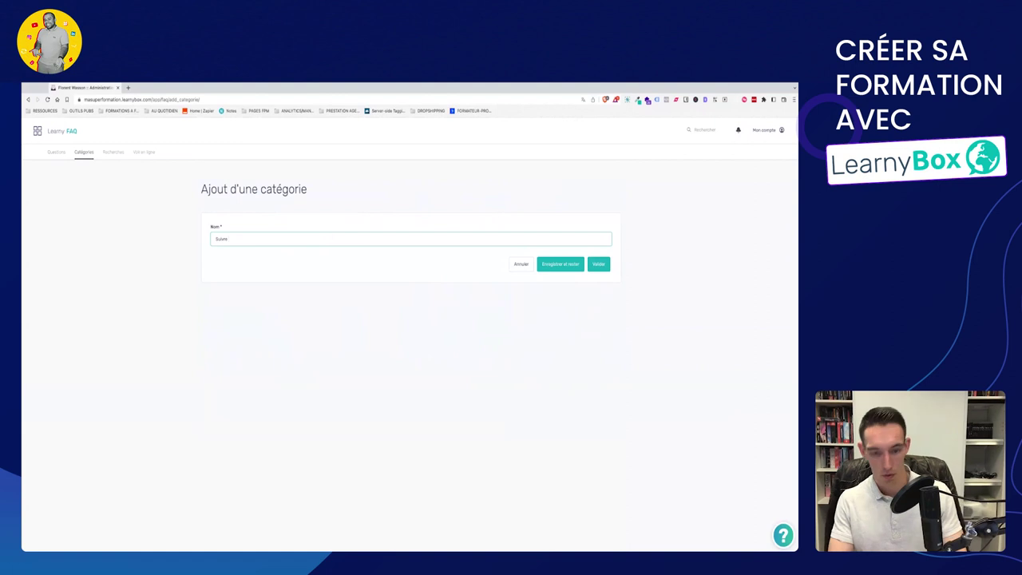
text( ma prog)
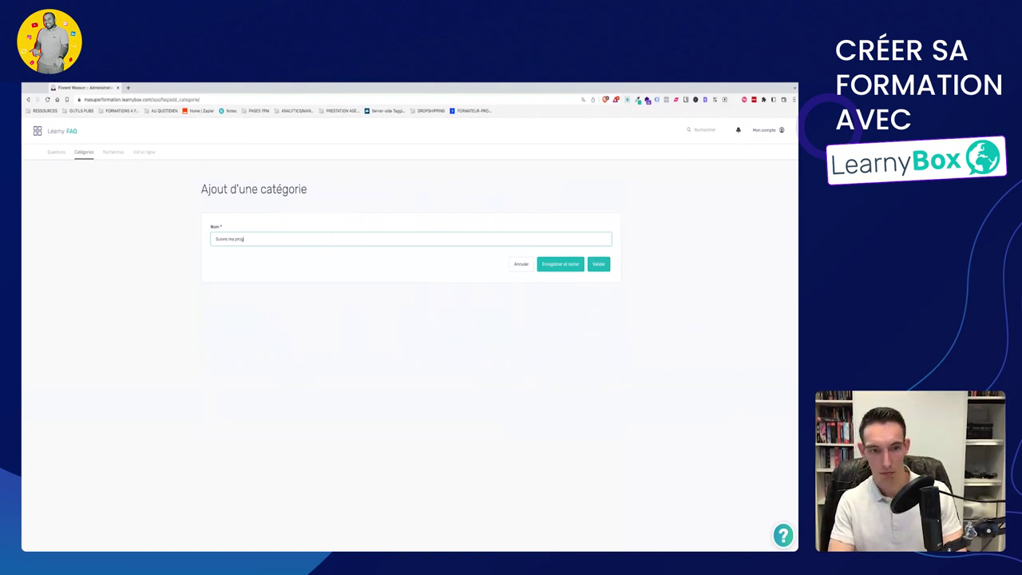
text(ression)
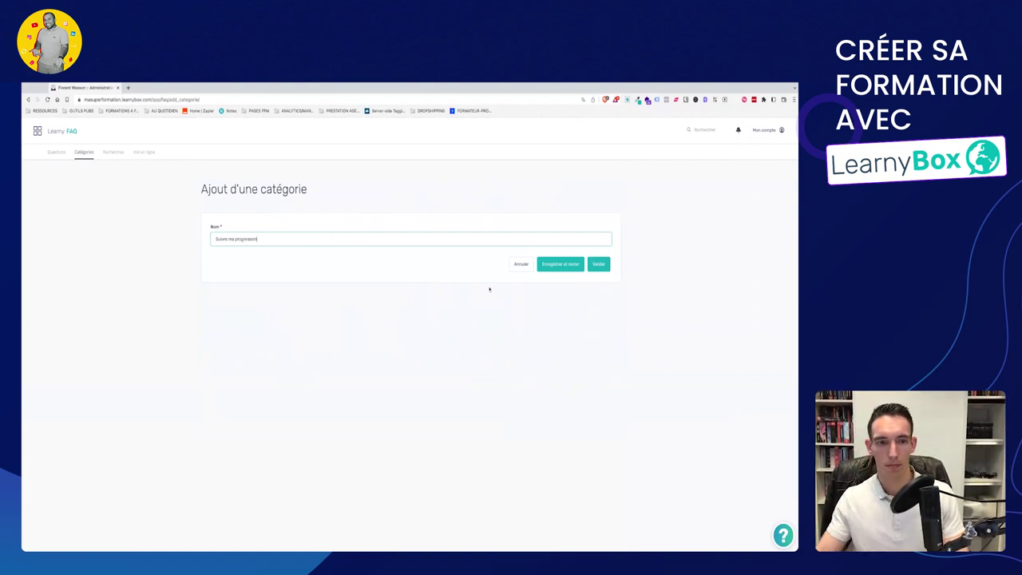
click(567, 269)
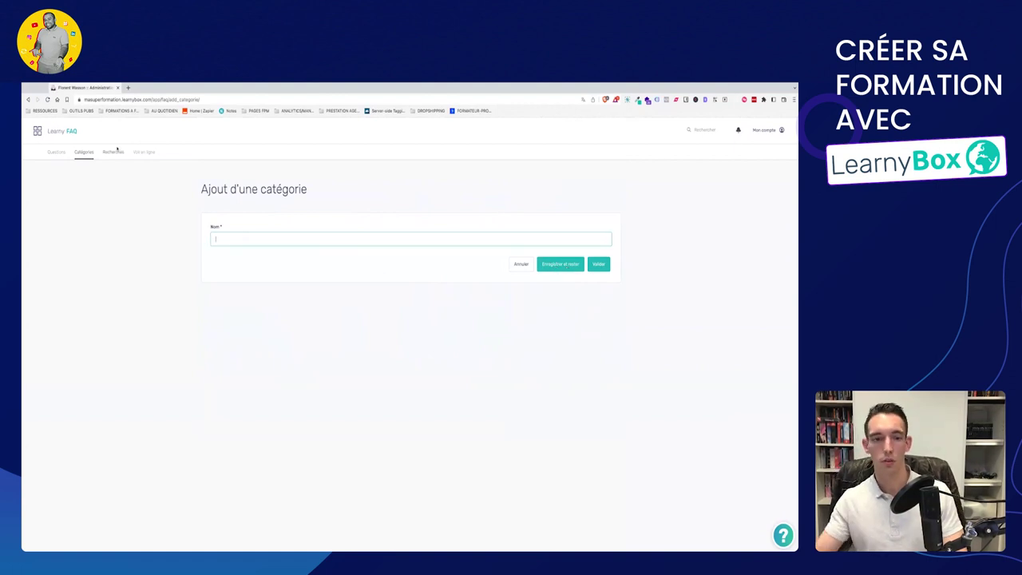
Add a second FAQ category named "Support Technique" and save it, staying in the category form.
click(85, 153)
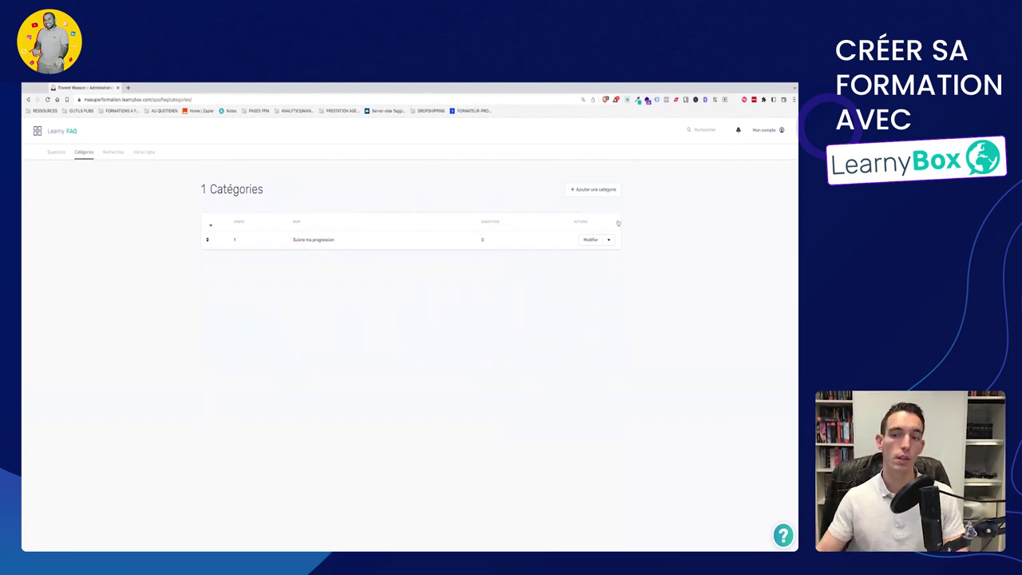
click(594, 190)
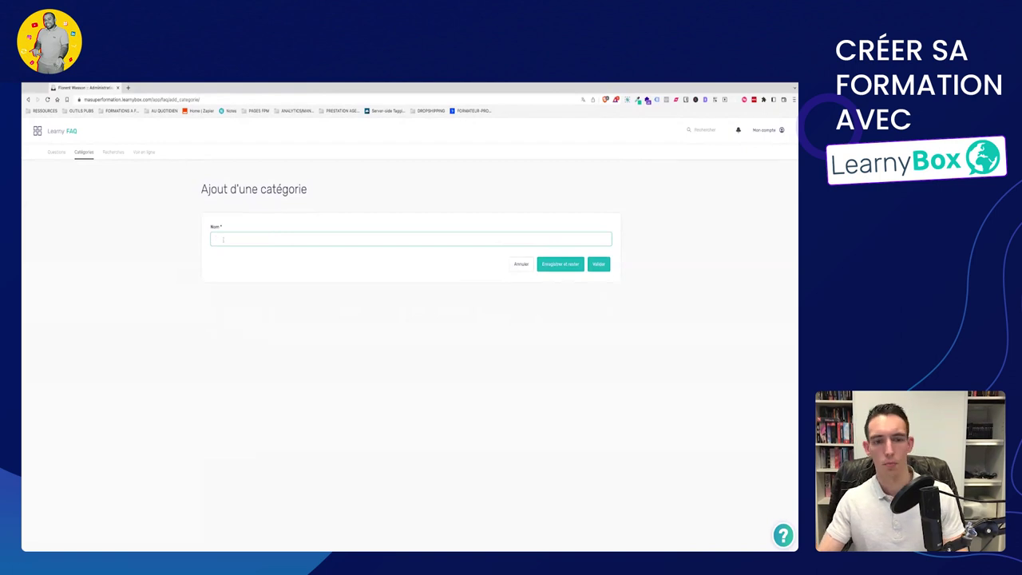
text(Sujet)
text( technique)
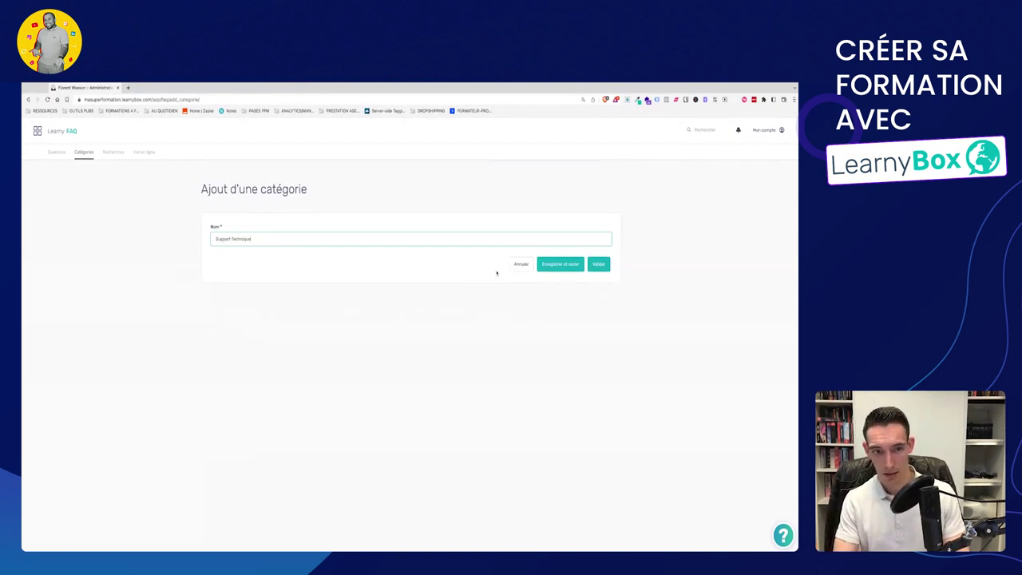
click(560, 264)
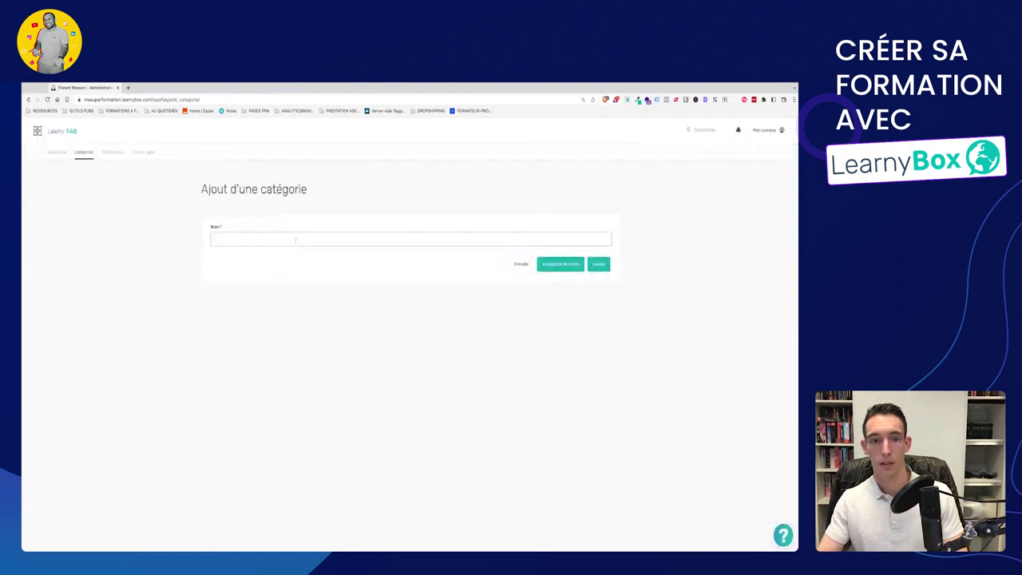
Add a third FAQ category named "Support Administratif" and save it.
text(Supp)
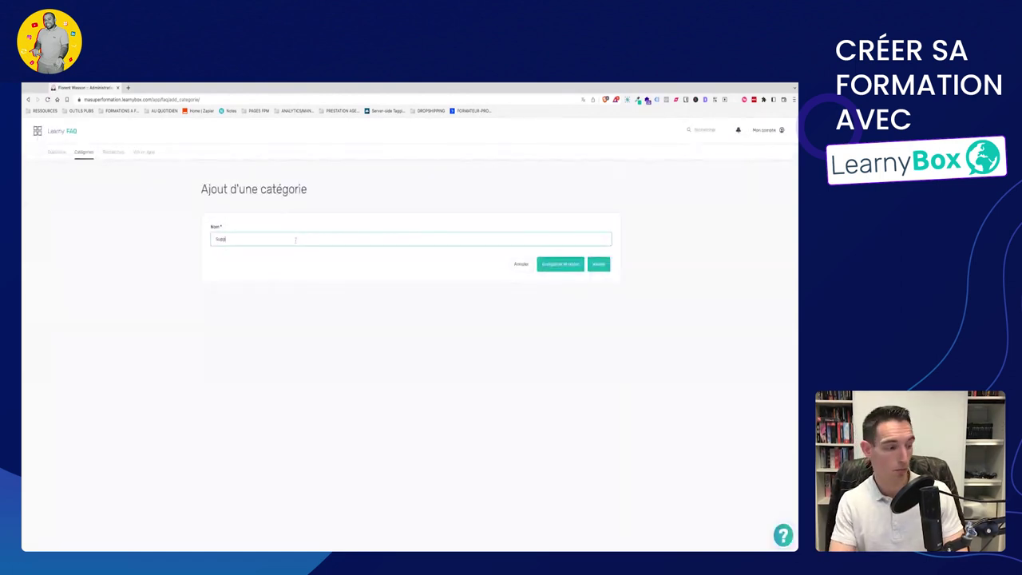
text(ort Administratif)
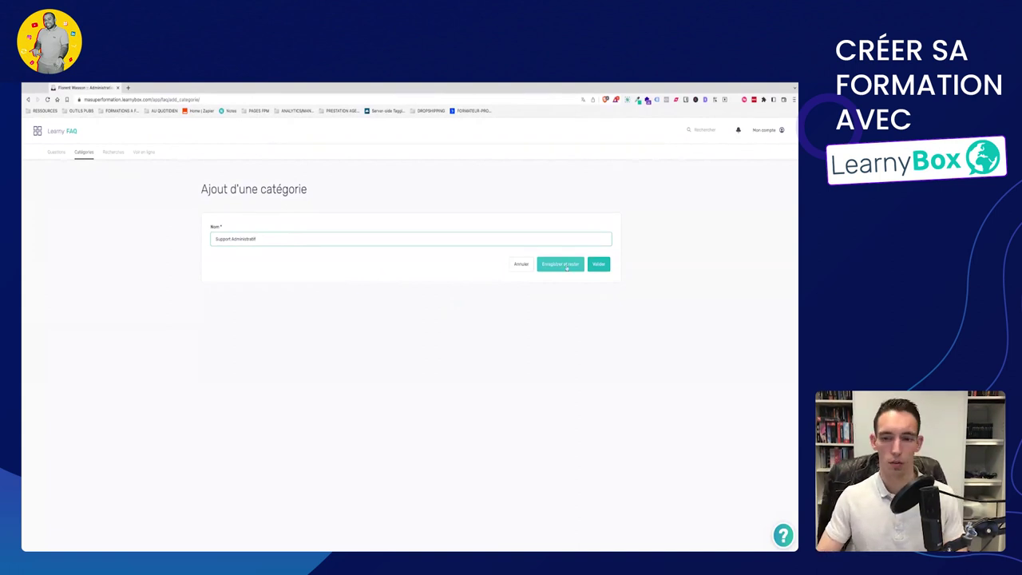
click(599, 264)
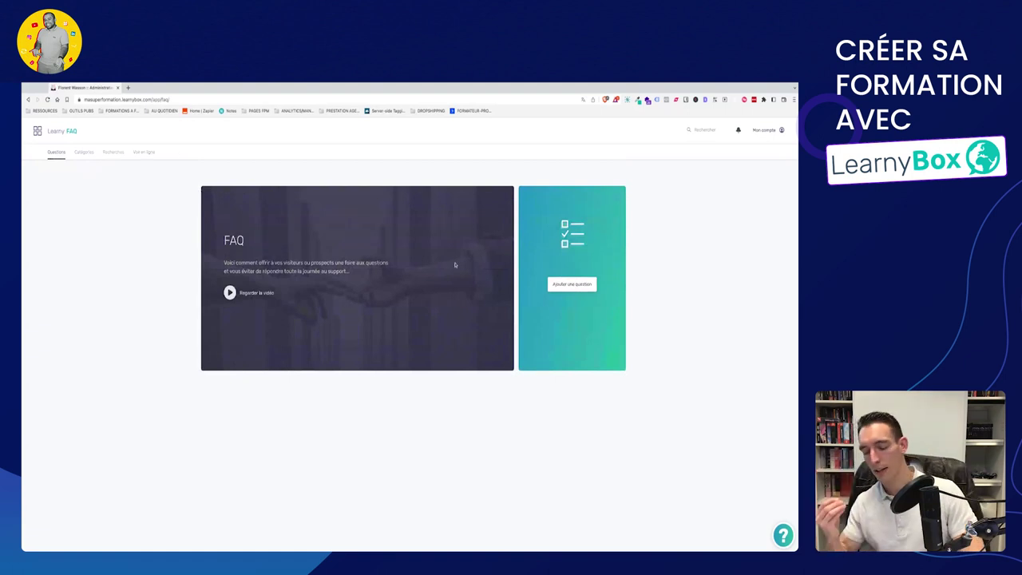
Start a new FAQ question with the text "Comment puis-je trouver les dates de ma période de formation ?".
click(575, 287)
click(310, 240)
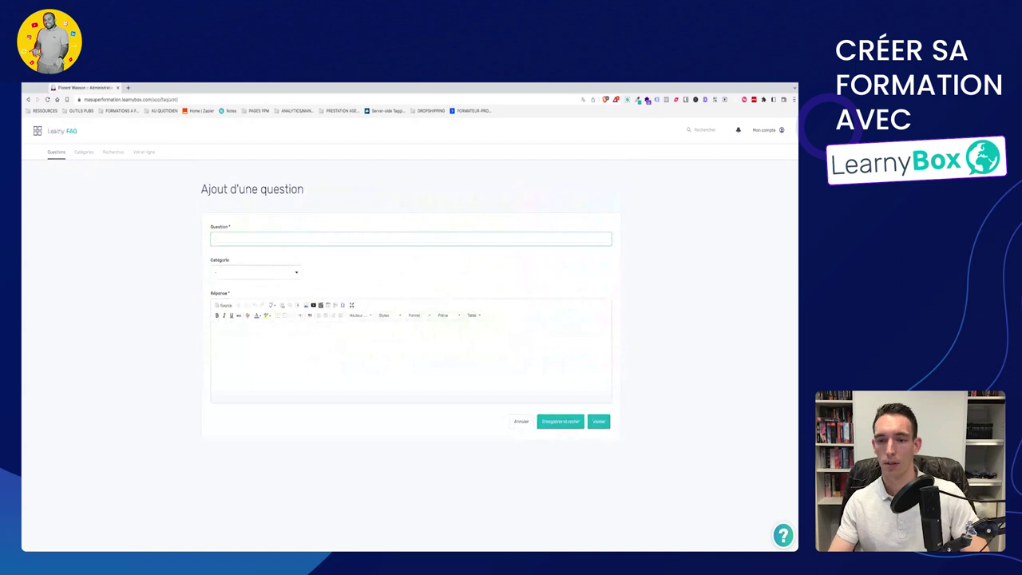
text(Comment)
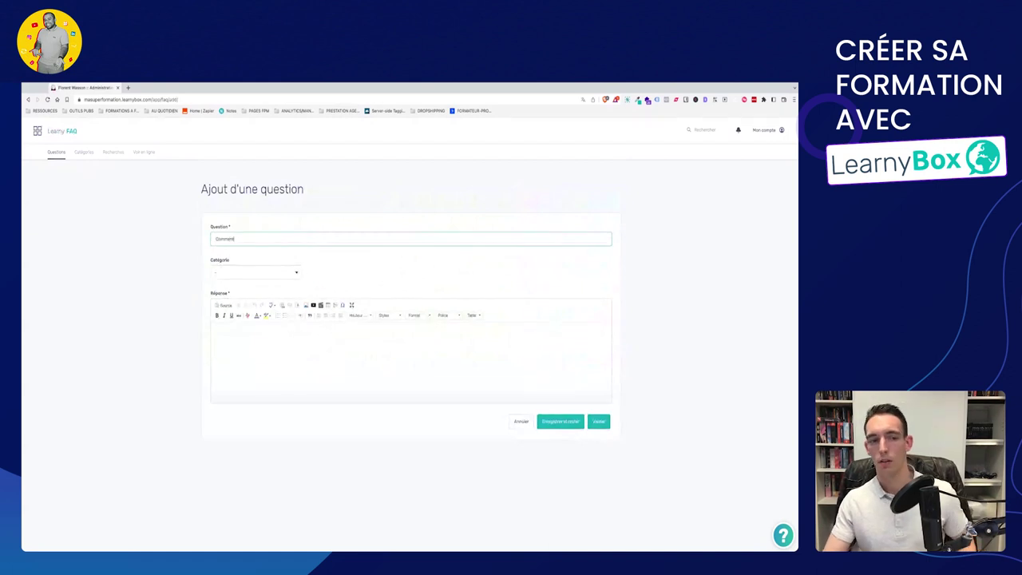
text( puis)
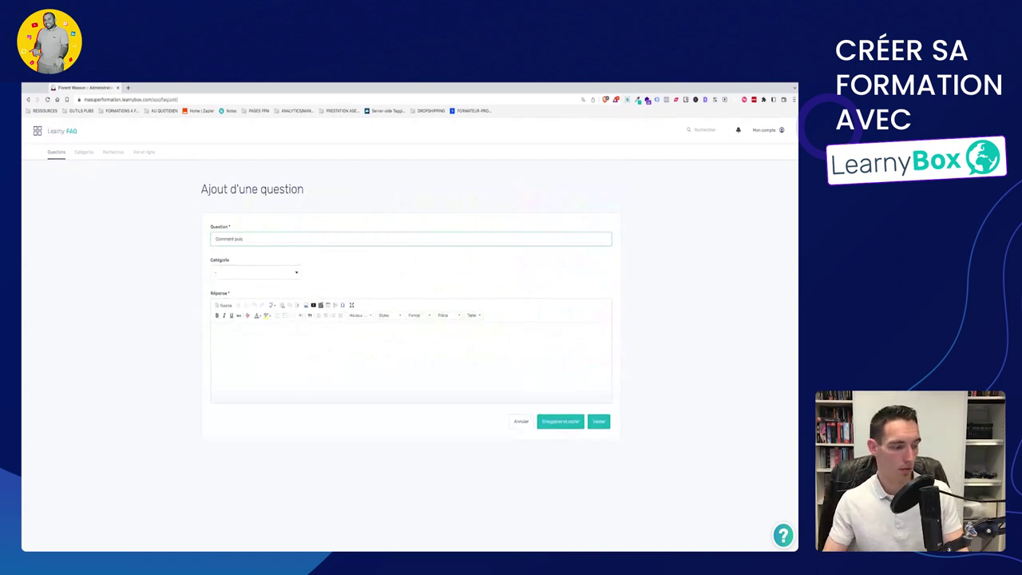
text(-je)
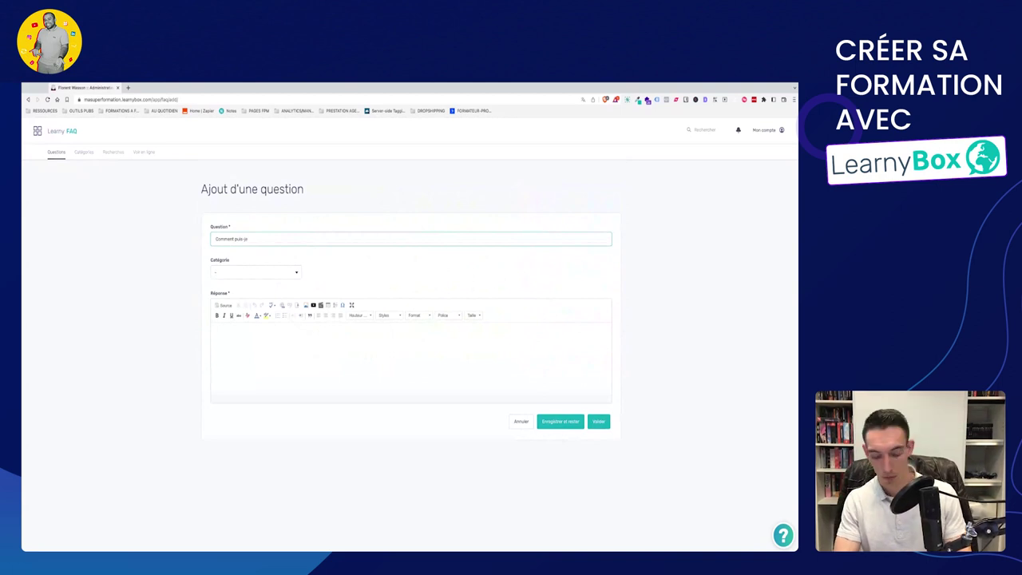
text( trouver les det)
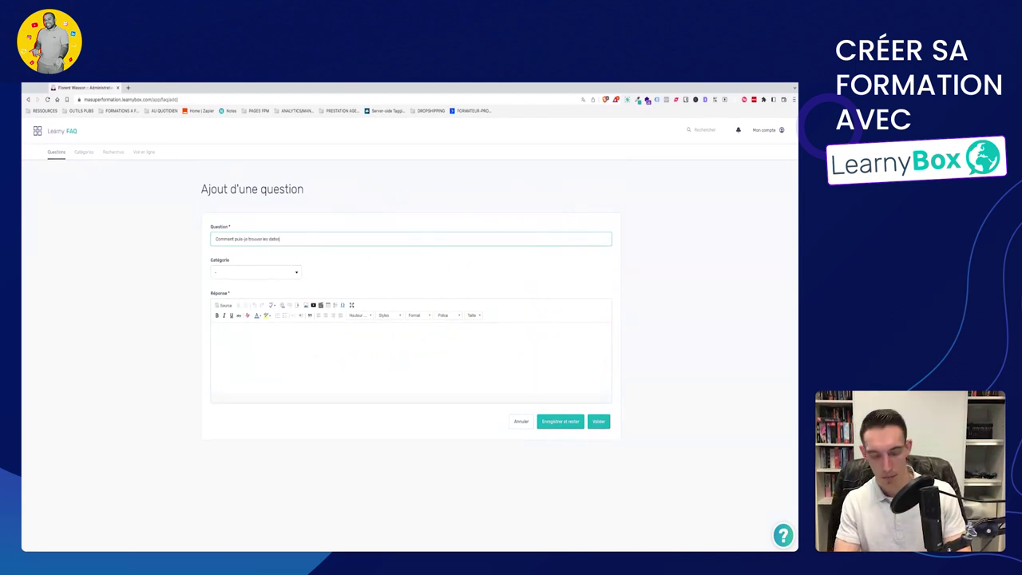
text(es de ma période de formation ?)
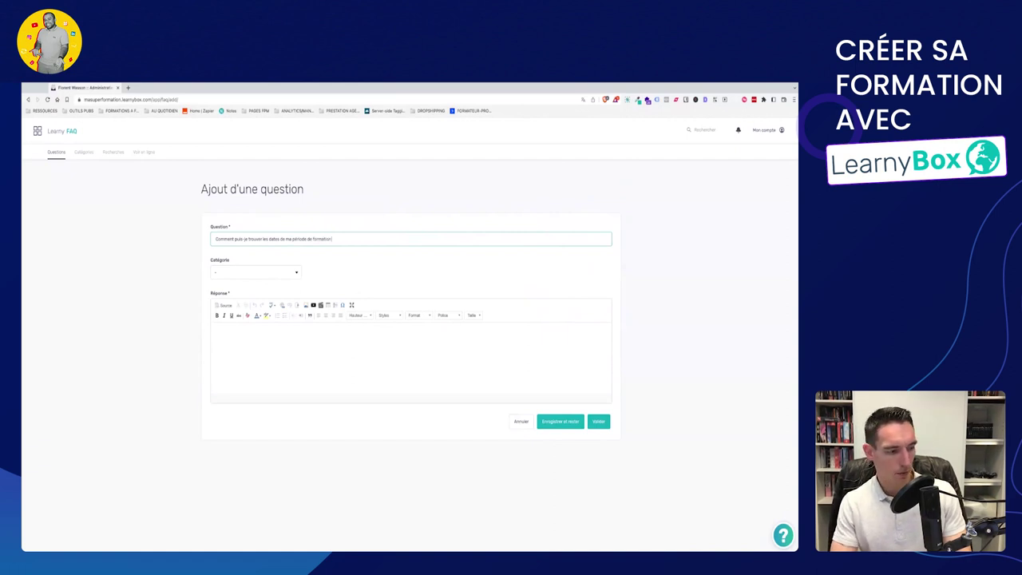
Assign the question to the "Suivre ma progression" category, save it with a placeholder answer and return to the question list.
click(286, 277)
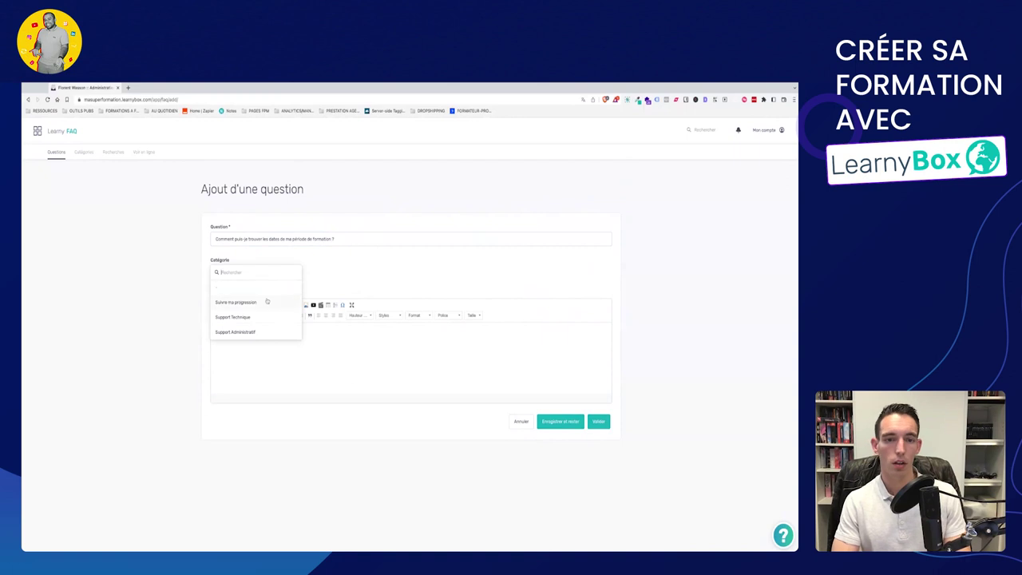
click(267, 301)
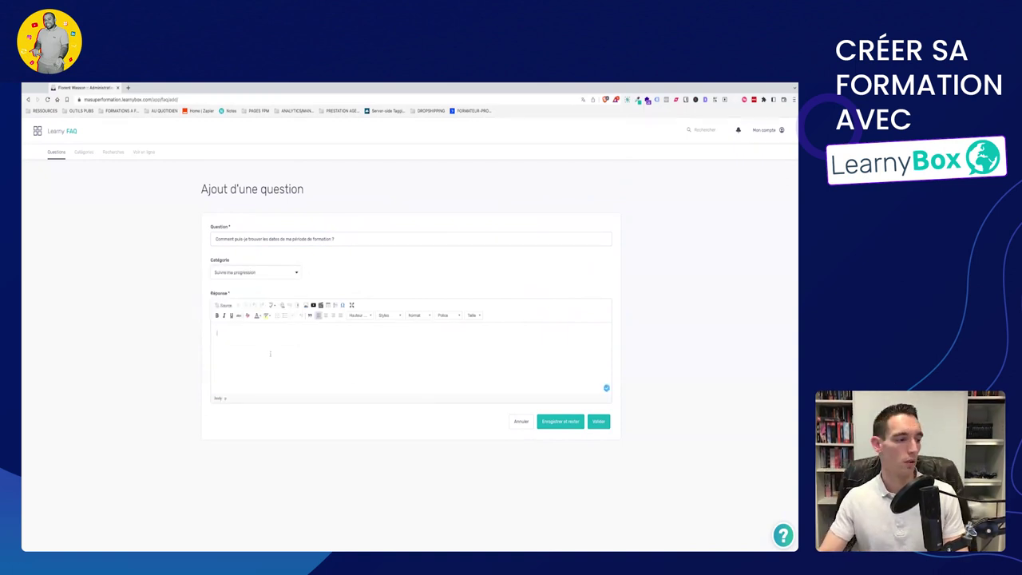
text(onjour)
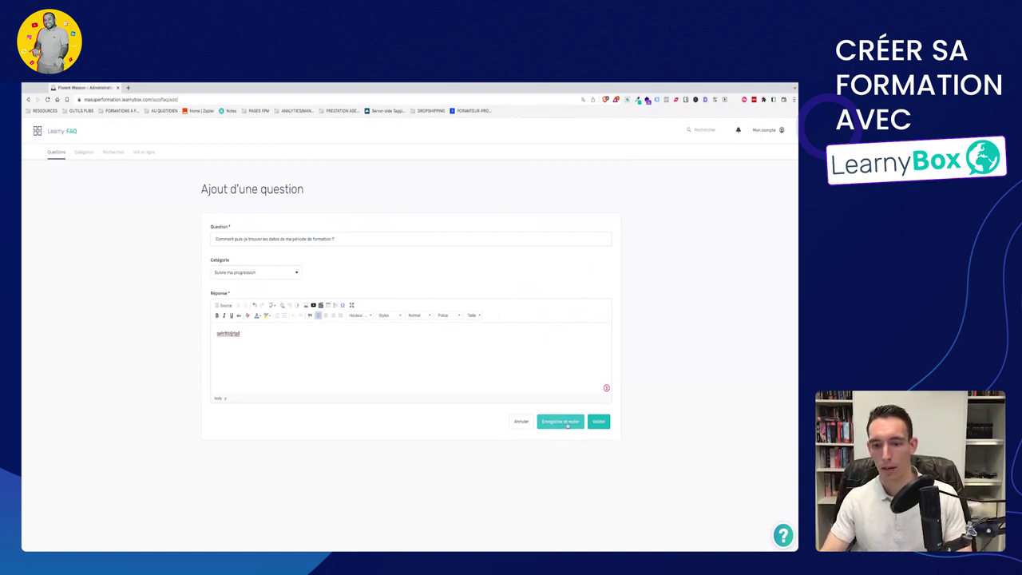
click(568, 422)
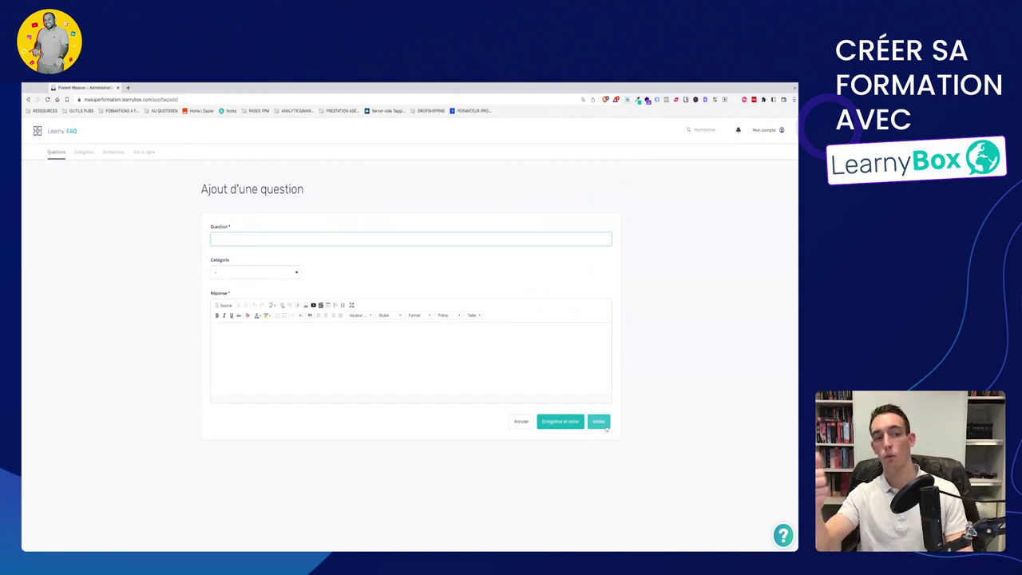
click(605, 426)
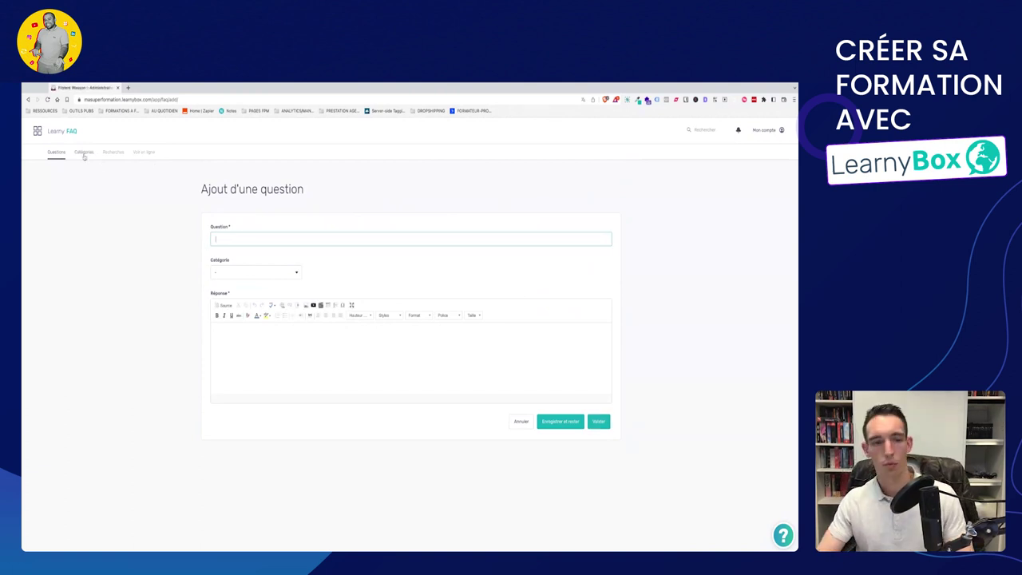
click(522, 423)
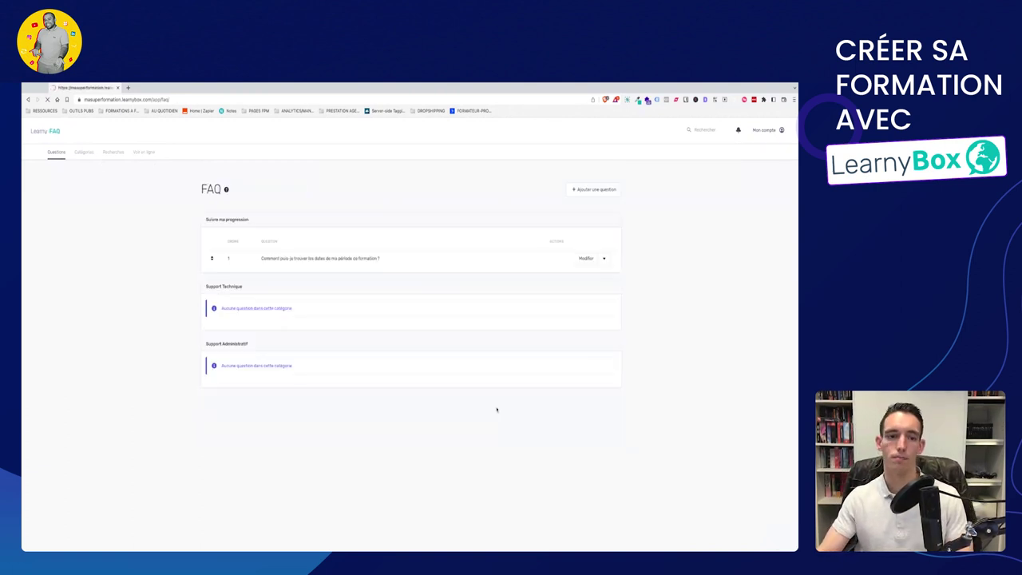
View the FAQ online as visitors see it and check how the training-dates question opens and closes.
triple_click(205, 221)
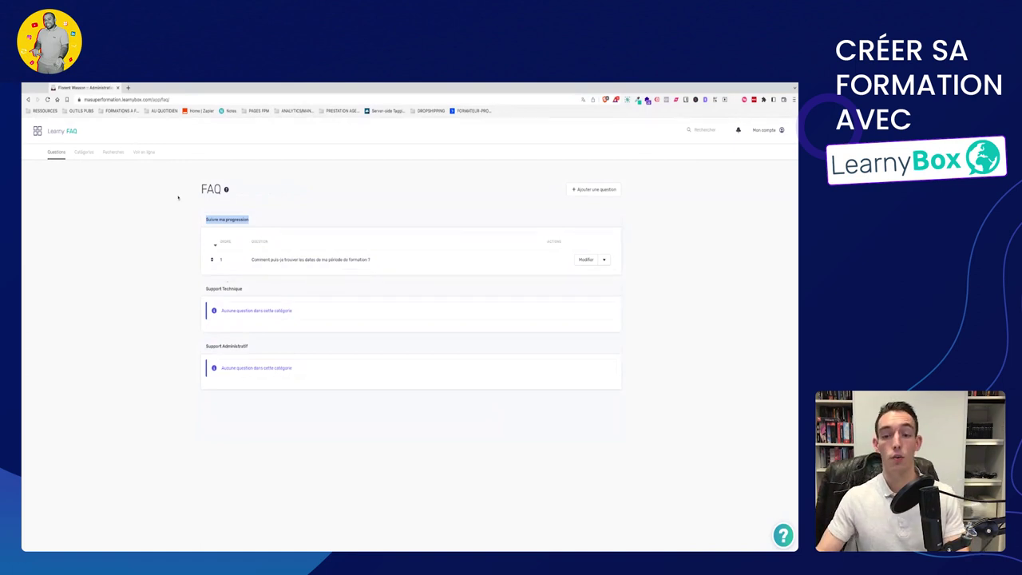
click(146, 152)
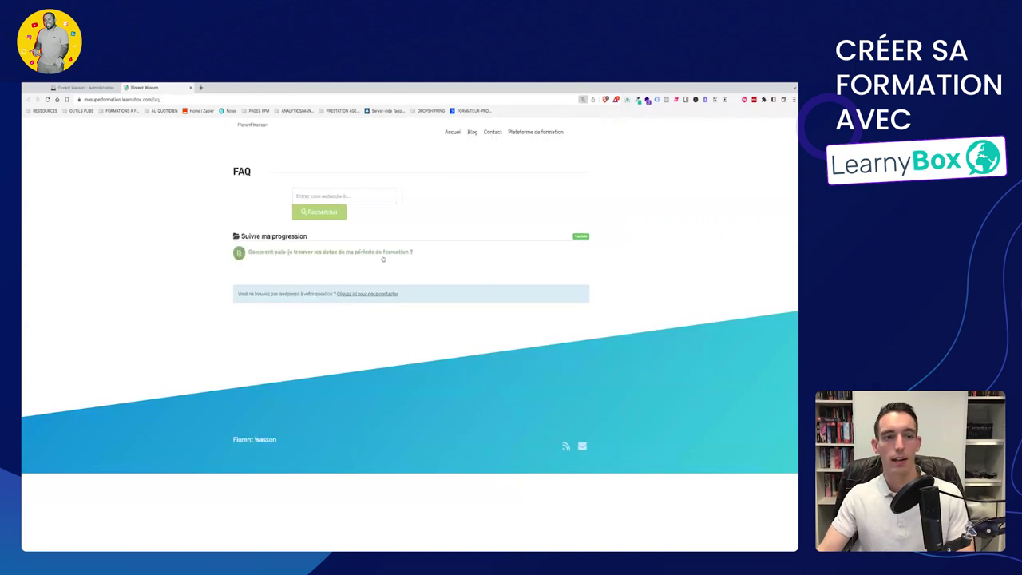
click(301, 253)
click(300, 254)
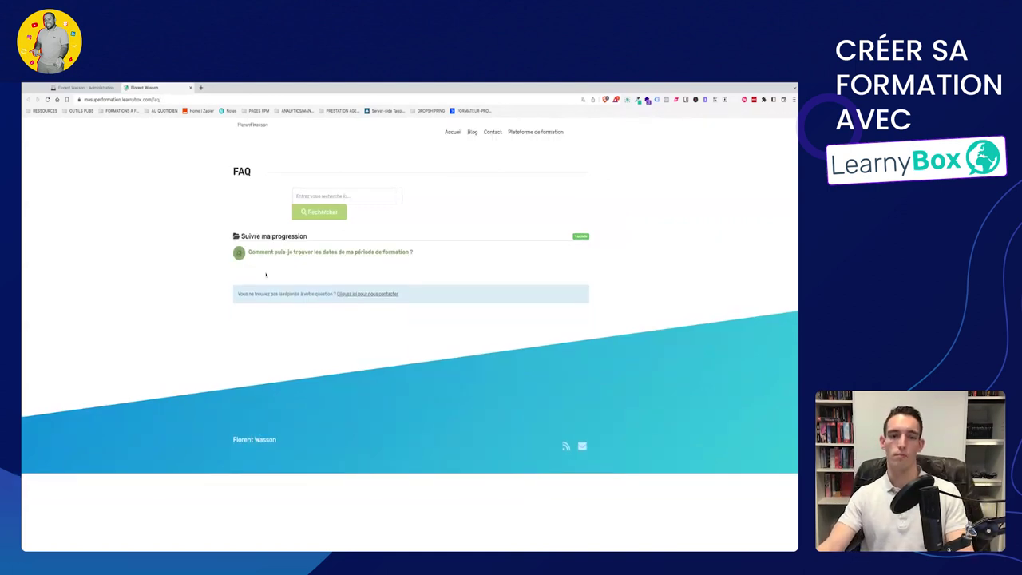
Expand and collapse the training-dates question on the public FAQ page to check its answer, and return to the administration.
click(297, 253)
click(295, 252)
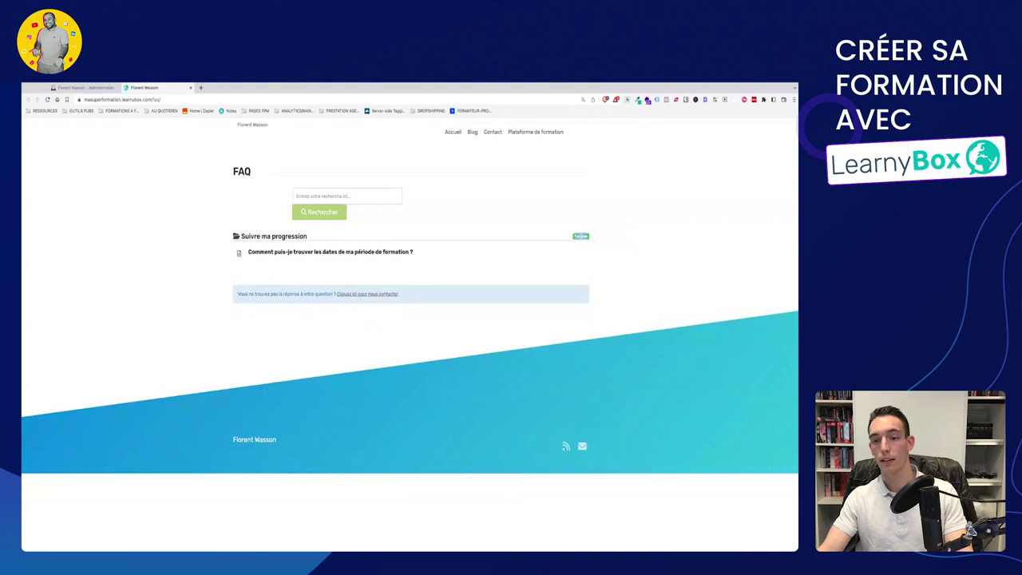
click(317, 253)
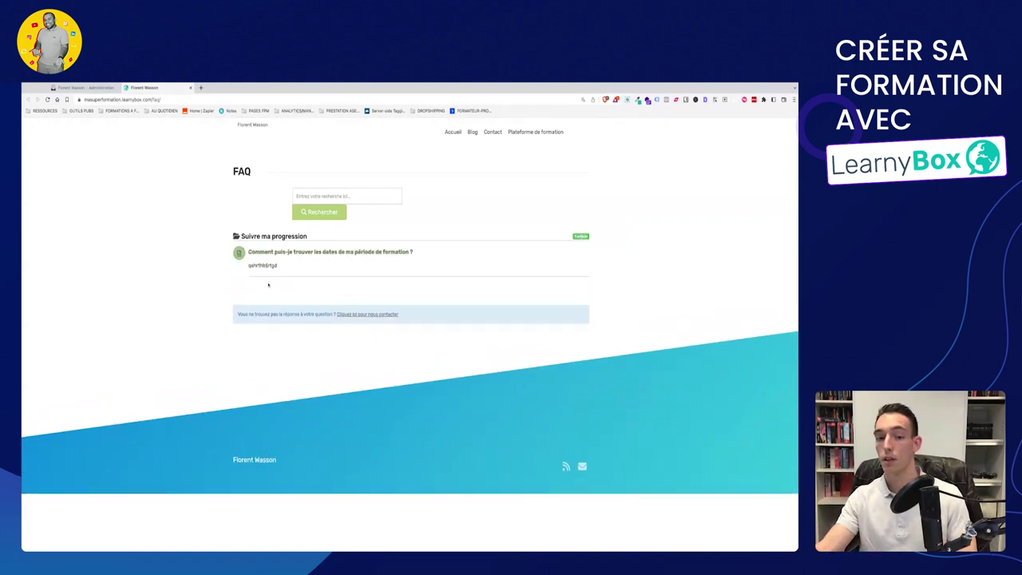
click(280, 253)
click(279, 253)
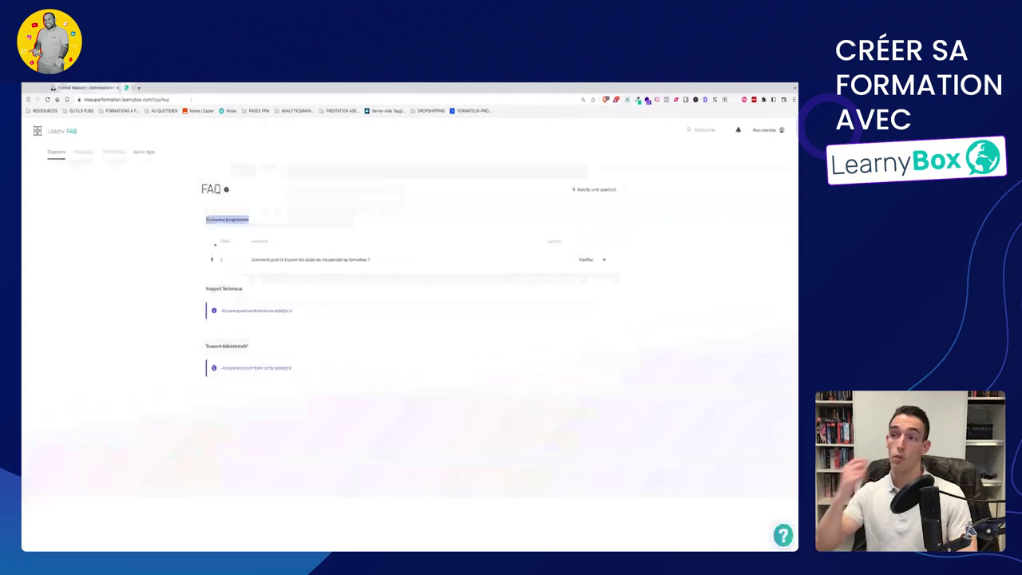
Open the menu settings of "Ma première formation" and check where the "Ma boîte à idées" link leads.
click(36, 131)
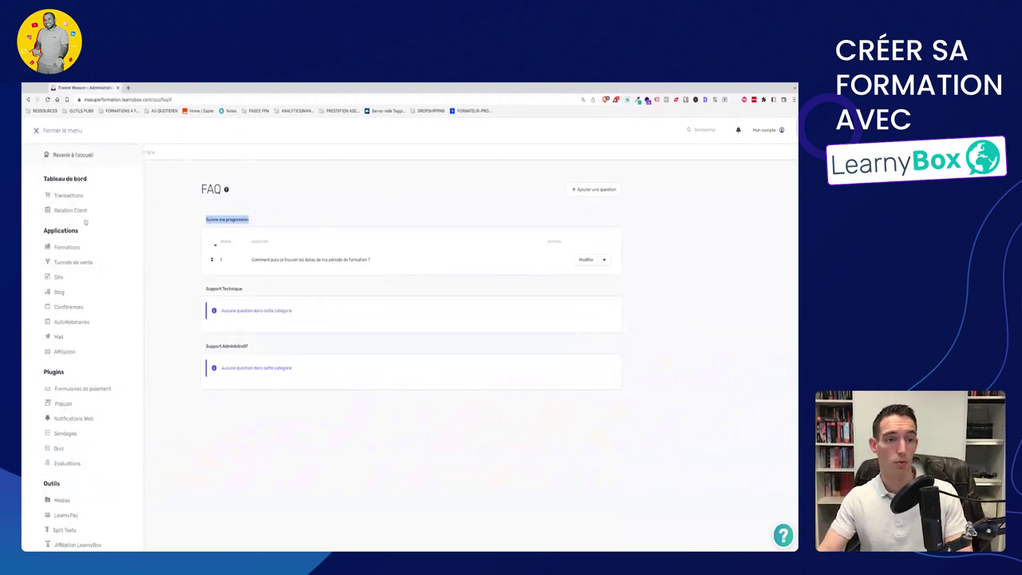
click(71, 248)
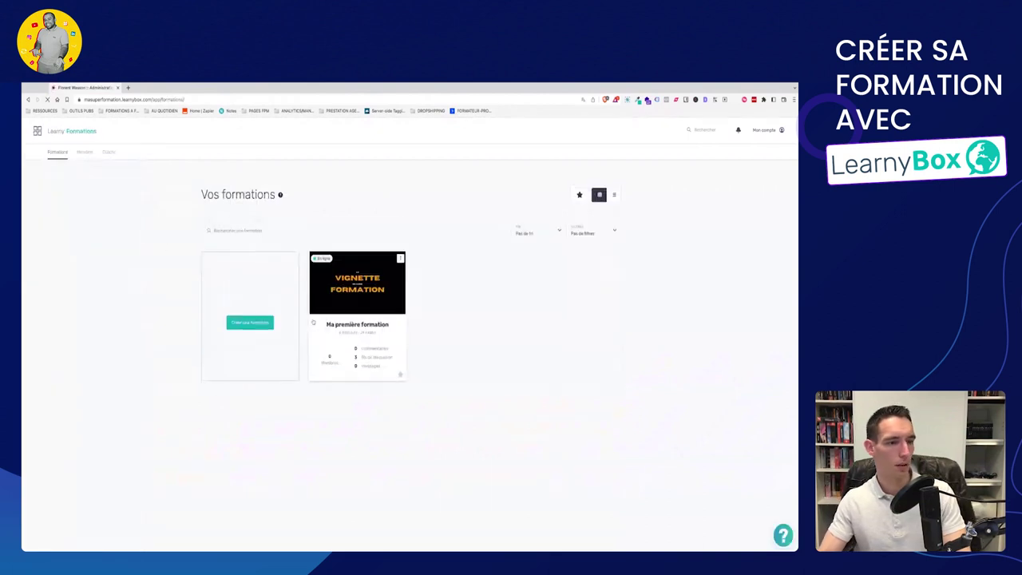
click(371, 333)
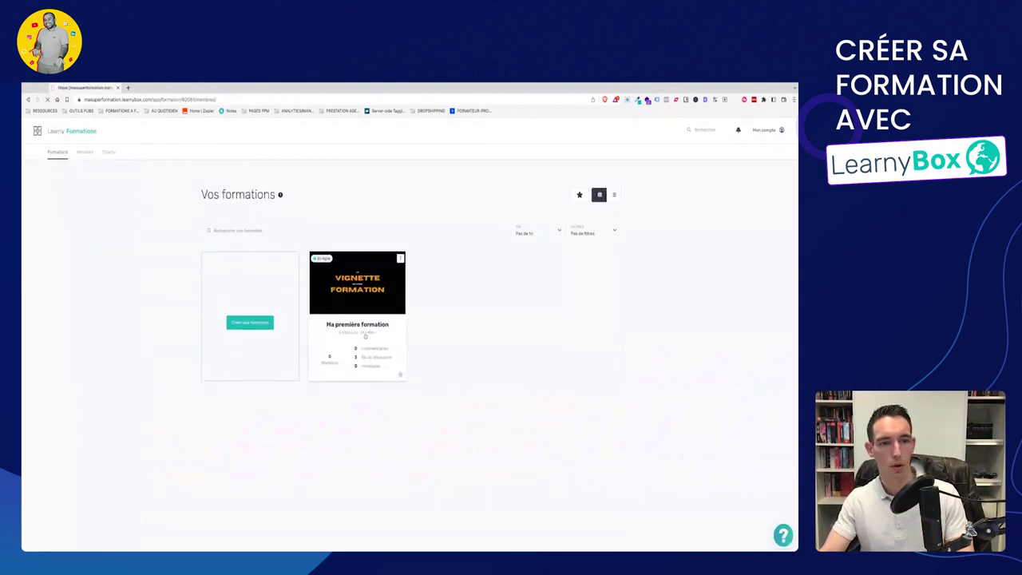
click(248, 176)
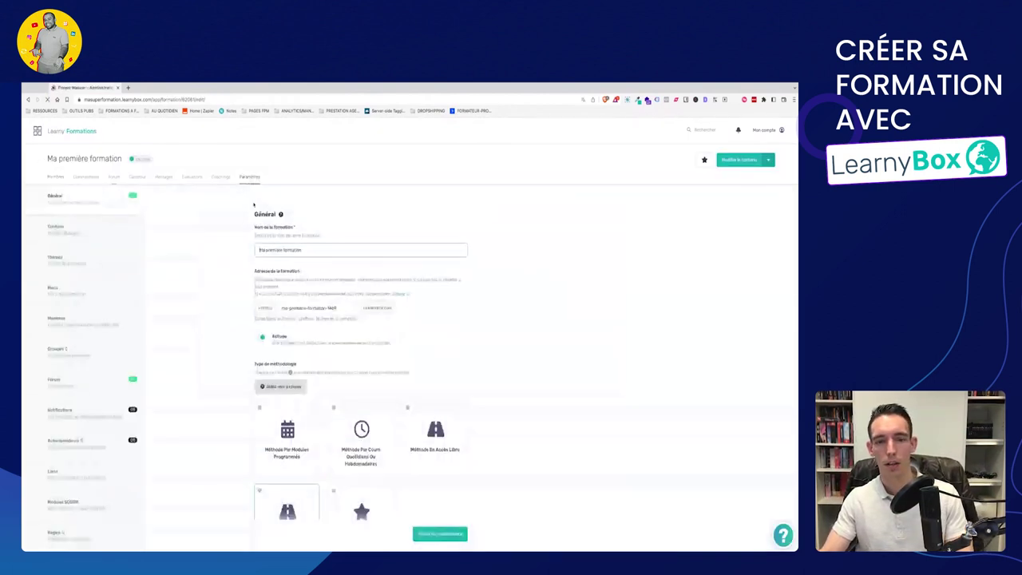
click(53, 288)
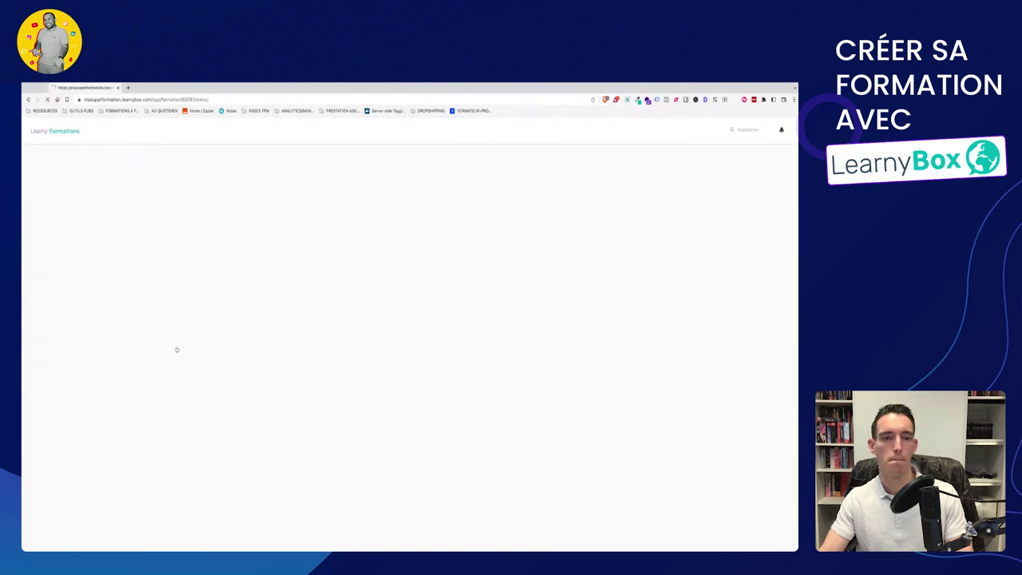
scroll(490, 406, down, 1)
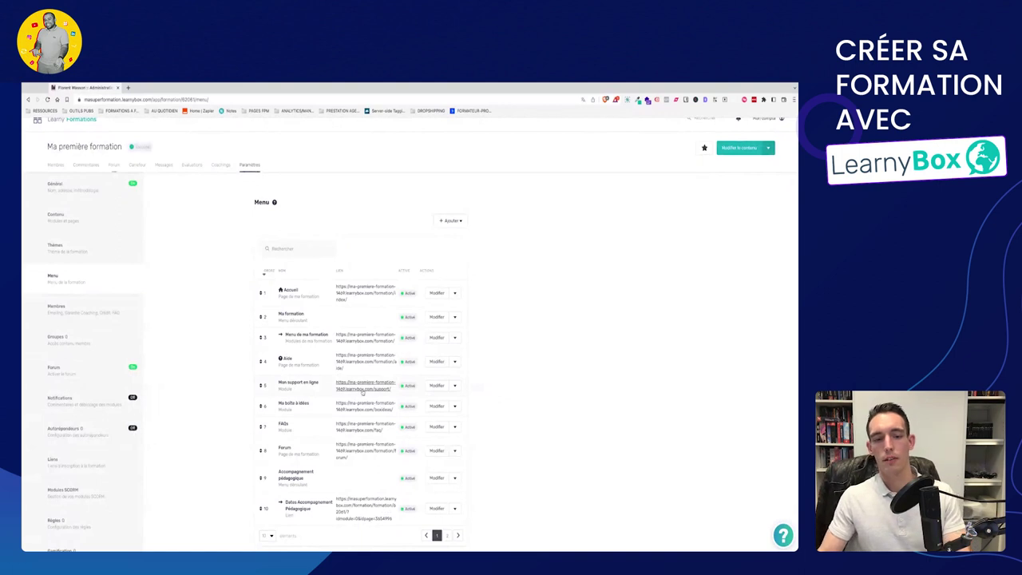
click(372, 410)
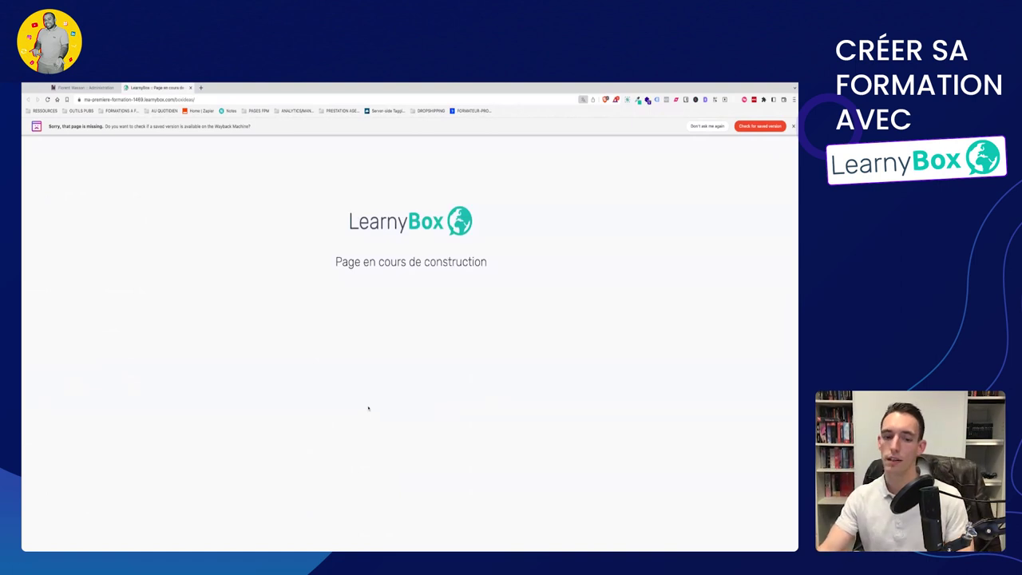
click(189, 88)
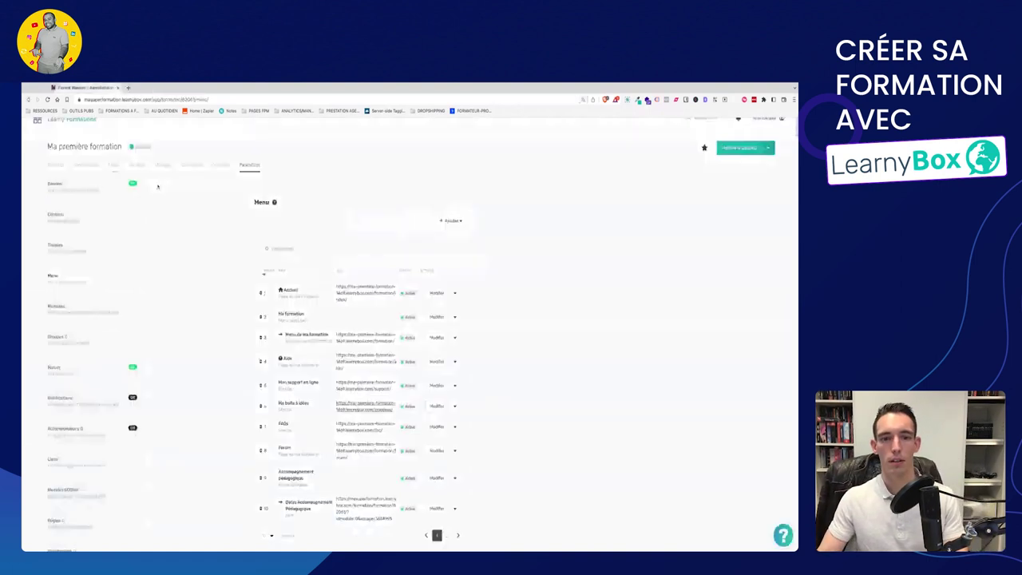
Open the Boîte à idées tool and look over its online page, its categories and its idea list.
scroll(95, 159, up, 1)
click(38, 132)
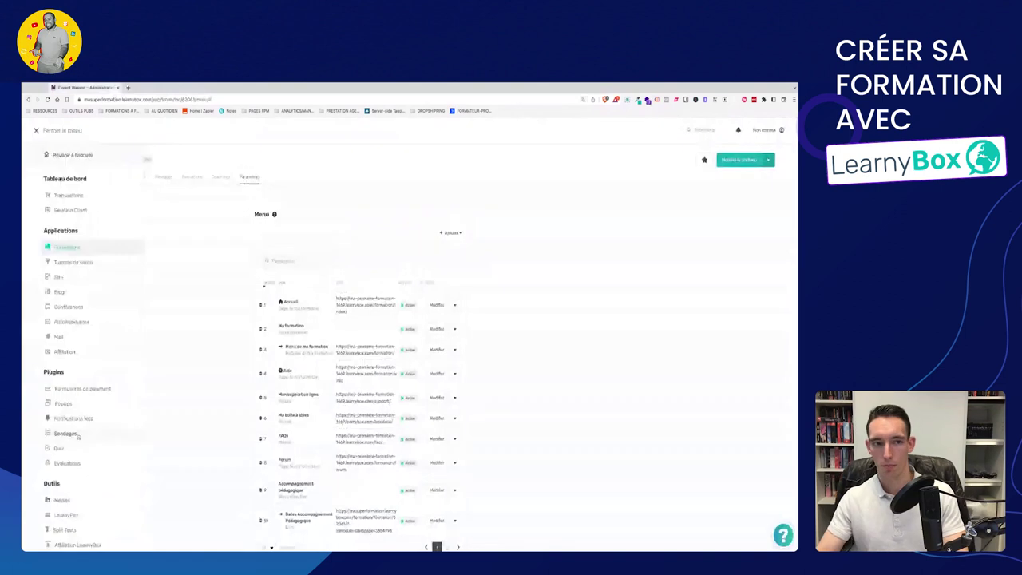
scroll(79, 436, down, 1)
scroll(80, 435, down, 1)
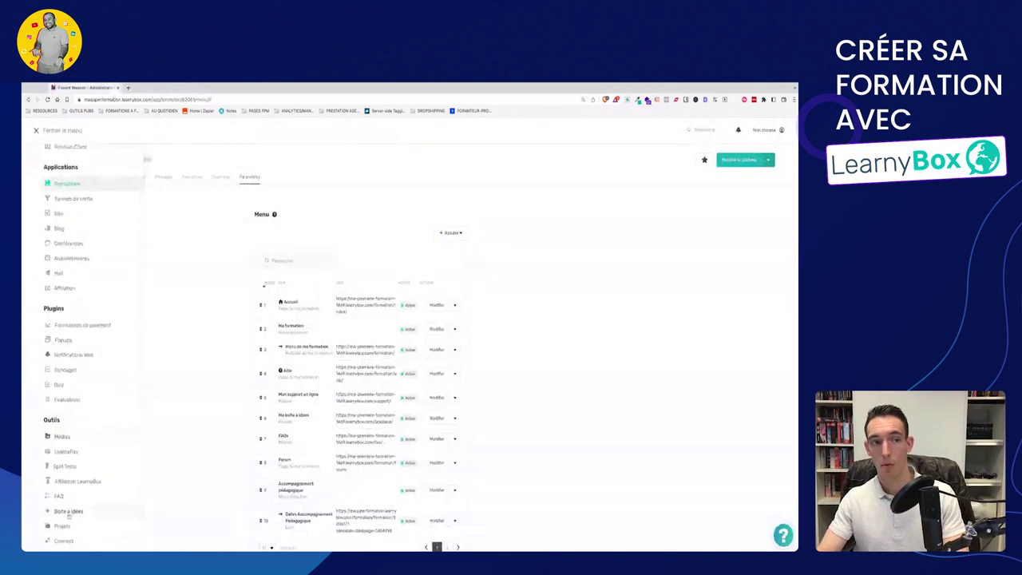
click(76, 512)
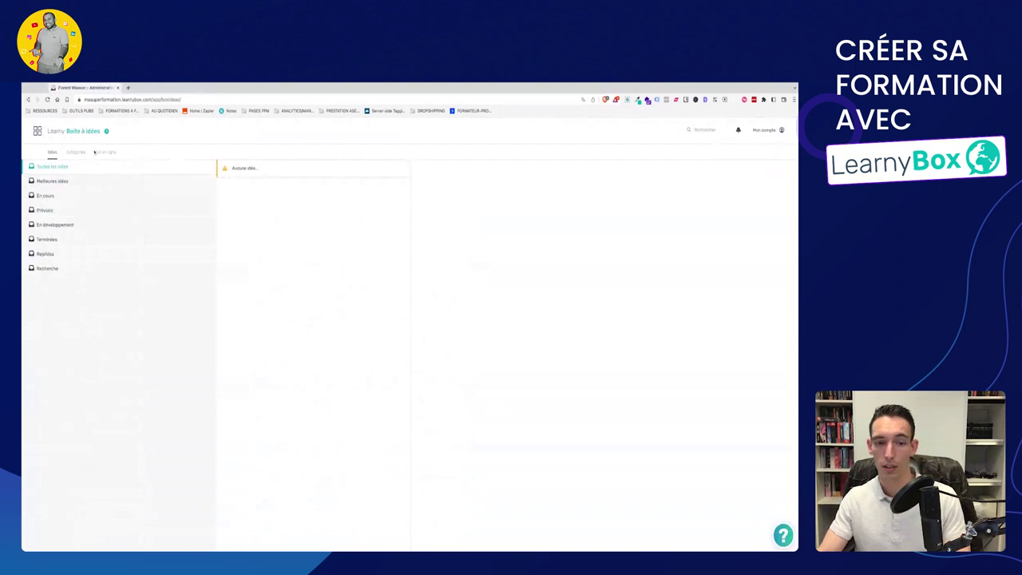
click(107, 153)
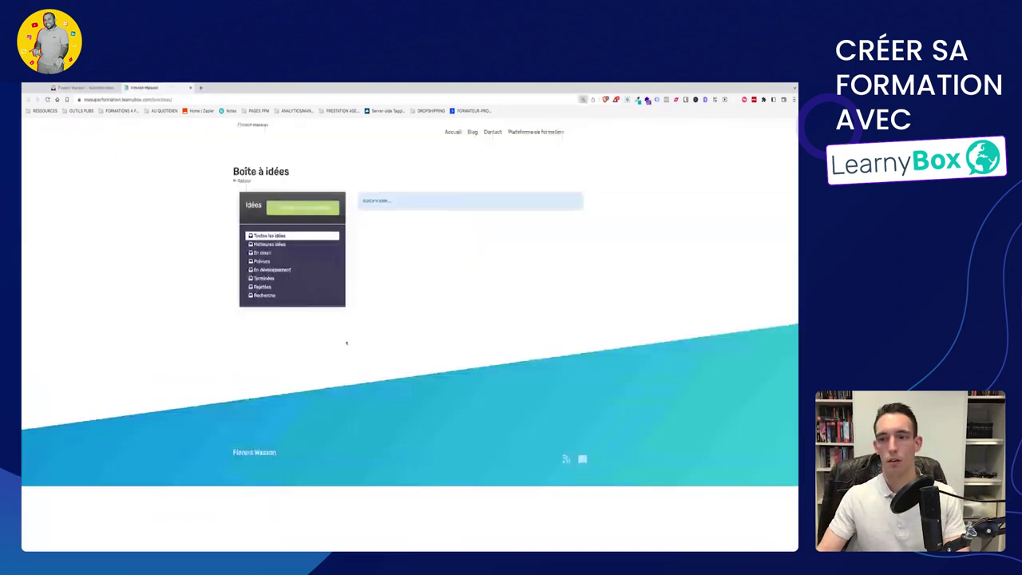
click(88, 87)
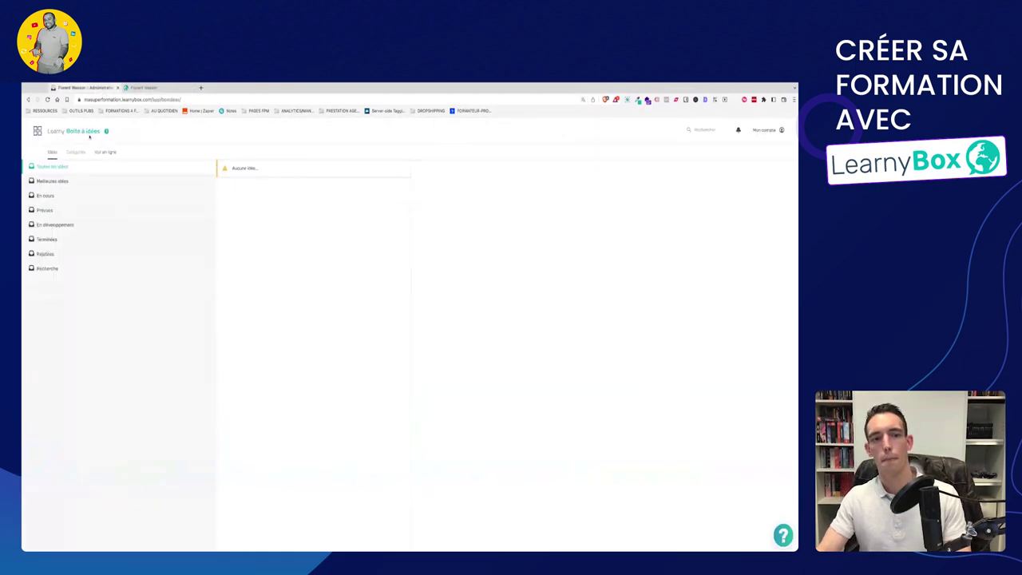
click(76, 152)
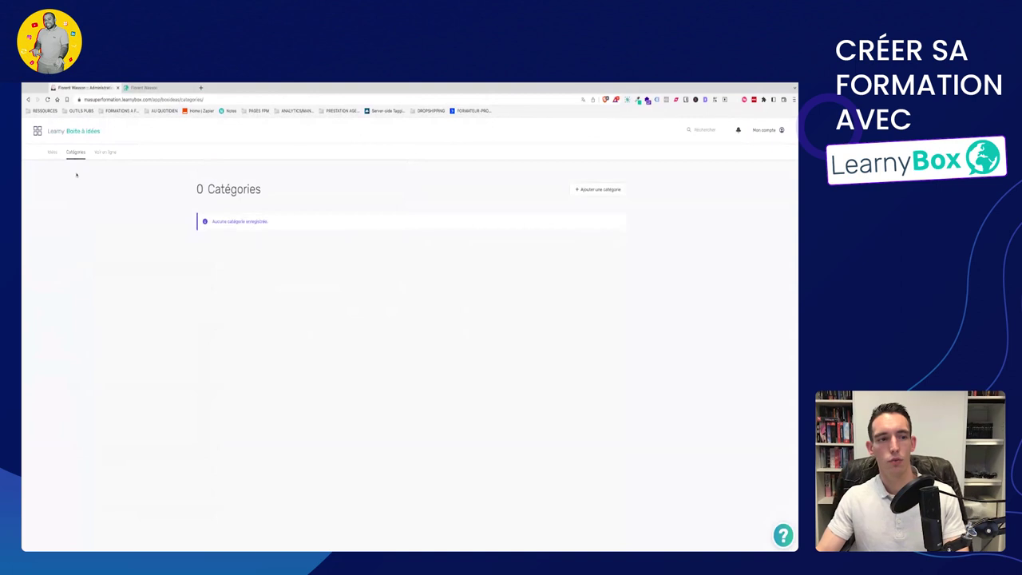
click(52, 152)
Return to the menu settings of "Ma première formation" and compare the "Ma boîte à idées" link with the online idea box address.
click(37, 130)
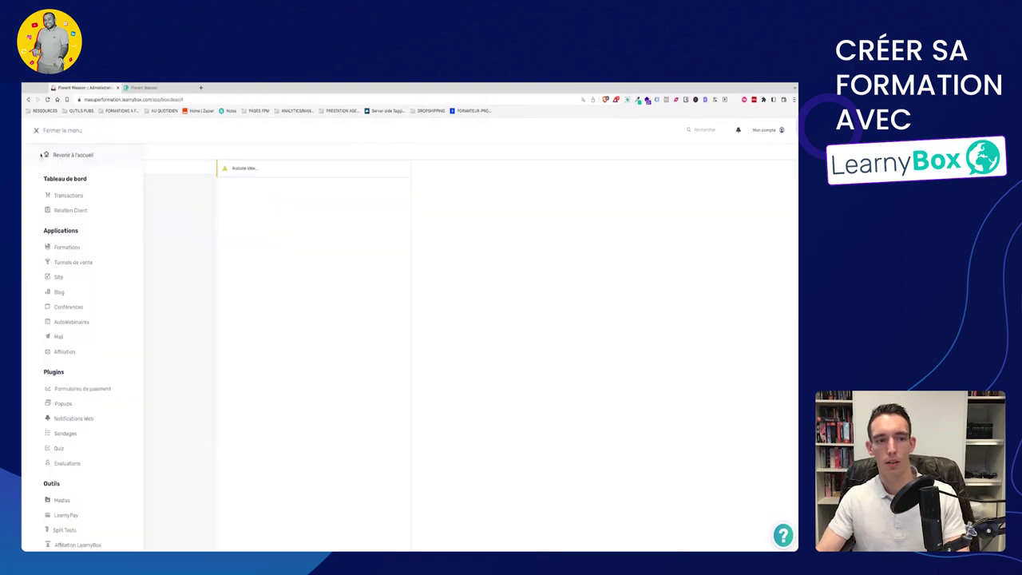
click(69, 250)
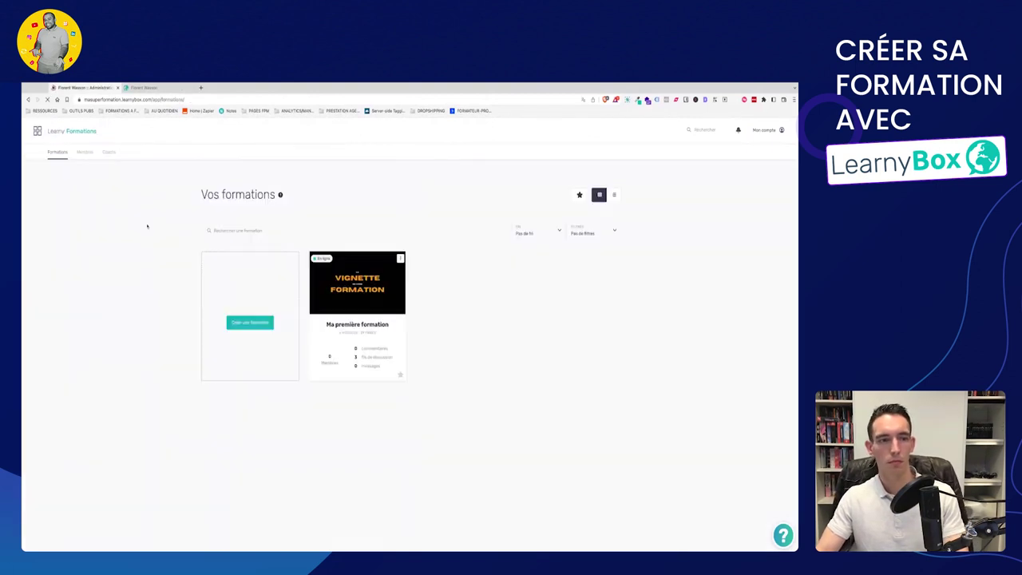
click(347, 344)
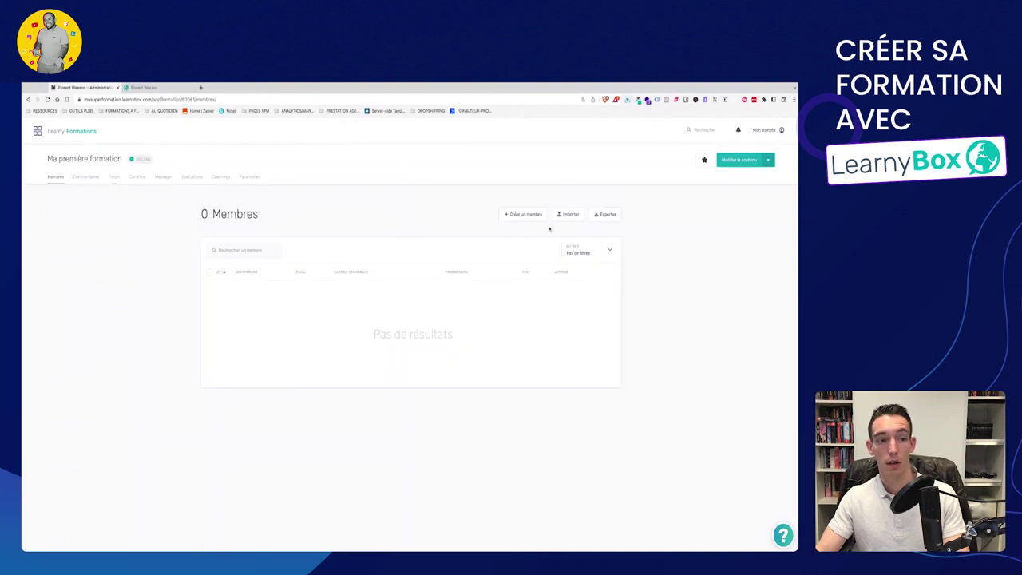
click(253, 180)
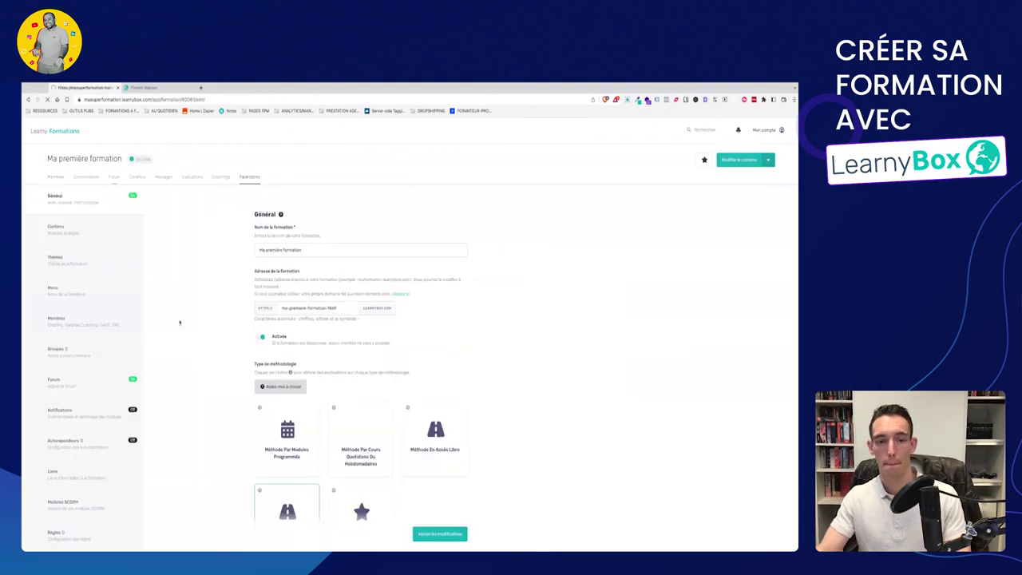
click(80, 297)
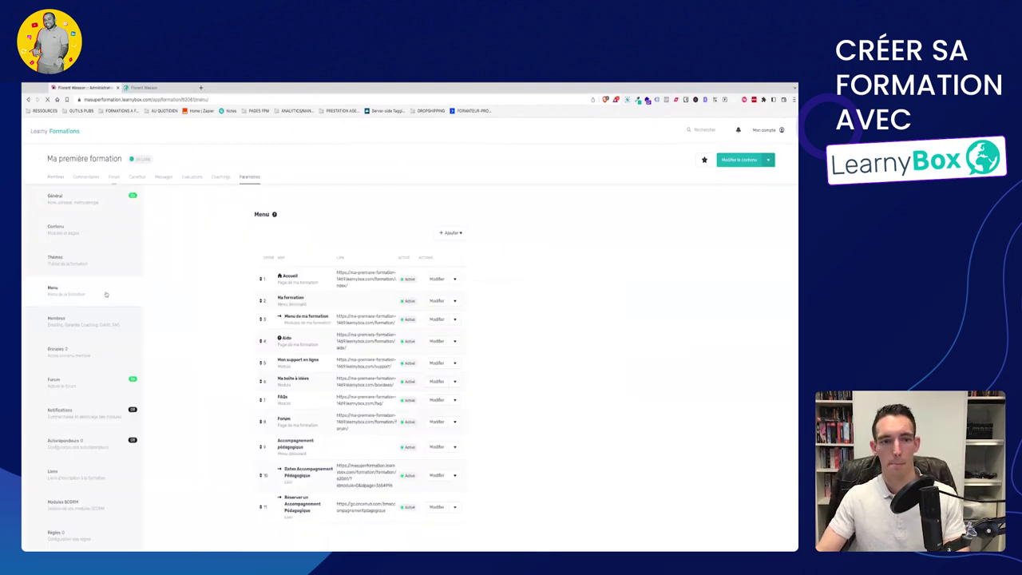
click(370, 424)
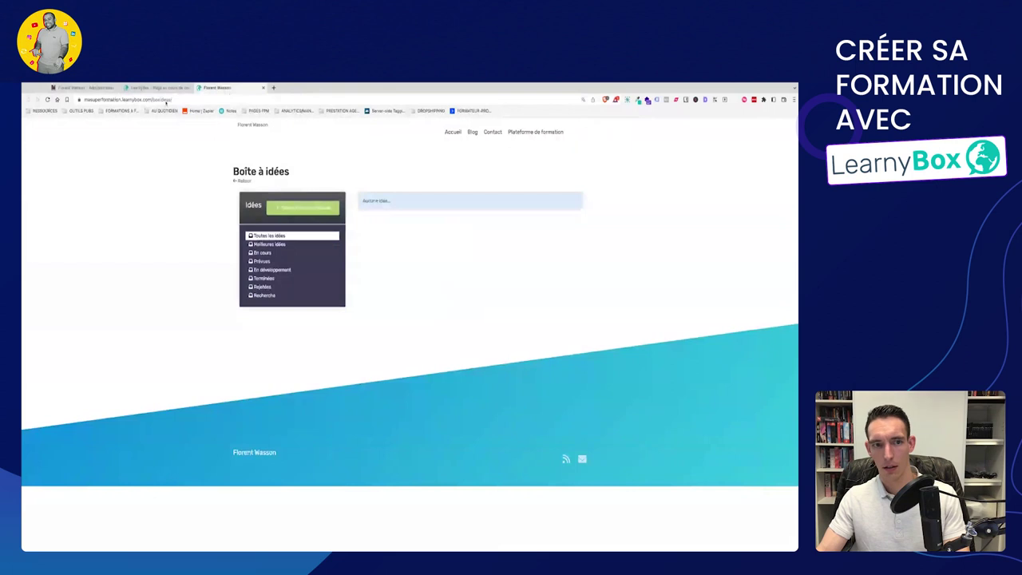
click(102, 87)
Open the "Ma boîte à idées" menu entry for editing and review the tool explanations and its assigned tool.
scroll(447, 360, down, 1)
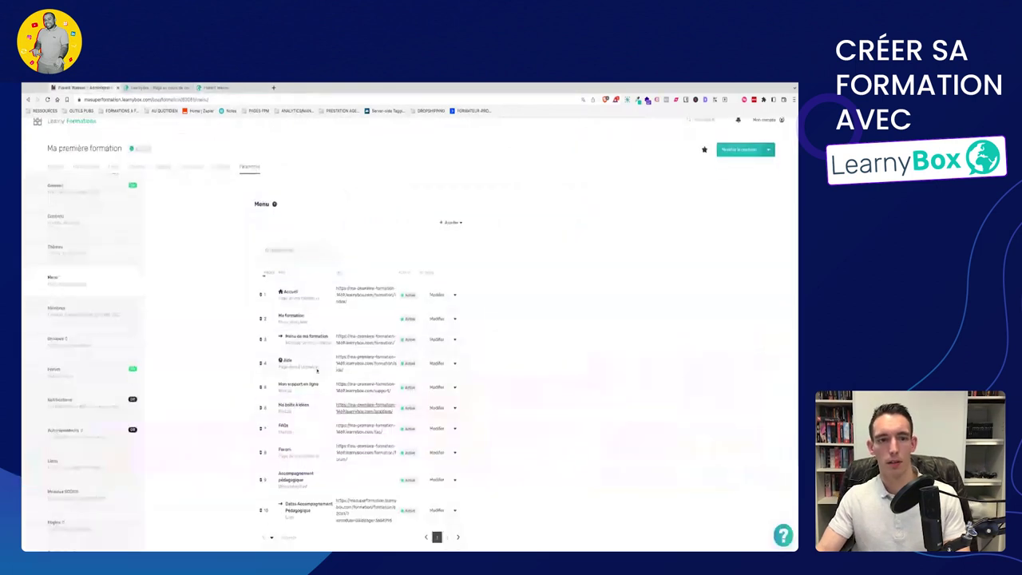
click(455, 407)
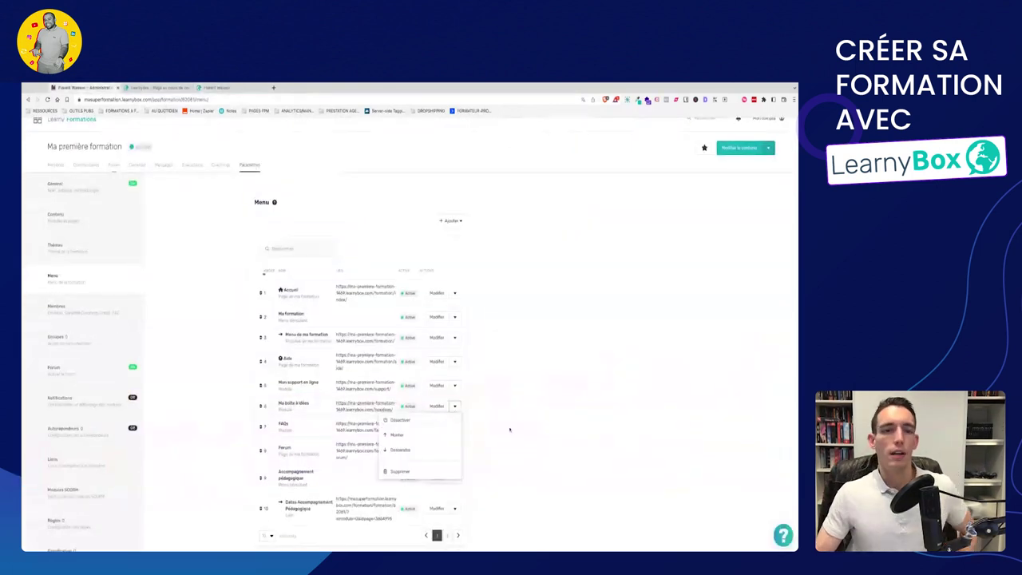
click(428, 418)
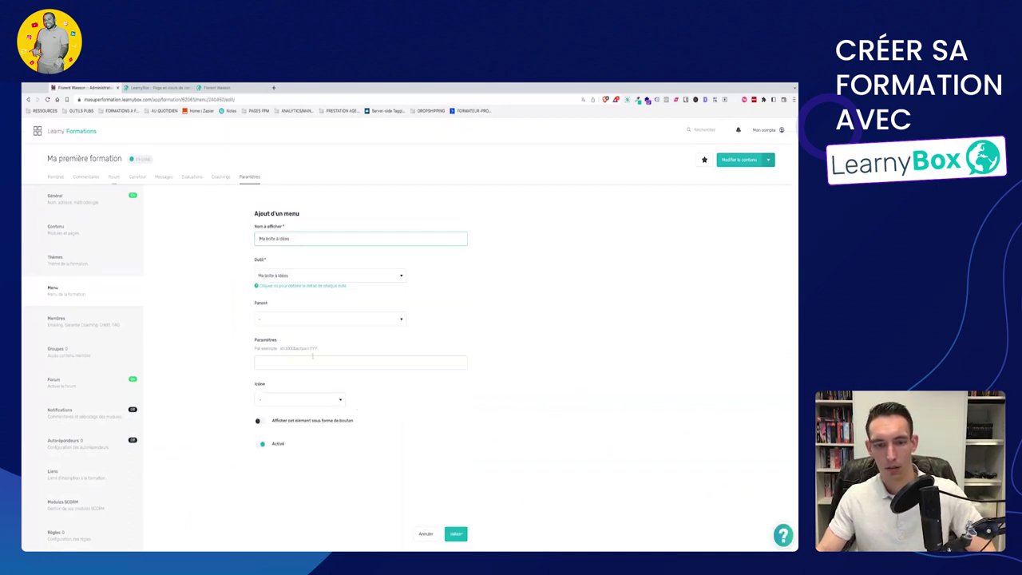
click(295, 285)
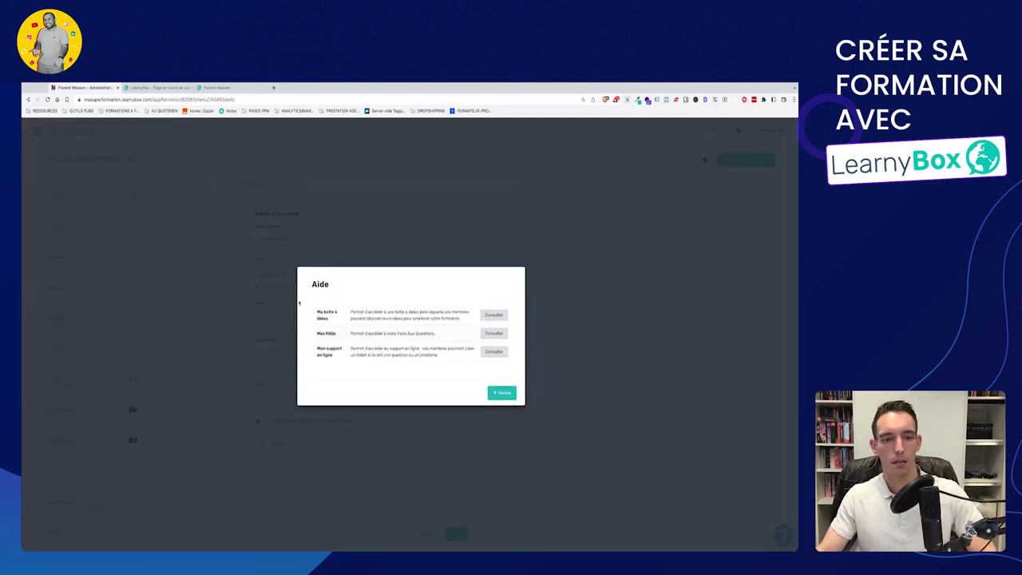
click(504, 393)
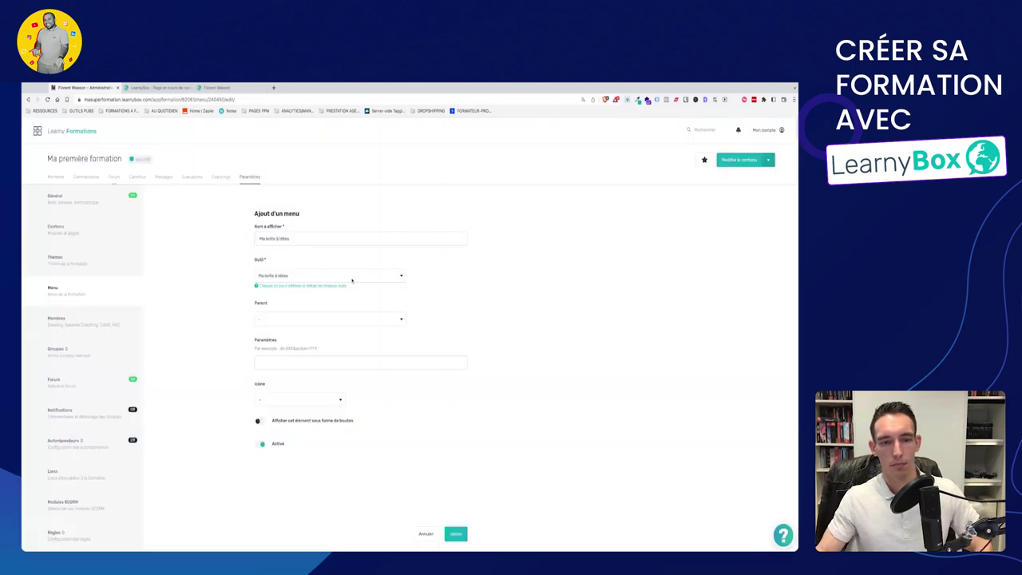
click(350, 276)
click(330, 306)
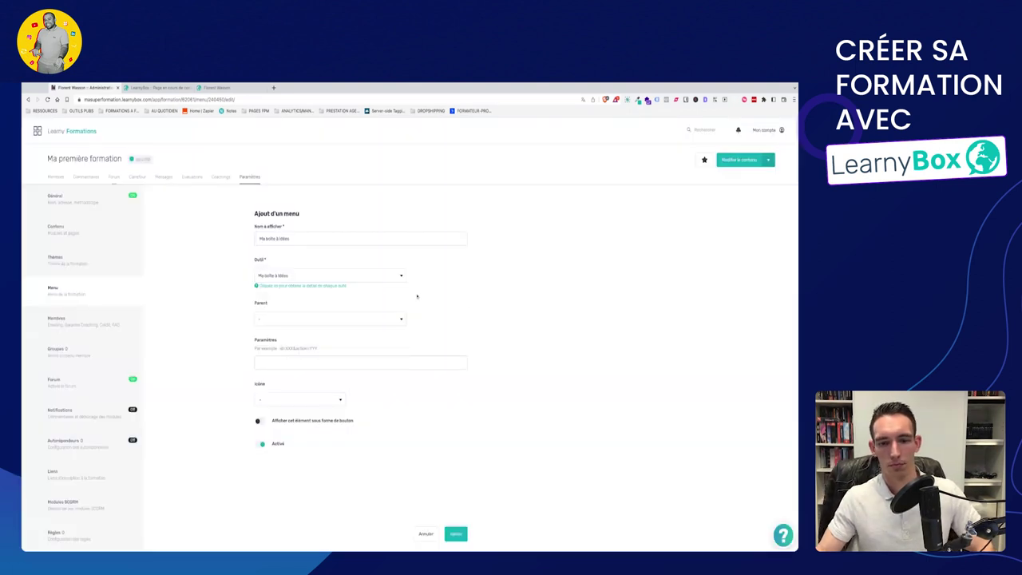
Consult the idea box page from the tool help and return to the menu entry form.
click(330, 287)
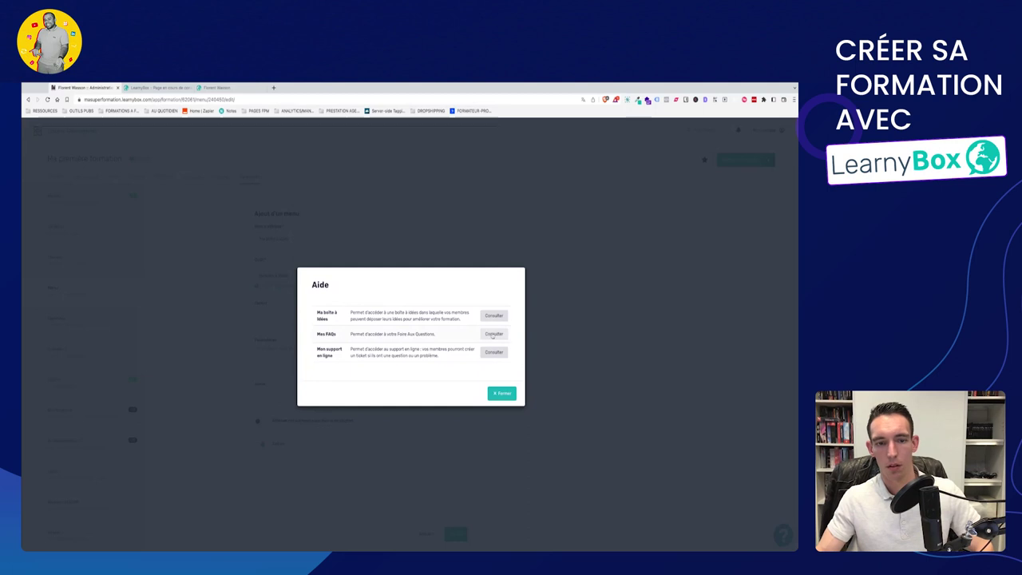
click(493, 315)
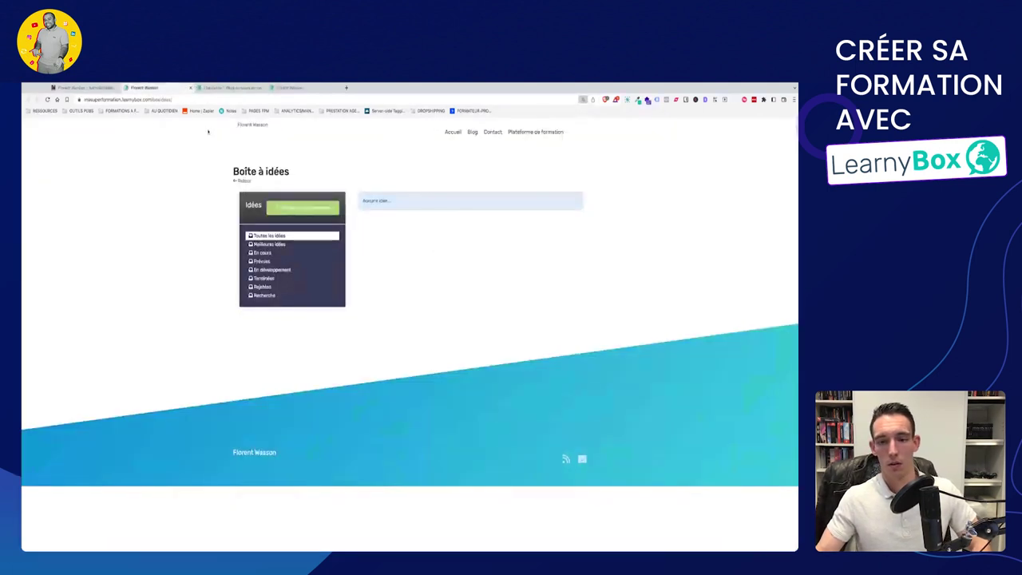
click(190, 87)
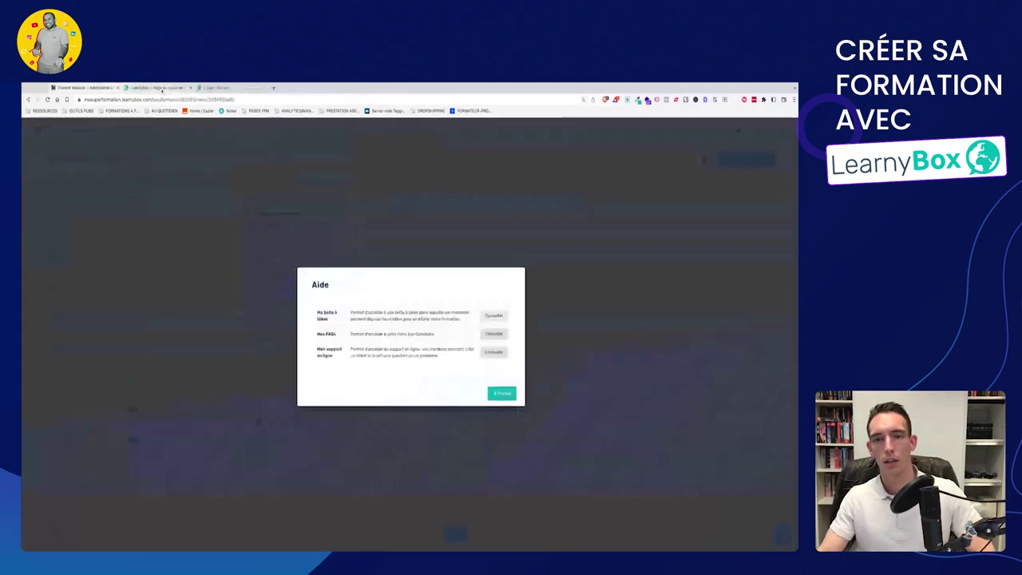
click(165, 218)
View the training online and open "Ma boîte à idées" from its navigation.
click(769, 160)
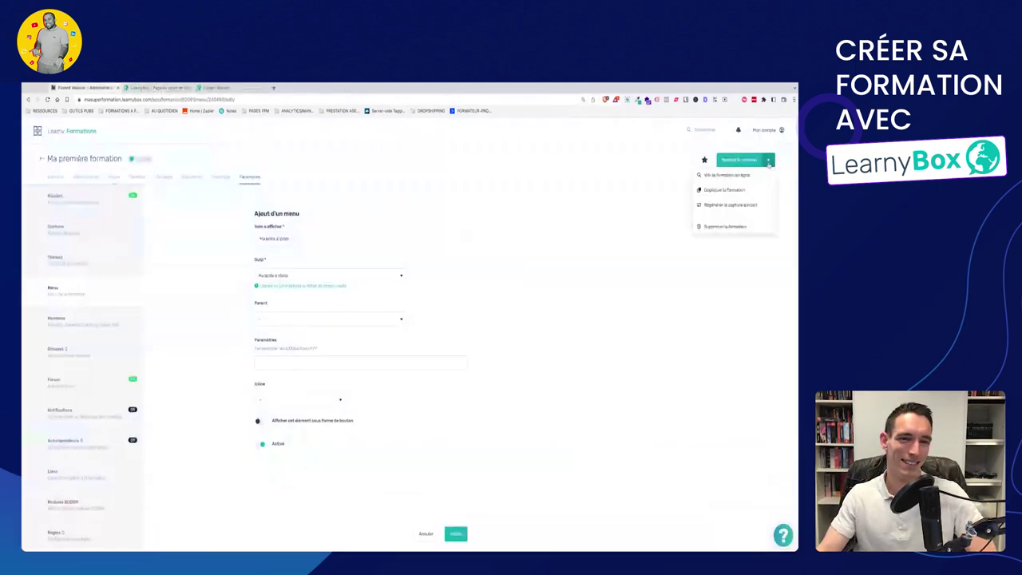
click(750, 177)
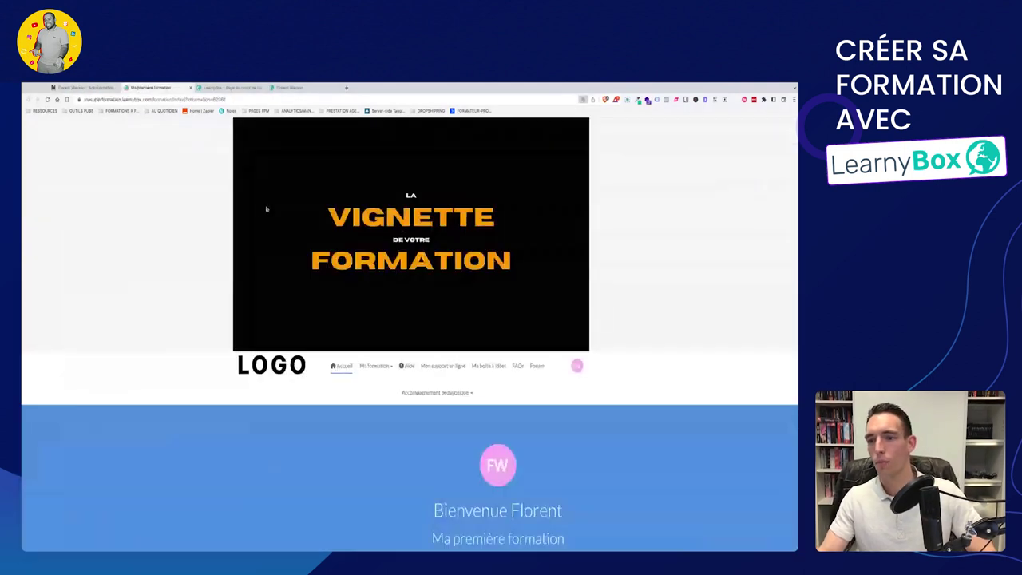
click(487, 370)
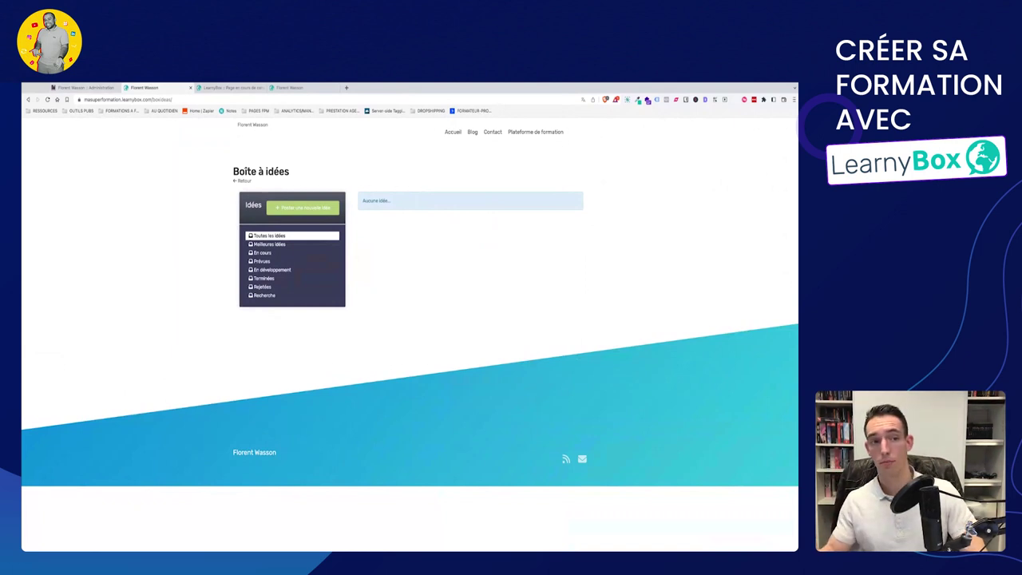
Return to the "Ma boîte à idées" menu entry form and review its tool and parent settings.
click(89, 87)
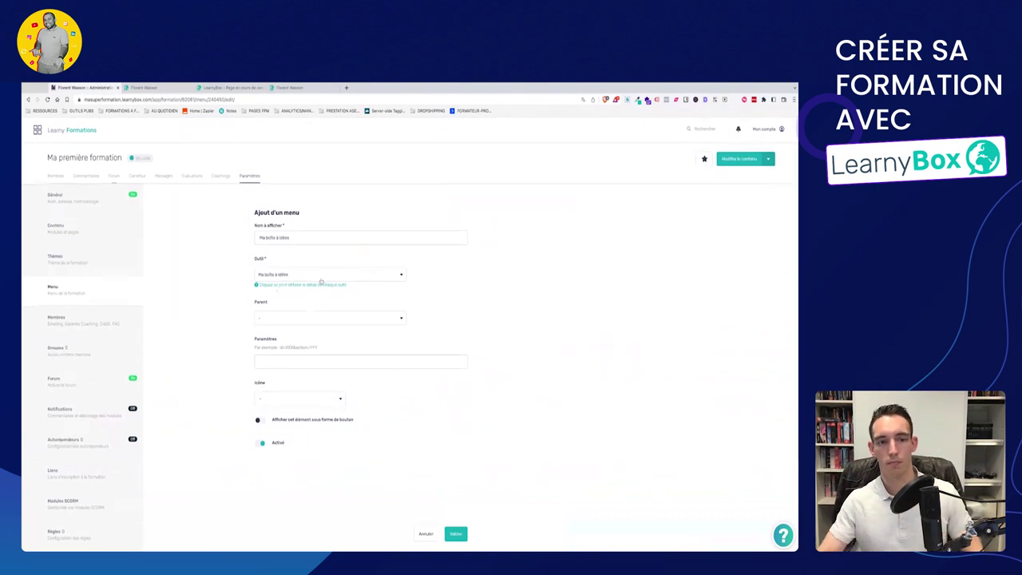
scroll(303, 279, down, 1)
click(304, 278)
click(301, 287)
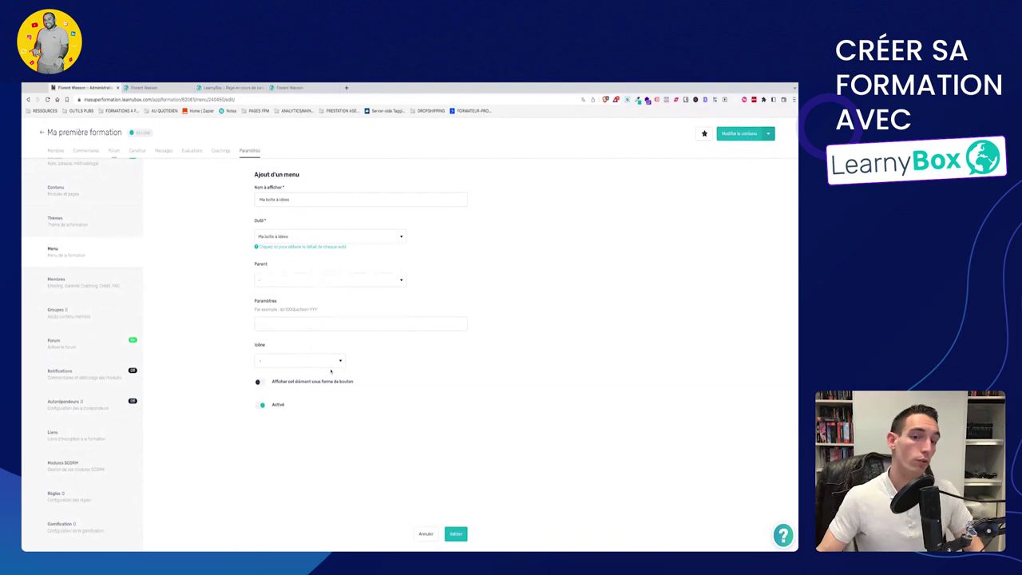
Open the training platform from the online idea box page to view its navigation, and return to the menu entry form.
click(164, 89)
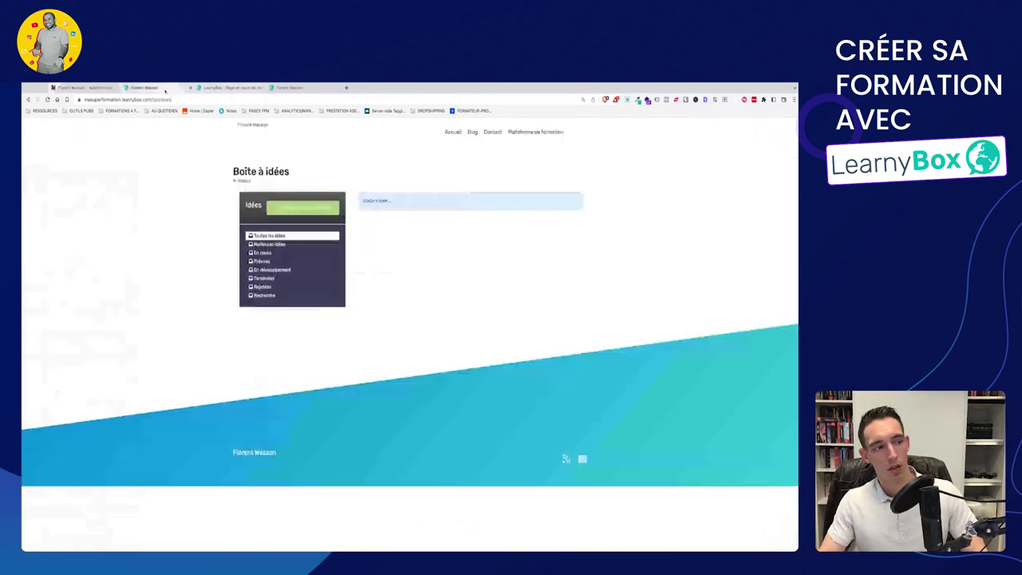
click(538, 134)
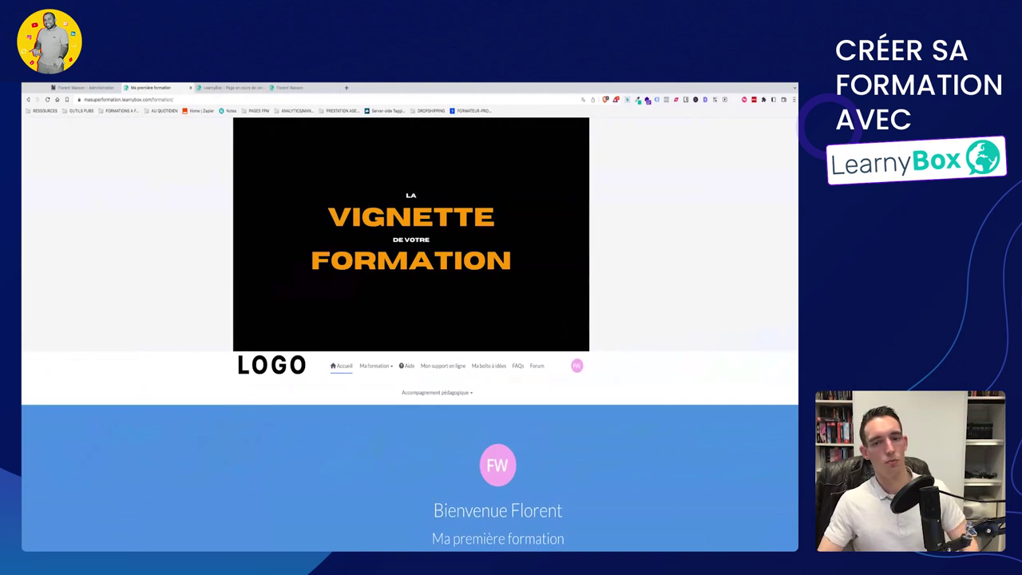
click(80, 87)
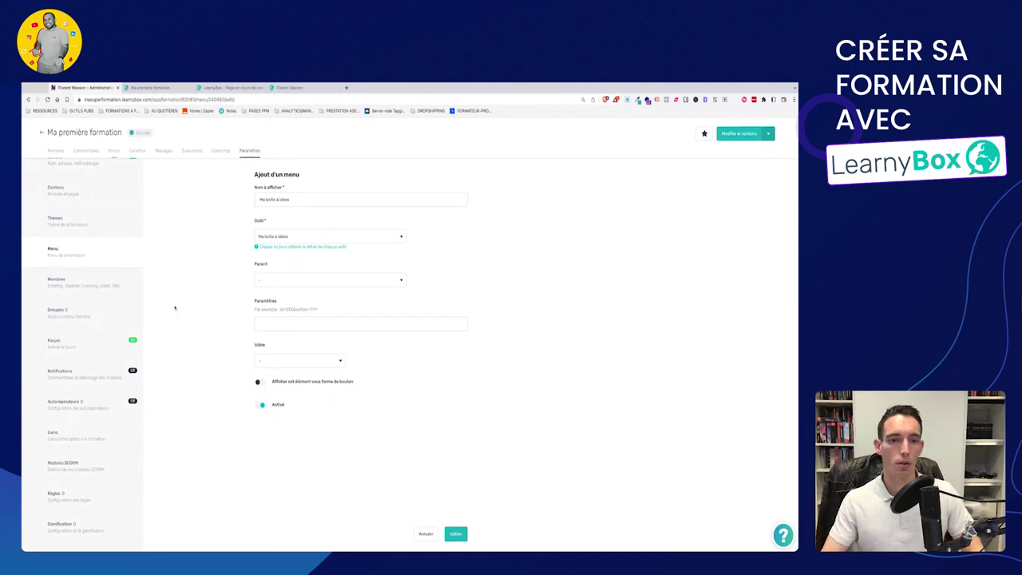
Open the members settings and review the sender name and address of the email sent after a new member's registration.
click(83, 286)
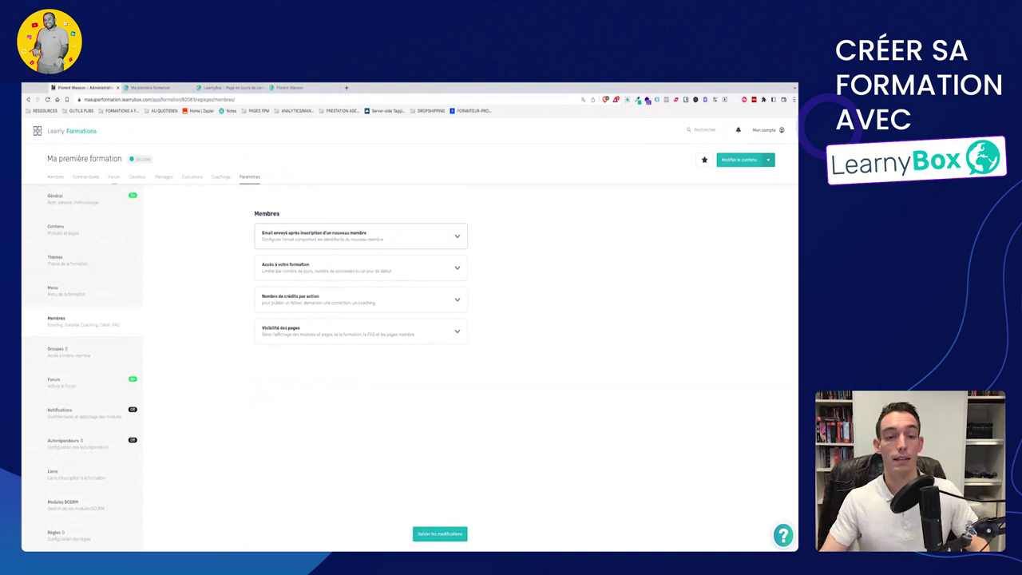
click(360, 236)
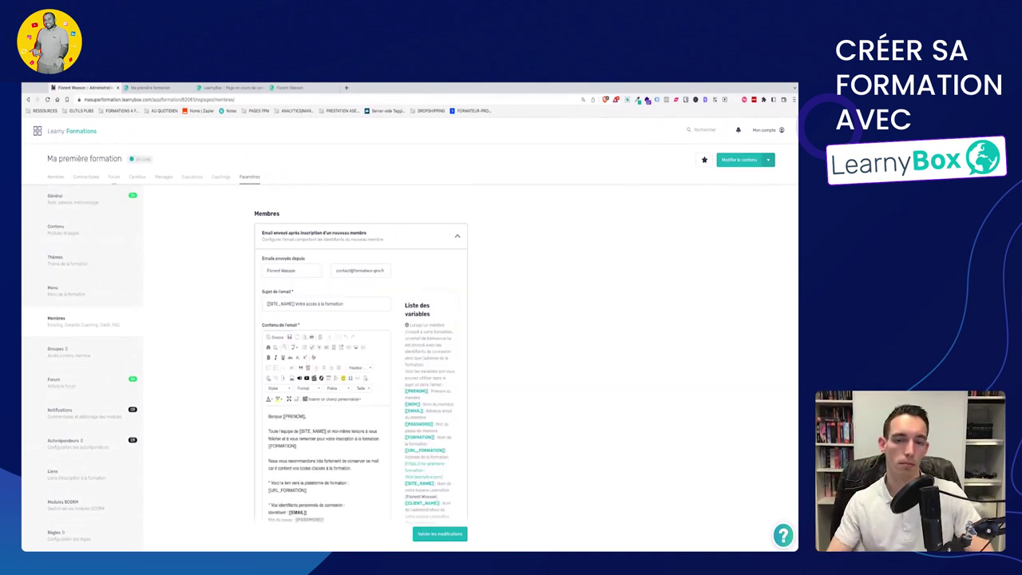
click(287, 270)
key(ctrl+a)
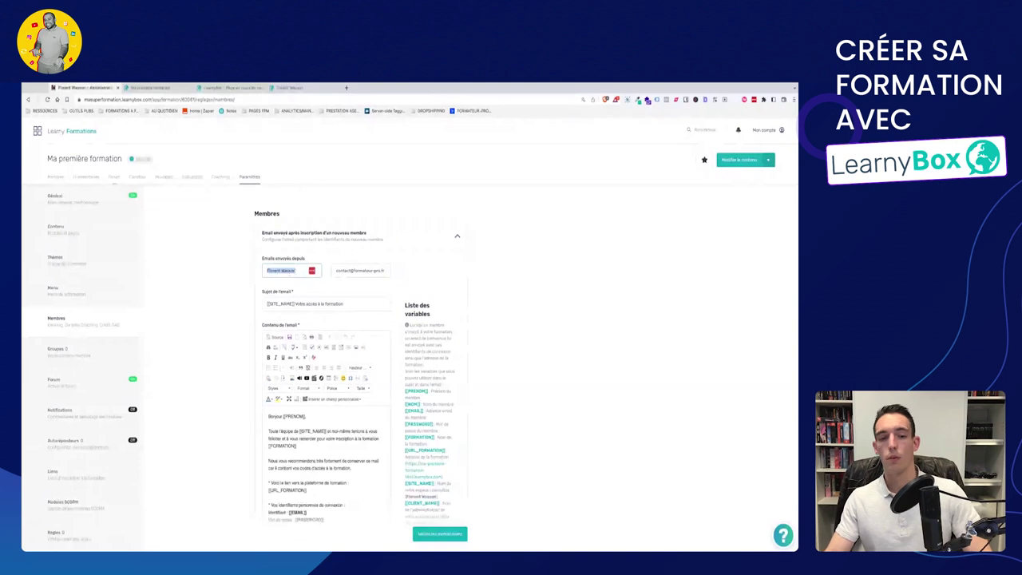
click(359, 270)
key(ctrl+a)
click(557, 310)
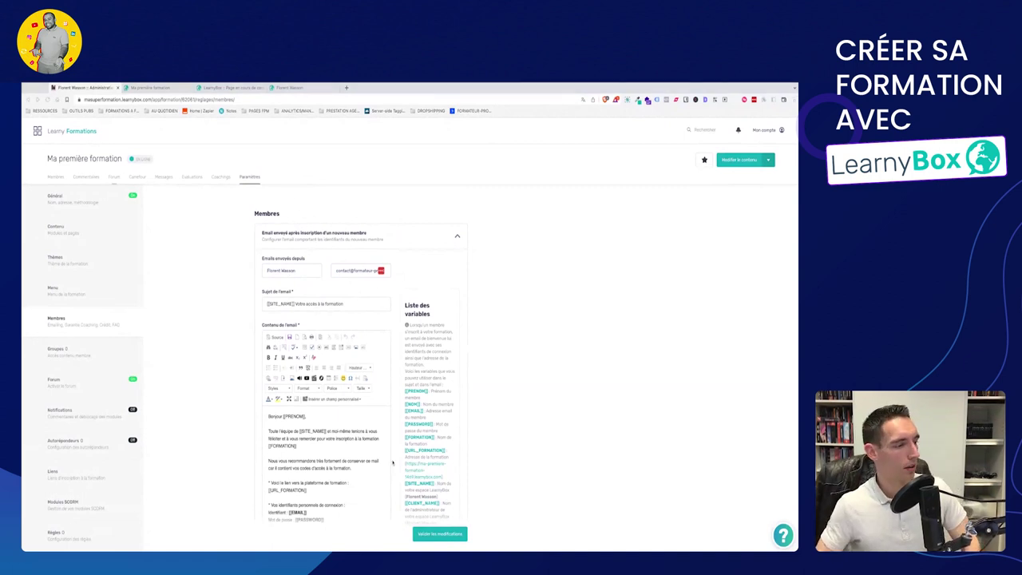
Read through the registration email's content, from the greeting and login details to the closing instructions.
scroll(335, 447, down, 1)
scroll(336, 449, up, 1)
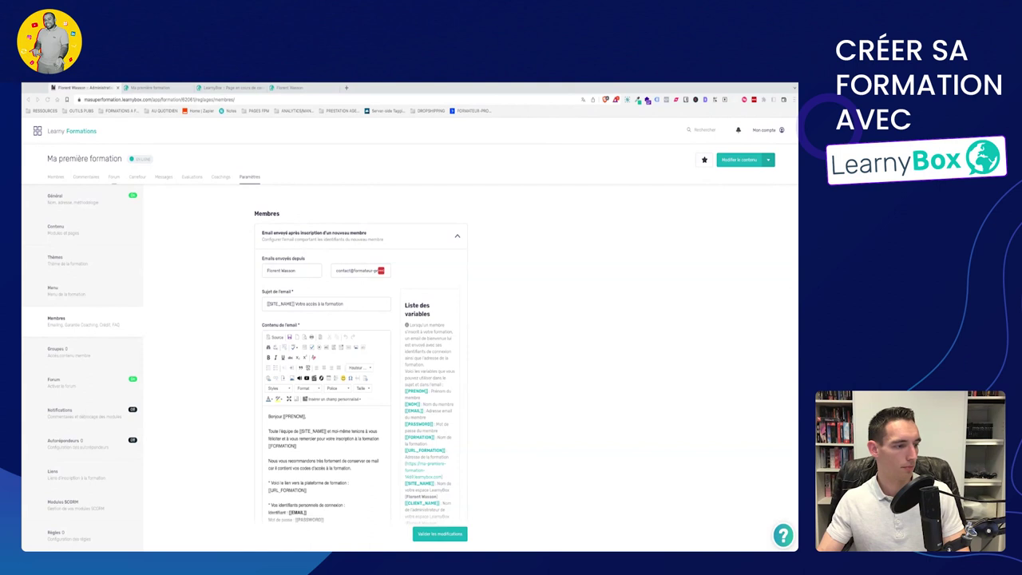
scroll(327, 463, down, 2)
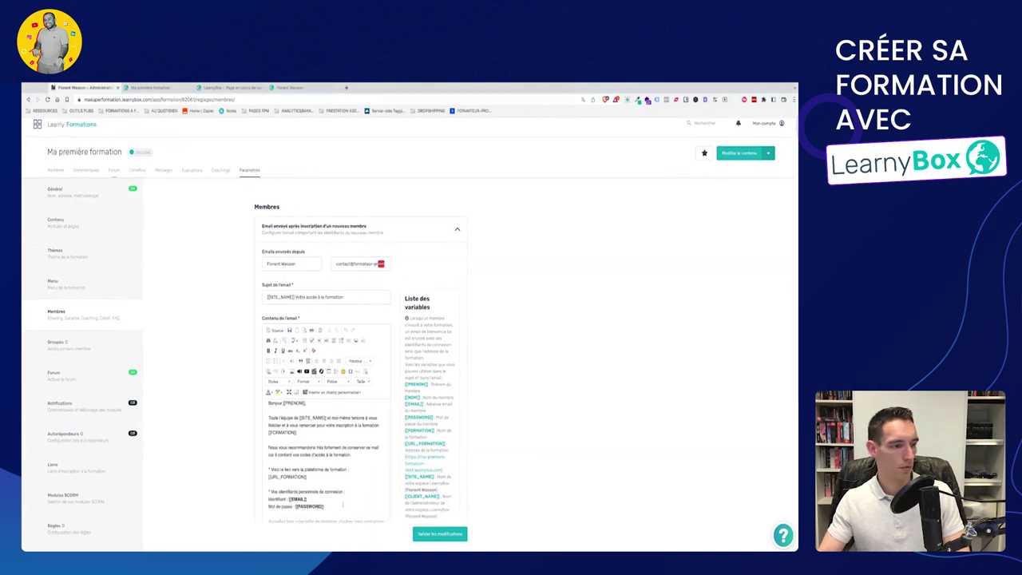
scroll(368, 479, down, 3)
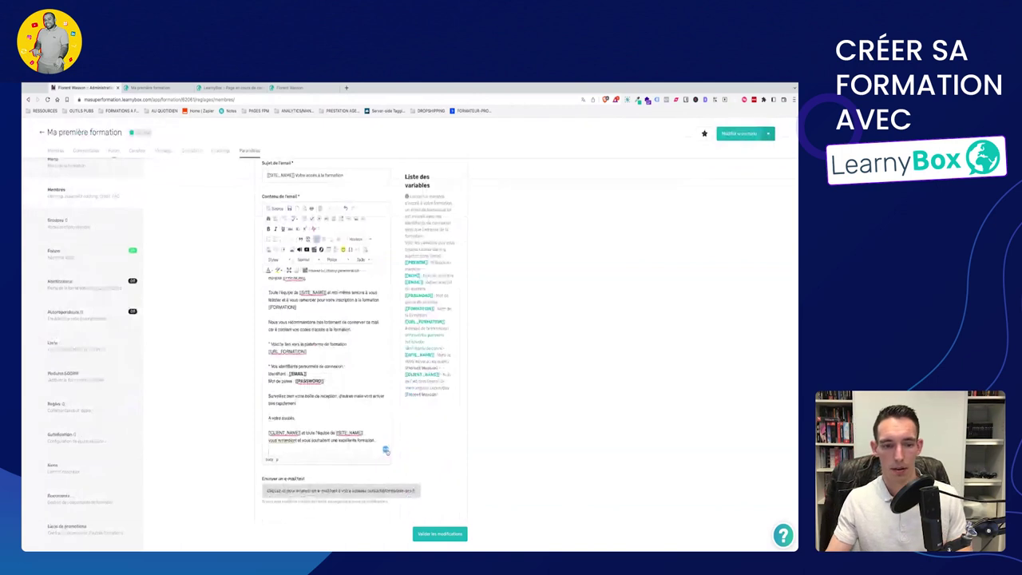
scroll(386, 451, down, 4)
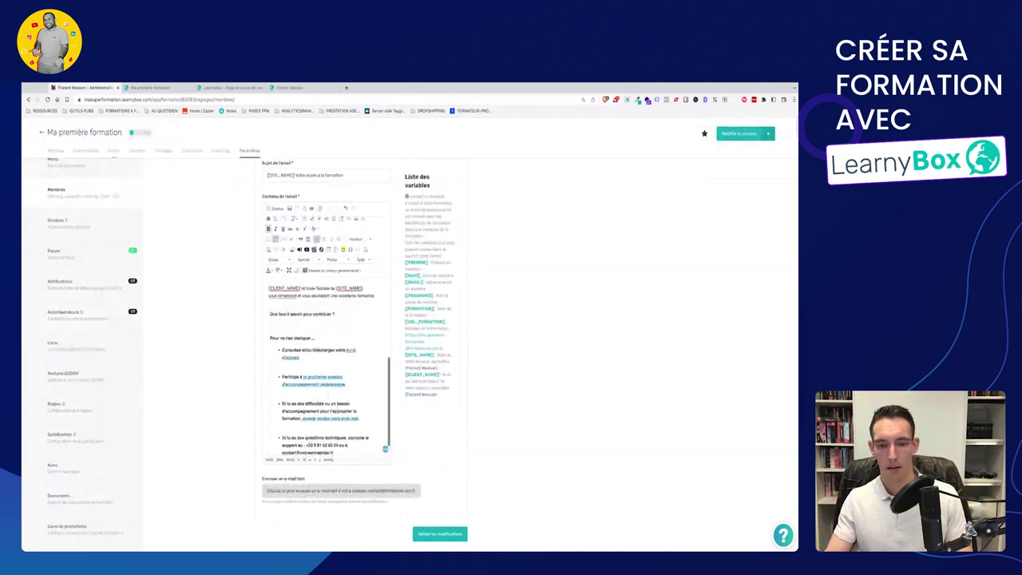
scroll(385, 450, up, 1)
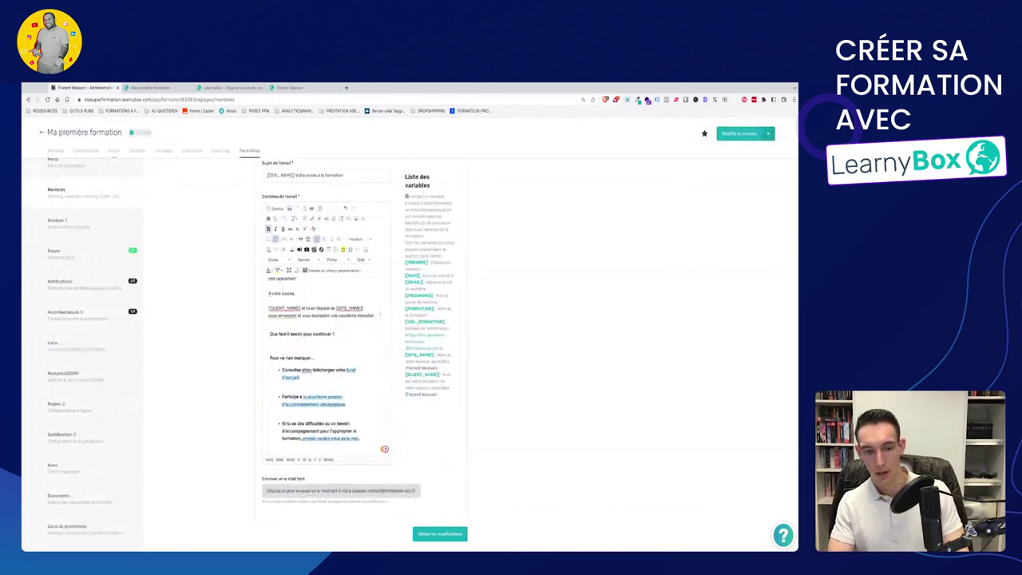
Insert a blank line above the "Que faut-il savoir pour continuer ?" block in the email and save the member settings.
click(264, 333)
key(Return)
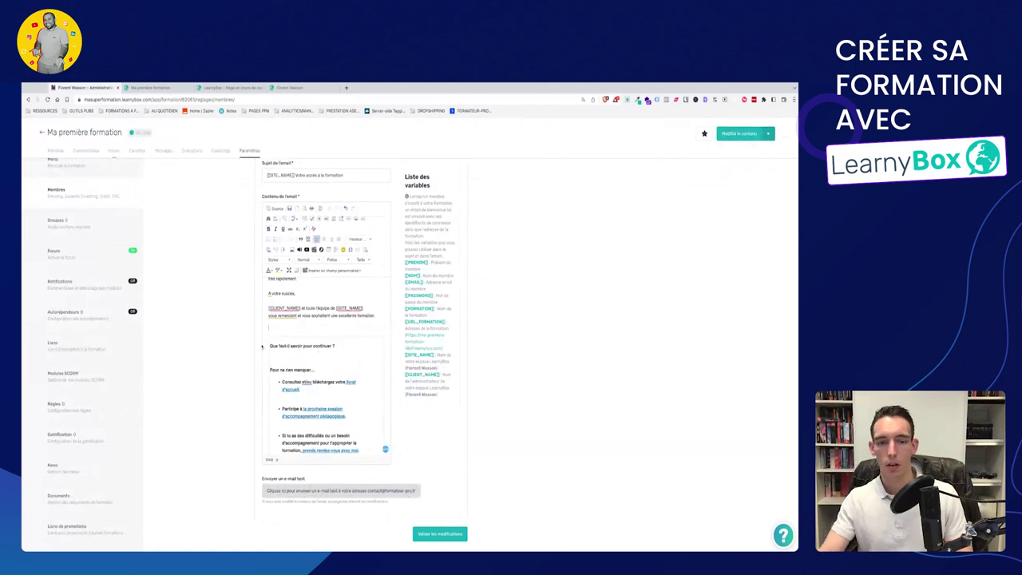
scroll(327, 348, down, 1)
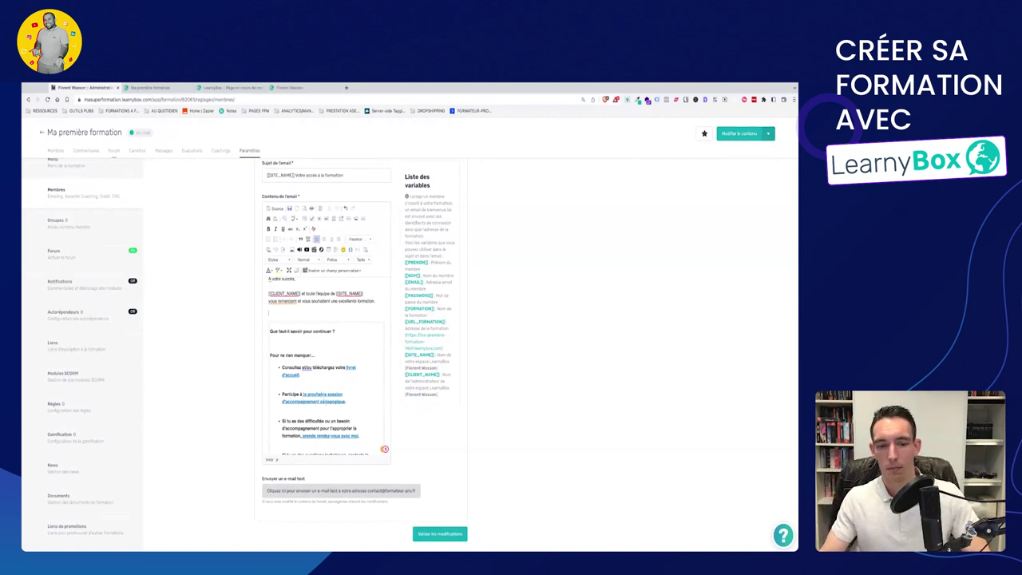
scroll(326, 367, down, 2)
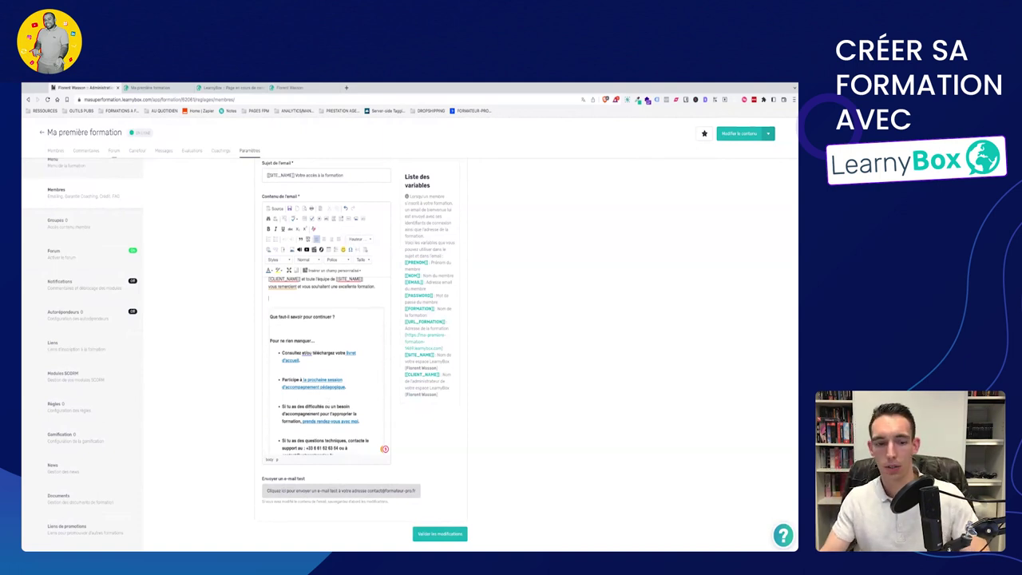
scroll(317, 413, down, 2)
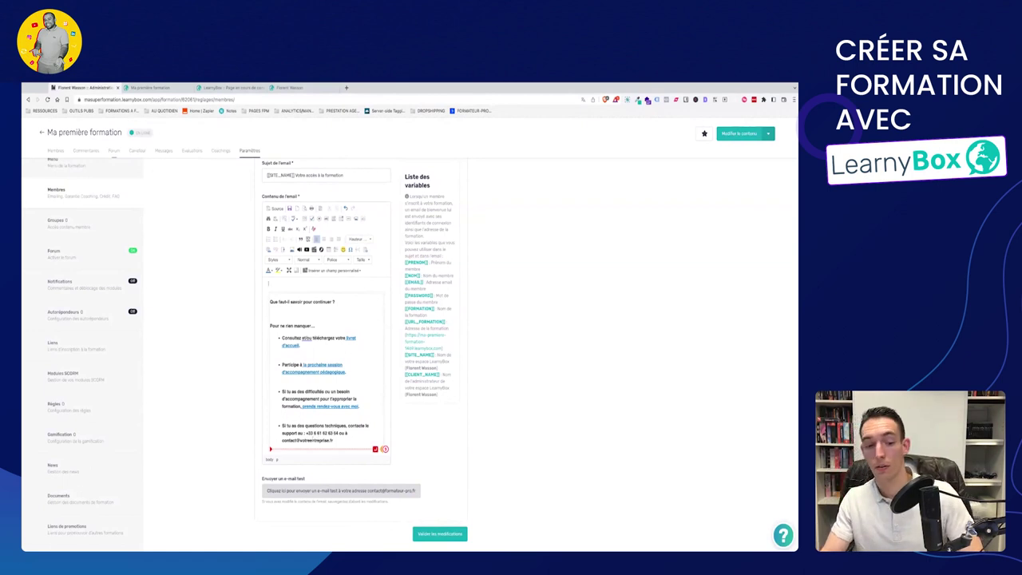
scroll(451, 492, down, 1)
scroll(451, 492, down, 3)
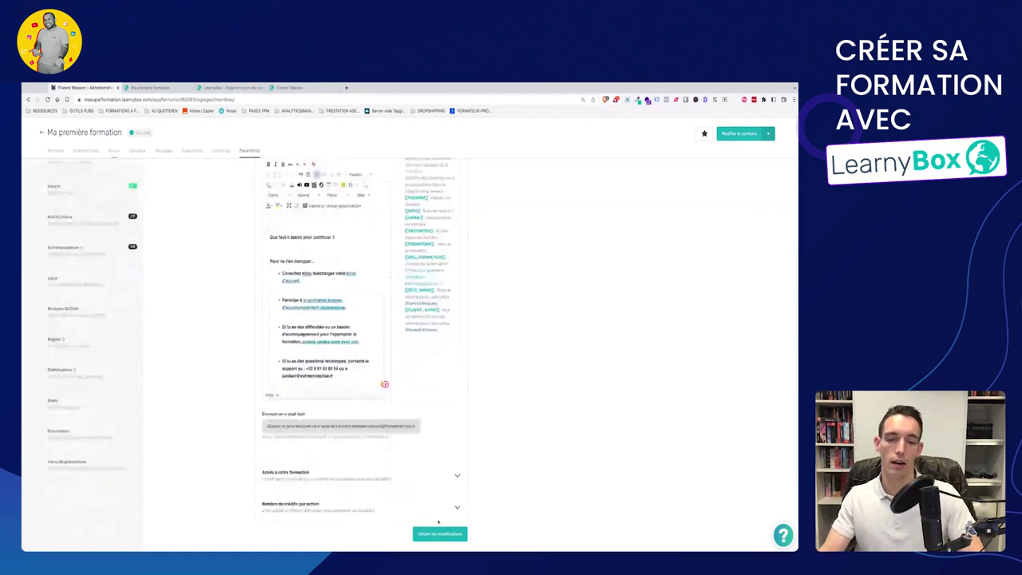
click(440, 533)
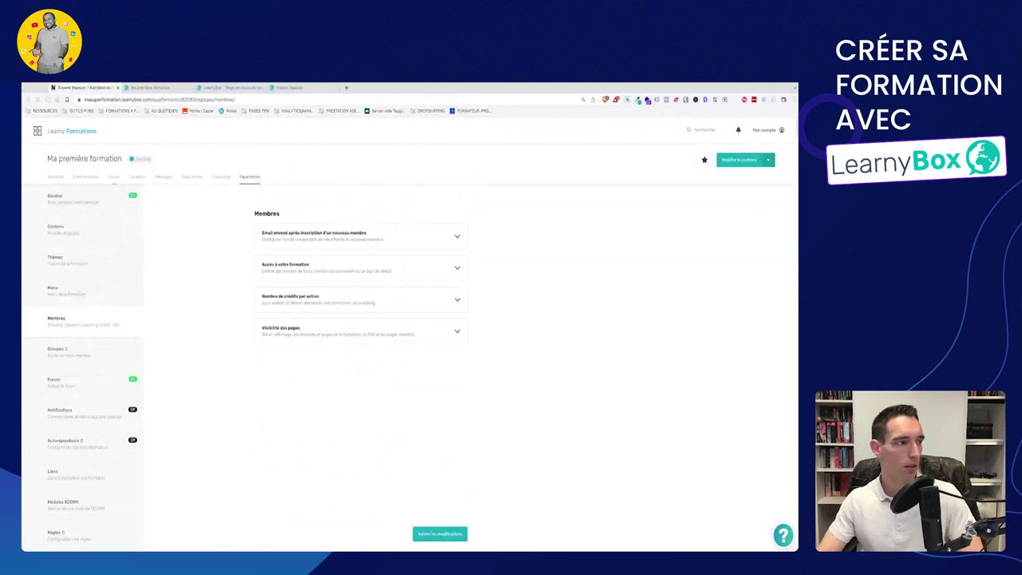
Enable the validity limit in the "Accès à votre formation" settings and set its number of days.
click(306, 277)
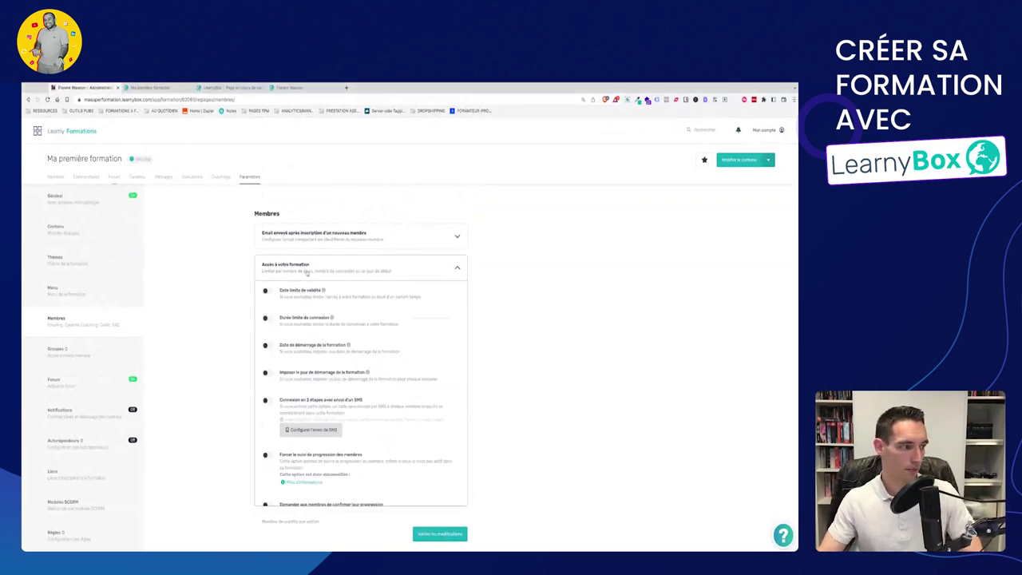
scroll(373, 308, down, 1)
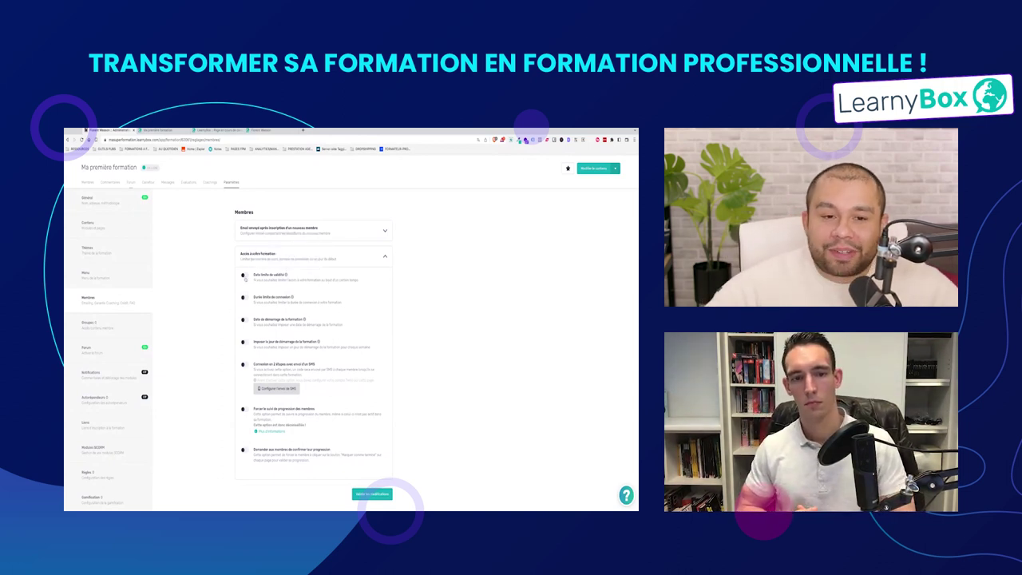
click(245, 277)
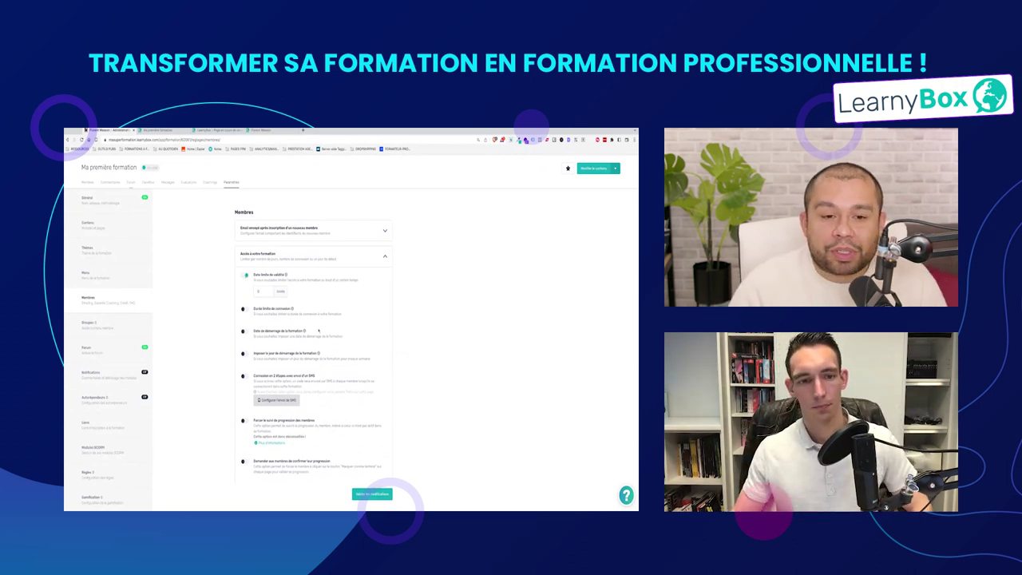
click(258, 292)
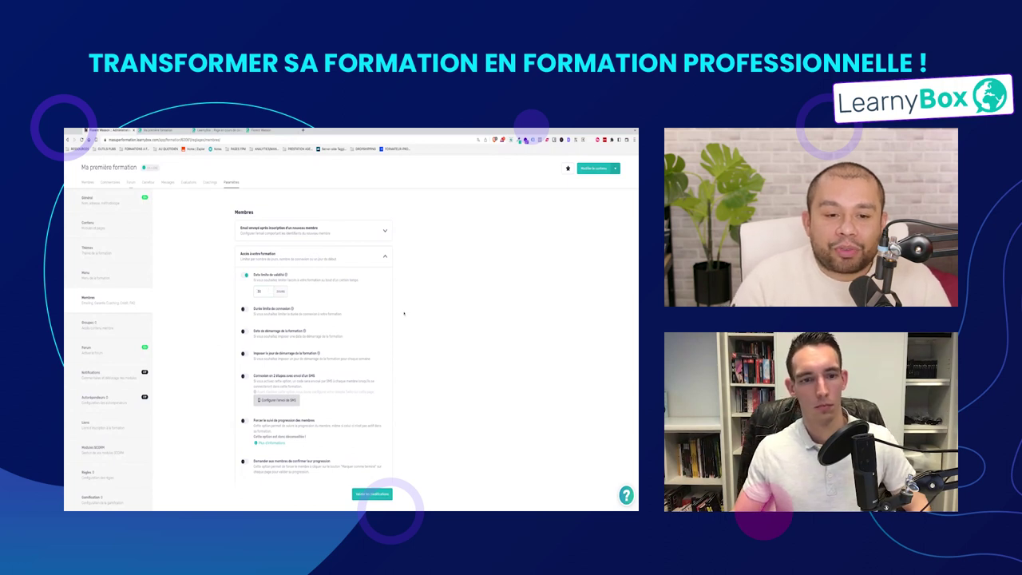
scroll(402, 344, down, 3)
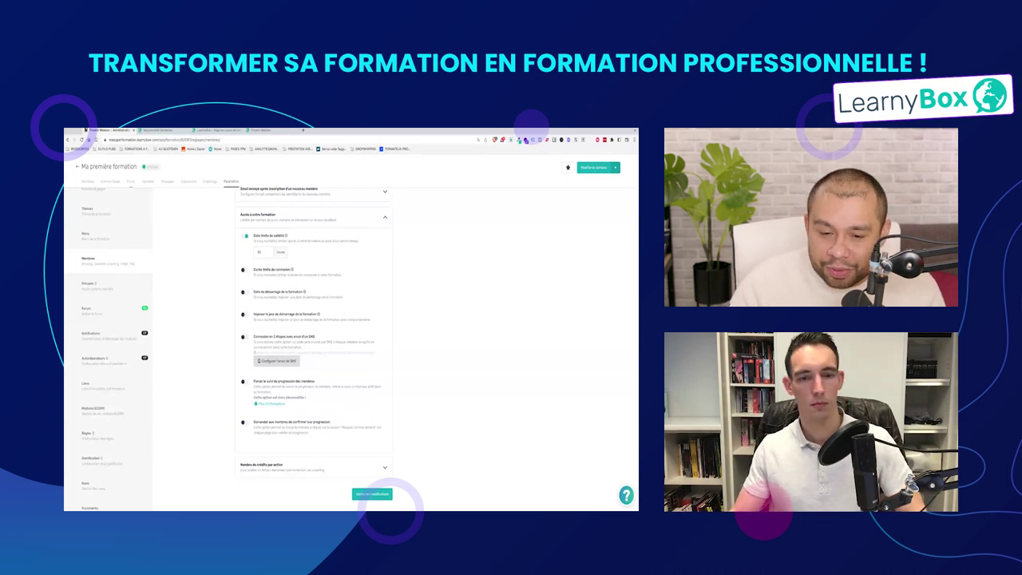
click(244, 293)
click(279, 309)
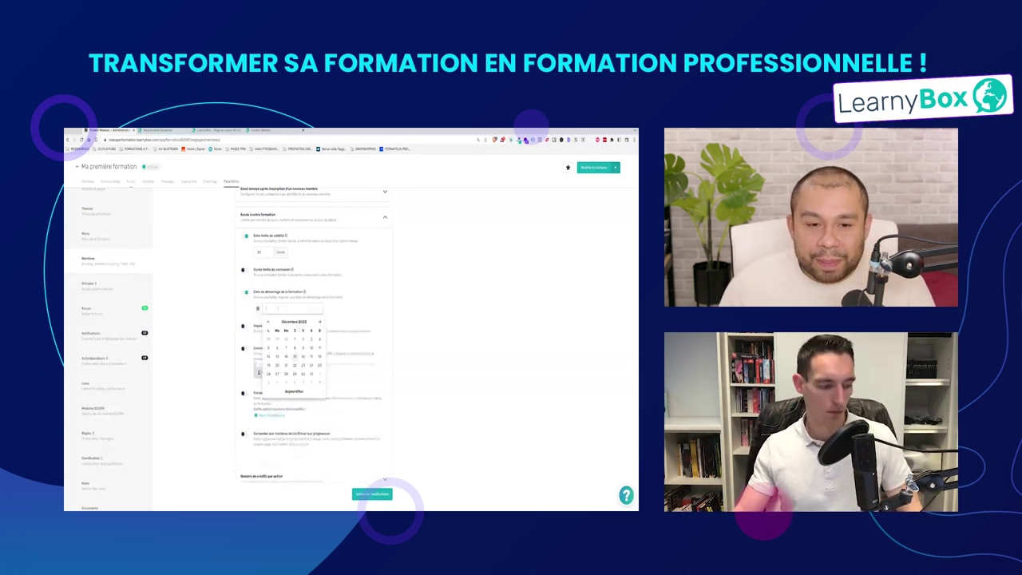
click(243, 292)
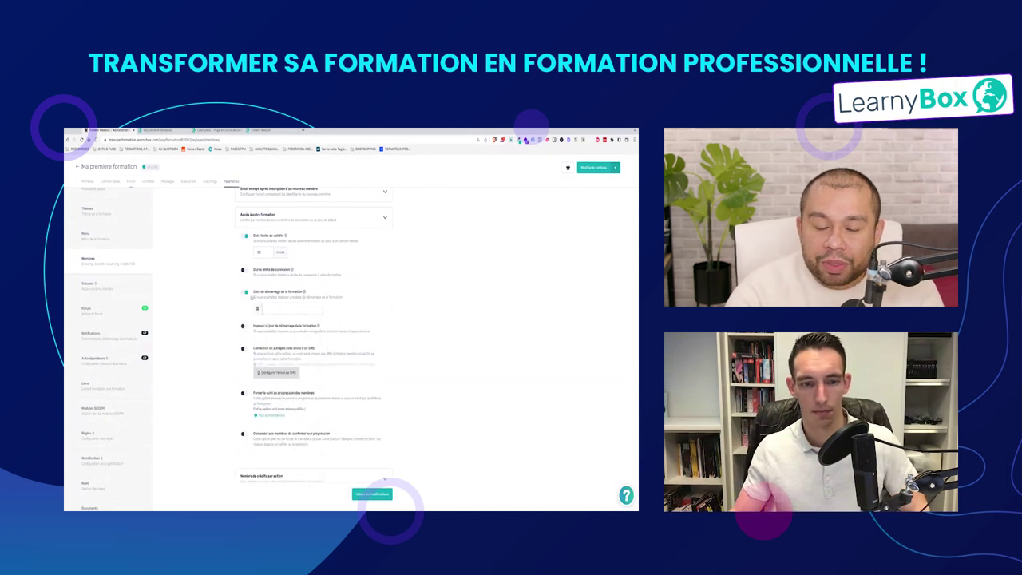
click(243, 292)
Impose a weekly start day for the training and set it to Lundi.
click(244, 314)
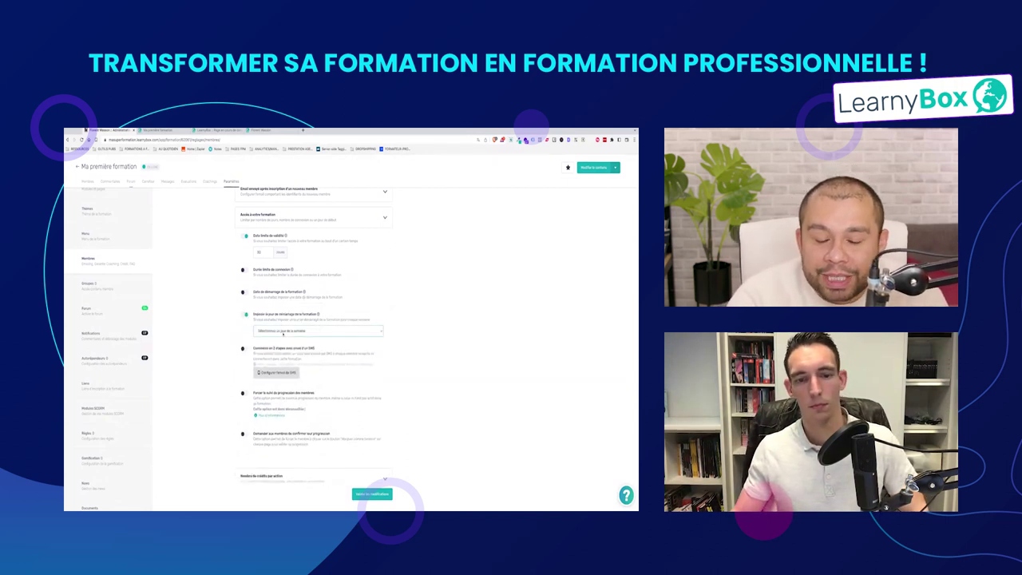
click(282, 334)
click(272, 343)
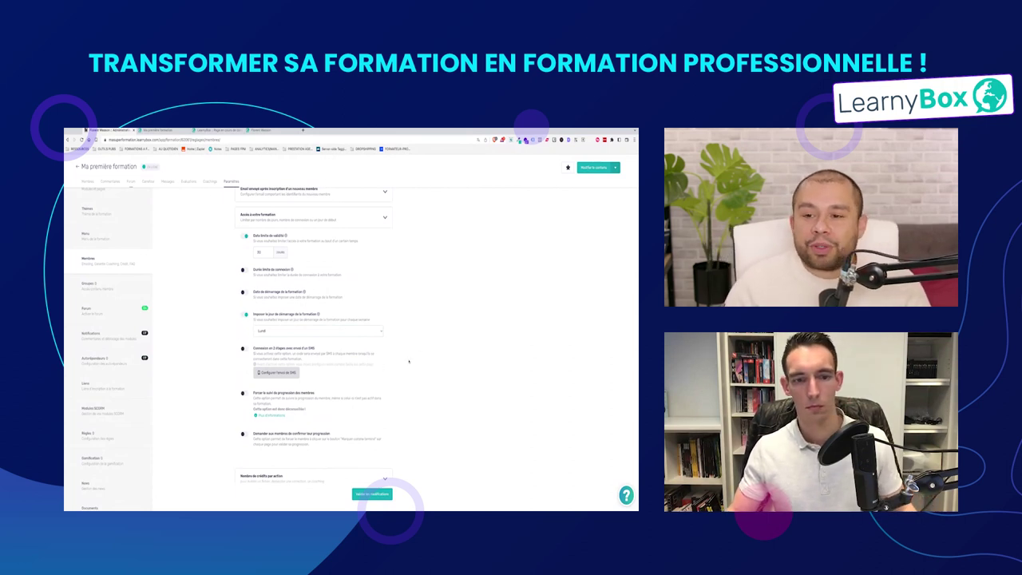
Enable the option asking members to confirm their progression and review the training access settings.
scroll(391, 364, down, 1)
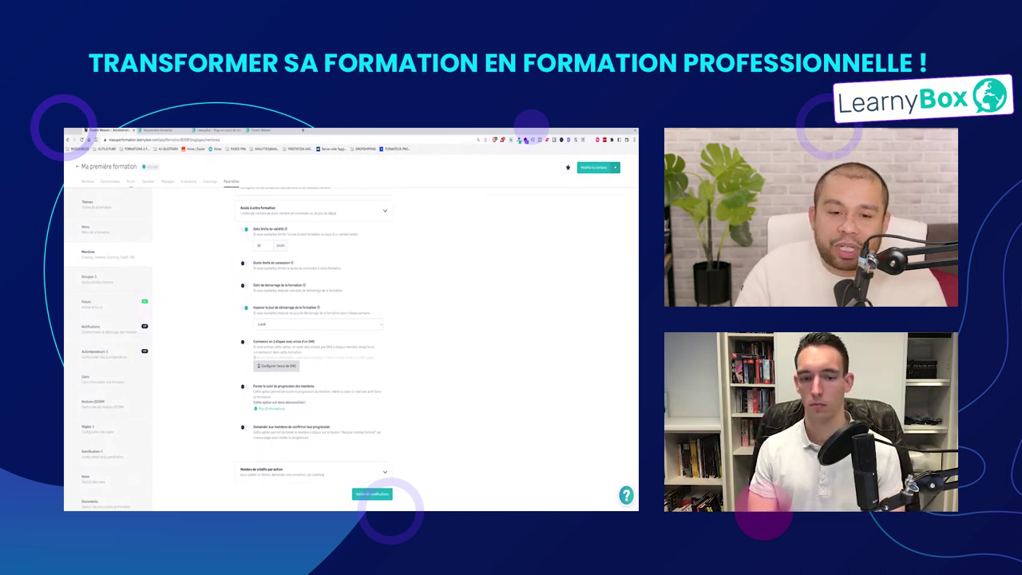
scroll(351, 343, down, 1)
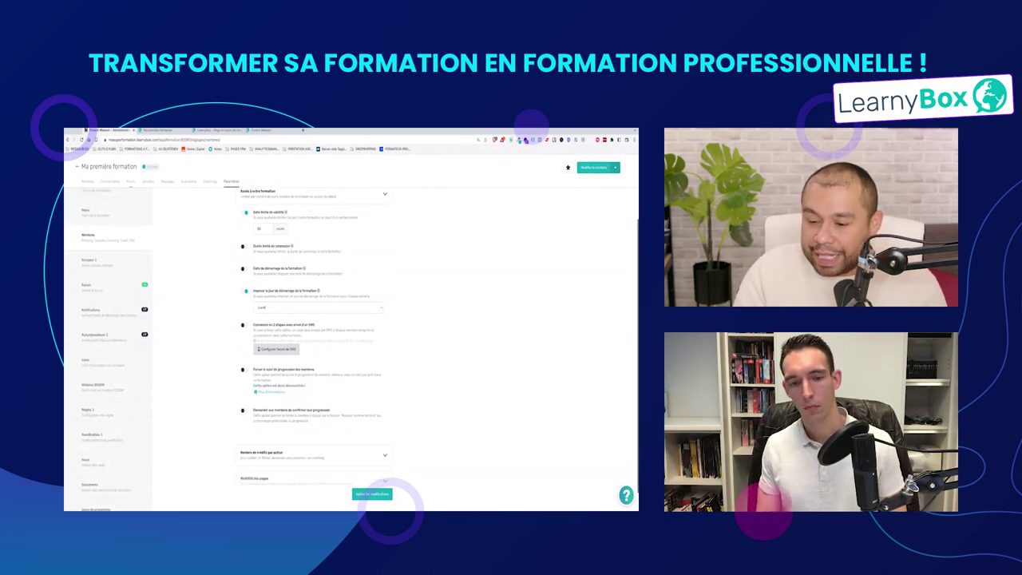
scroll(196, 390, down, 1)
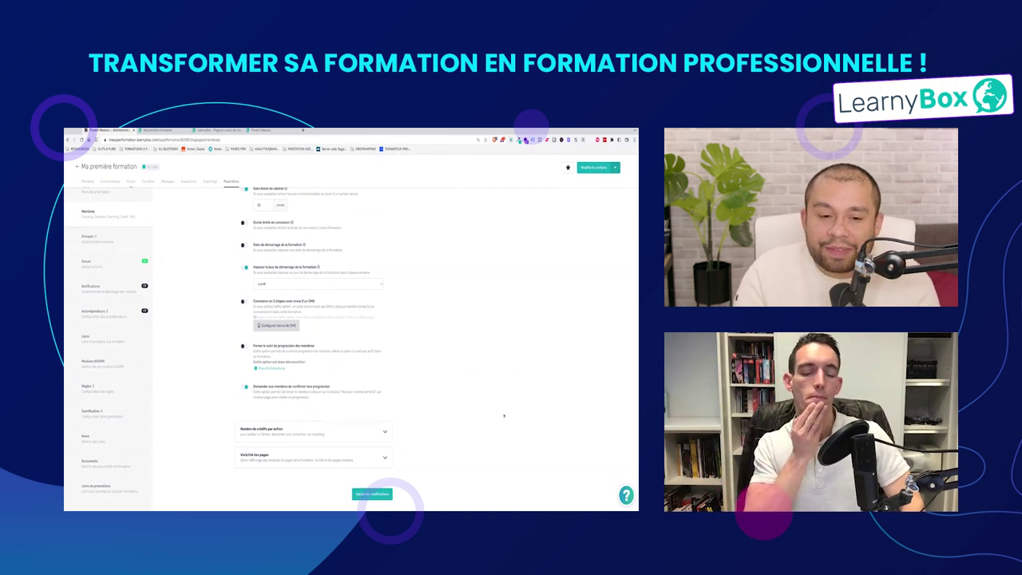
scroll(495, 437, up, 1)
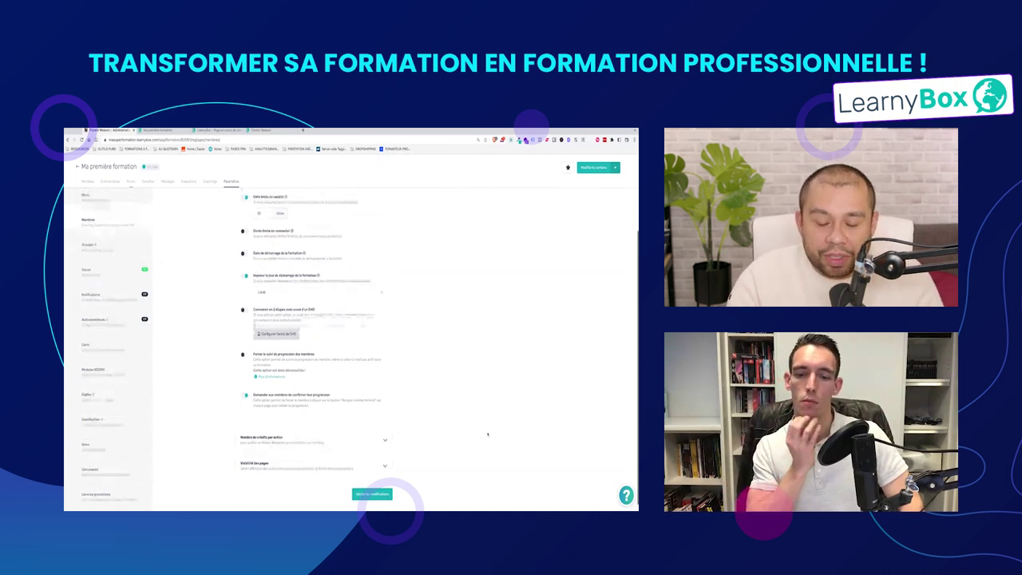
scroll(487, 433, down, 1)
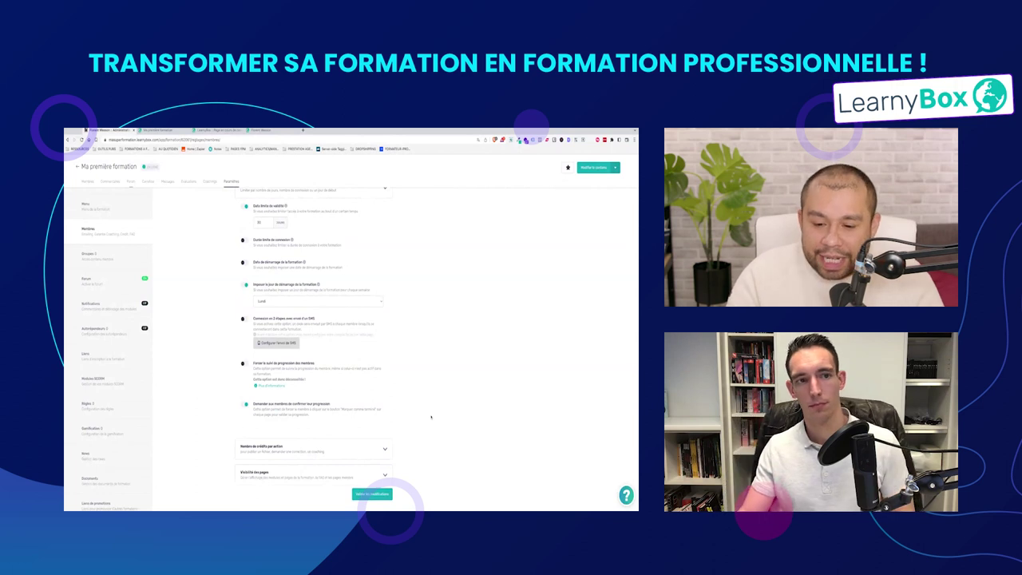
scroll(477, 351, down, 1)
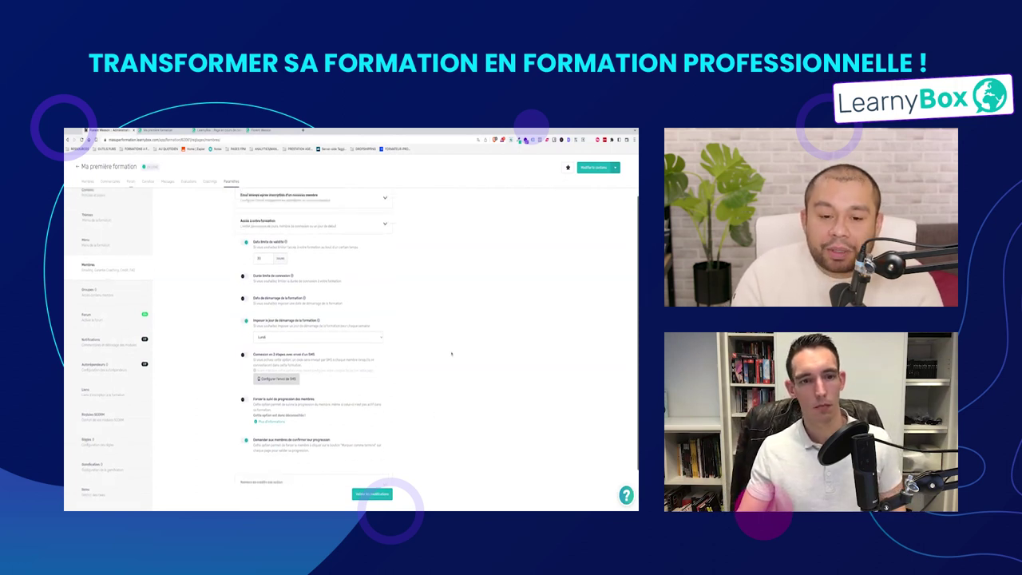
Preview the training as a member and open a chapter of Module 1 to examine the option for marking it as finished.
scroll(417, 357, down, 1)
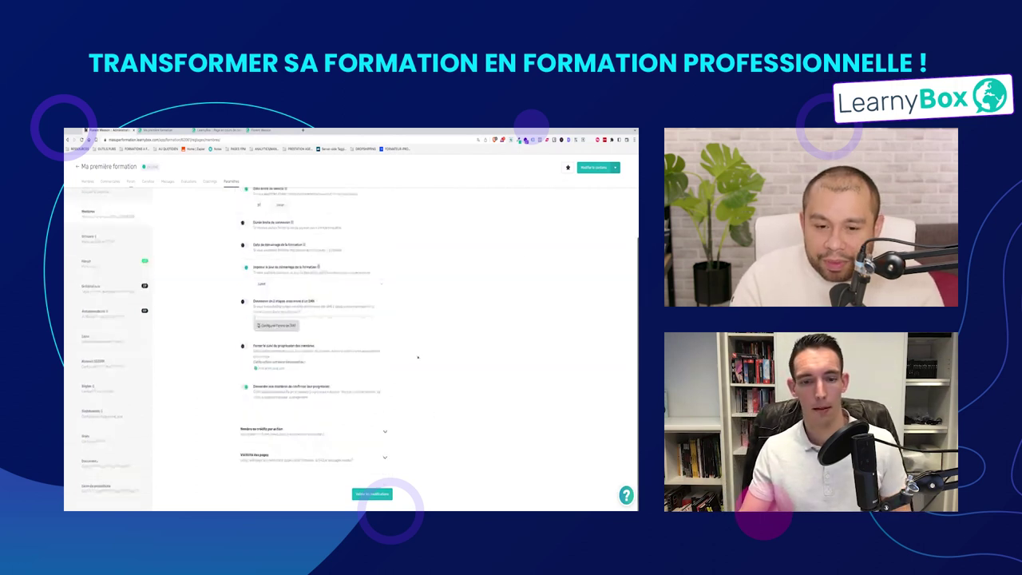
click(616, 168)
click(583, 192)
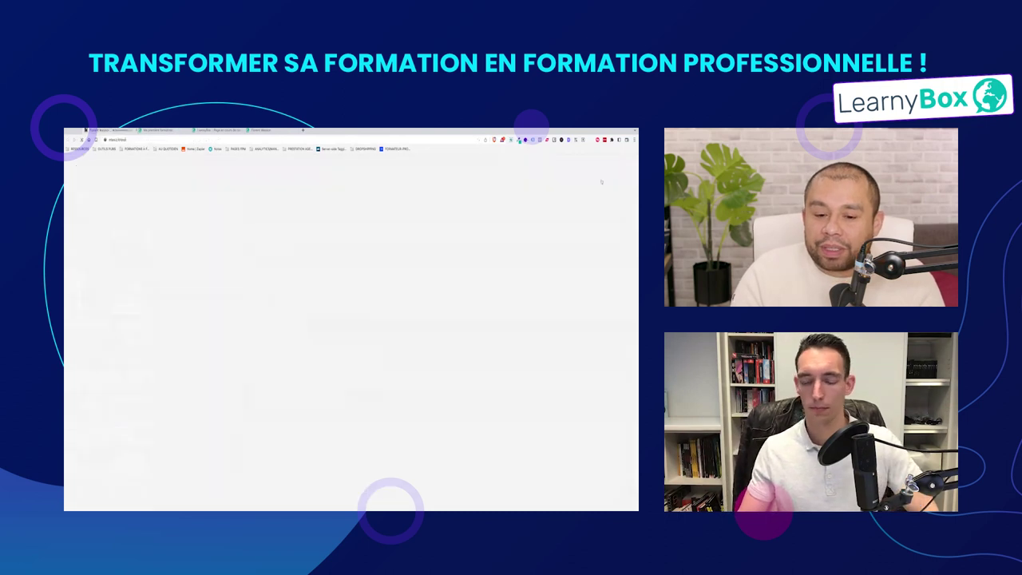
scroll(409, 305, down, 5)
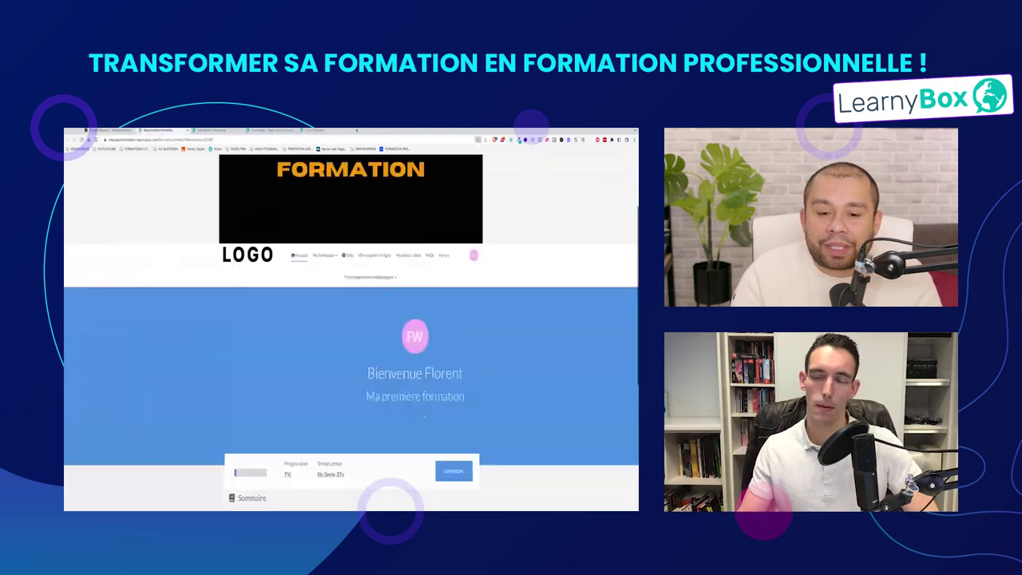
click(265, 405)
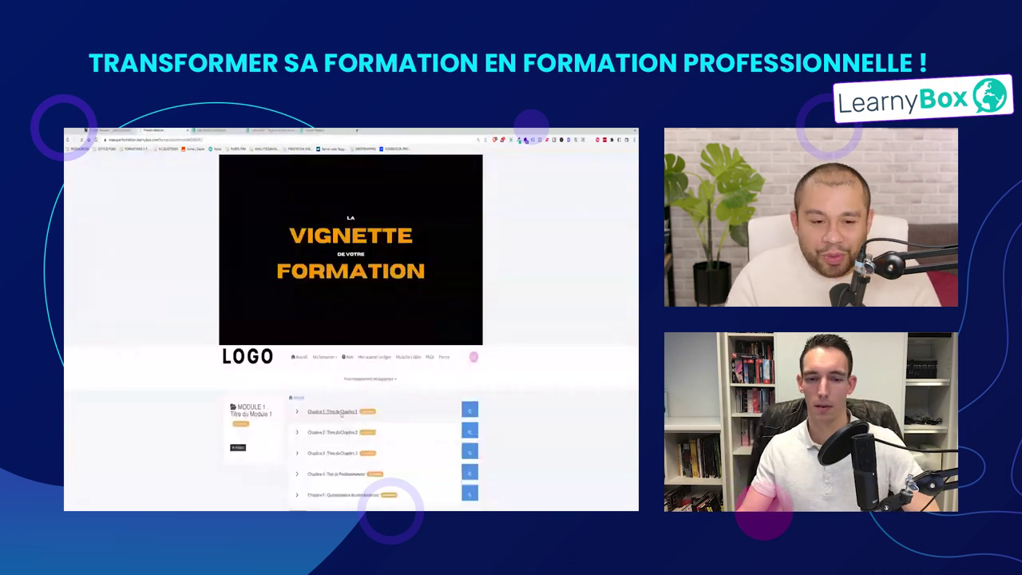
click(399, 411)
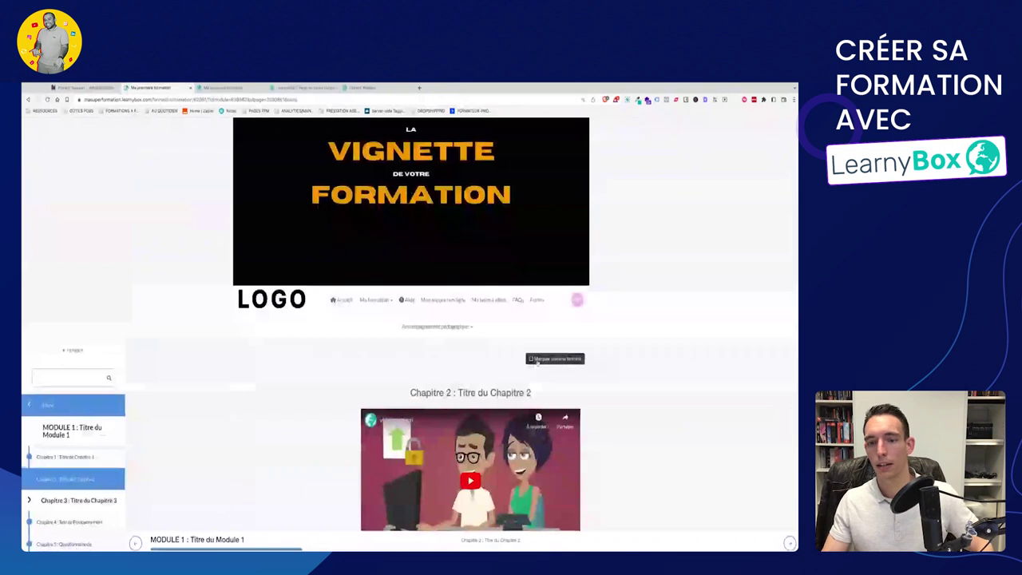
scroll(616, 412, down, 1)
scroll(616, 413, down, 1)
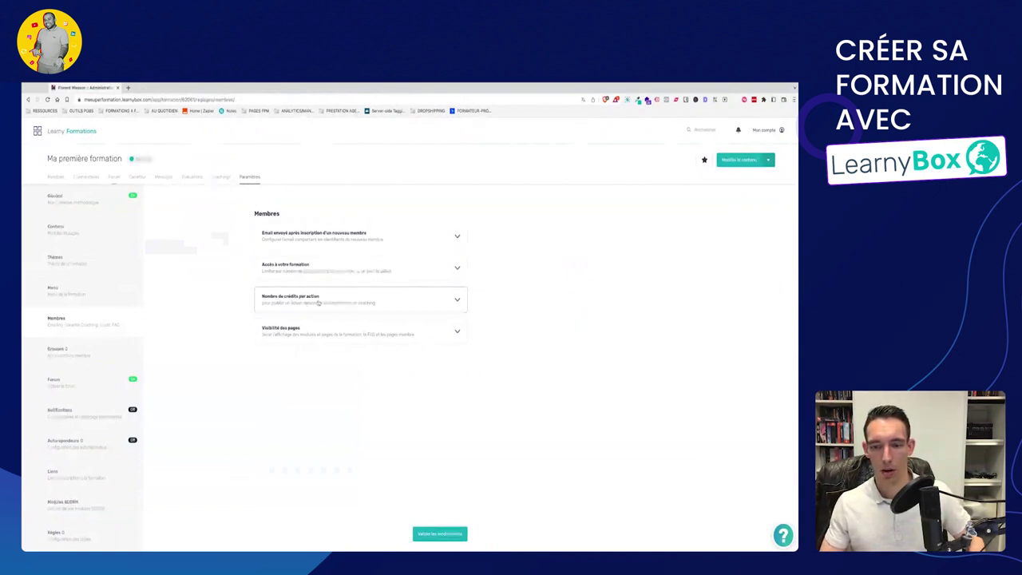
Set the credits required for publishing a file, requesting a file correction and requesting Skype coaching to 0 each.
click(308, 302)
click(307, 303)
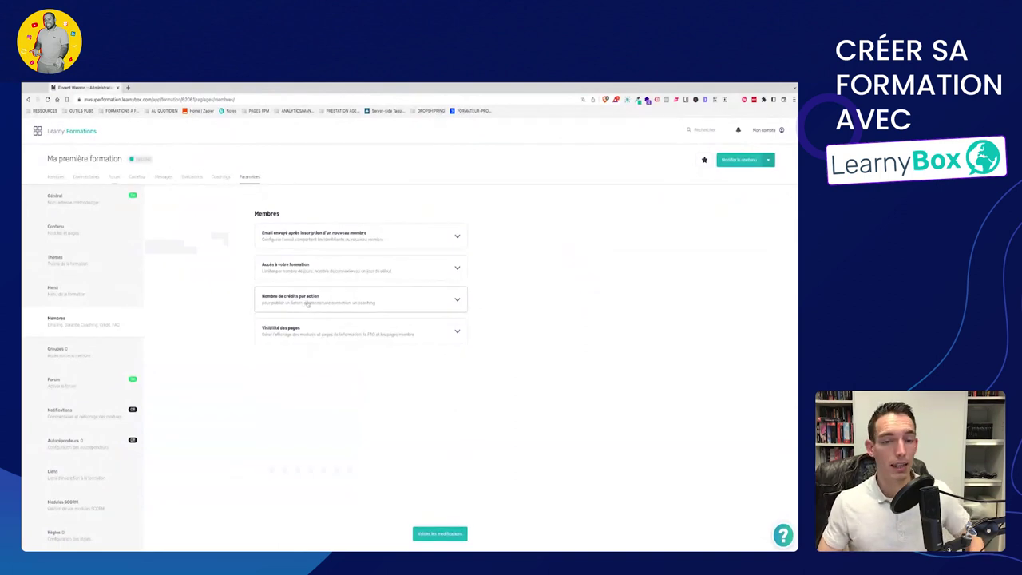
click(307, 303)
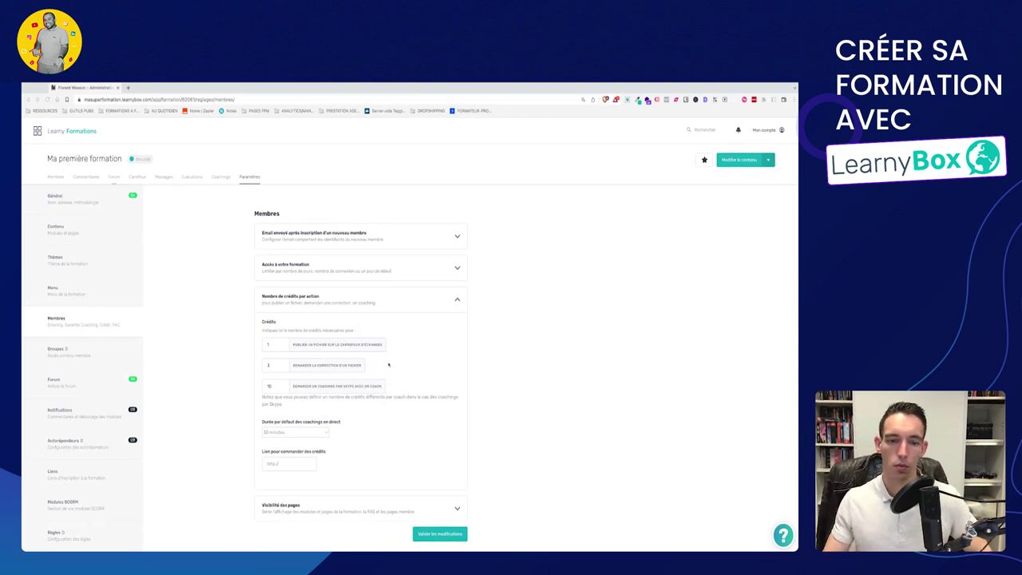
click(281, 345)
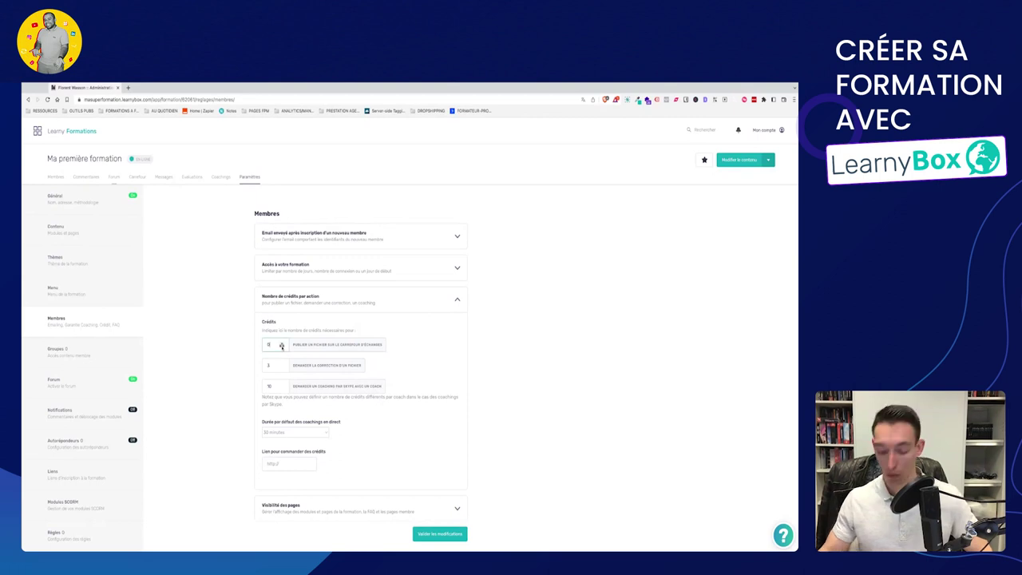
click(281, 346)
click(268, 363)
scroll(268, 363, down, 3)
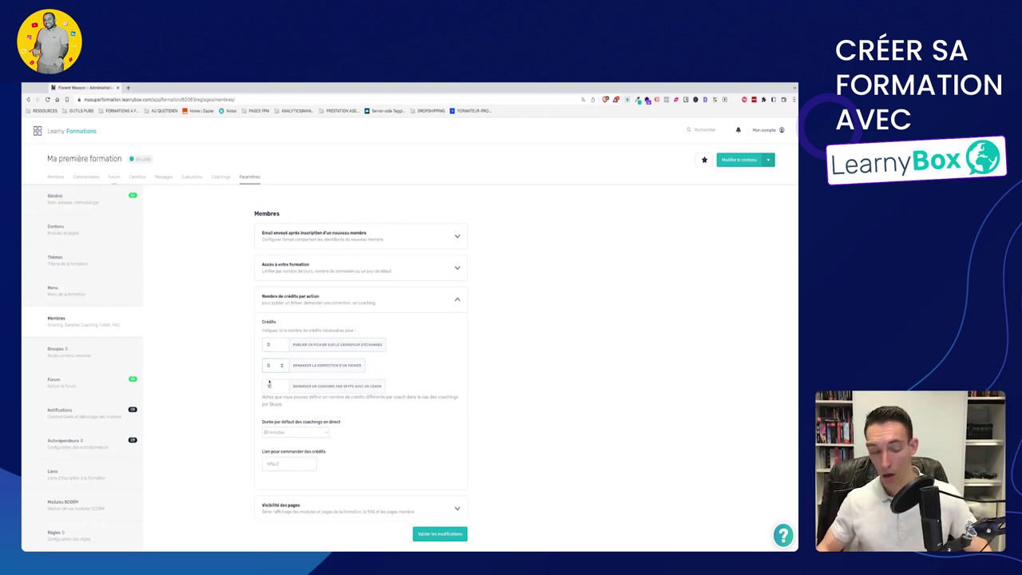
click(269, 385)
scroll(269, 385, down, 10)
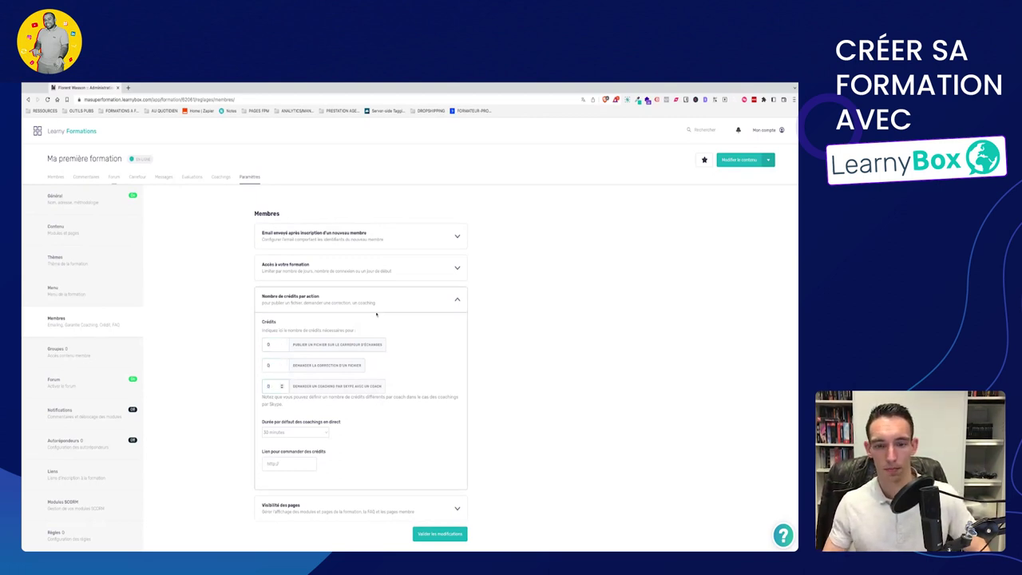
Save the member settings and check the credit values under "Nombre de crédits par action".
click(457, 300)
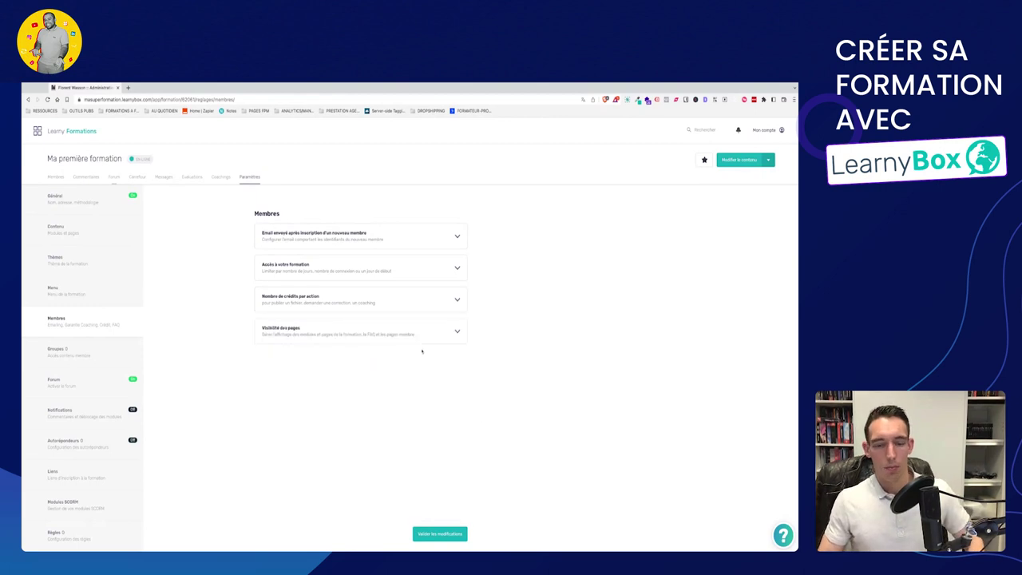
click(444, 535)
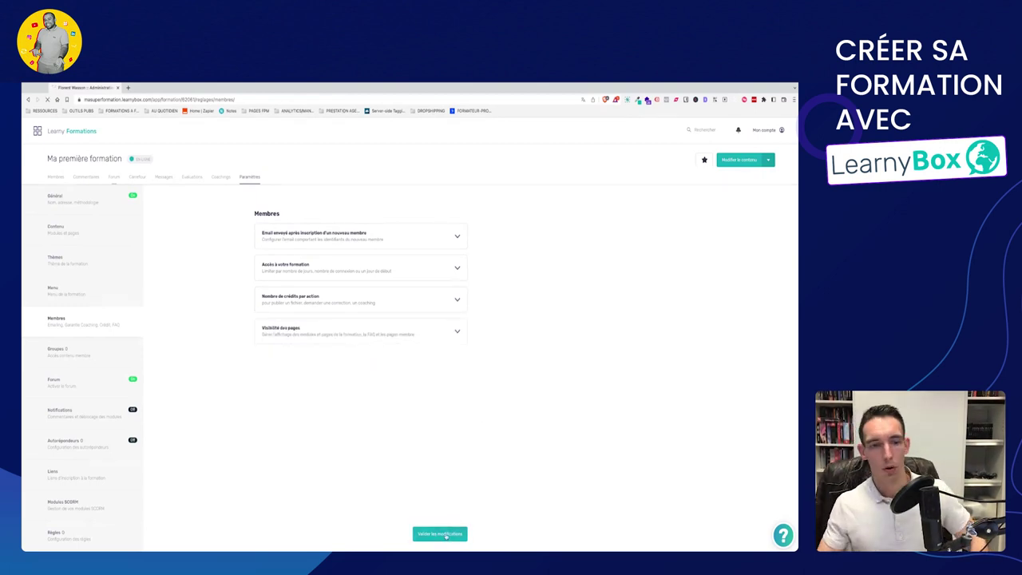
click(449, 307)
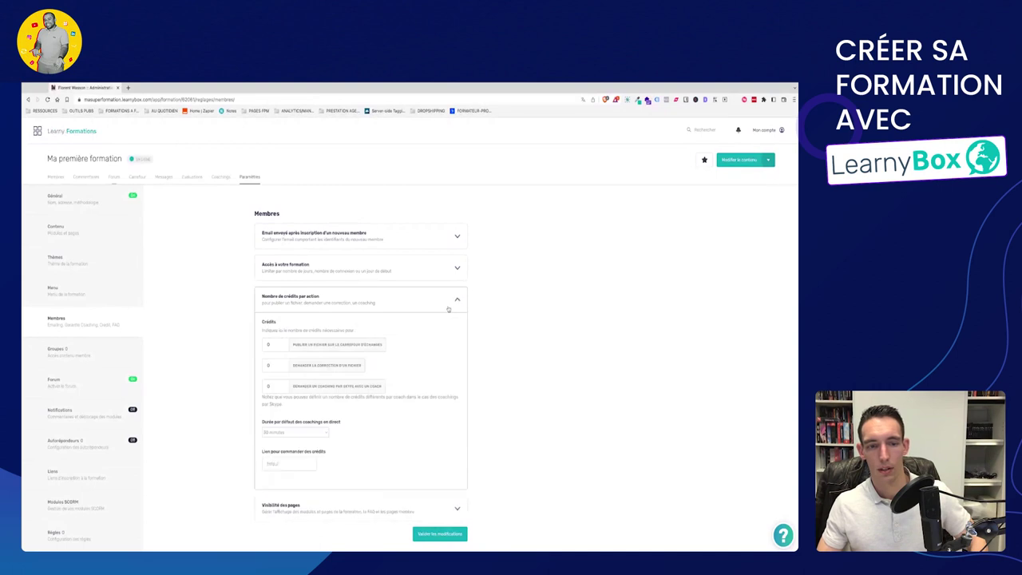
click(449, 309)
Enable the COMPTE option in "Visibilité des pages" that shows members only certain member pages, and review the page list.
click(336, 335)
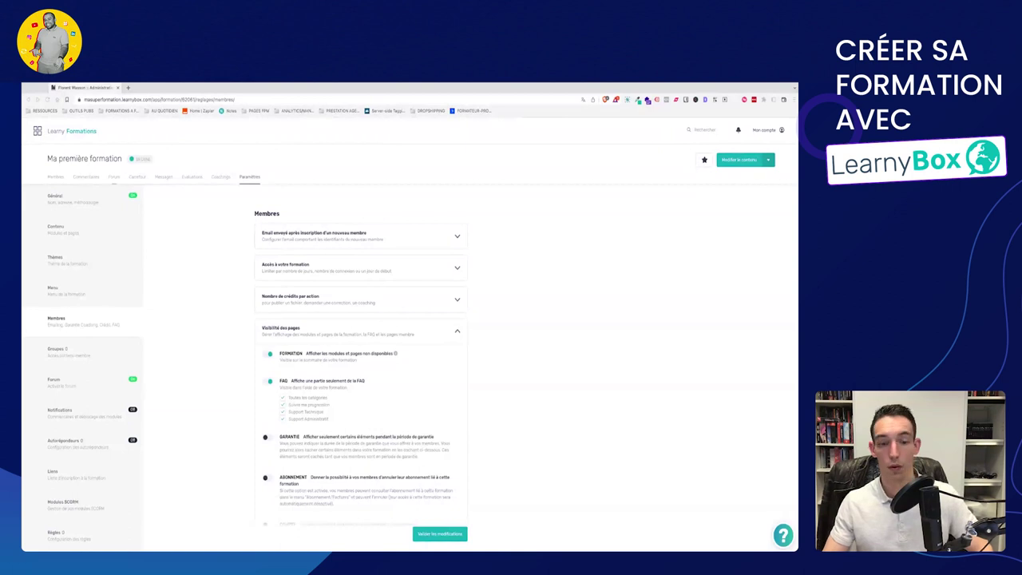
scroll(249, 321, down, 1)
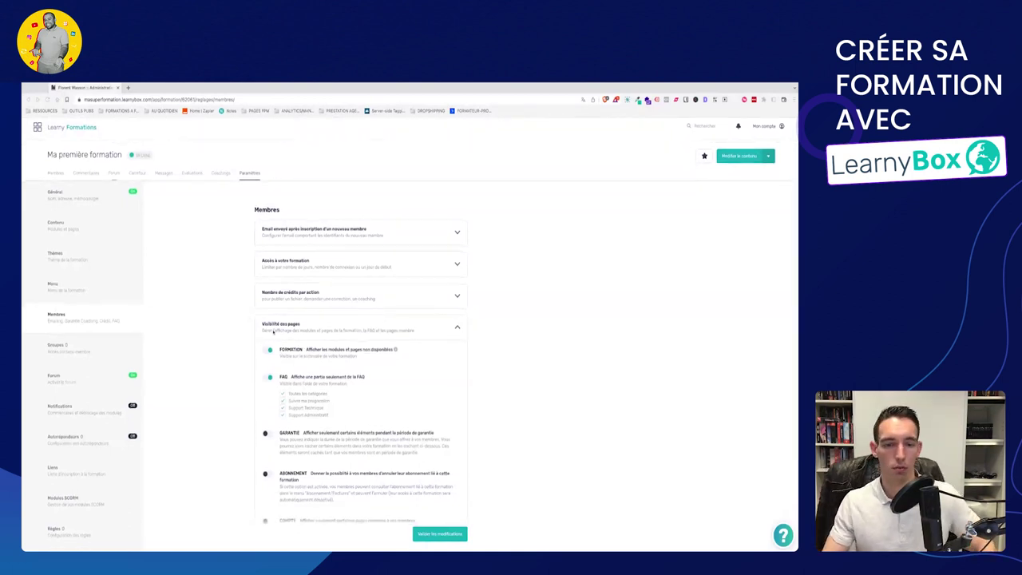
scroll(352, 352, down, 3)
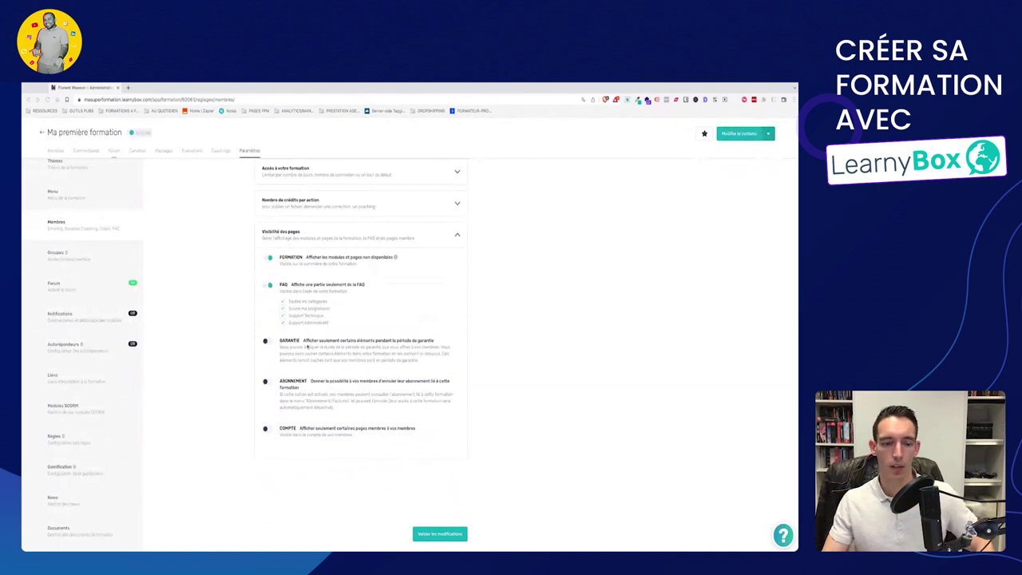
click(266, 429)
scroll(351, 399, down, 4)
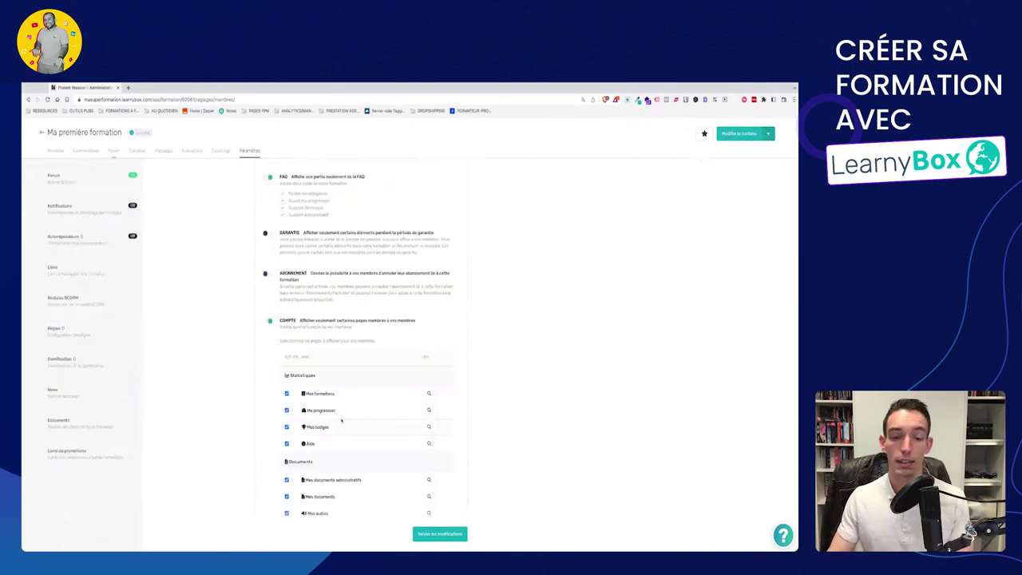
scroll(371, 377, down, 8)
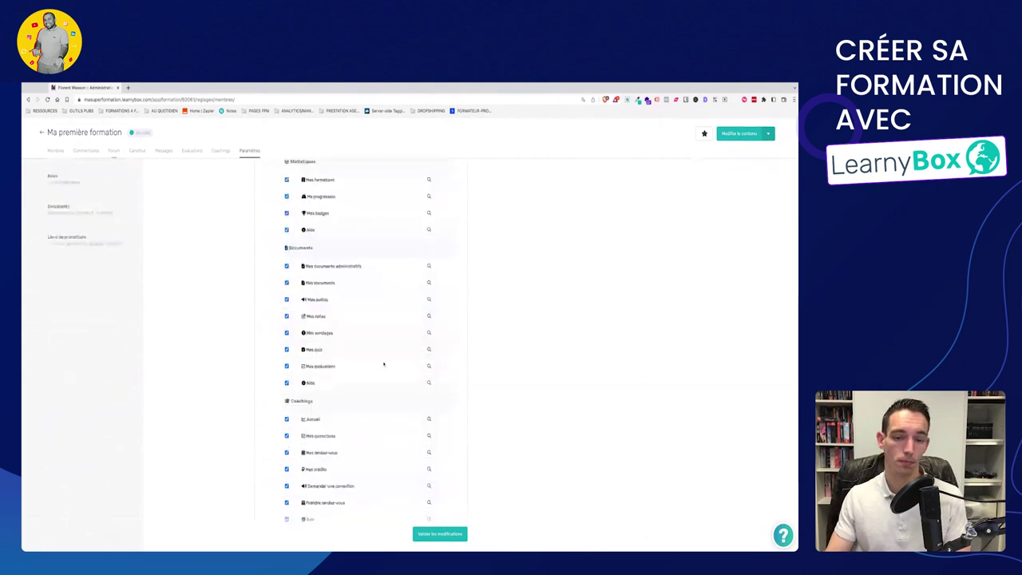
Hide the Mes badges, Mes documents and Mes audios pages from members.
scroll(386, 371, up, 6)
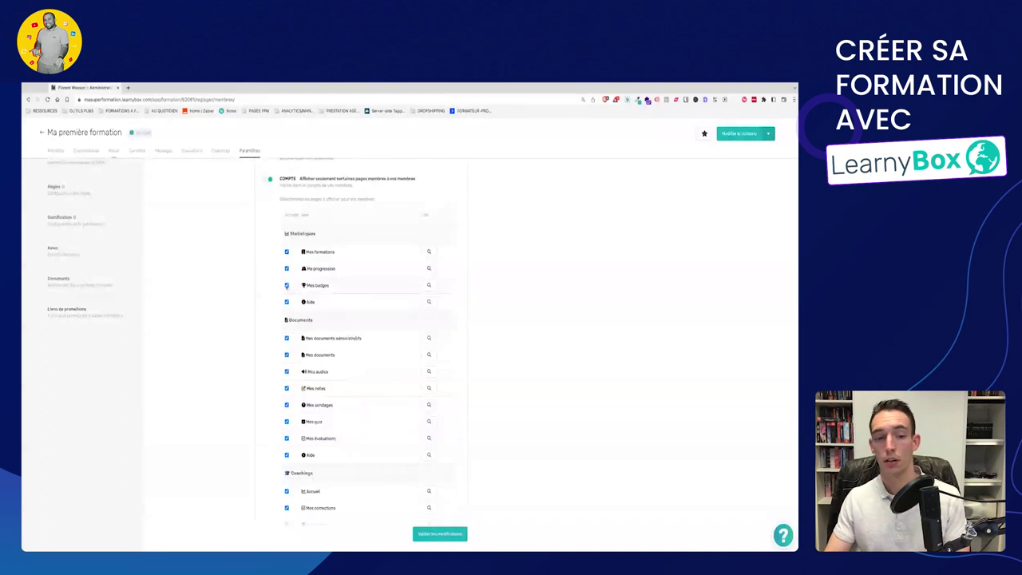
click(286, 285)
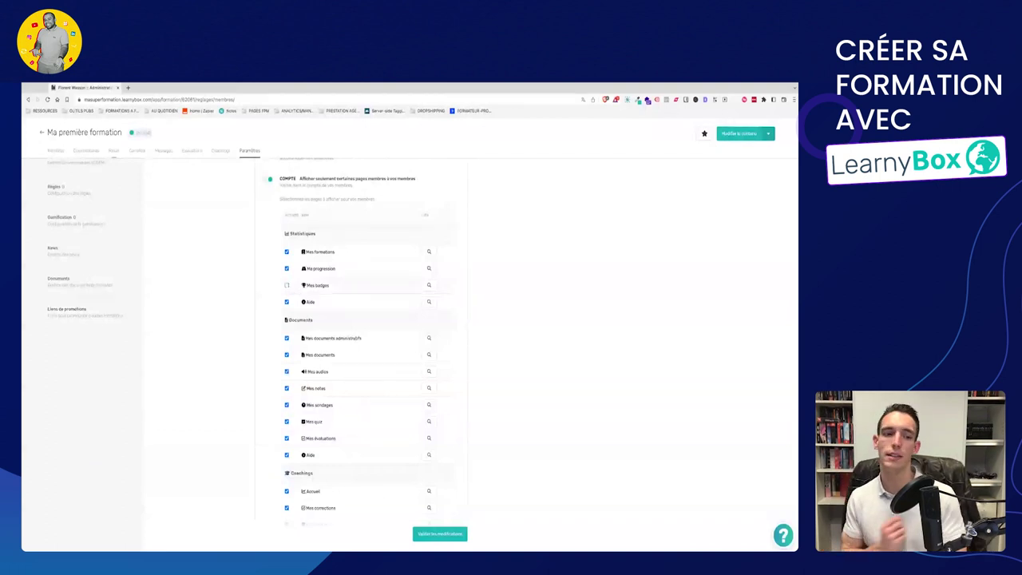
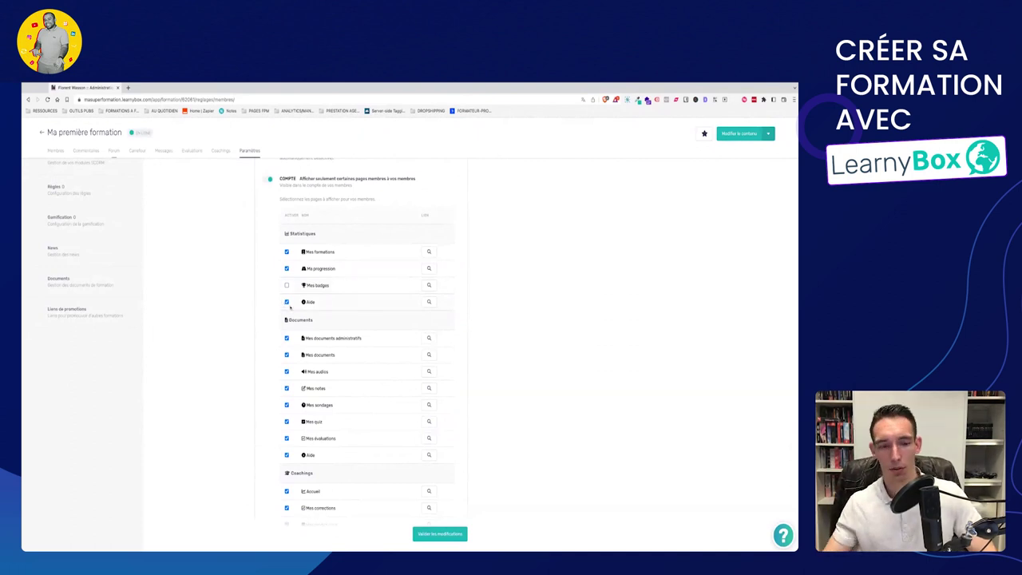
click(287, 354)
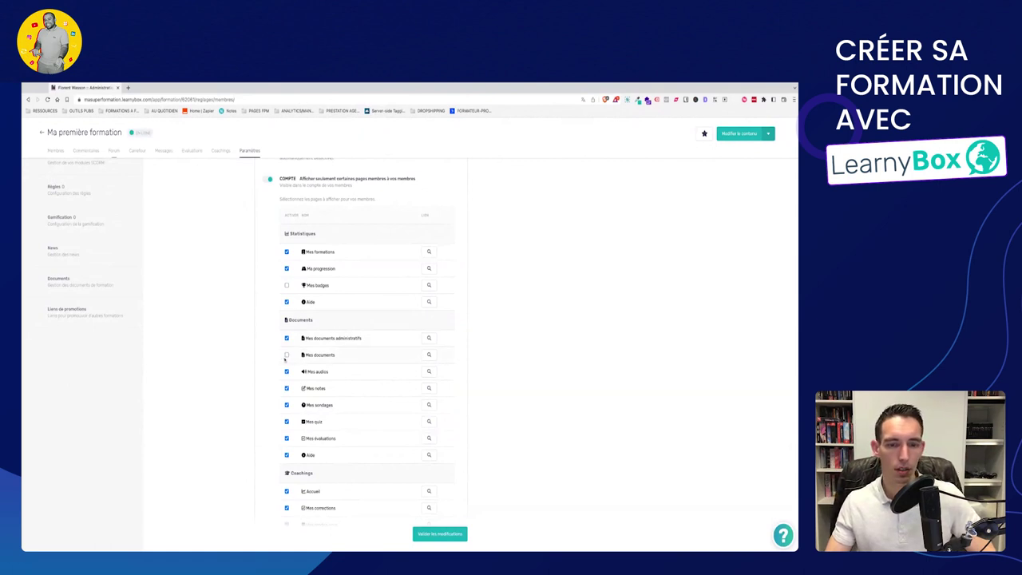
scroll(382, 358, down, 2)
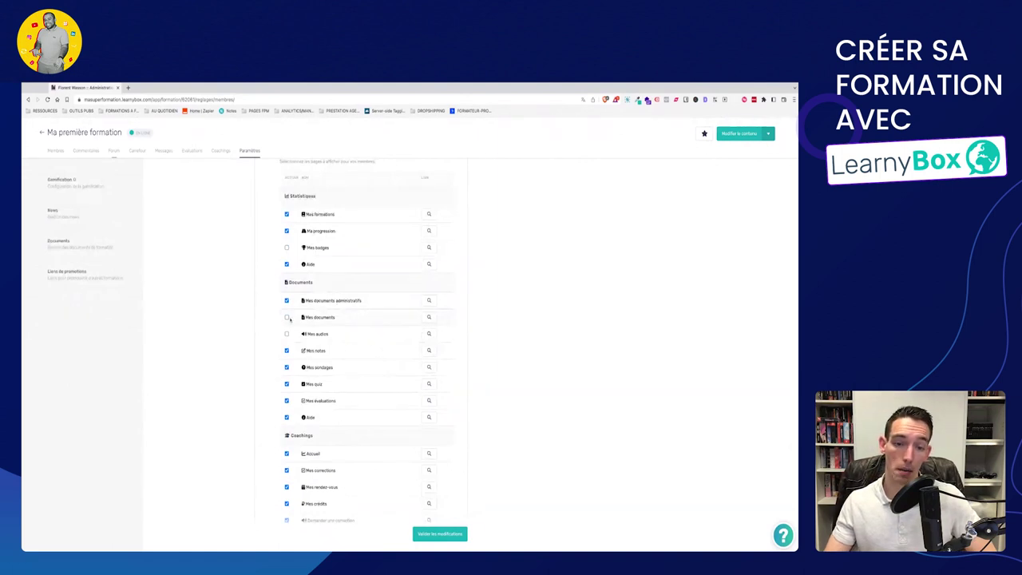
Hide the coaching pages Mes corrections, Mes crédits and Demander une correction from members, and save the member settings.
scroll(290, 319, down, 3)
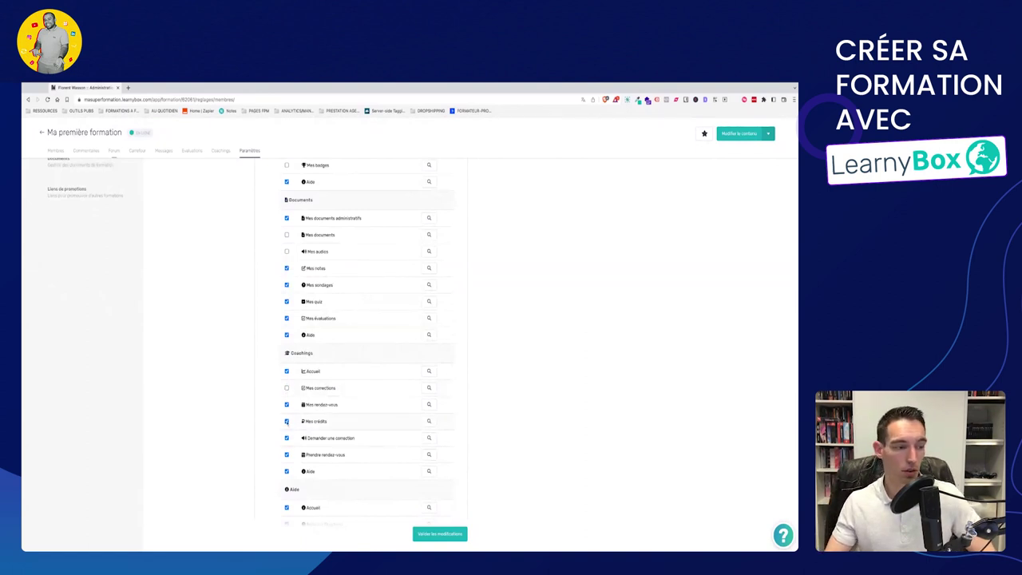
click(288, 421)
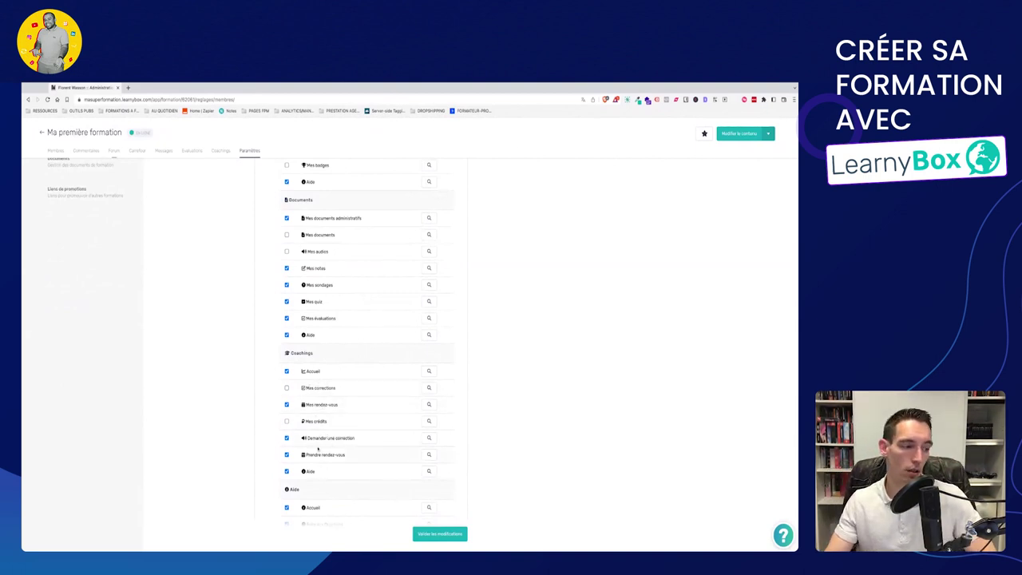
click(287, 438)
scroll(308, 416, down, 3)
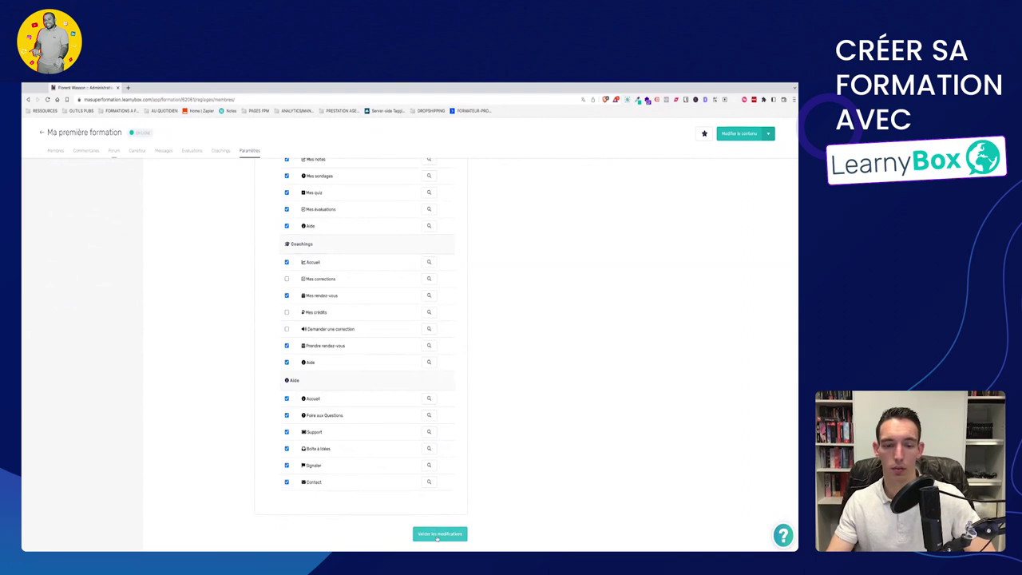
click(437, 536)
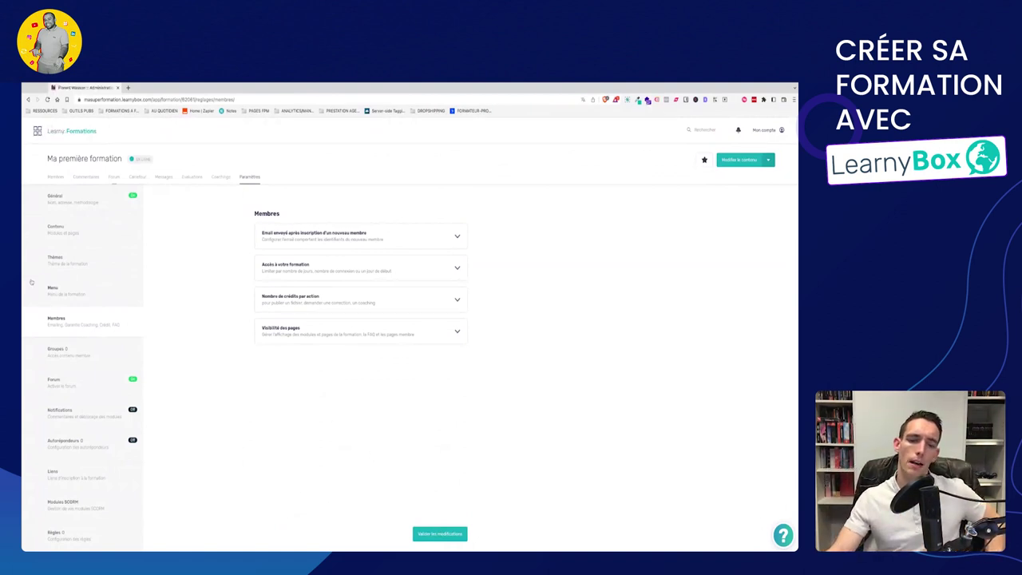
Review the saved "Visibilité des pages" settings, including the list of member pages enabled under COMPTE.
click(348, 334)
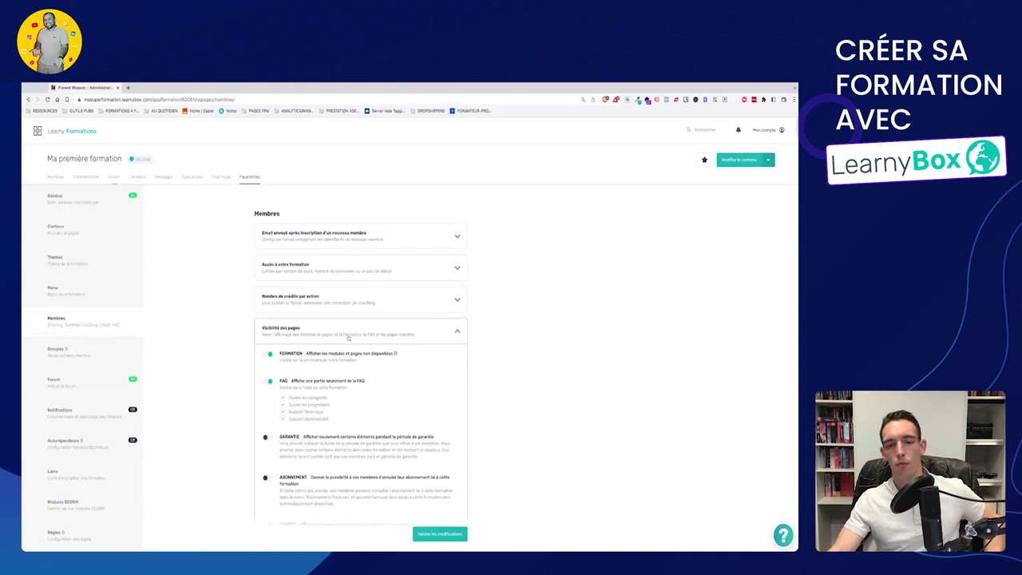
scroll(336, 376, down, 2)
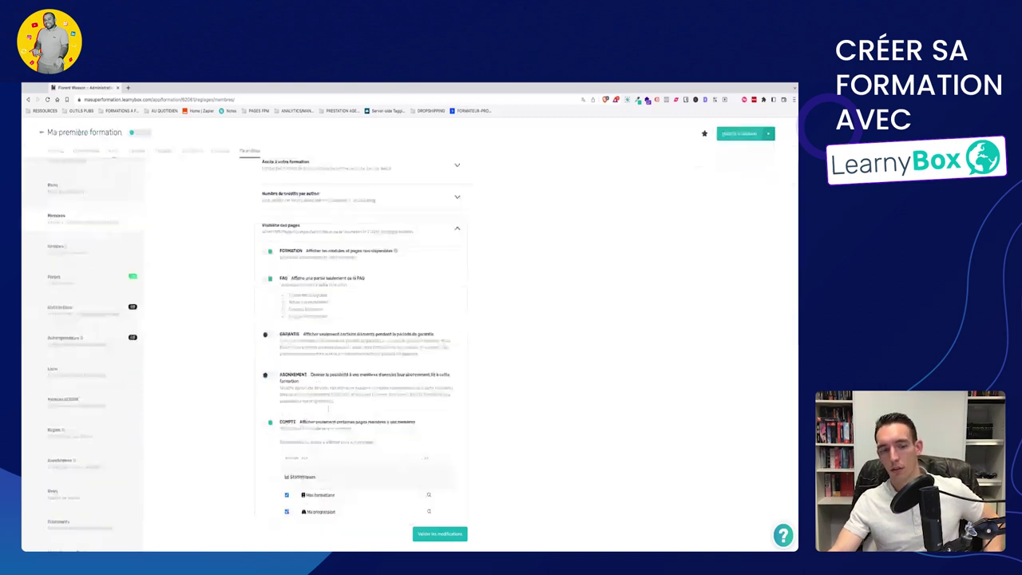
scroll(367, 408, up, 2)
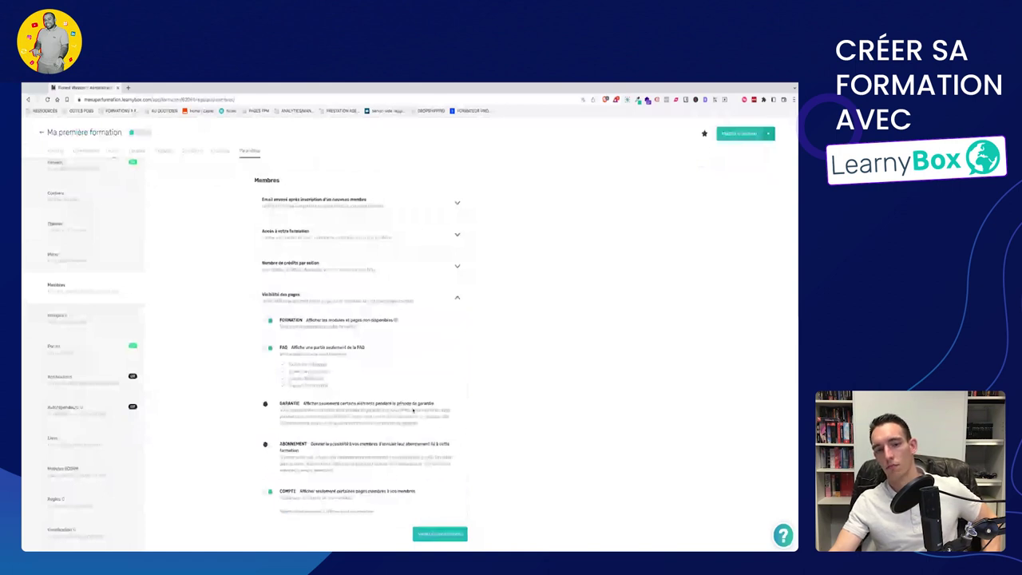
click(351, 295)
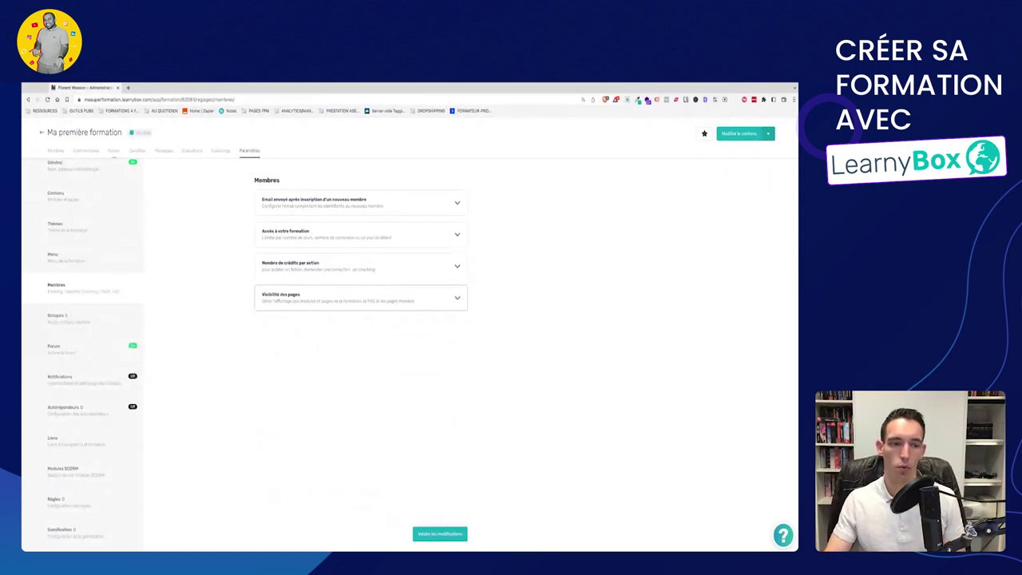
click(449, 304)
scroll(386, 401, down, 2)
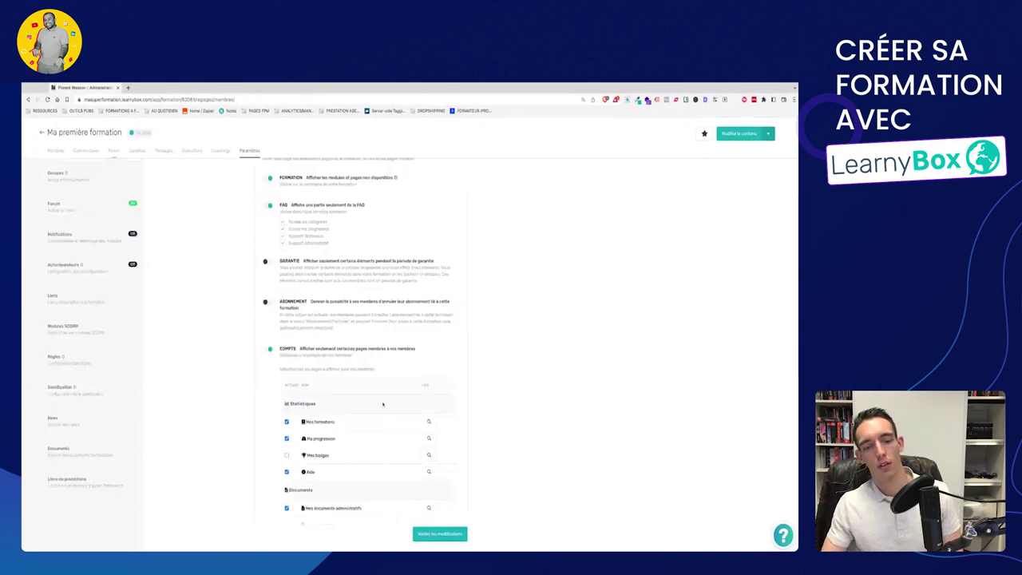
scroll(383, 404, down, 2)
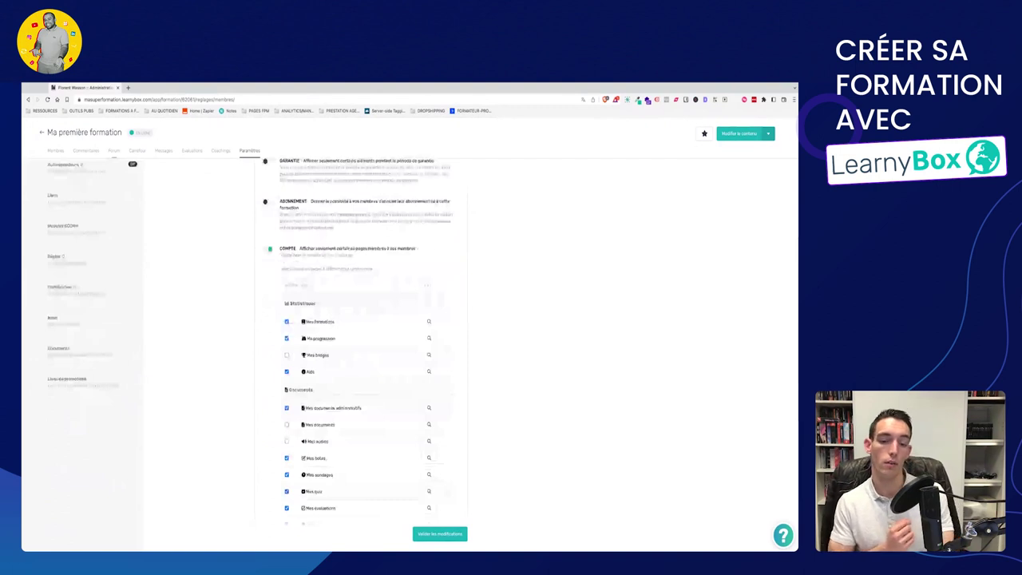
scroll(359, 336, down, 1)
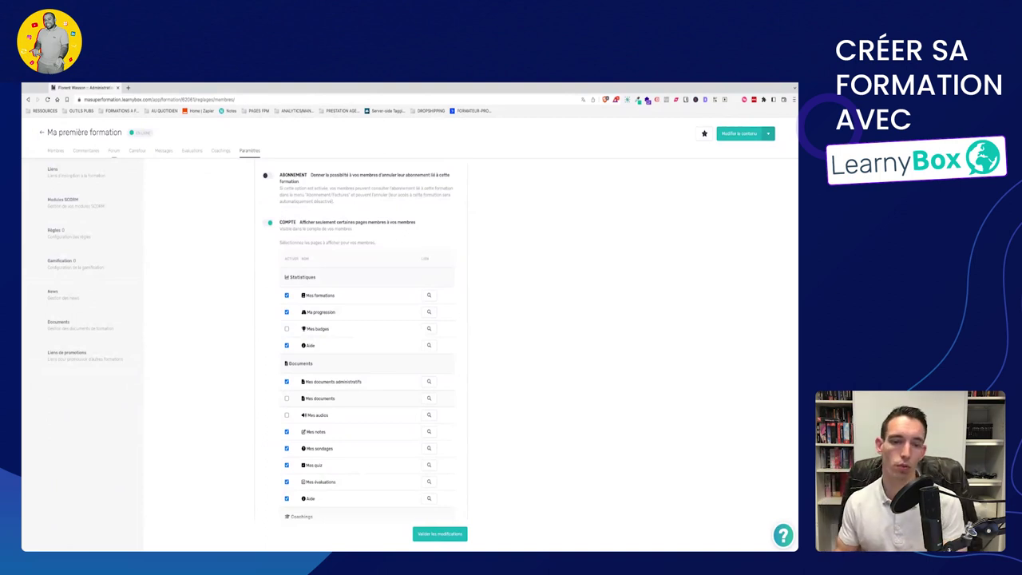
Review the member pages enabled under COMPTE, and open the training's Groupes settings.
scroll(399, 394, down, 6)
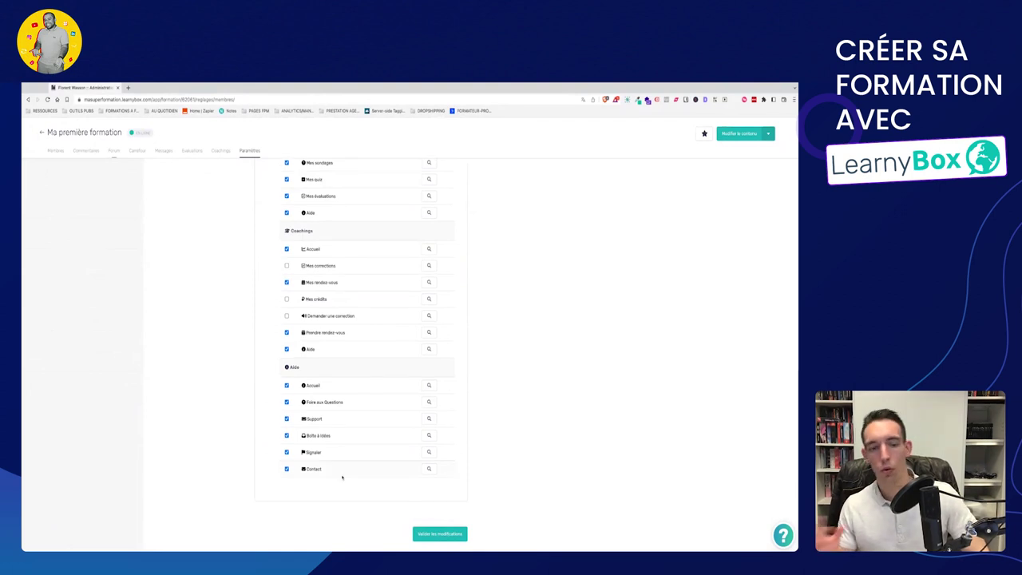
scroll(335, 350, up, 10)
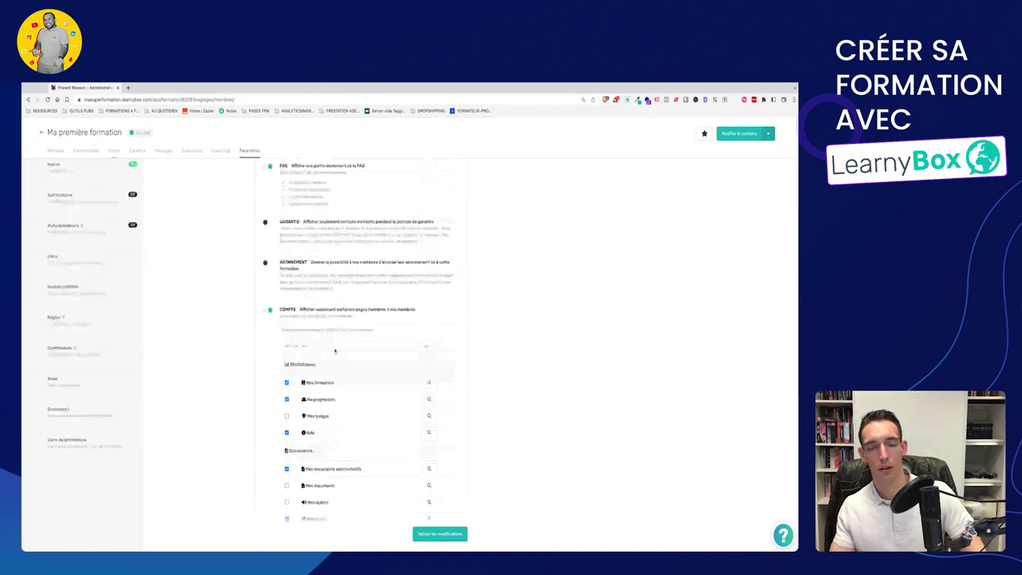
scroll(335, 351, up, 1)
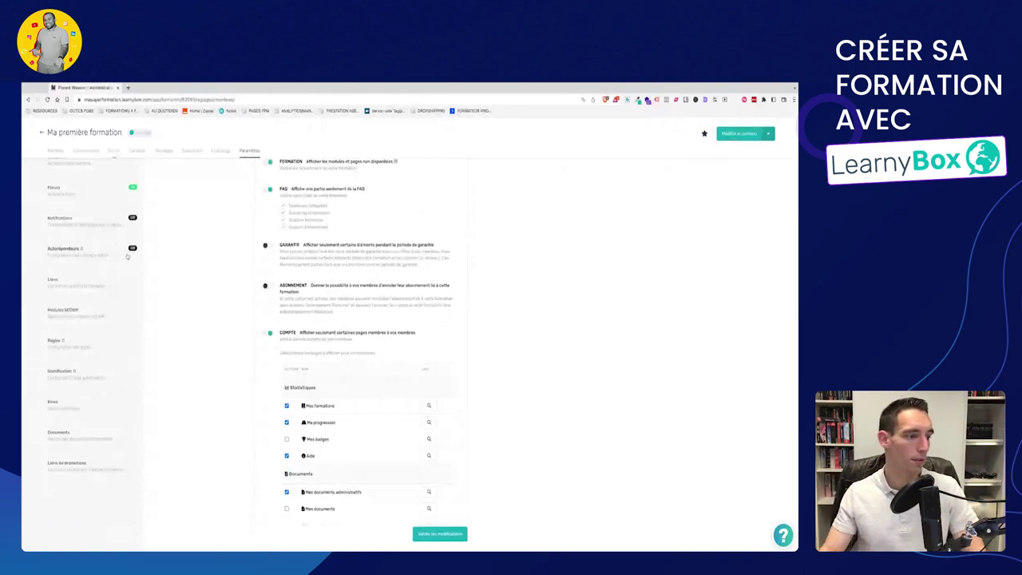
scroll(127, 256, up, 2)
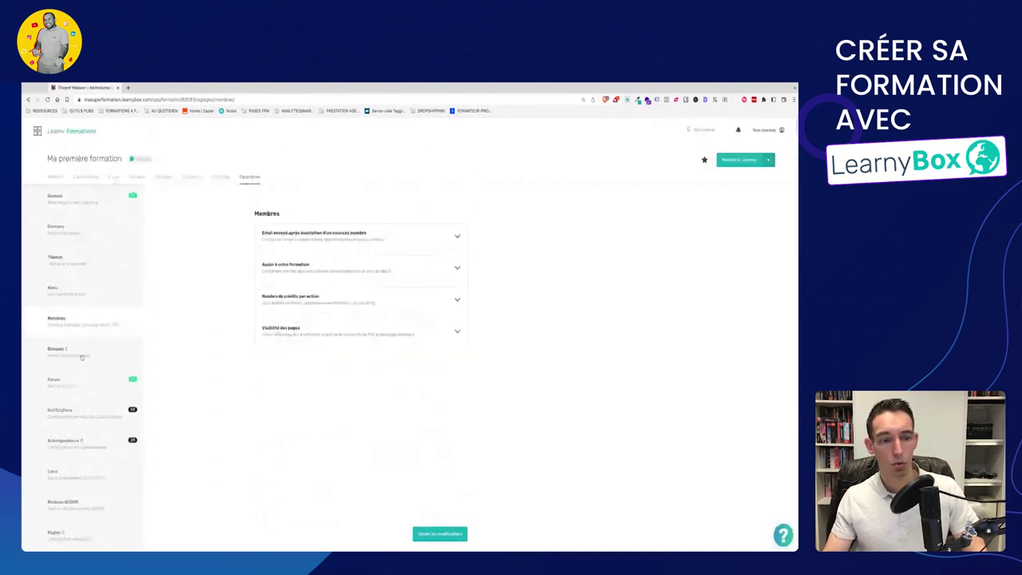
click(82, 357)
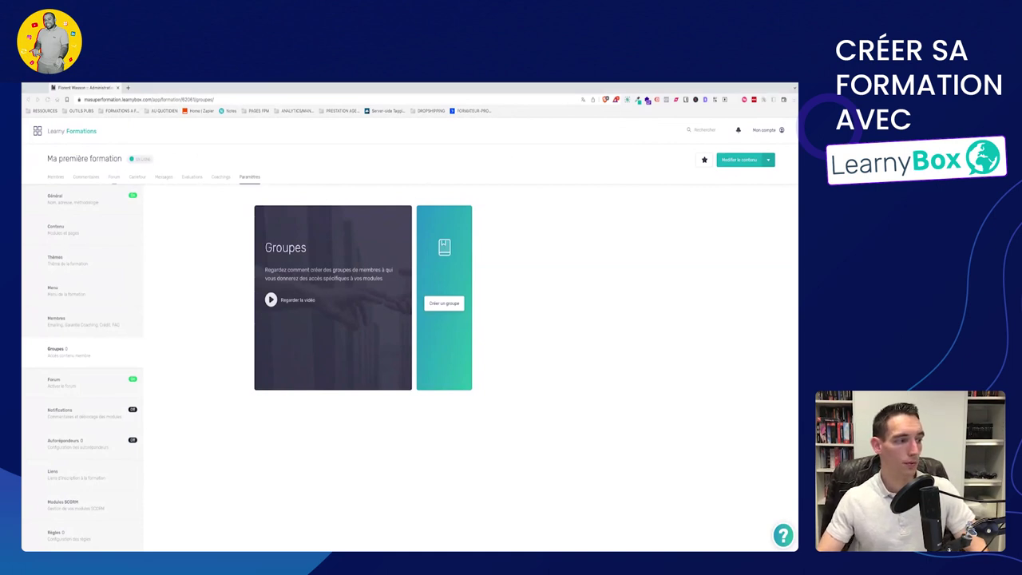
In the Notifications settings, choose the administrator who receives an email for each comment posted in the training.
click(75, 413)
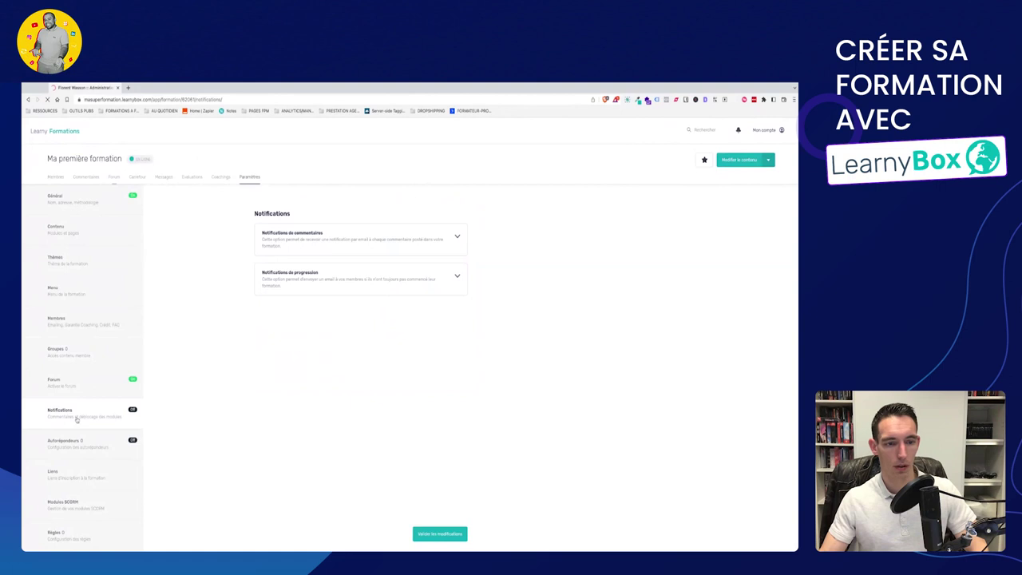
click(342, 242)
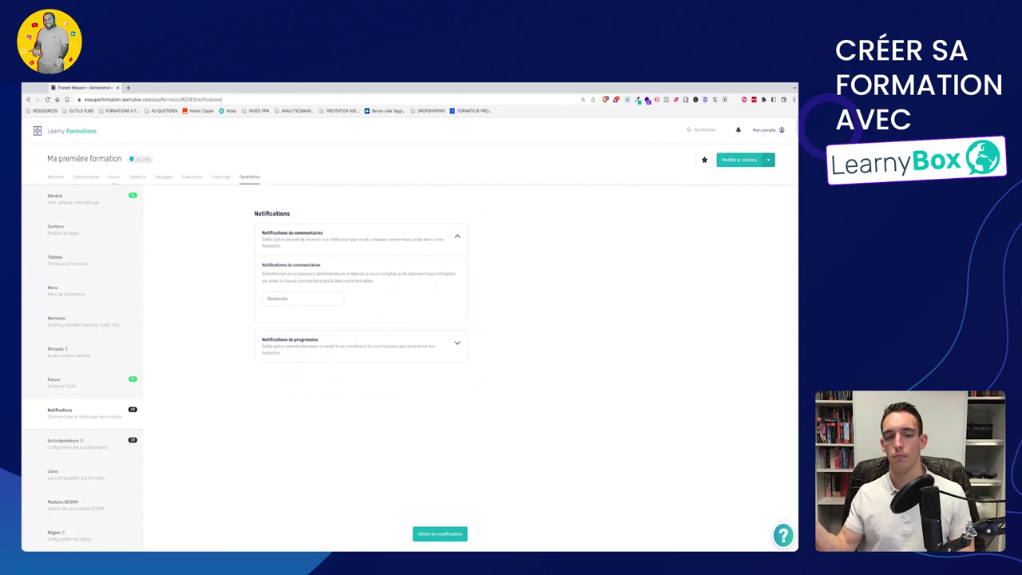
click(319, 298)
click(291, 313)
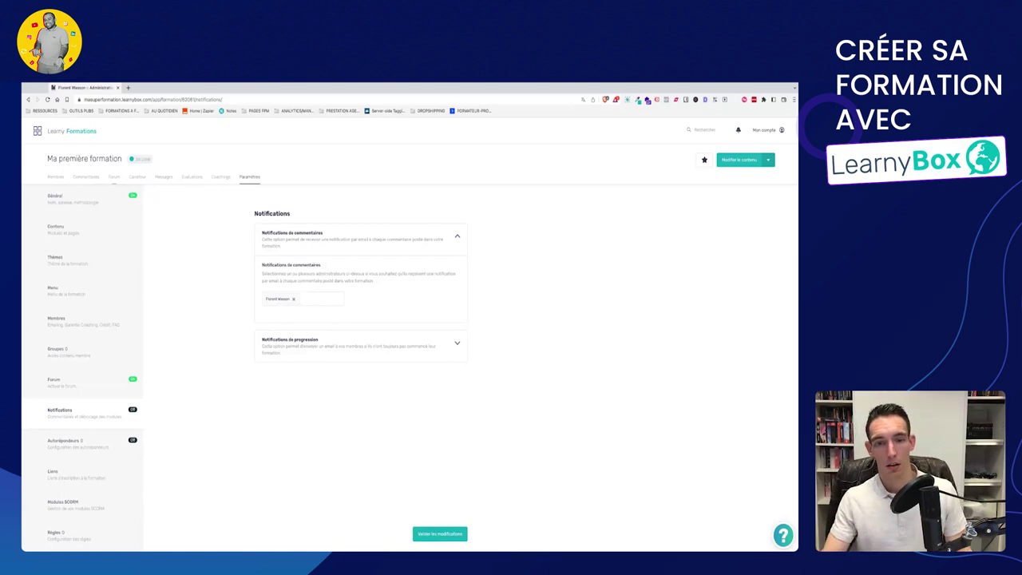
Enable progress notifications sent 3 days after registration, with the email subject "Votre formation vous attend".
click(359, 343)
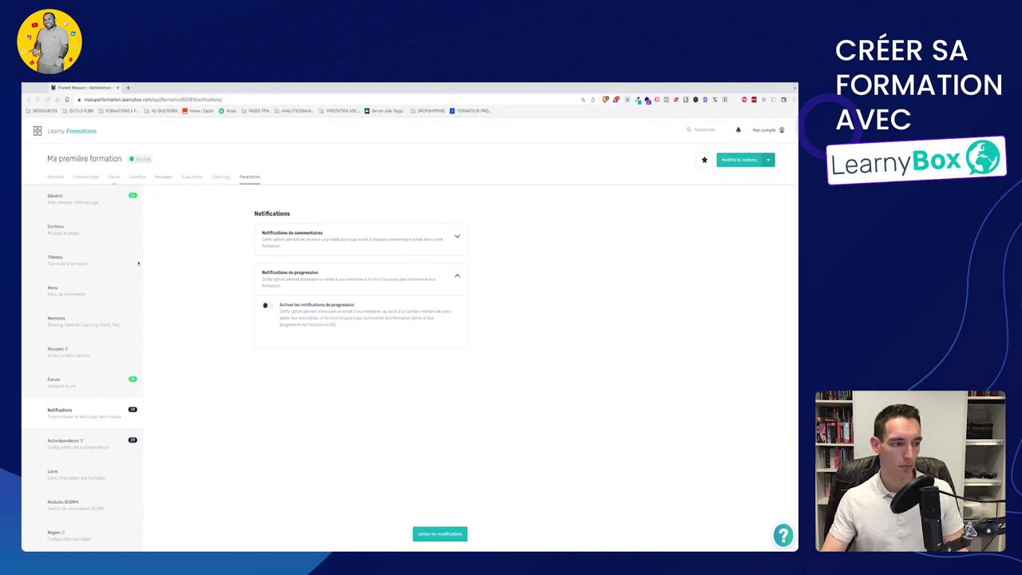
click(267, 306)
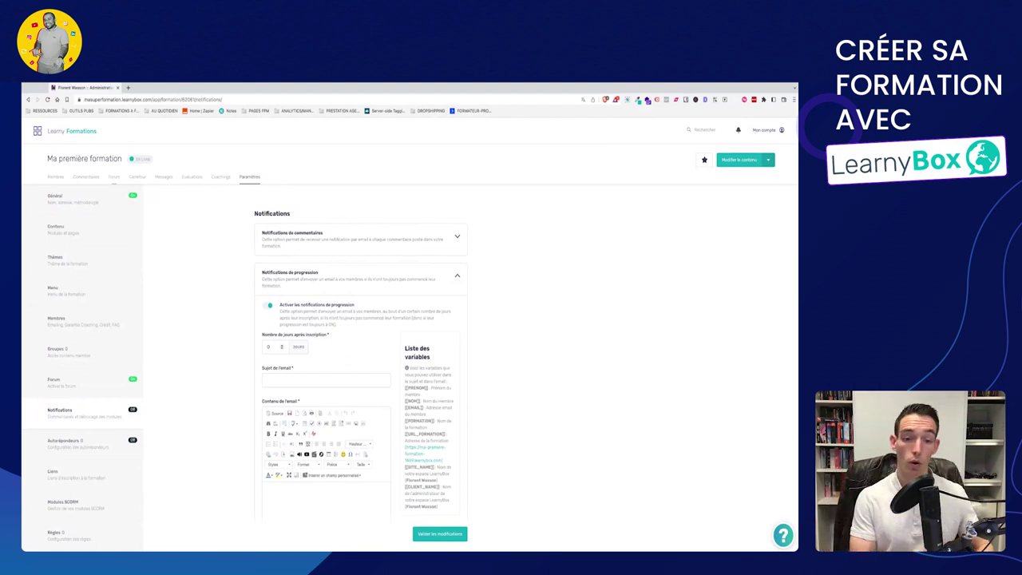
text(3)
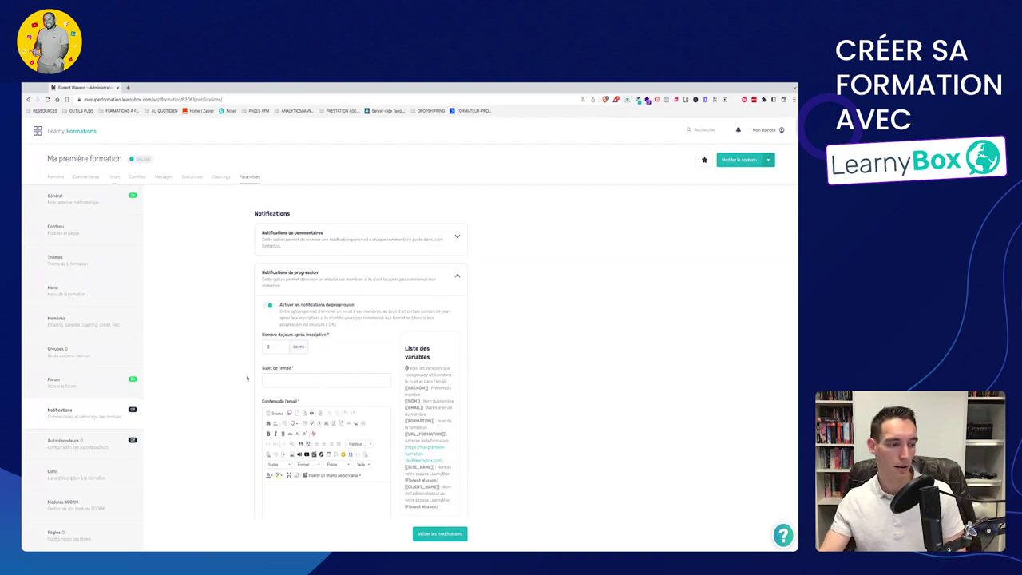
click(293, 381)
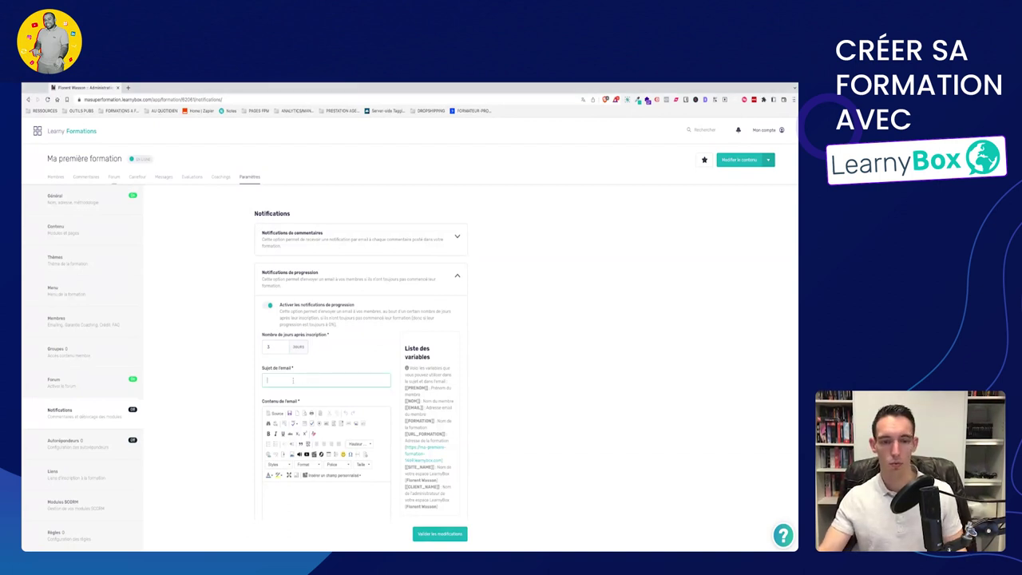
text(Votre formation vous attend)
Try pasting the formatted reminder email into the progress notification's email content, and undo the paste.
scroll(282, 337, down, 2)
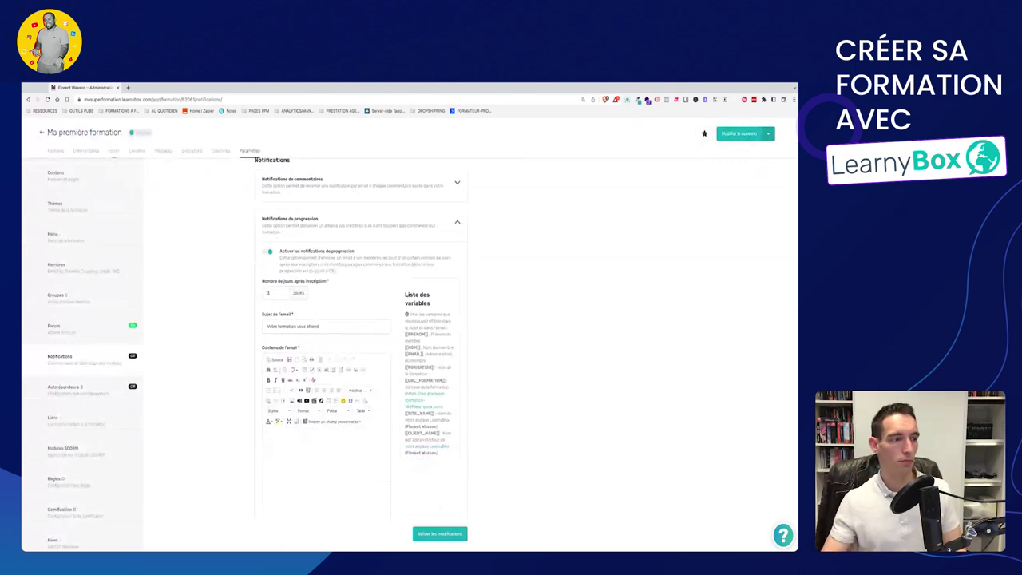
scroll(281, 275, up, 2)
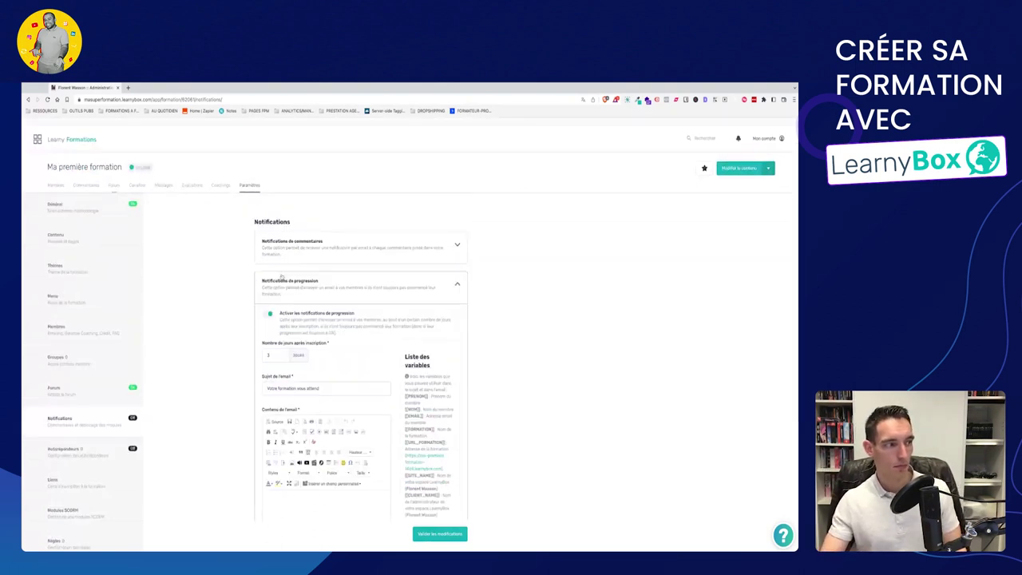
scroll(281, 277, down, 1)
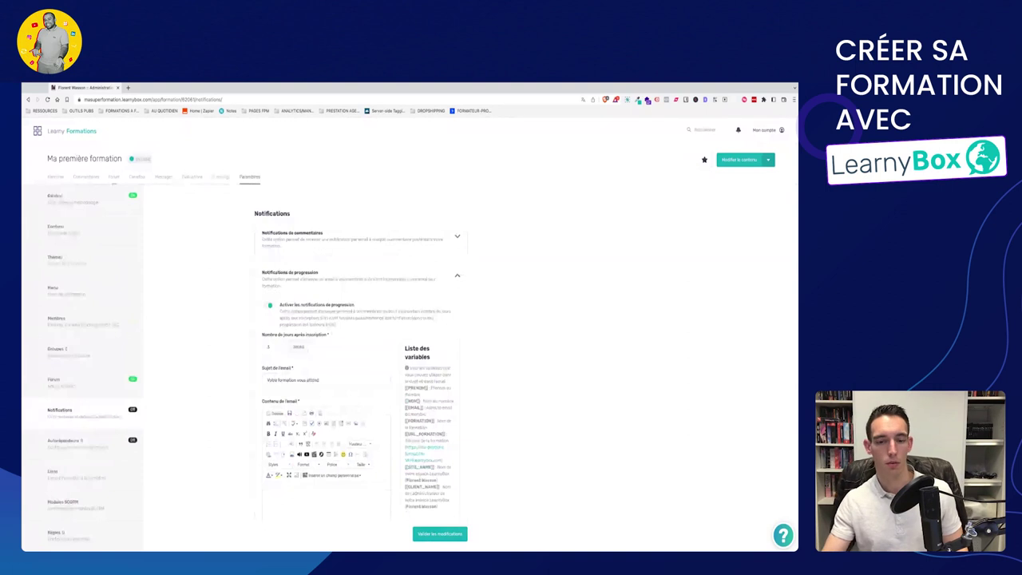
scroll(511, 434, down, 3)
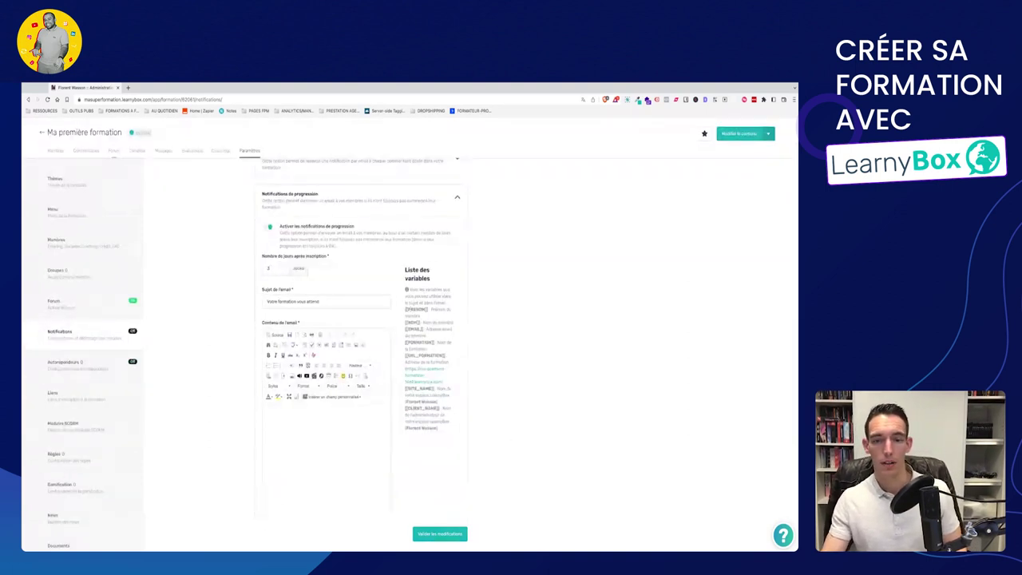
scroll(325, 363, down, 1)
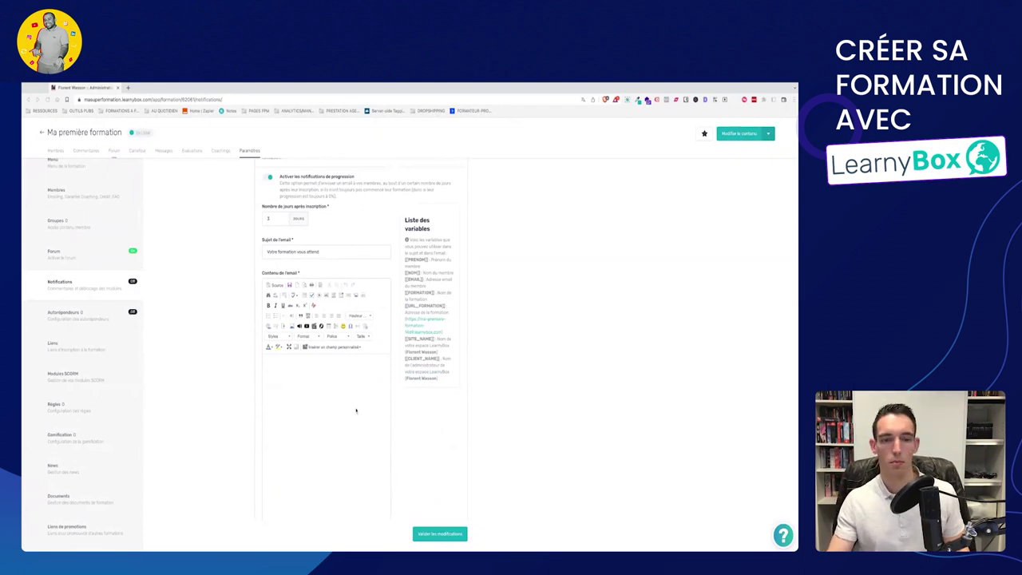
key(ctrl+v)
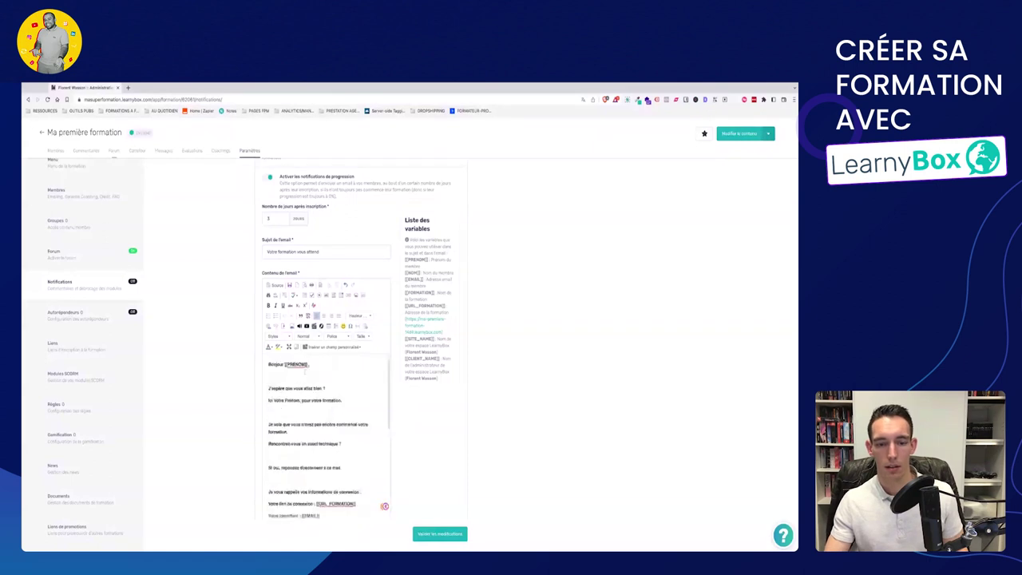
click(302, 372)
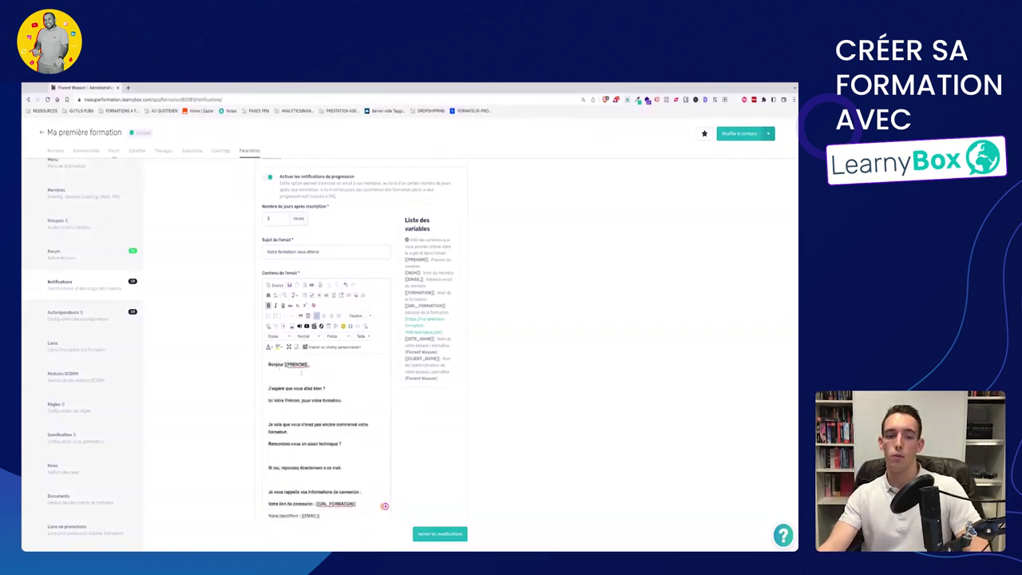
key(ctrl+z)
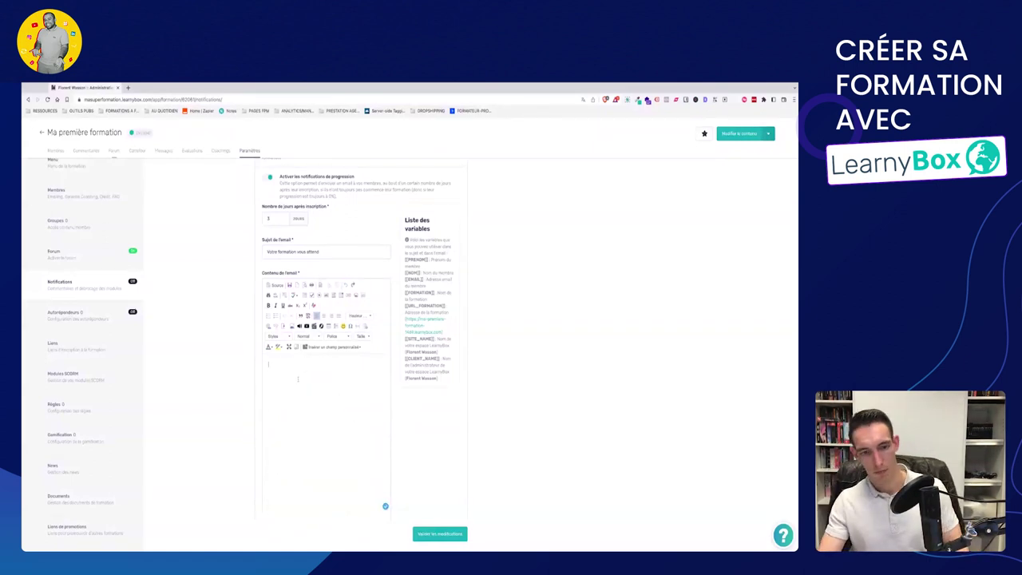
Paste the reminder email as plain text into the email content and review its wording.
key(ctrl+v)
scroll(328, 439, up, 3)
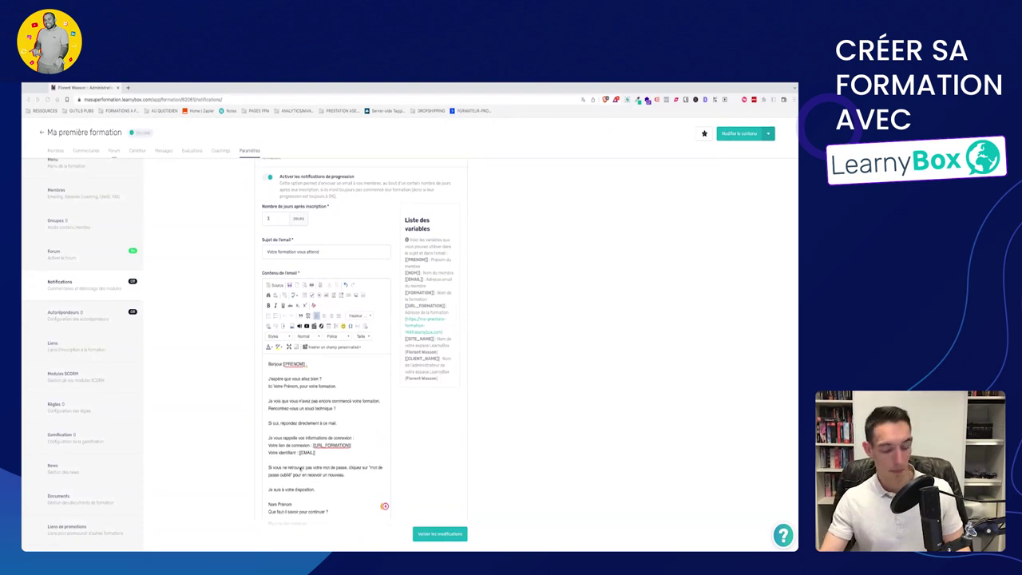
scroll(284, 471, down, 3)
scroll(292, 463, up, 1)
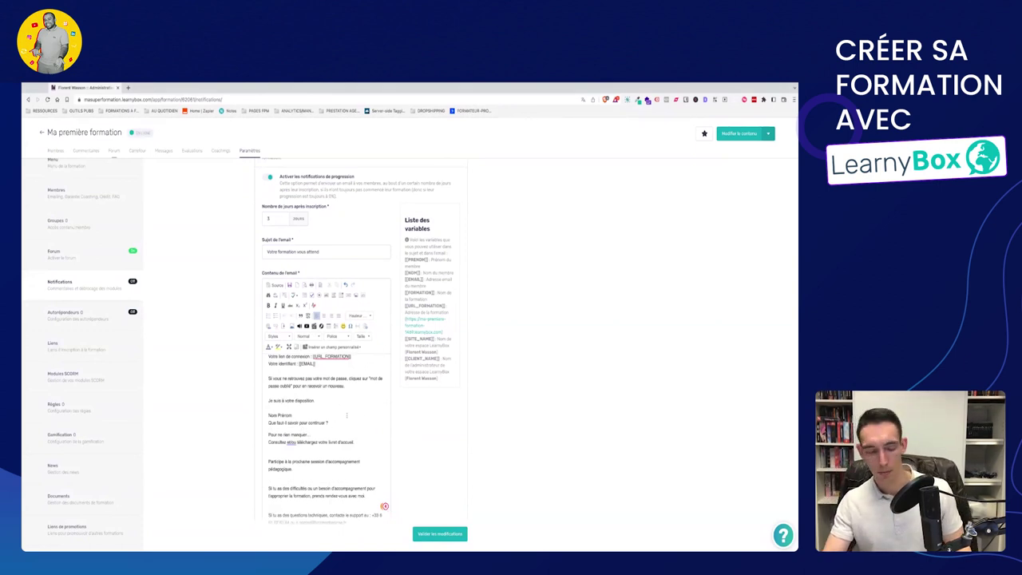
right_click(369, 412)
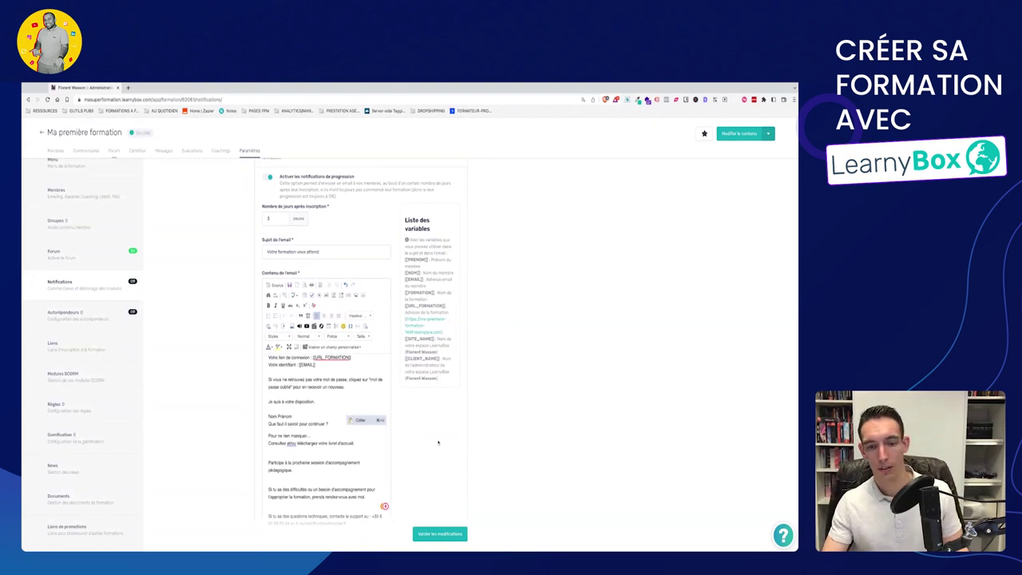
click(438, 442)
scroll(336, 432, up, 2)
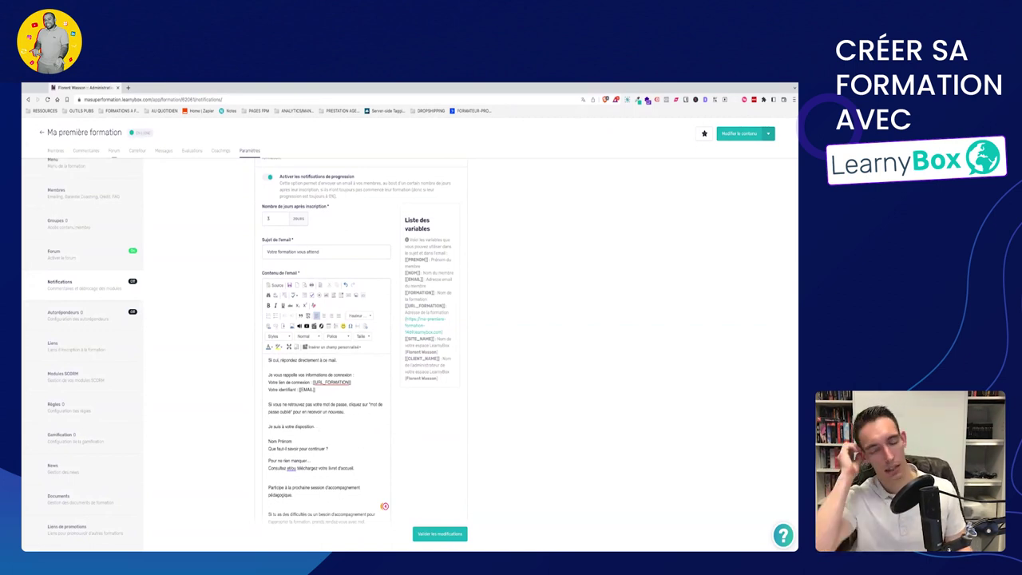
scroll(316, 423, up, 2)
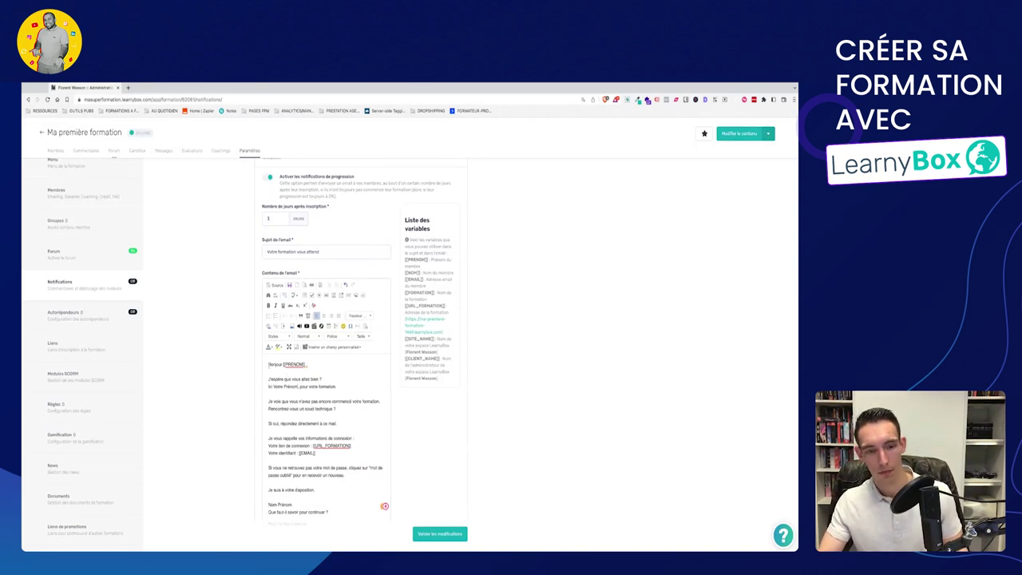
Replace the entire email content with the boxed "Que faut-il savoir pour continuer ?" section and remove its text formatting.
key(ctrl+a)
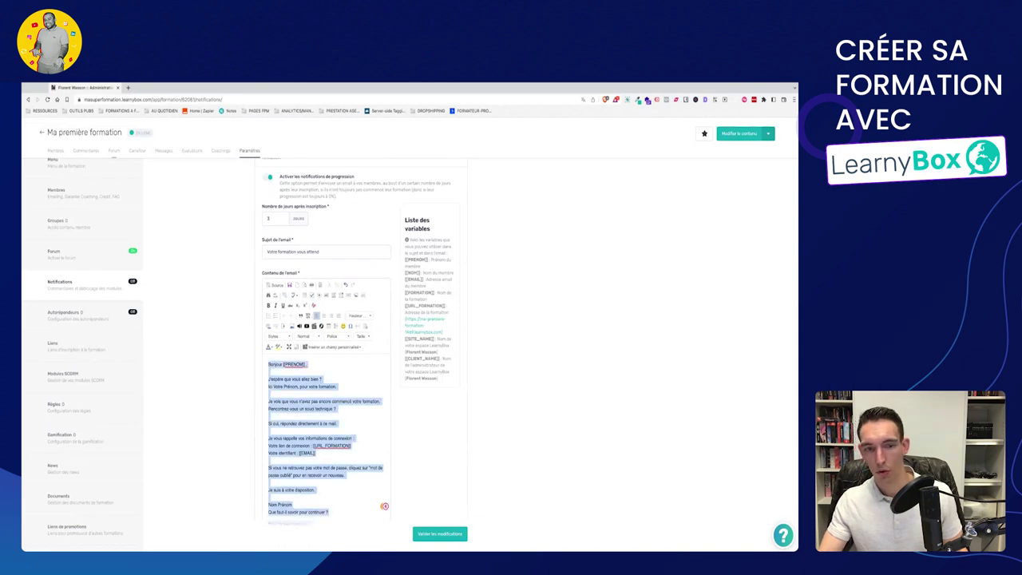
key(ctrl+v)
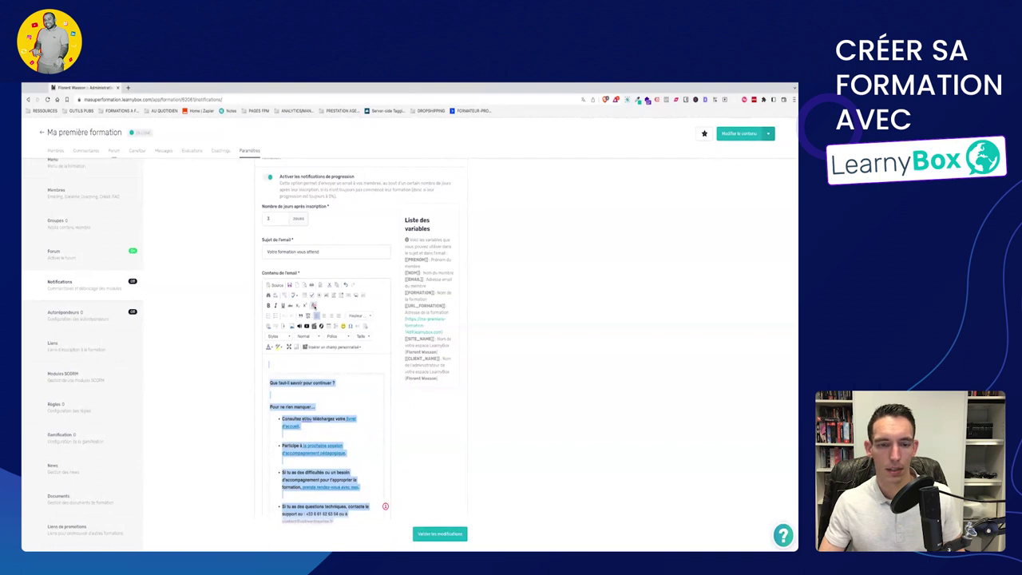
click(313, 306)
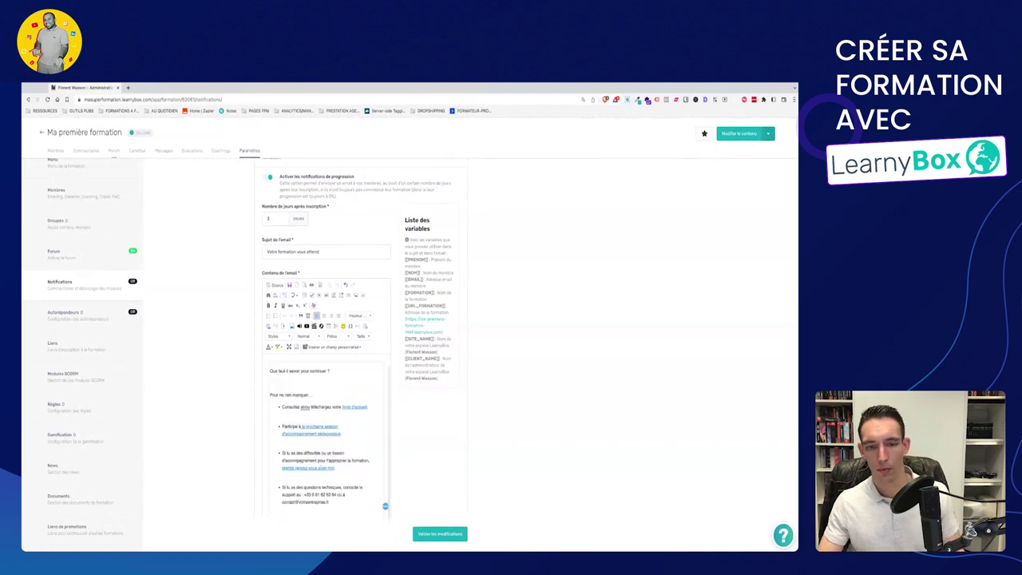
Paste the reminder message starting with "Bonjour [[PRENOM]]" on an empty line above the boxed section.
key(Return)
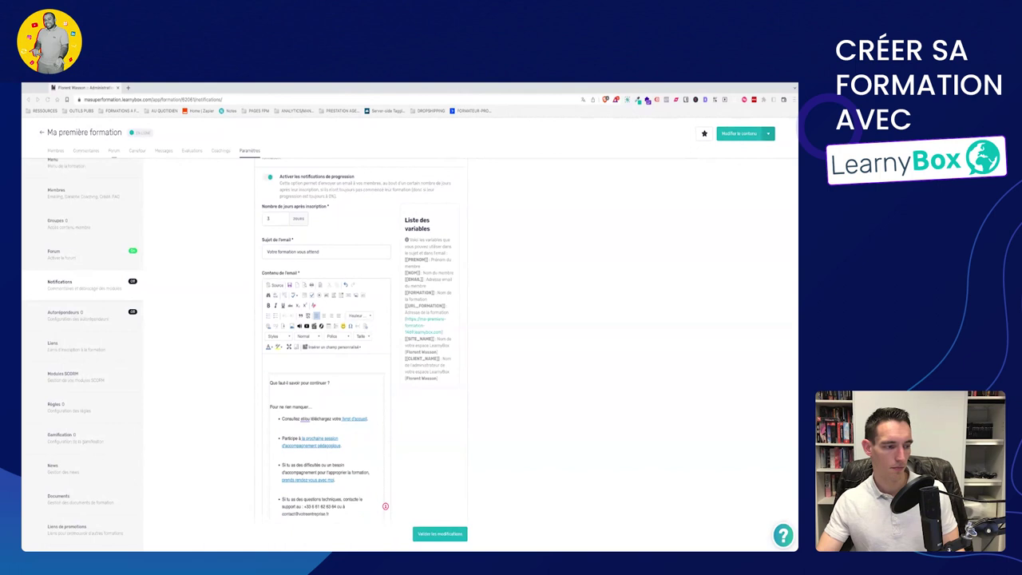
click(309, 365)
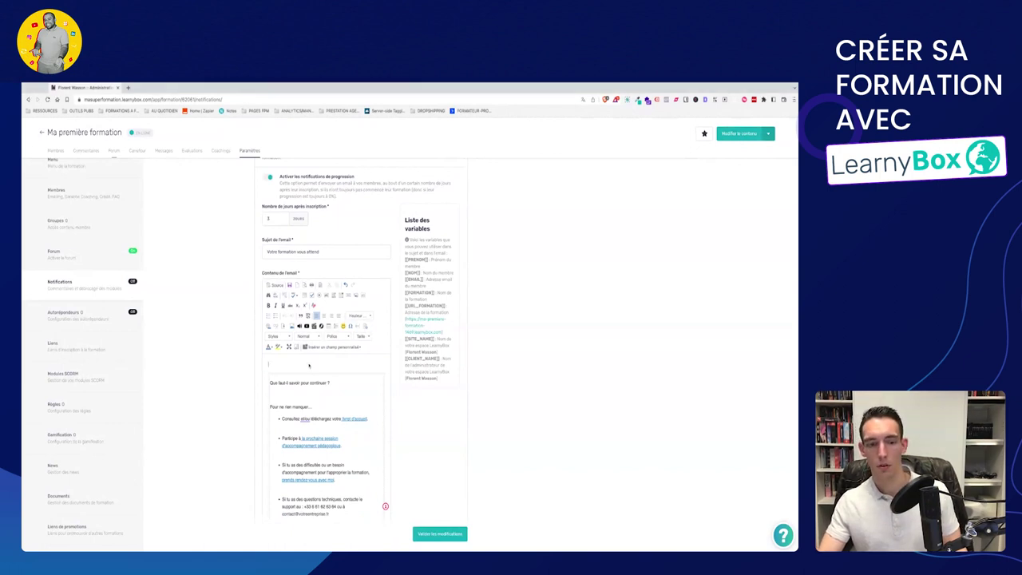
key(ctrl+v)
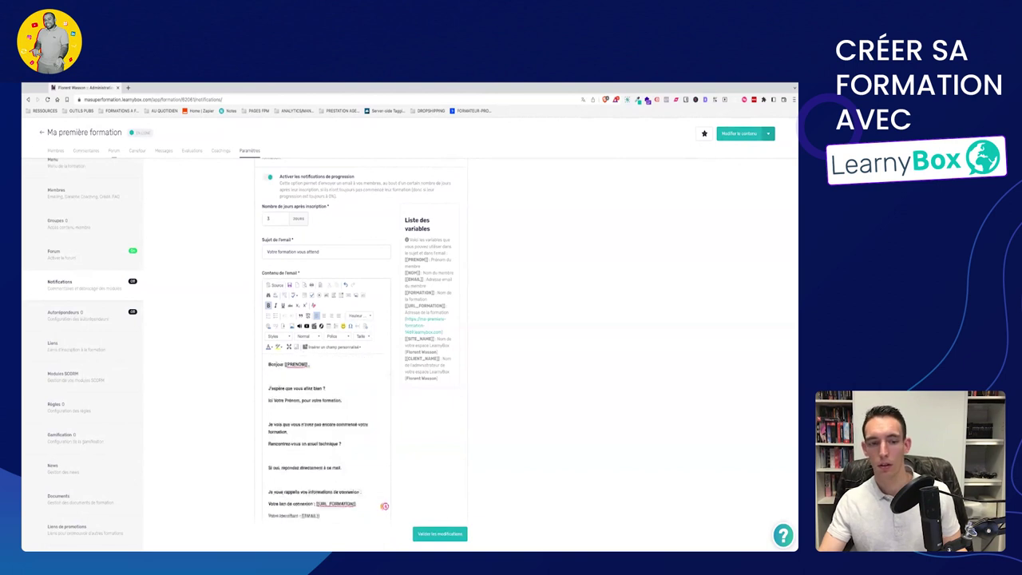
Try to remove the bold formatting from the greeting word "Bonjour" in the reminder email.
double_click(275, 364)
right_click(276, 365)
key(Escape)
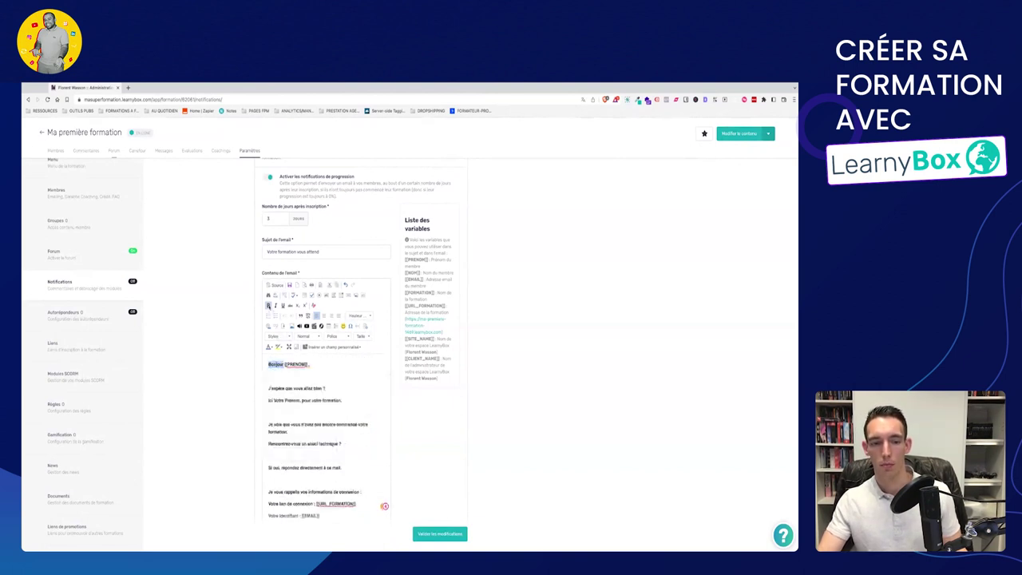
click(269, 306)
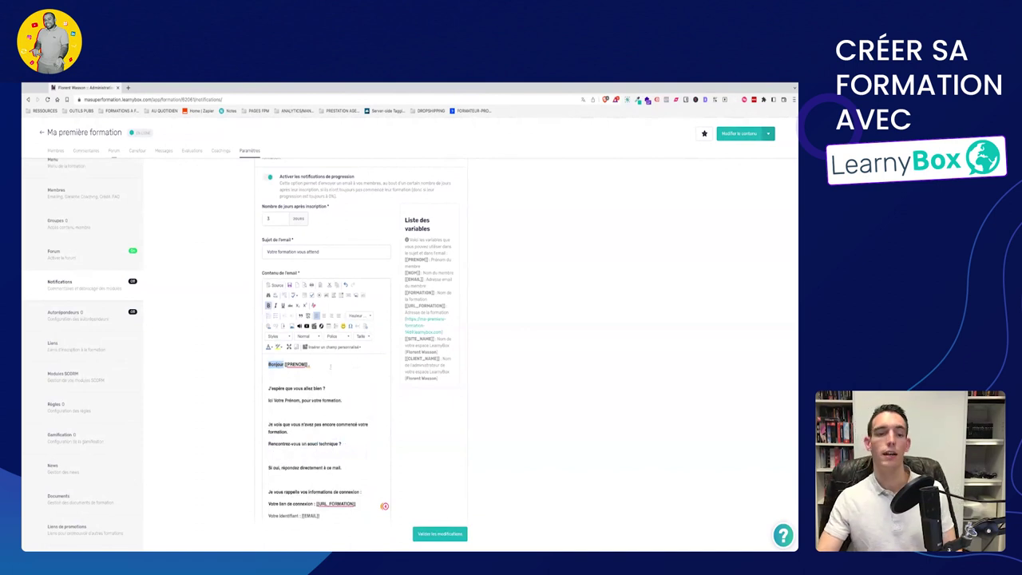
click(303, 373)
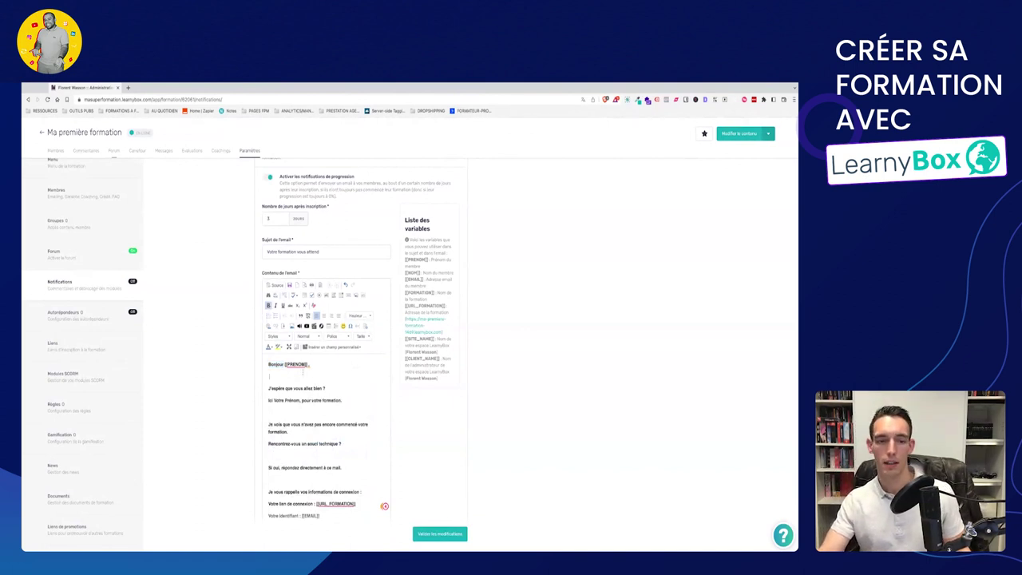
triple_click(299, 388)
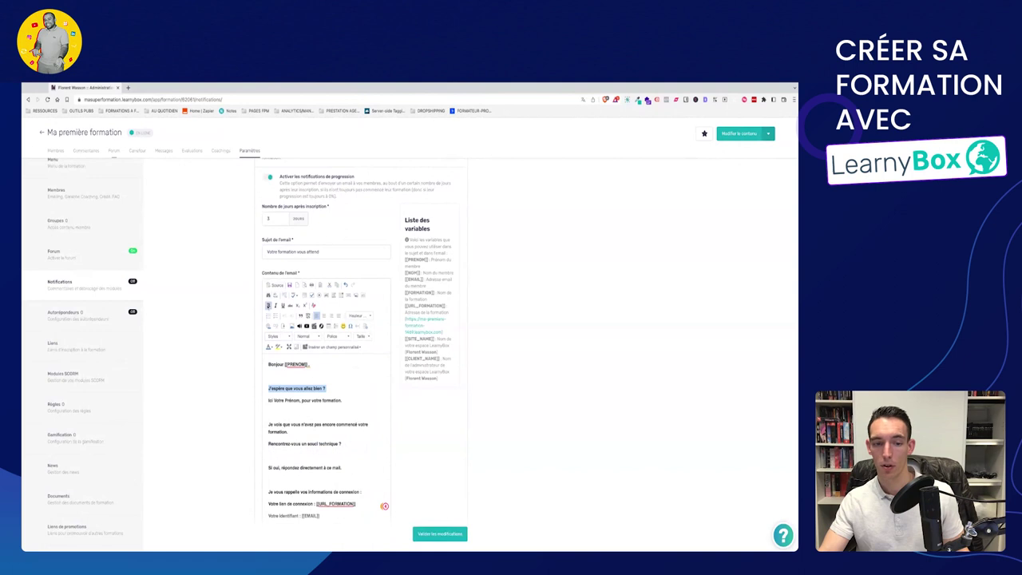
click(313, 388)
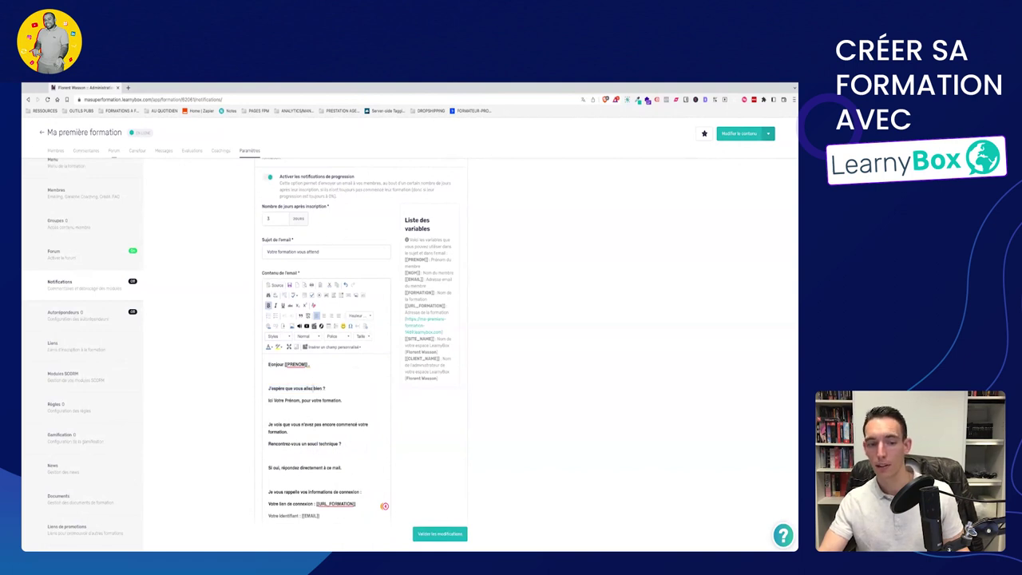
Remove the bold formatting from the whole reminder message, from "Bonjour [[PRENOM]]" to the "Nom Prénom" signature.
drag(303, 388, 268, 364)
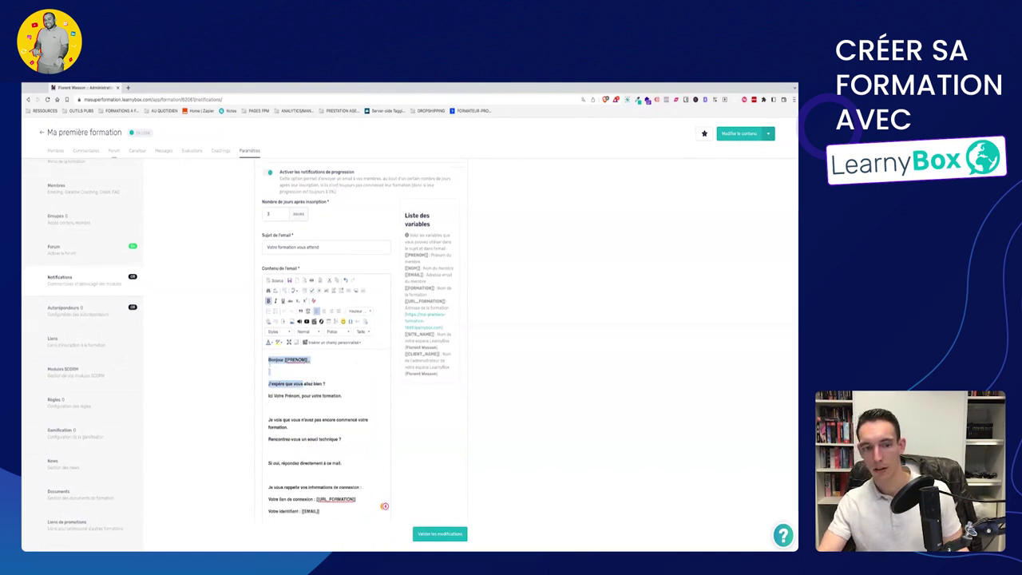
key(shift+Down)
key(shift+Down)
key(shift+Down)
key(shift+Down)
key(shift+Down)
key(shift+Down)
key(shift+Down)
key(shift+Down)
key(shift+Down)
key(shift+Down)
key(shift+Down)
key(shift+Down)
key(shift+Down)
key(shift+Down)
key(shift+Down)
key(shift+Down)
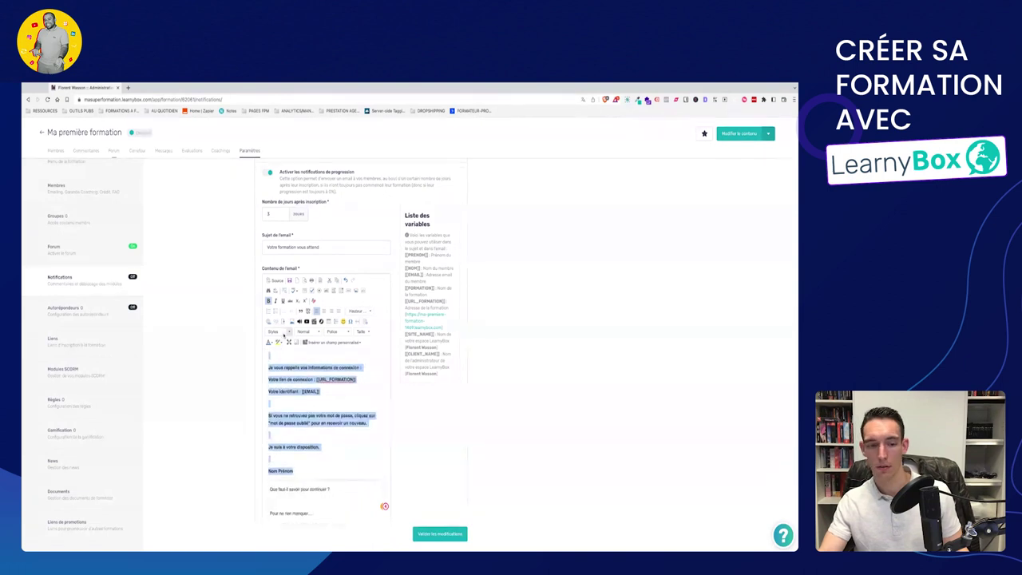
scroll(325, 409, up, 3)
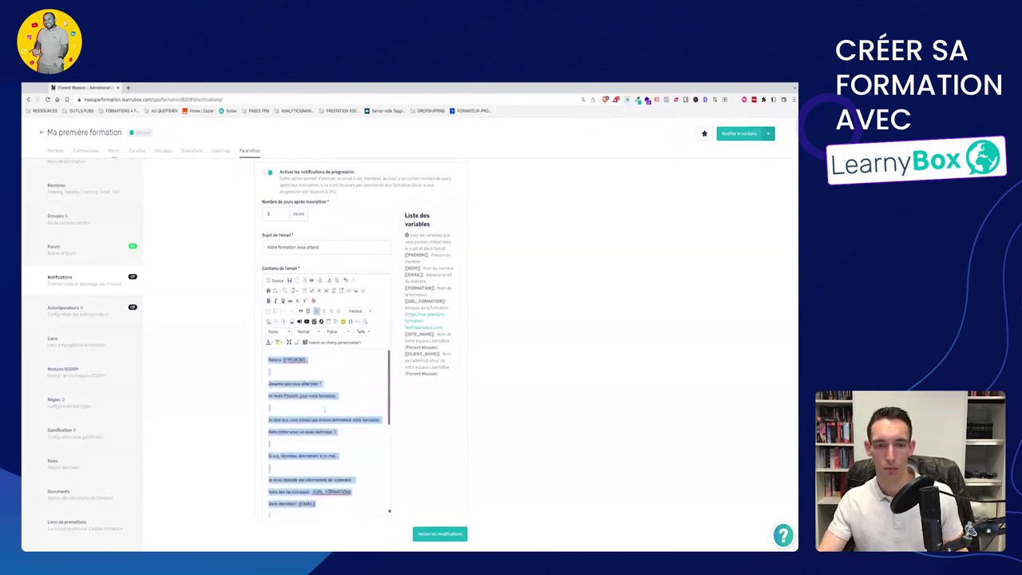
Try bold formatting on the line "J'espère que vous allez bien ?" and turn it off again.
click(325, 409)
triple_click(296, 384)
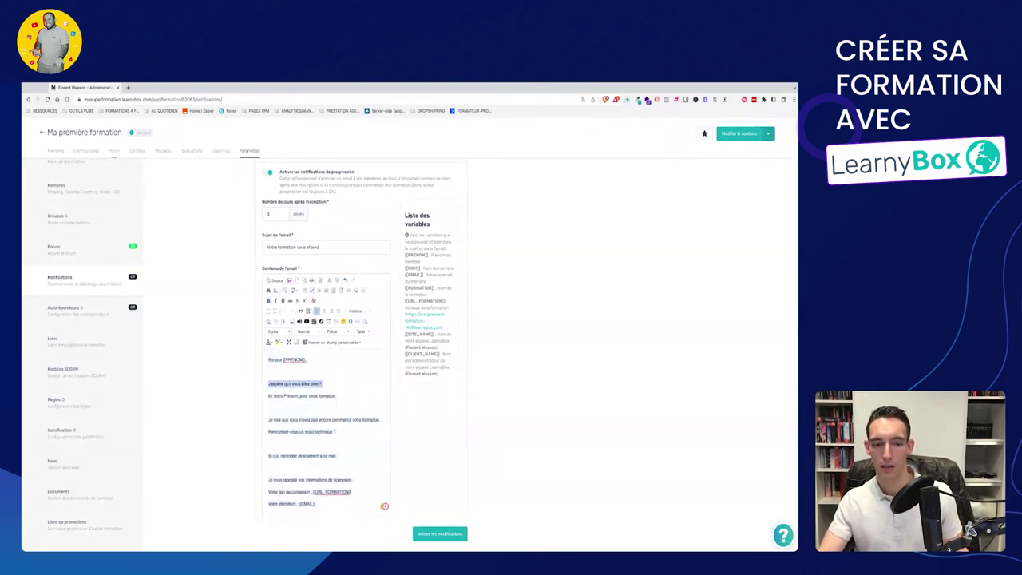
click(269, 301)
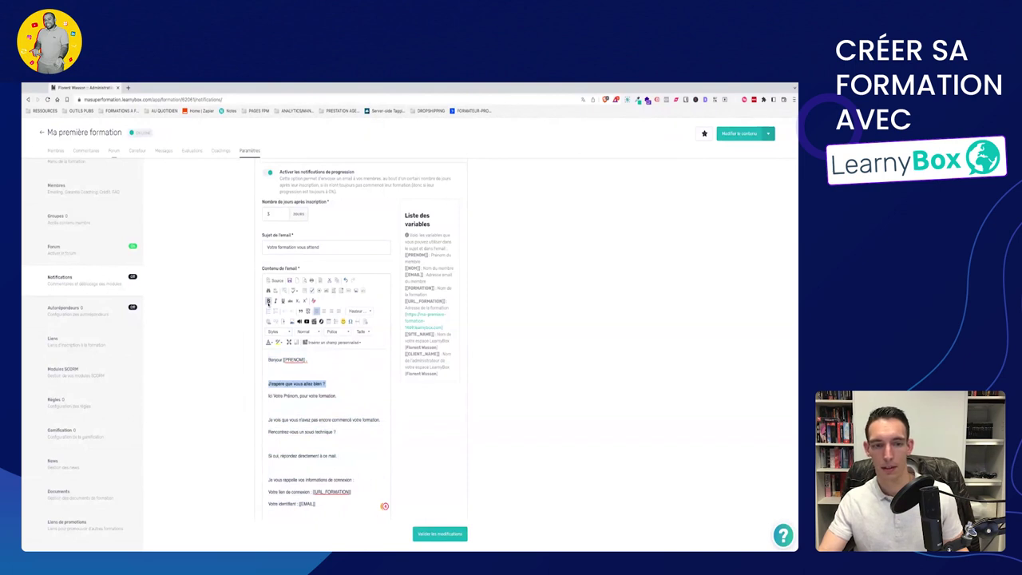
click(323, 384)
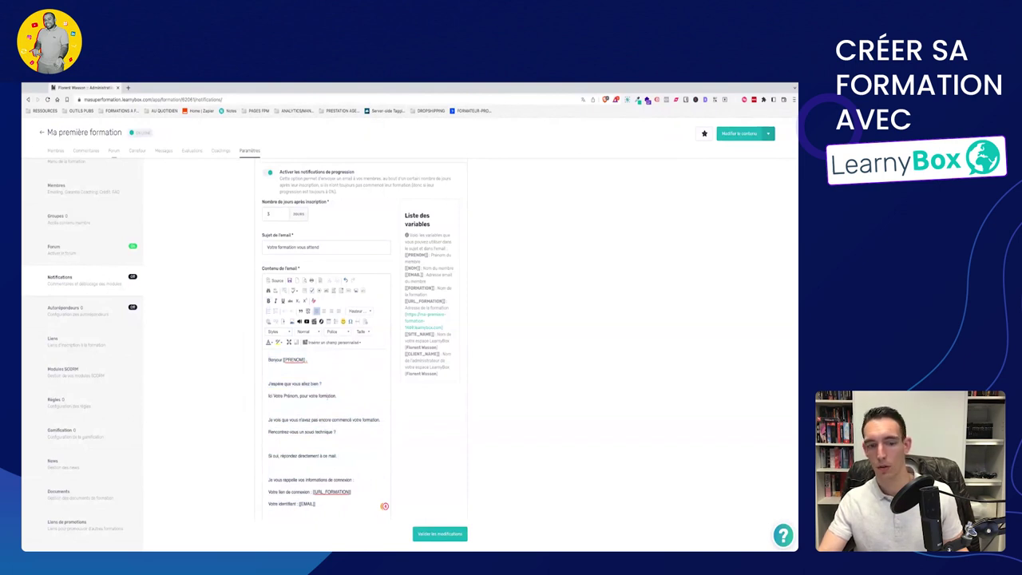
Add an empty line between the "Nom Prénom" signature and the boxed section, and save the notification settings.
scroll(328, 432, down, 5)
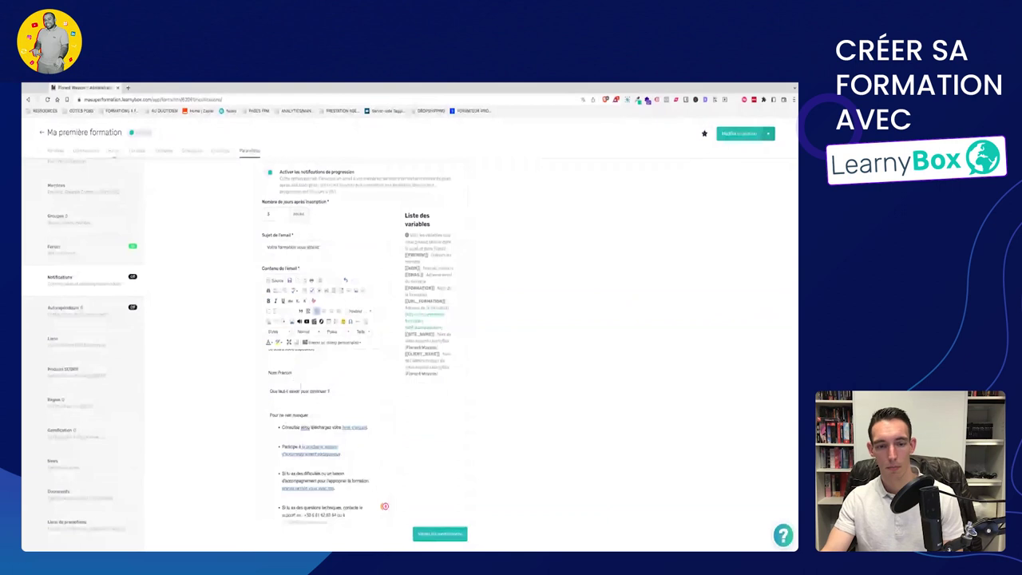
scroll(327, 431, up, 5)
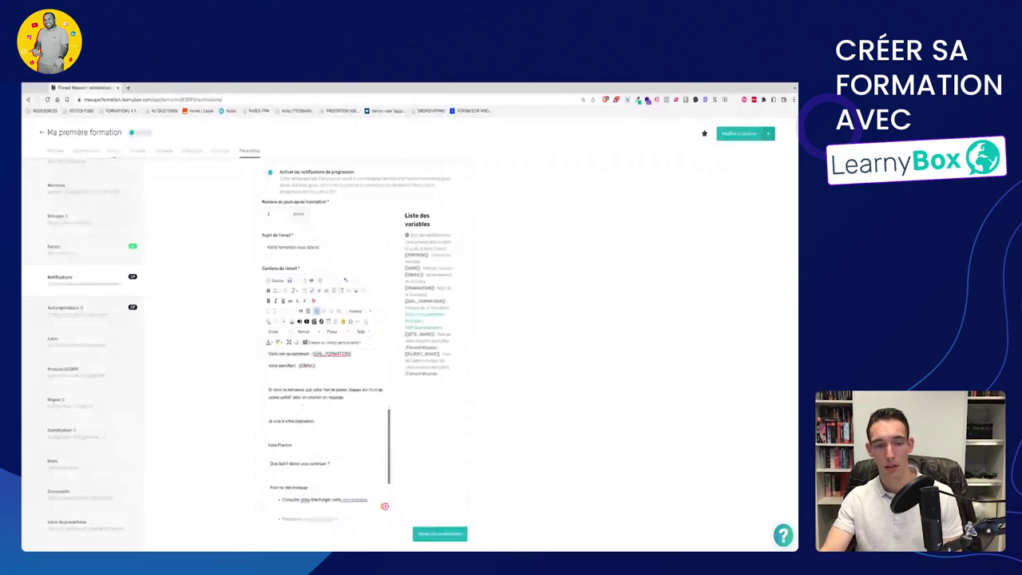
scroll(294, 447, down, 2)
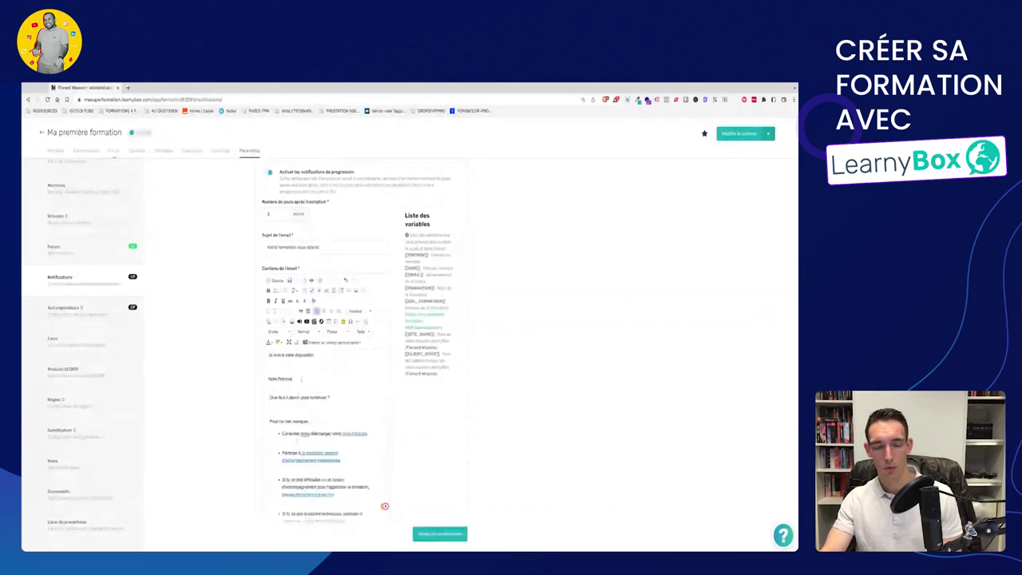
key(Return)
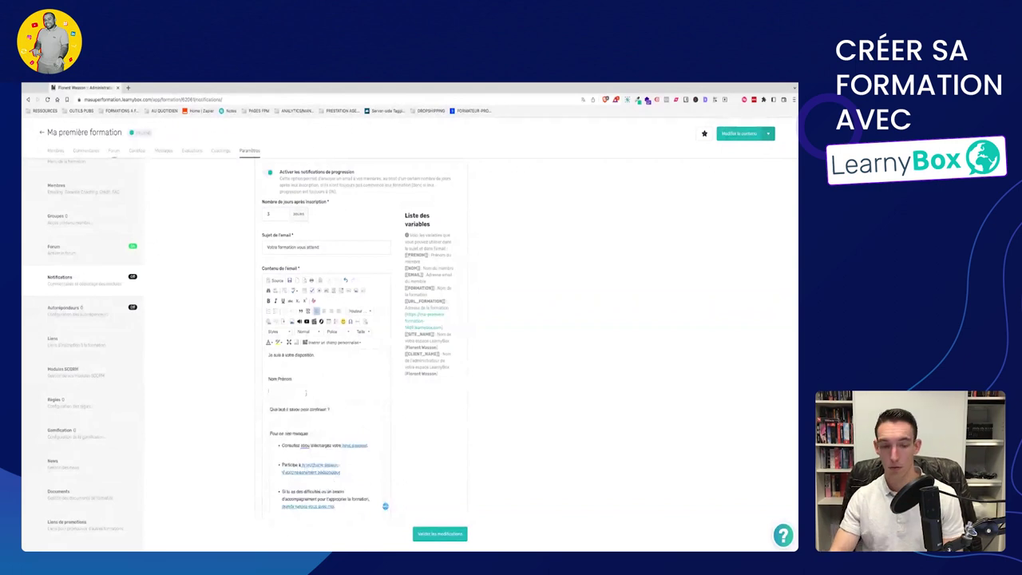
scroll(304, 395, down, 2)
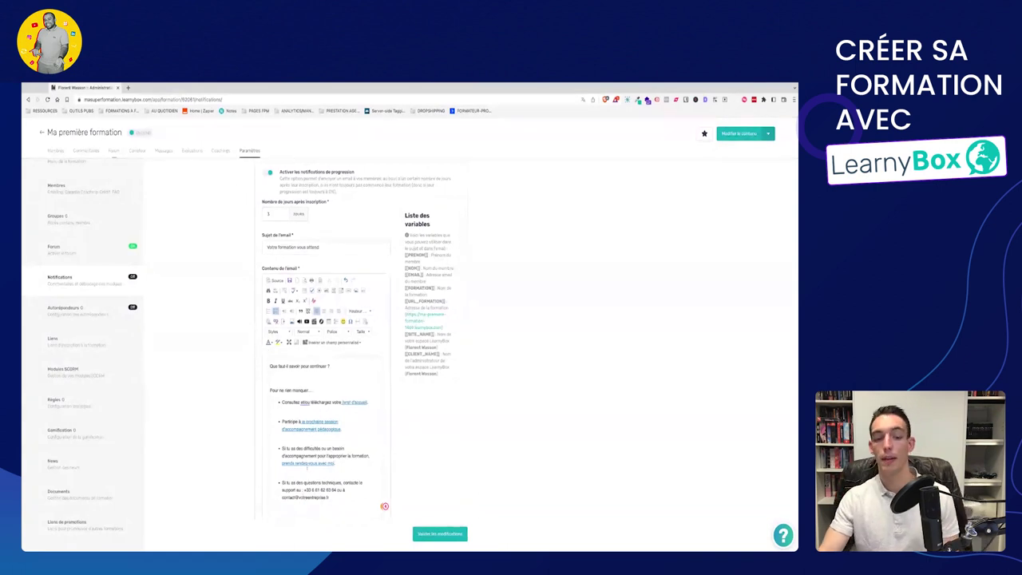
scroll(435, 529, down, 1)
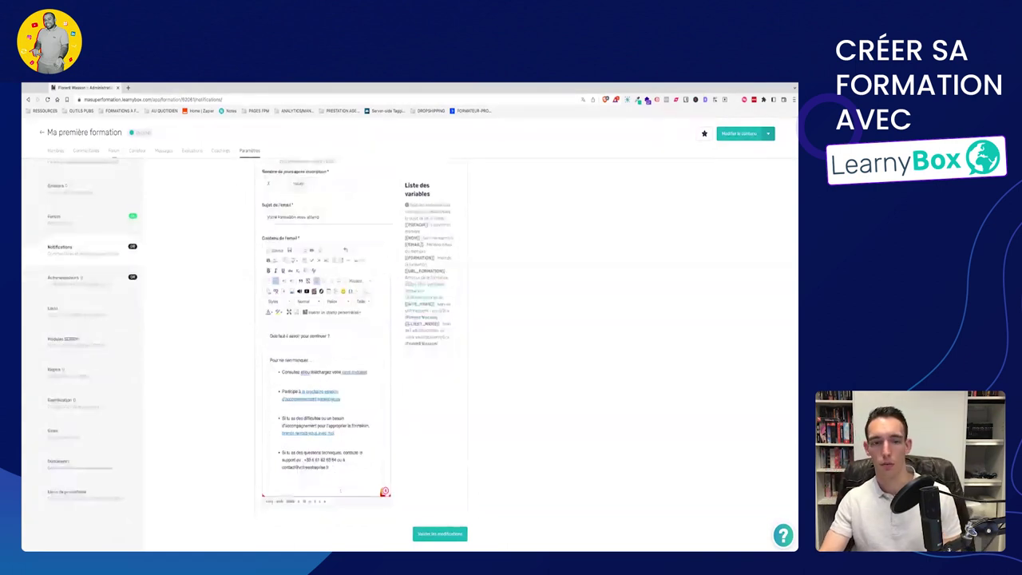
click(437, 533)
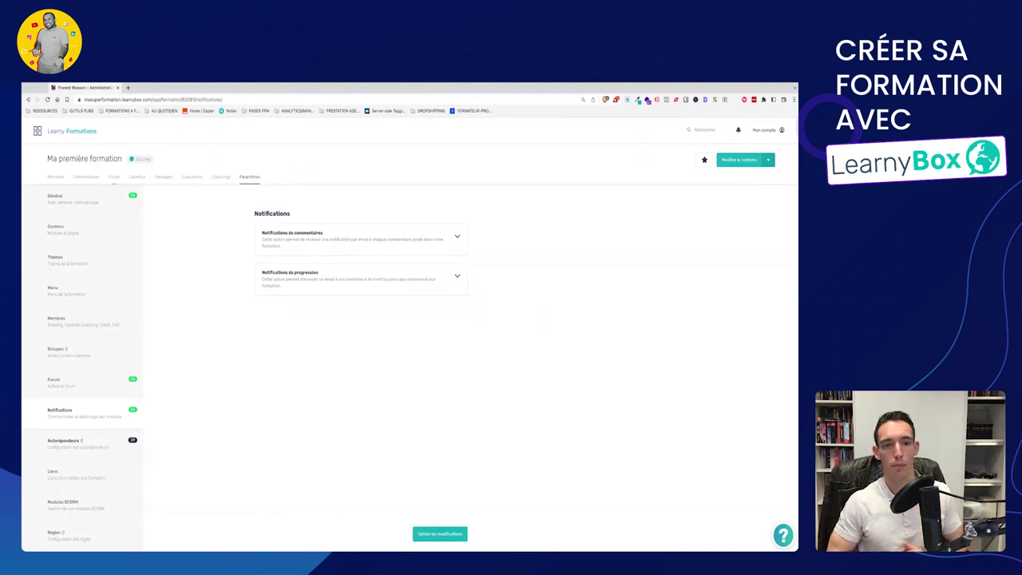
Start creating a free registration link for the training and name it "Programme : Ma Première Formation".
scroll(409, 335, down, 1)
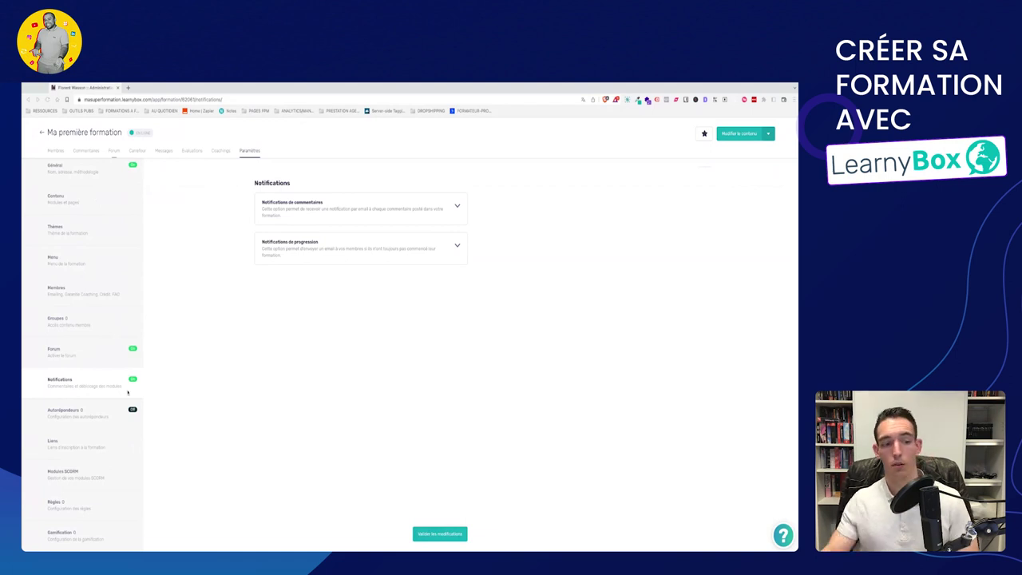
click(120, 444)
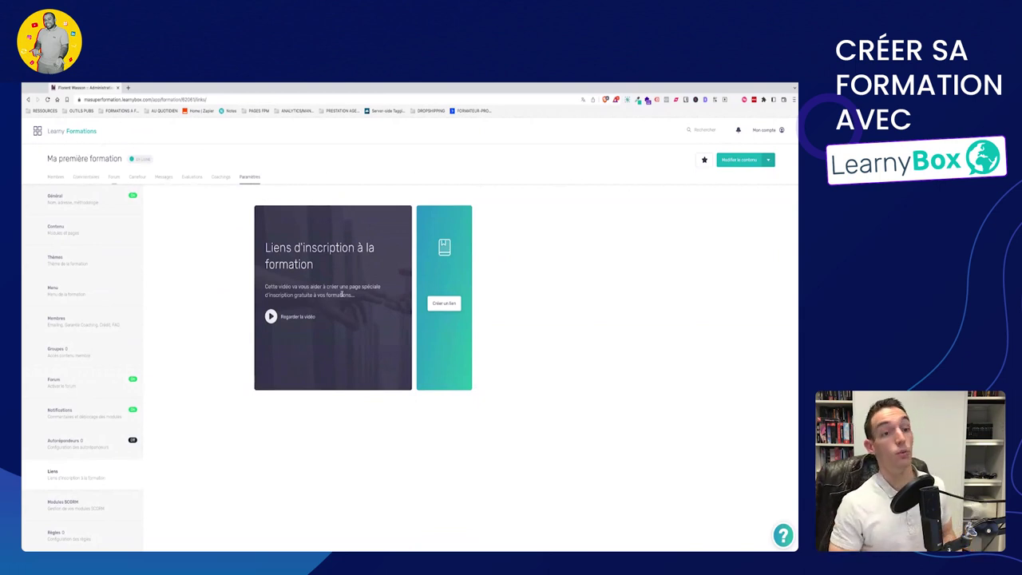
click(446, 305)
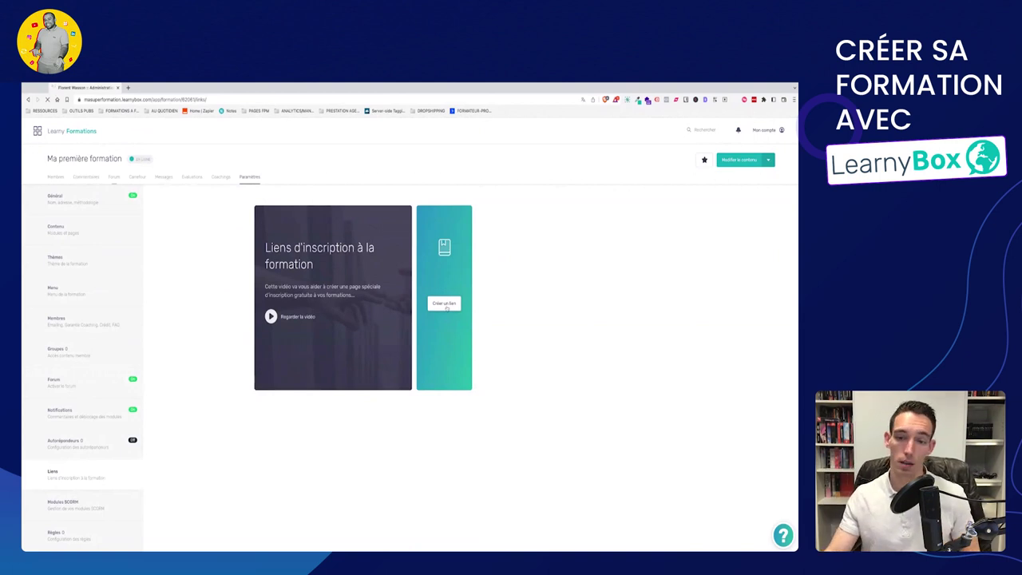
click(355, 251)
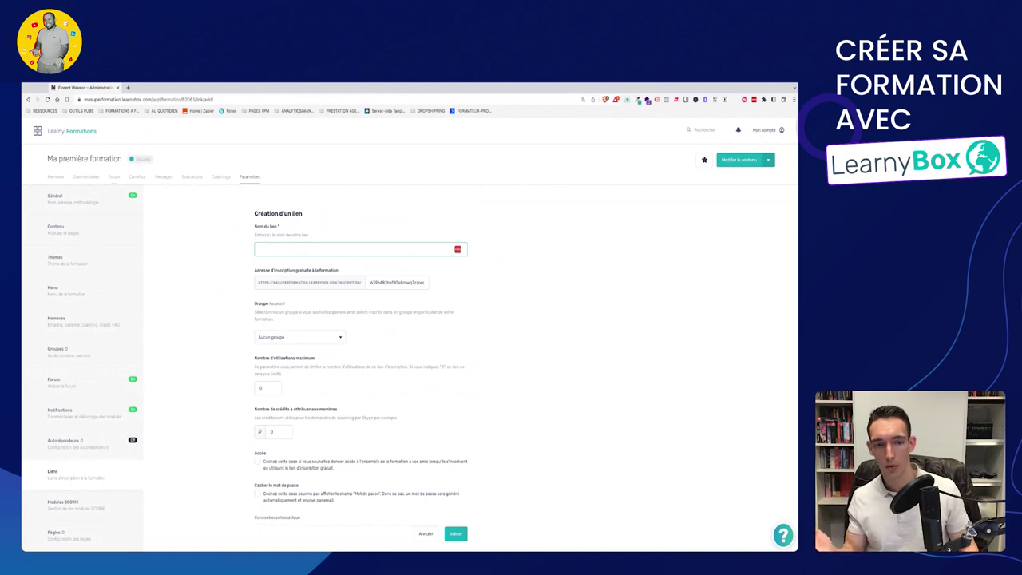
text(Programme :)
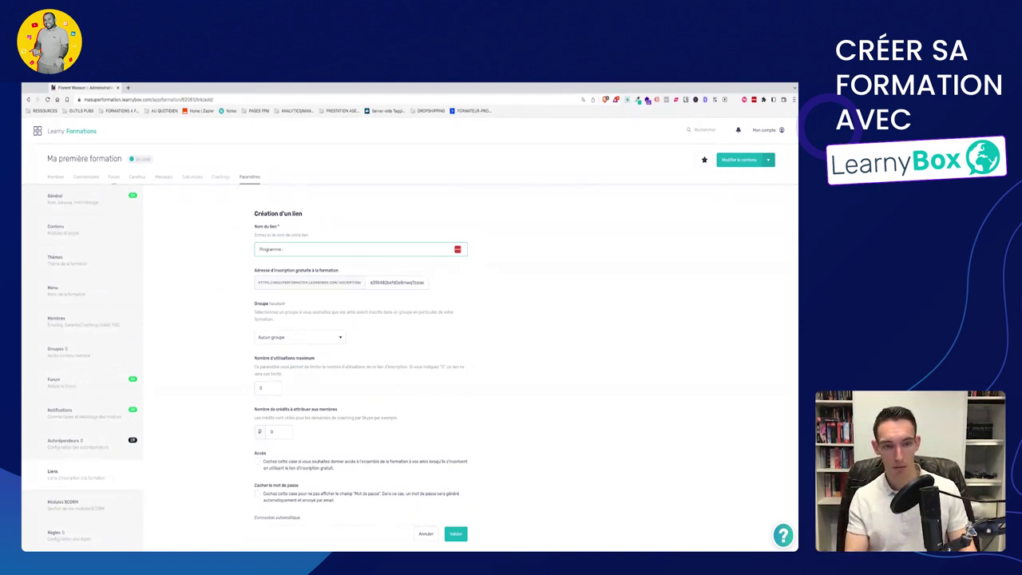
text( Ma Pre)
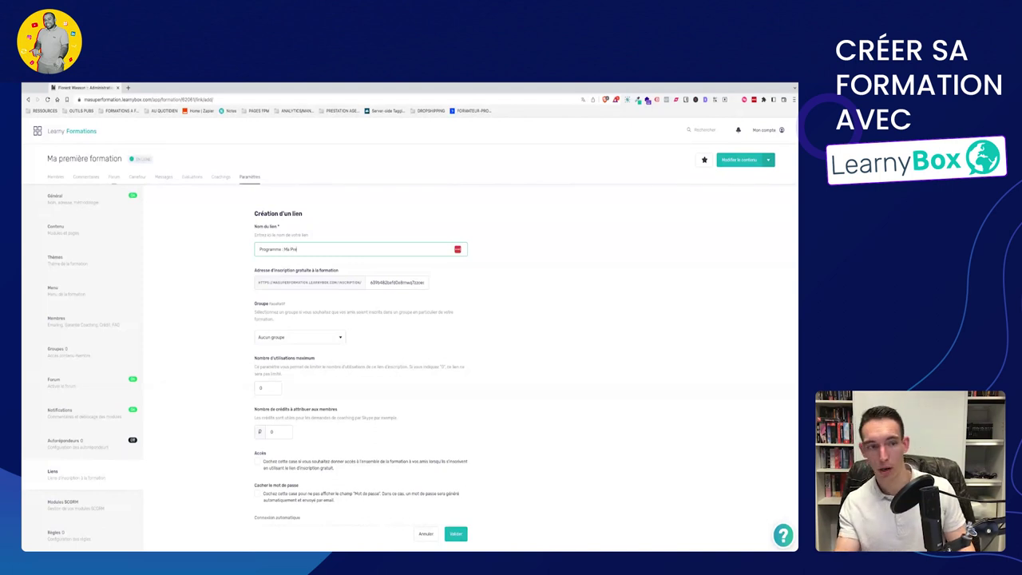
text(mière F)
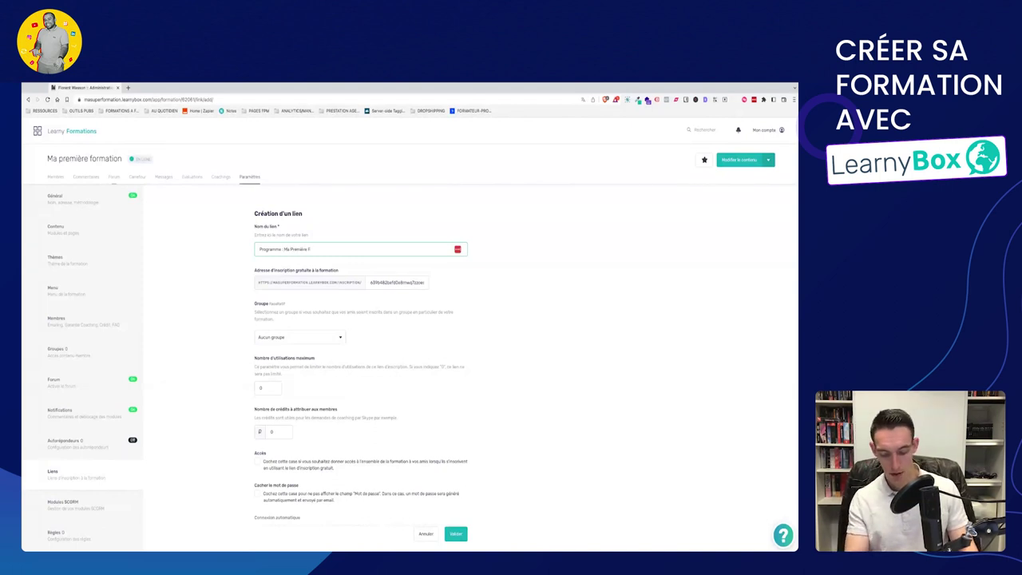
text(ormation)
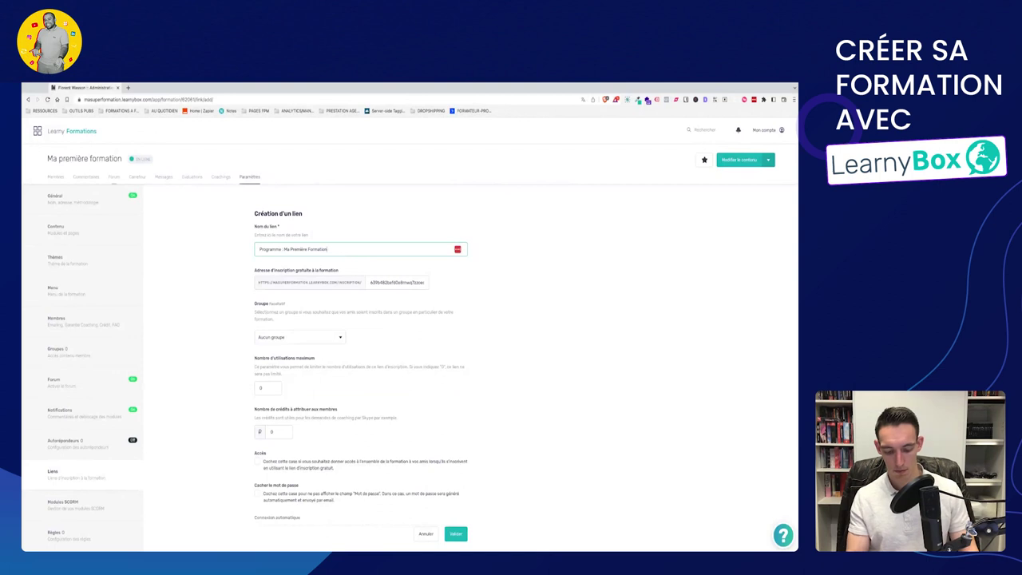
click(352, 339)
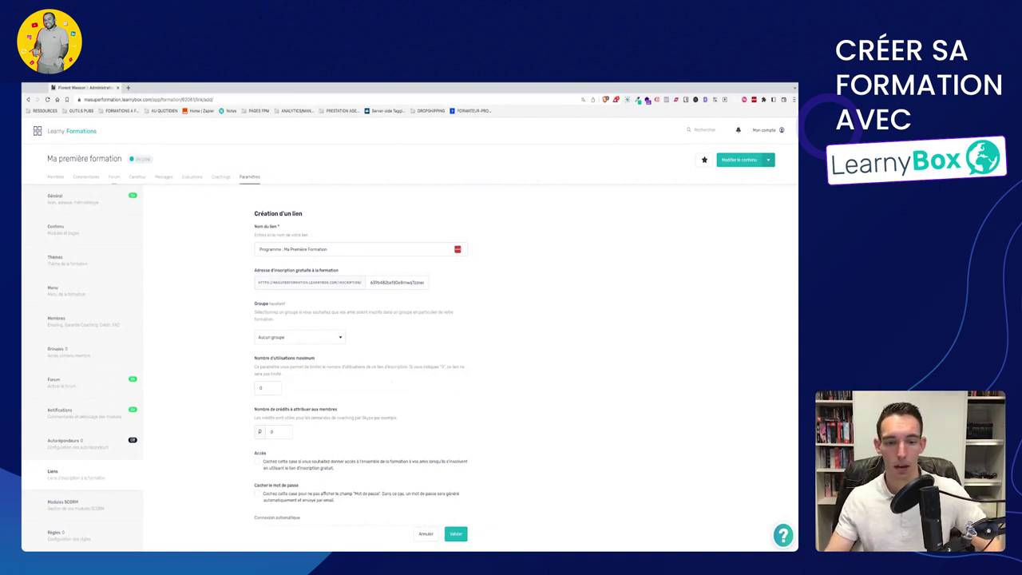
Enable automatic connection of users after they register through the link.
scroll(389, 429, down, 1)
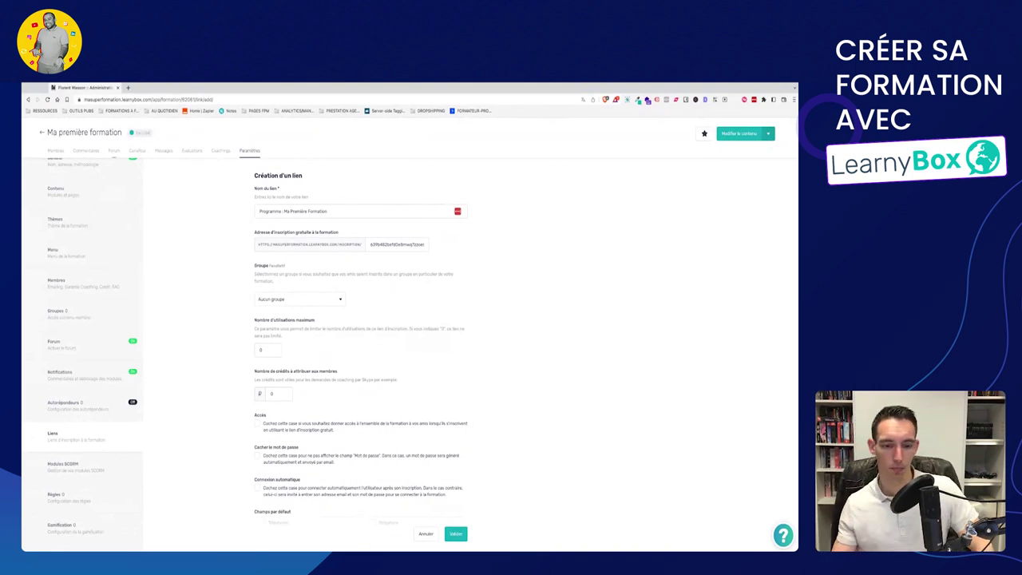
scroll(400, 351, down, 1)
scroll(400, 351, down, 1)
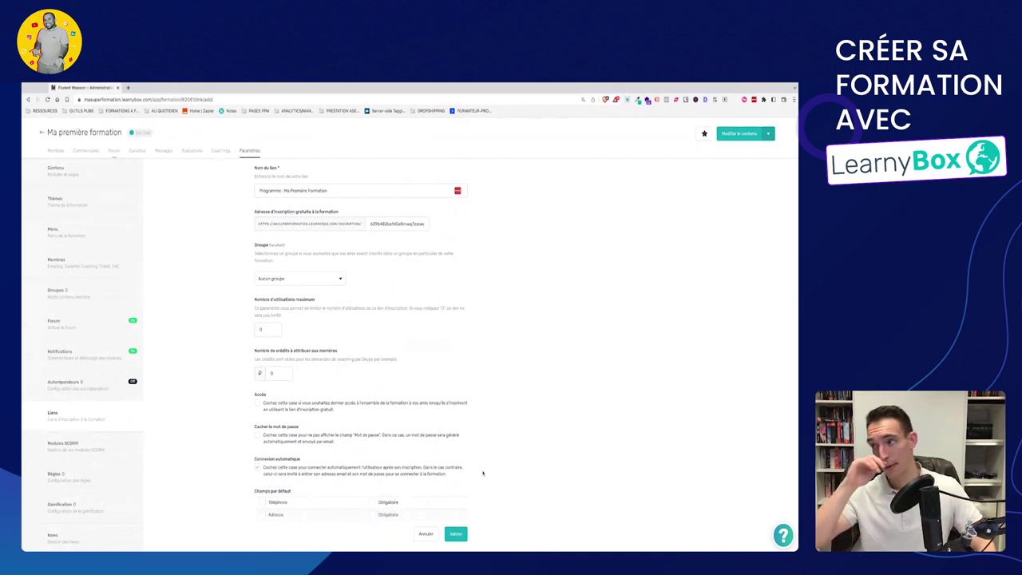
scroll(487, 473, down, 2)
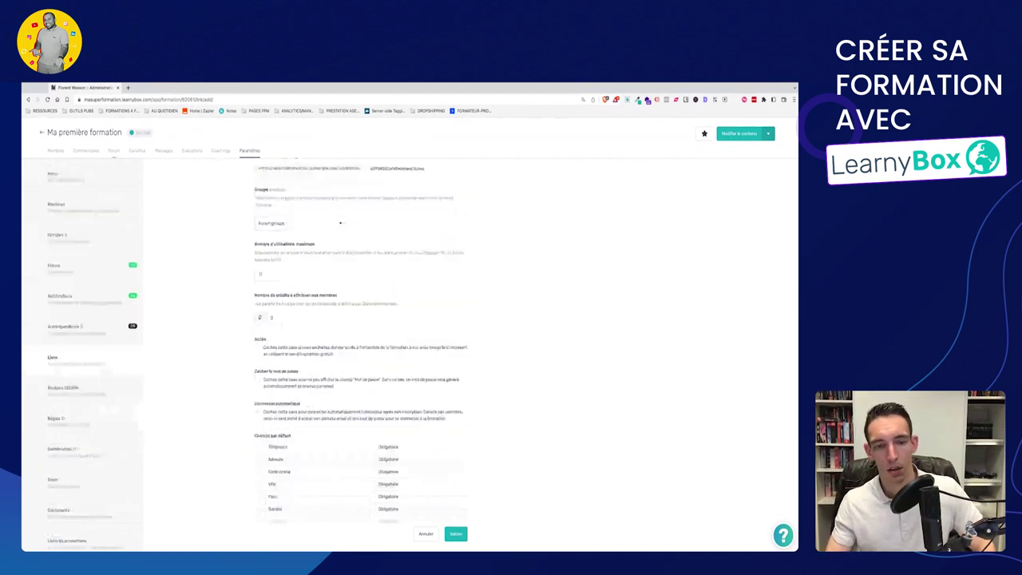
Try adding the Téléphone and Adresse default fields to the link's registration form, and clear both again.
scroll(319, 354, down, 4)
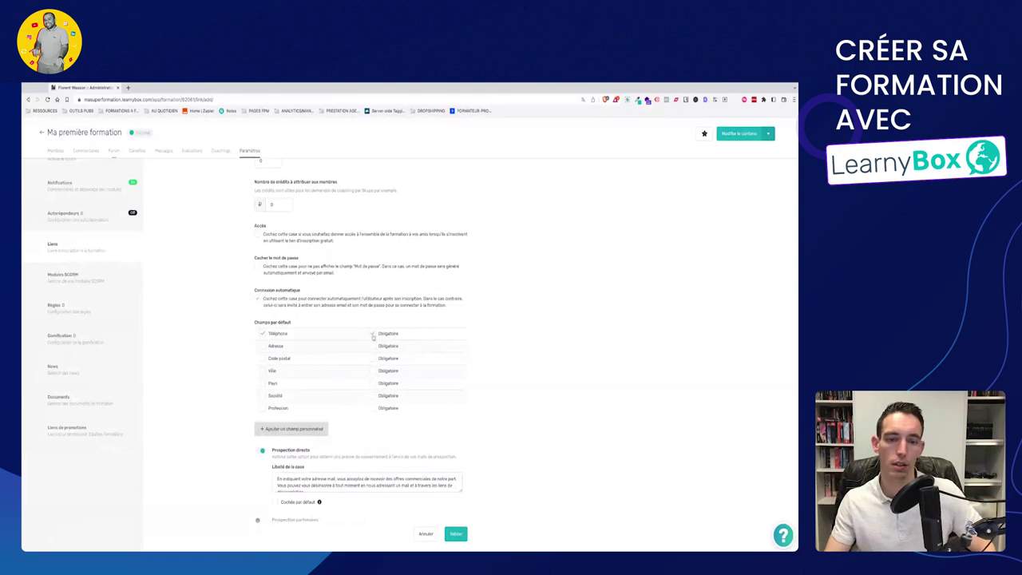
click(263, 345)
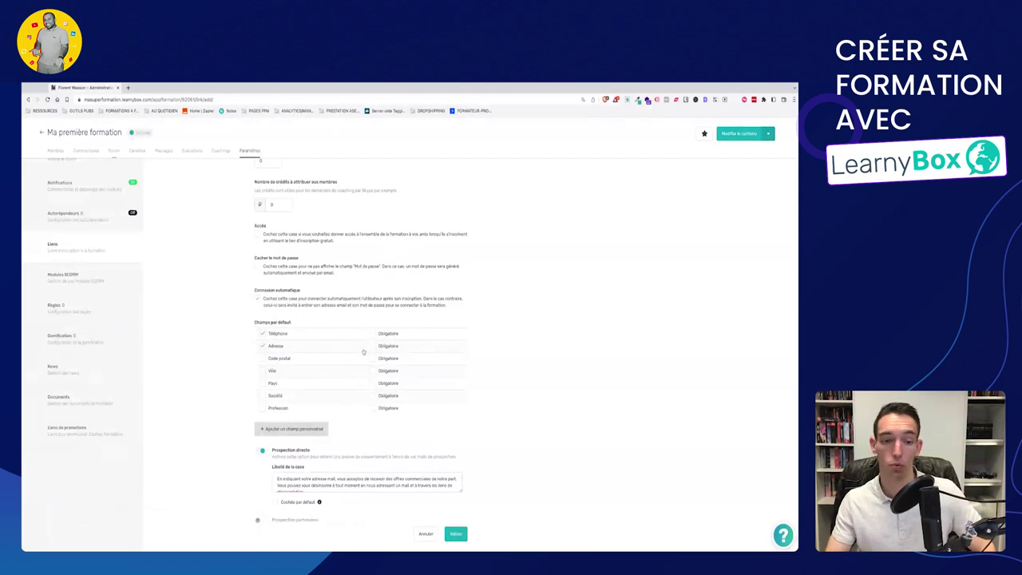
click(262, 335)
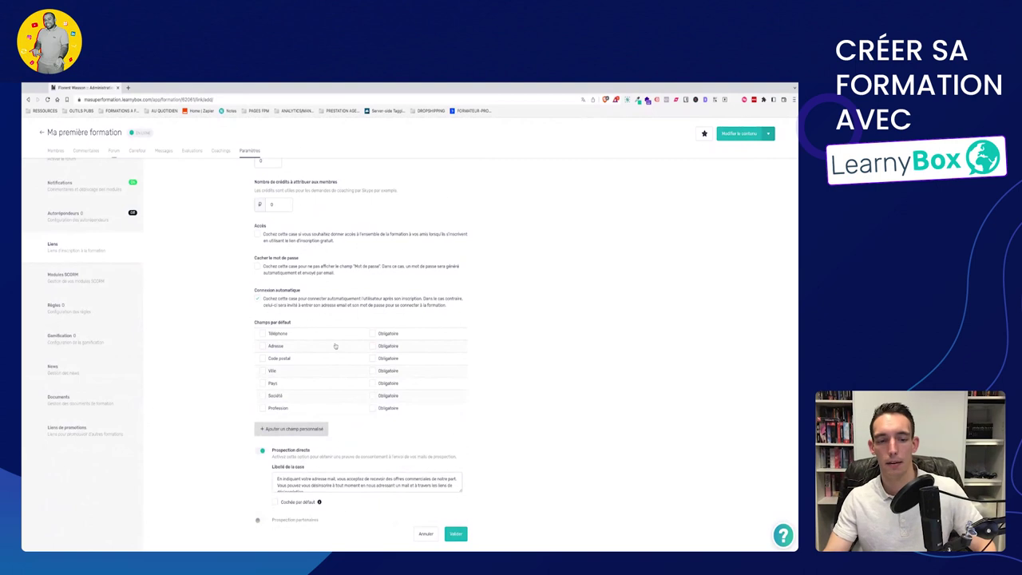
Include the Téléphone and Adresse default fields in the link's registration form.
scroll(377, 344, down, 1)
scroll(480, 380, down, 1)
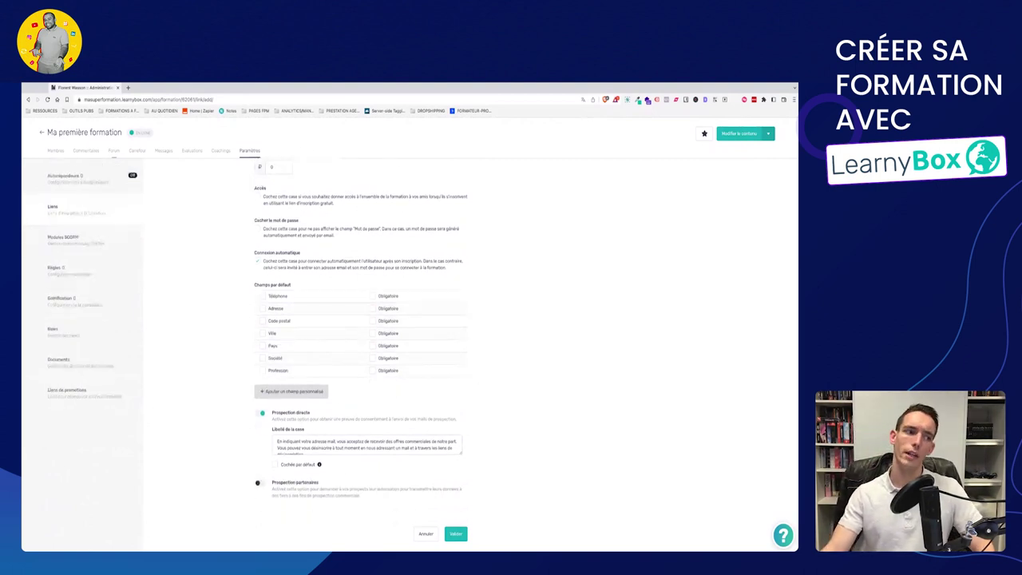
click(263, 297)
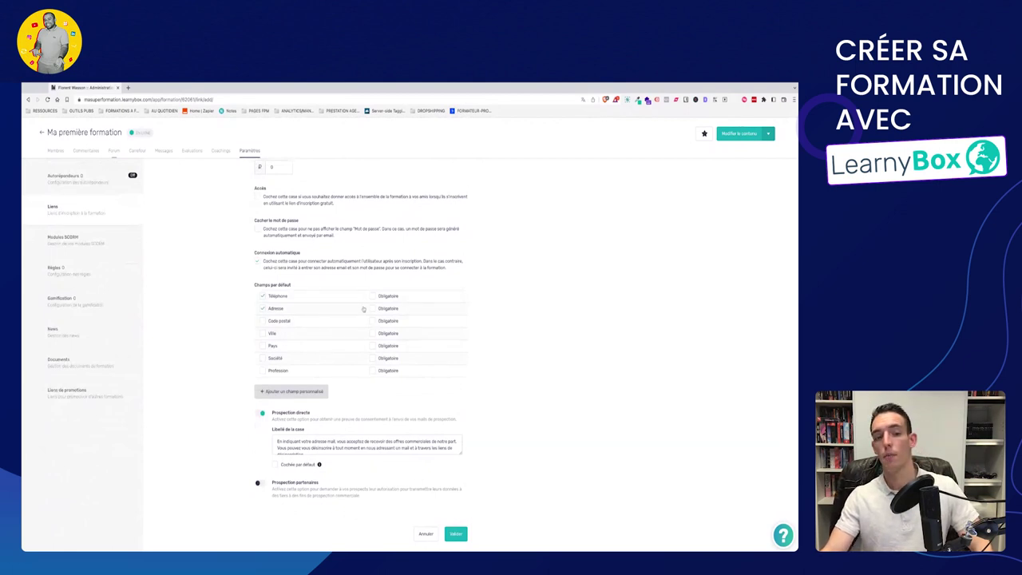
Include the Code postal, Ville, Pays and Société default fields in the link's registration form.
click(263, 321)
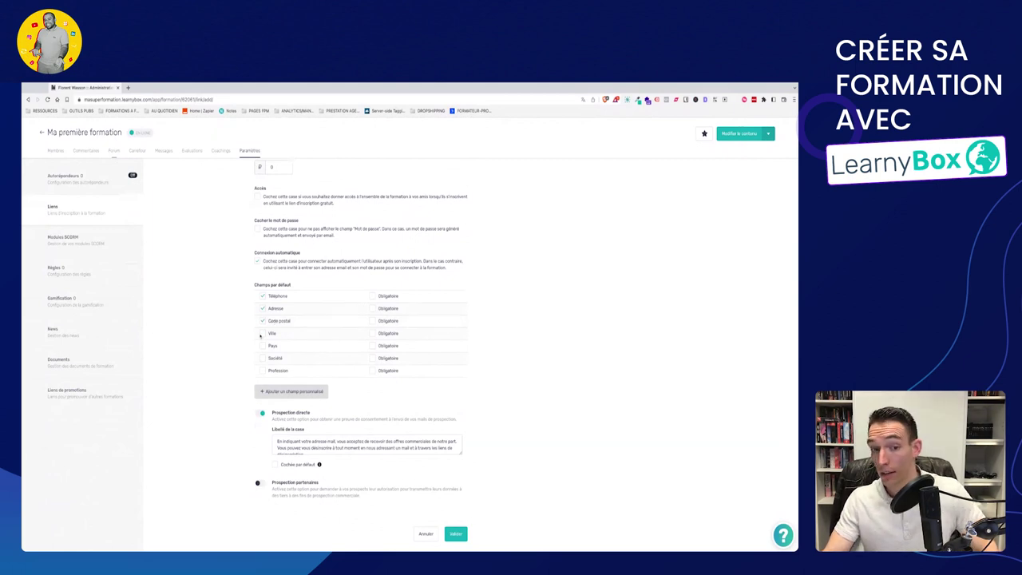
click(262, 334)
click(262, 345)
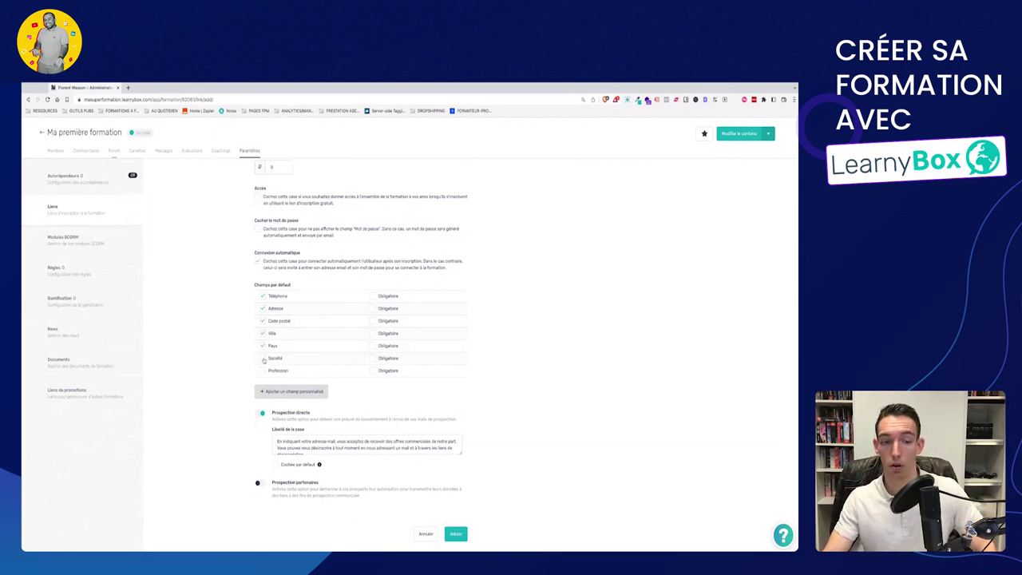
click(263, 359)
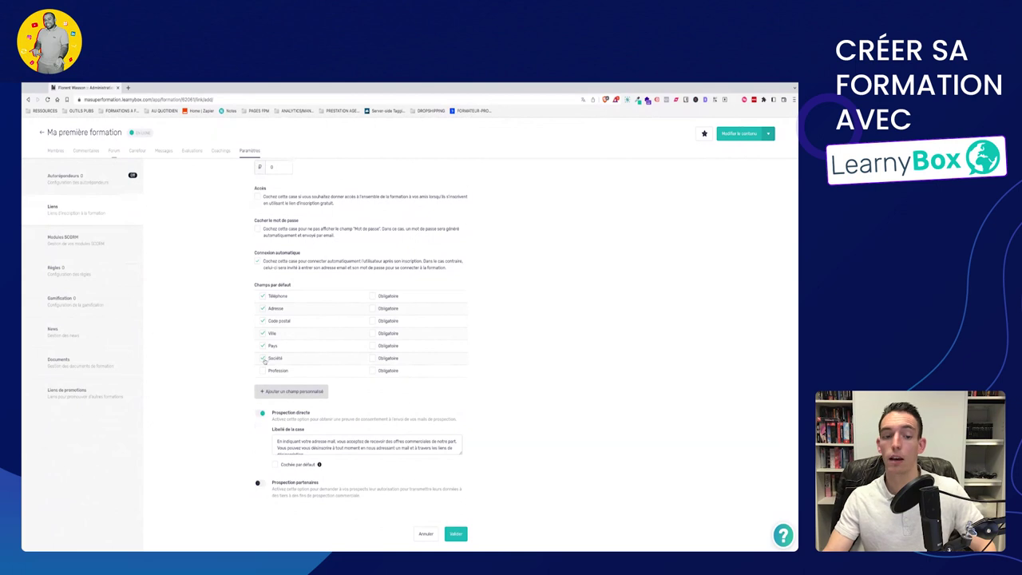
Try making the Adresse, Code postal, Ville, Pays and Société fields mandatory in the registration form.
click(372, 308)
click(373, 320)
click(372, 333)
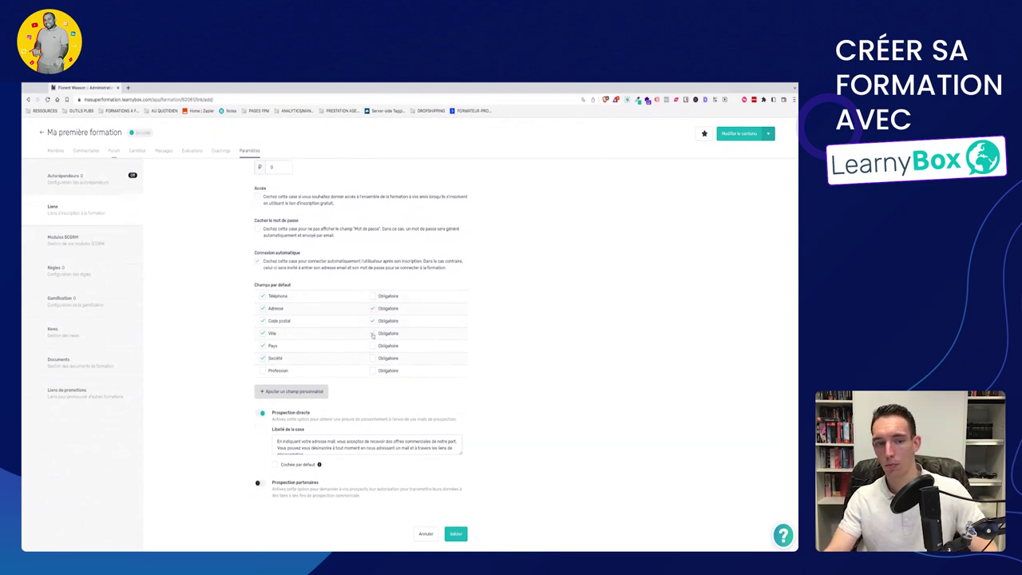
click(372, 346)
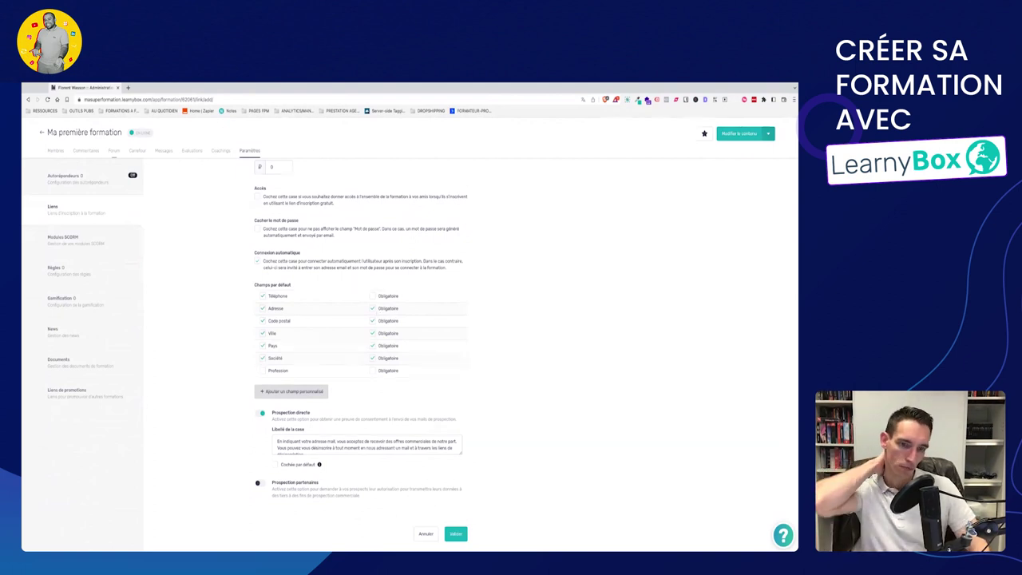
Clear all selected default fields and their Obligatoire options from the registration form, and save the link.
click(263, 333)
click(263, 346)
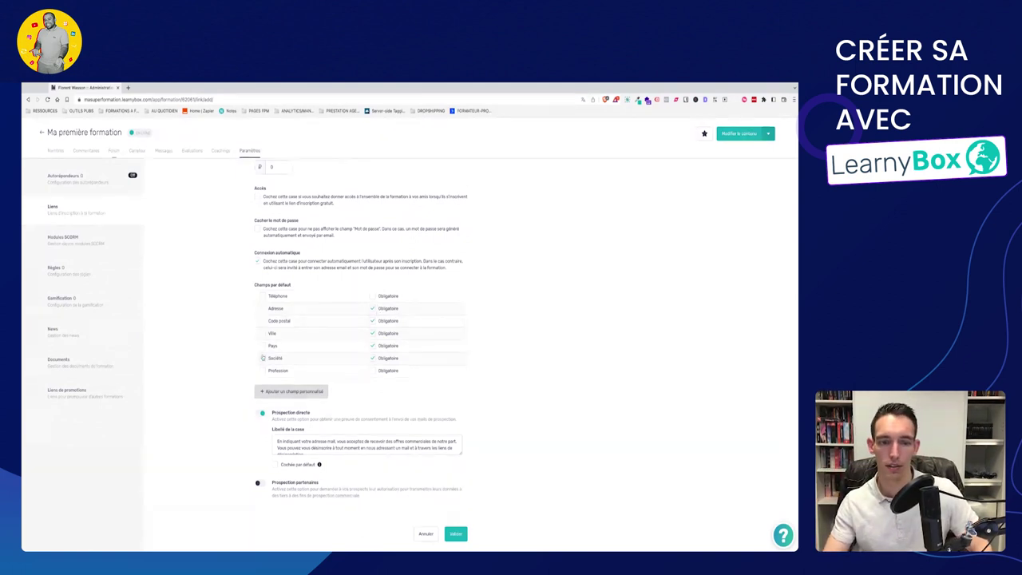
click(263, 358)
click(372, 309)
click(372, 320)
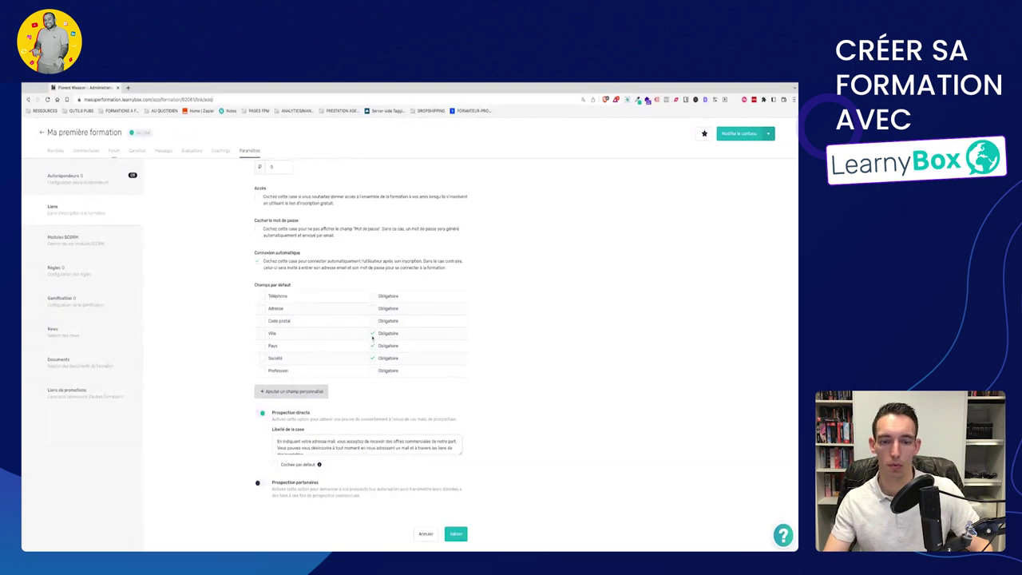
click(372, 333)
click(372, 346)
click(372, 357)
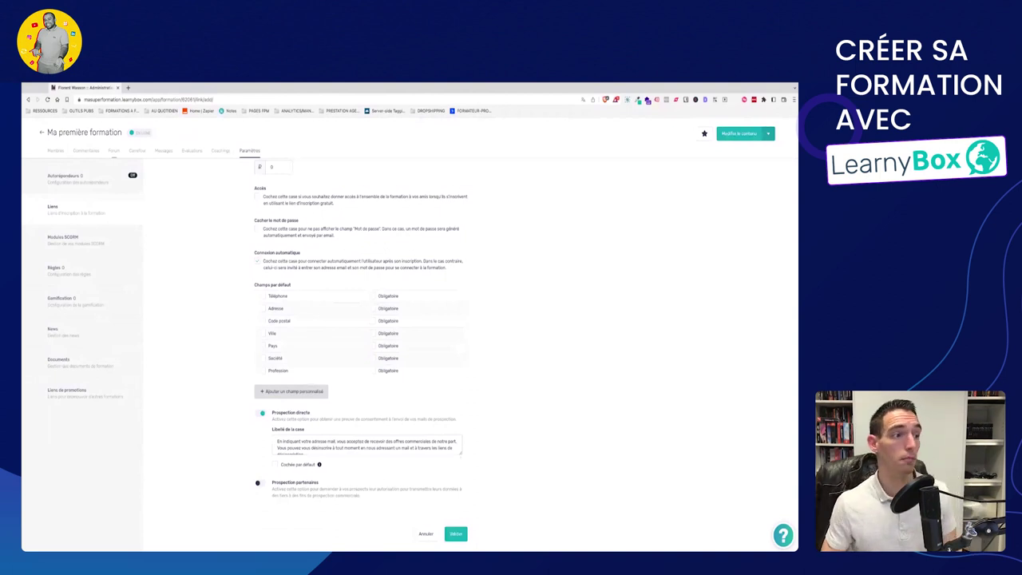
click(461, 539)
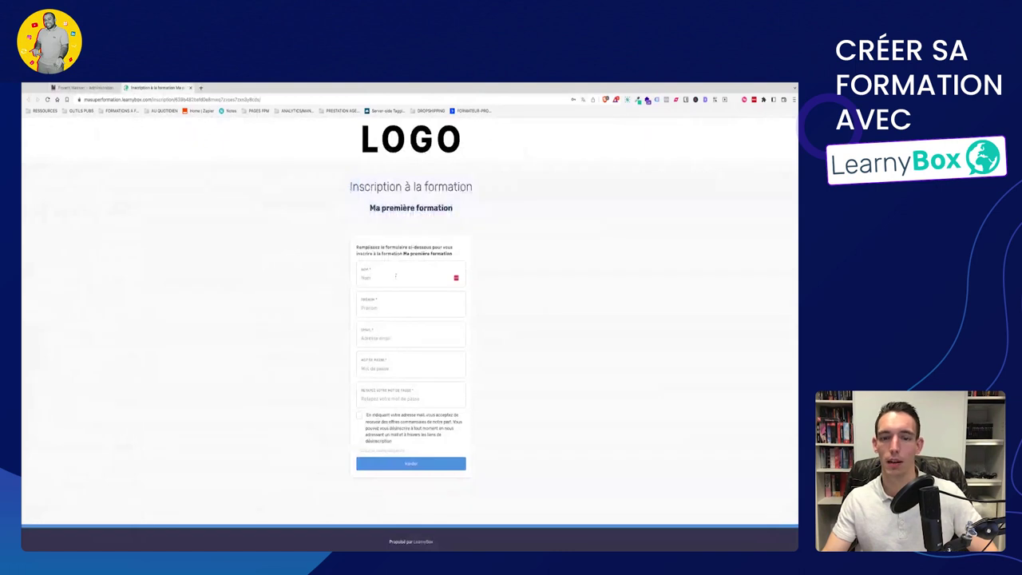
Examine the fields and consent checkbox on the link's public registration page, and return to the training's administration.
click(399, 307)
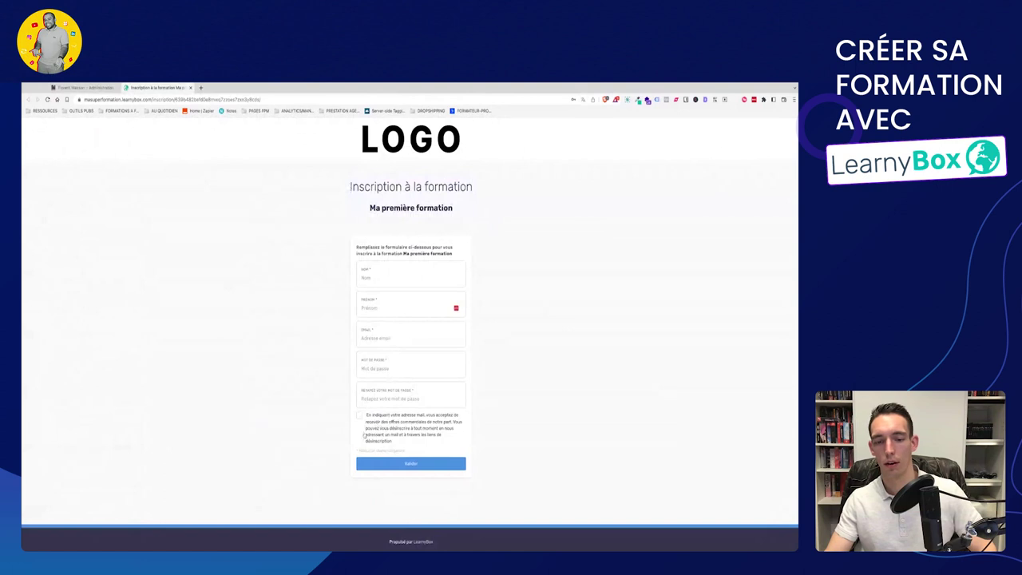
click(94, 87)
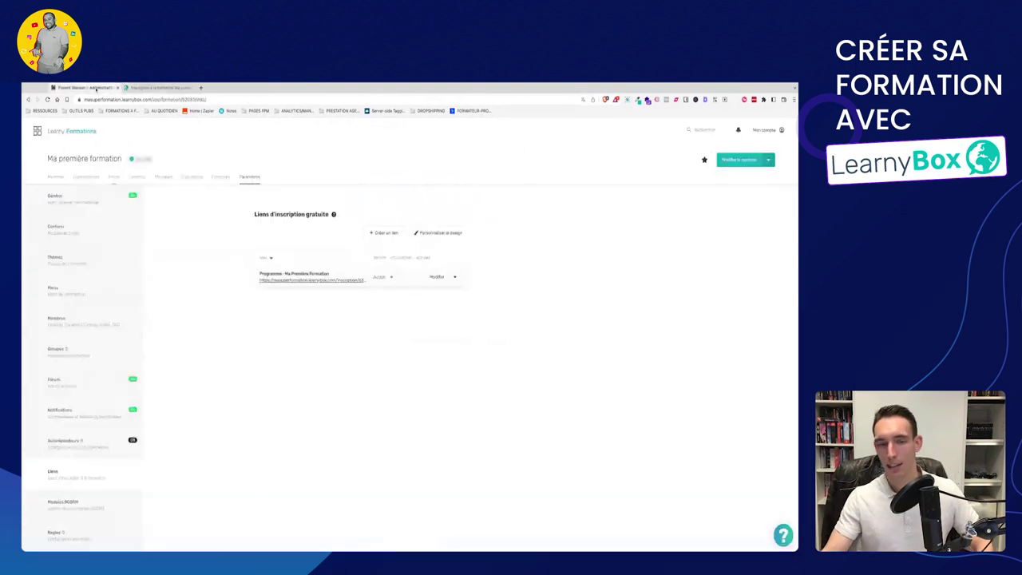
Try switching off the link's Prospection directe option, restore and save it, and close the public registration page.
click(437, 277)
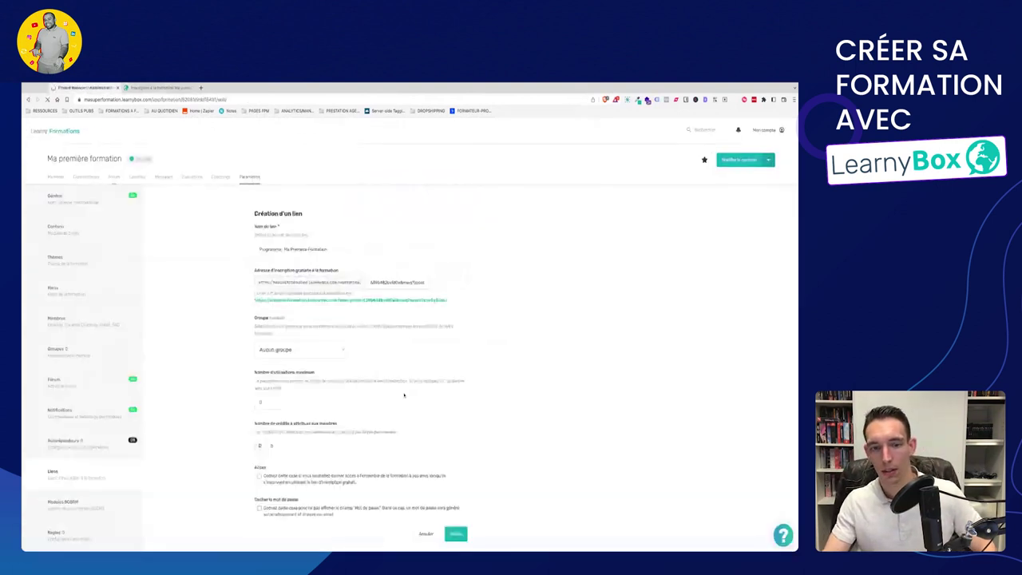
scroll(404, 398, down, 5)
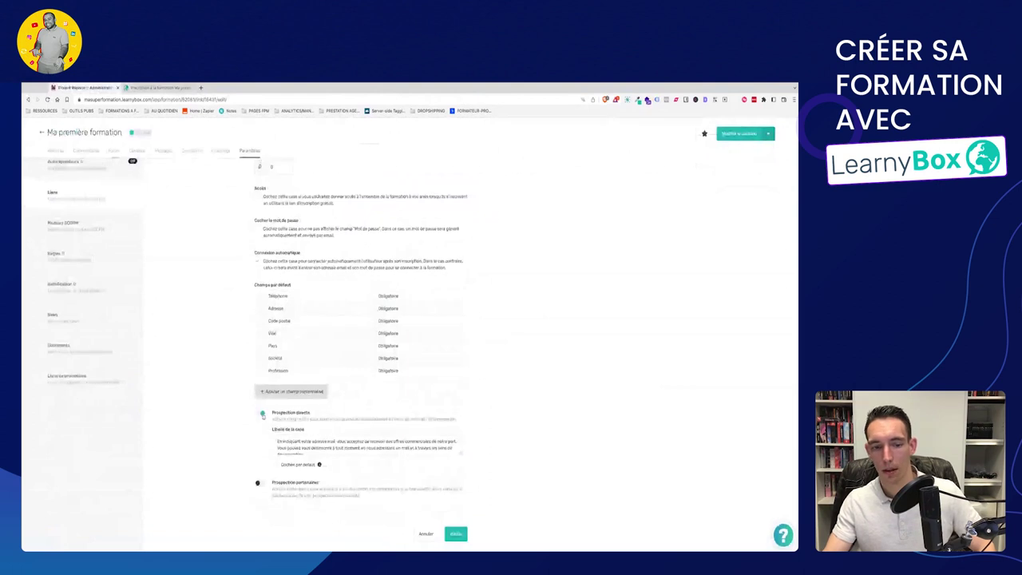
scroll(404, 402, up, 1)
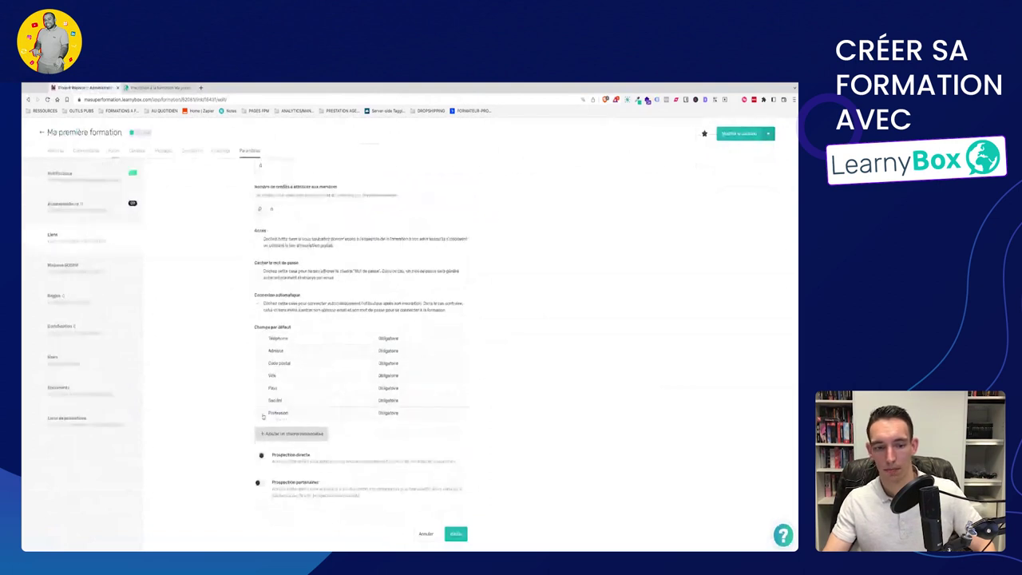
click(258, 456)
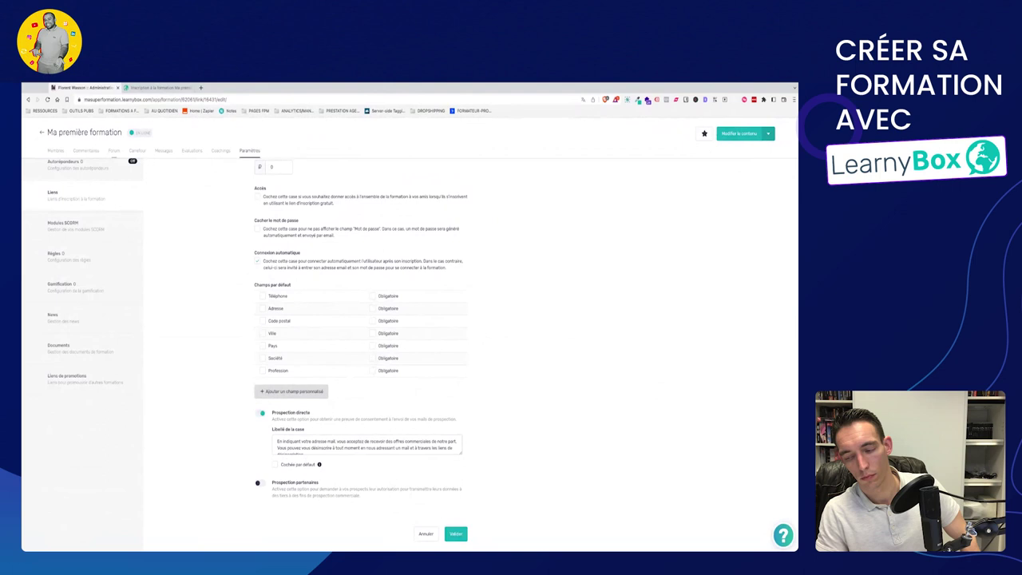
click(455, 534)
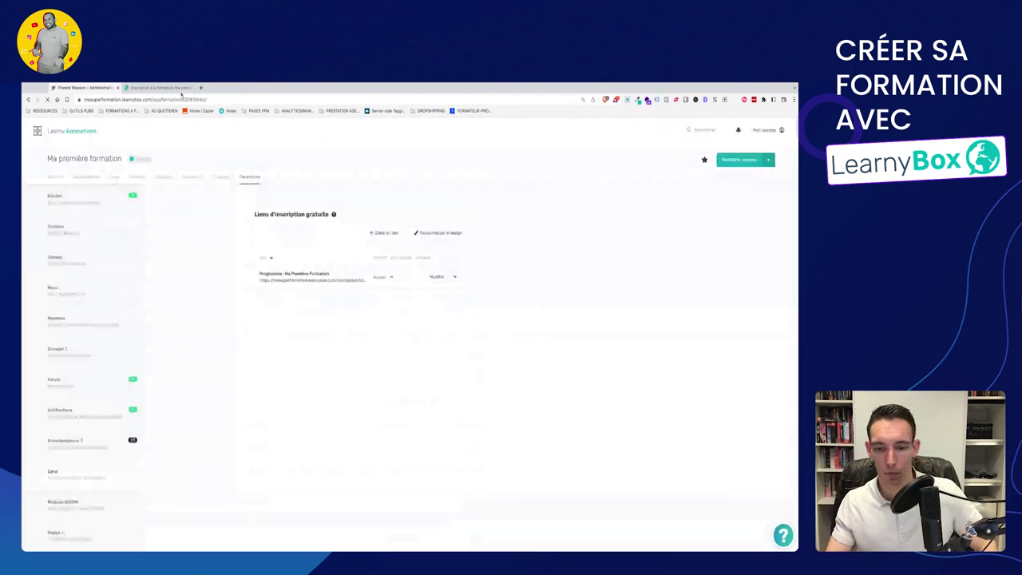
click(172, 87)
click(195, 88)
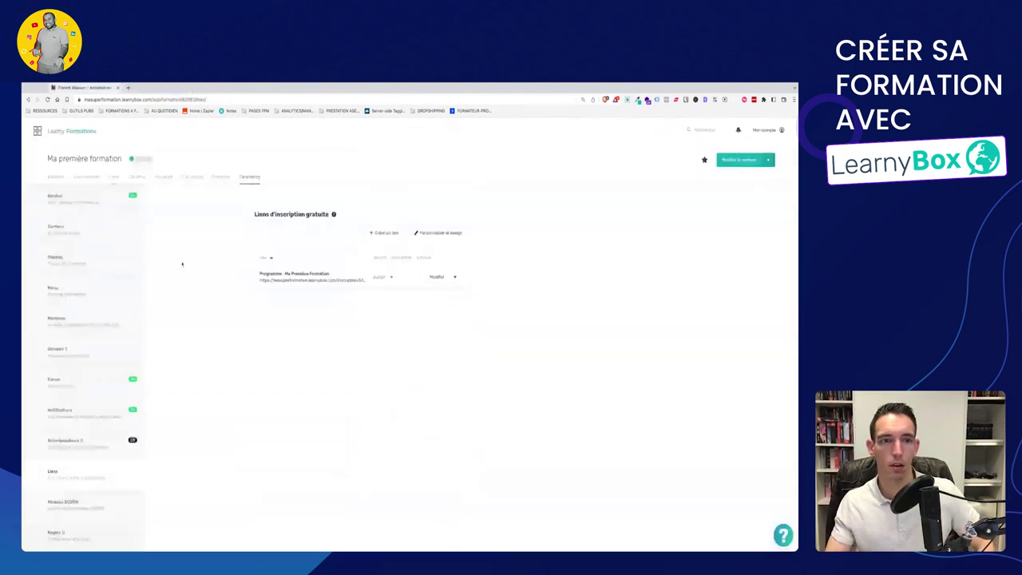
Start creating a gamification rule for the training and name it "10 % regardés".
scroll(101, 360, down, 2)
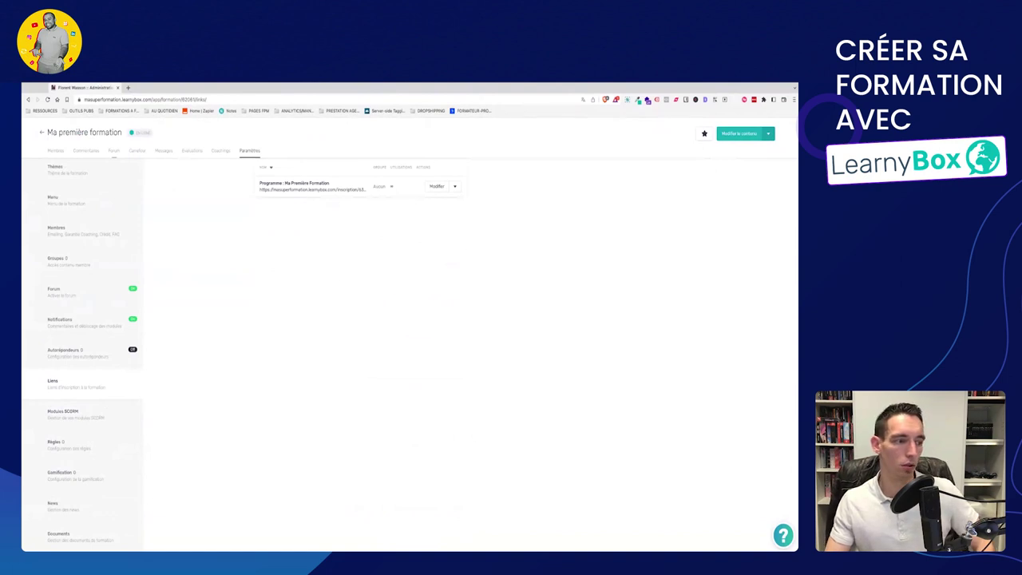
click(54, 443)
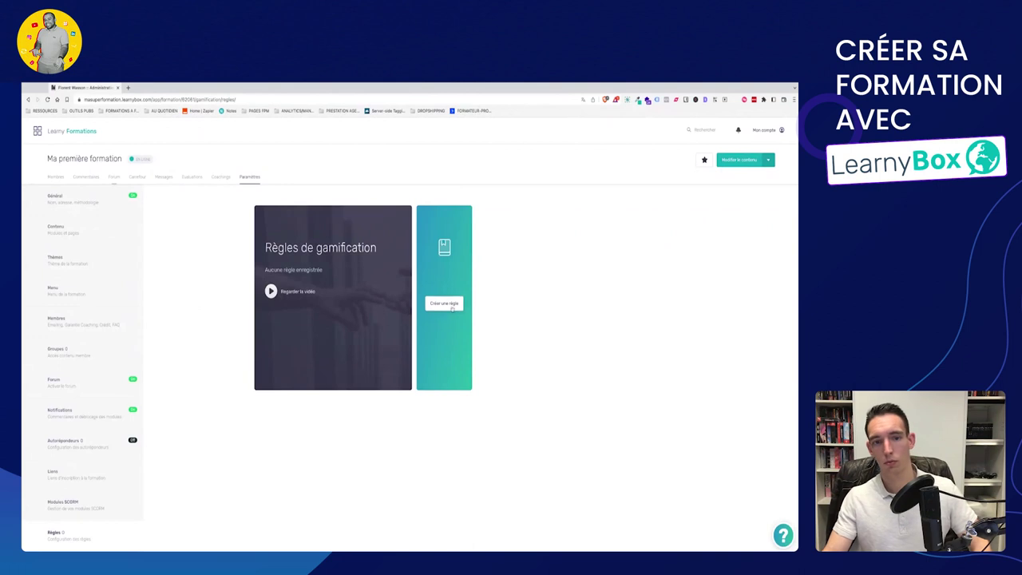
click(445, 304)
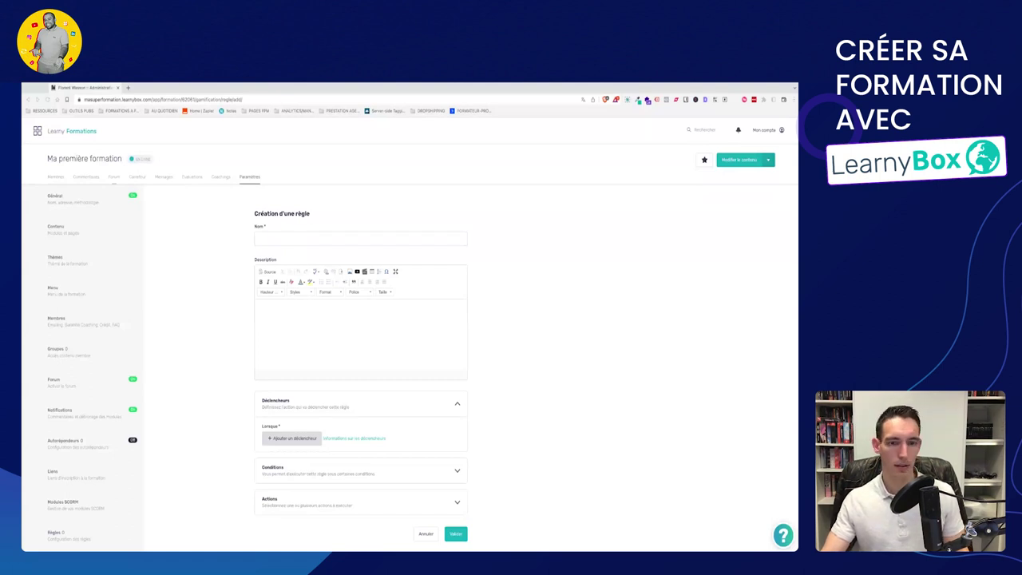
key(alt+Tab)
text(10 % regardés)
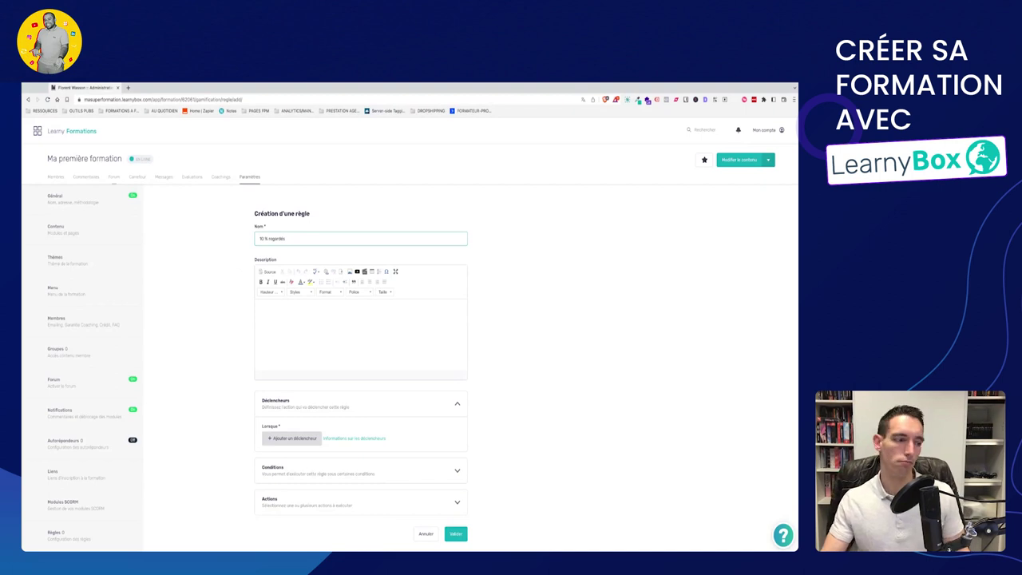
Fill the rule's description with the message congratulating members on having watched 10 % of the training, and remove its bold formatting.
key(alt+Tab)
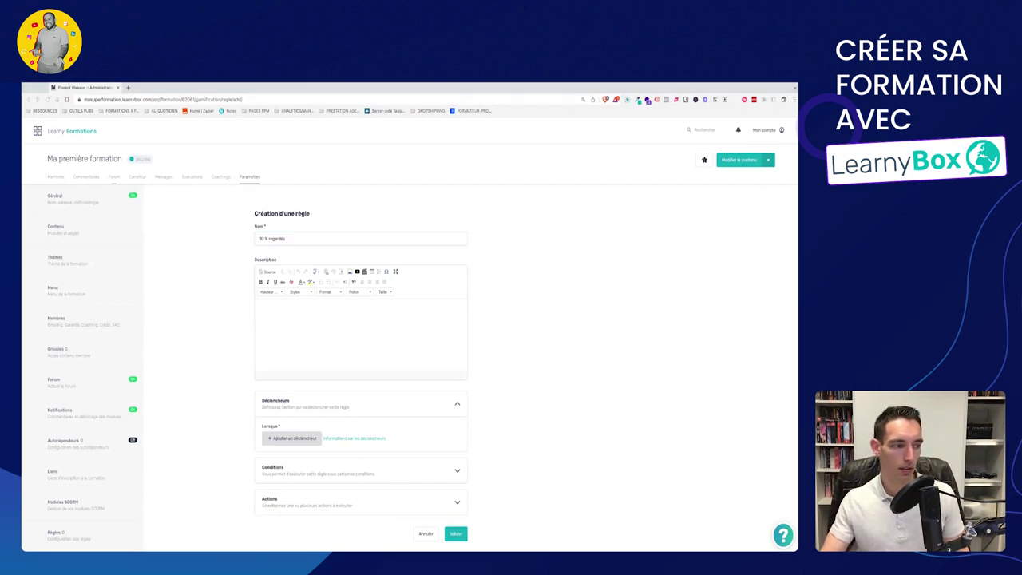
key(alt+Tab)
click(357, 375)
text(Bravo, vous avez déjà regardé 10 % de la formation. Continuez ainsi. N'abandonnez pas. Je reste à votre disposition si vous avez des questions ou besoin d'un accompagnement pédagogique. N'hésitez pas à me répondre pour tout besoin. À votre succès ! P.S. : Attention, le % de progression ne reflète pas forcément votre temps de connexion.)
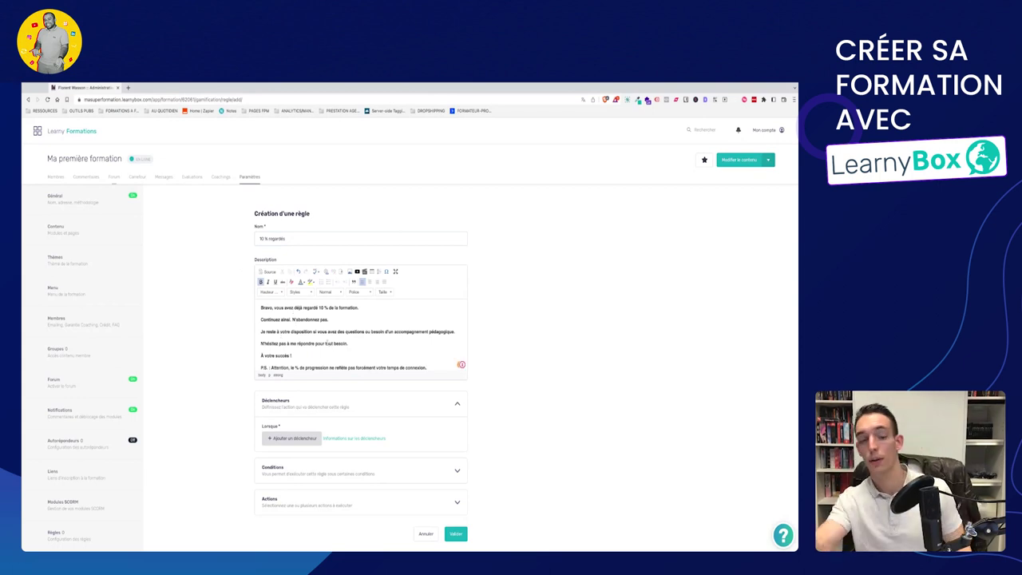
key(ctrl+a)
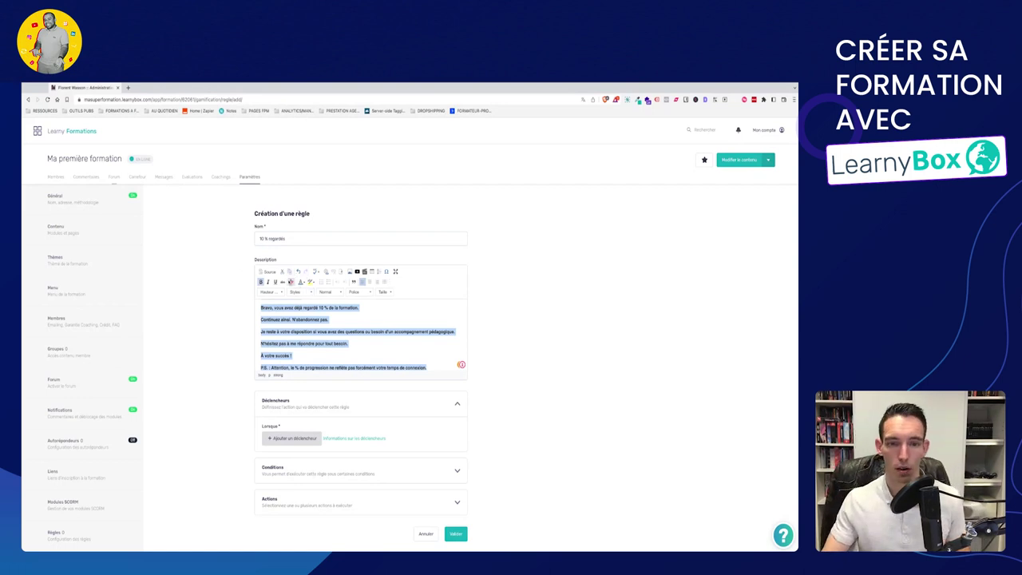
key(ctrl+b)
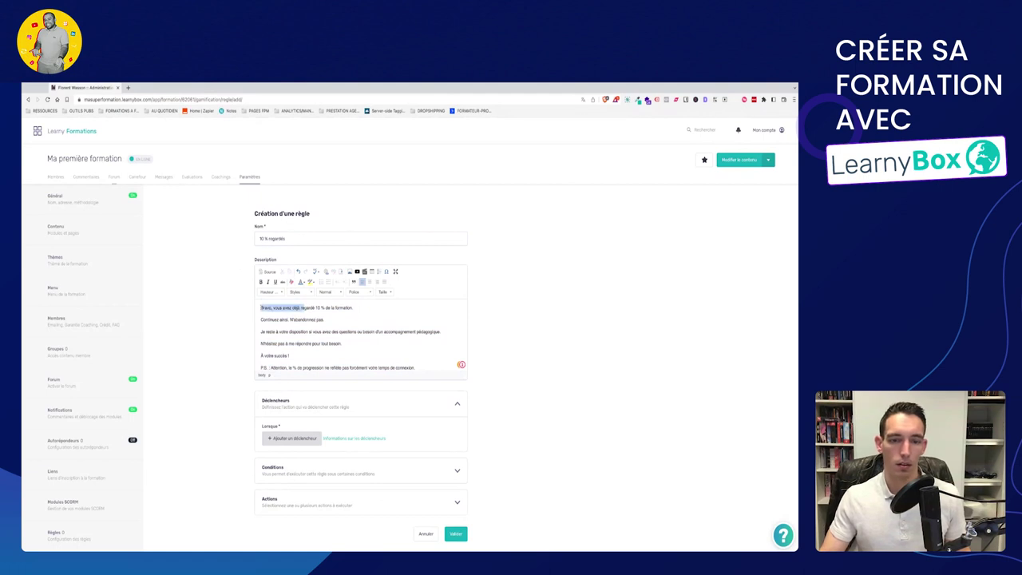
Insert the greeting "Bonjour [PRENOM]," with the first-name placeholder at the start of the rule's description.
text(Bonjour [PRENOM],)
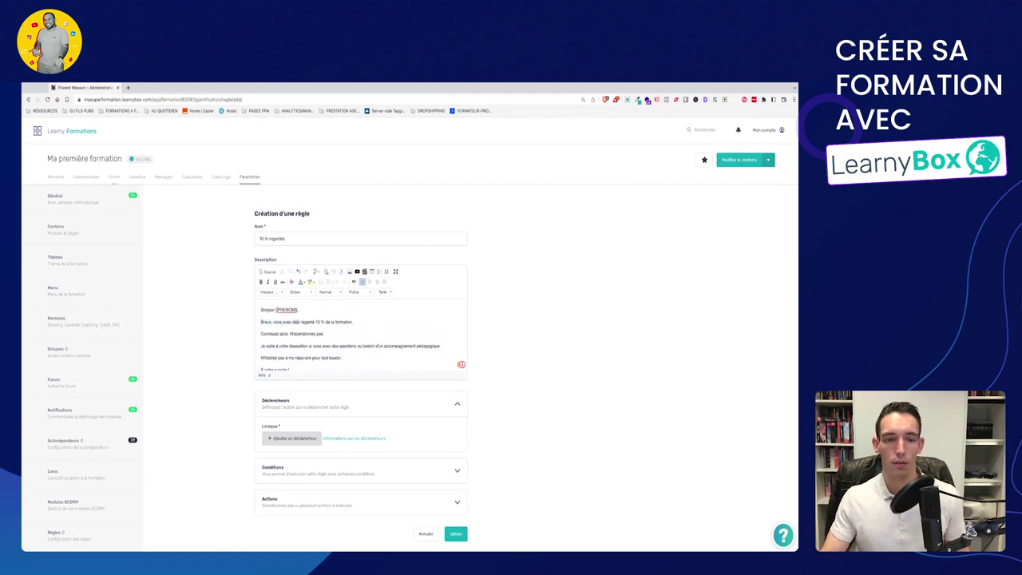
drag(276, 310, 297, 310)
scroll(300, 311, down, 1)
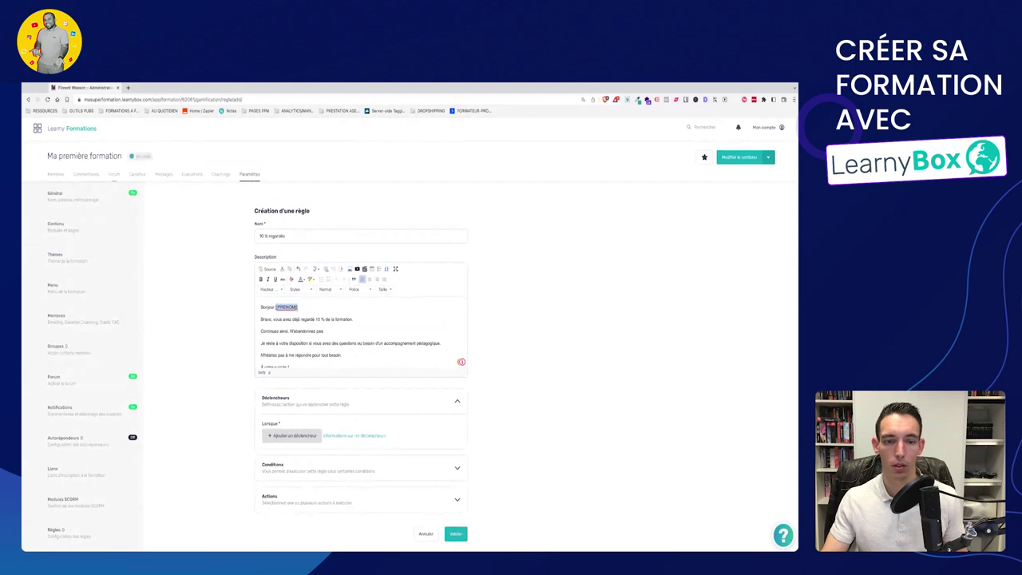
click(313, 331)
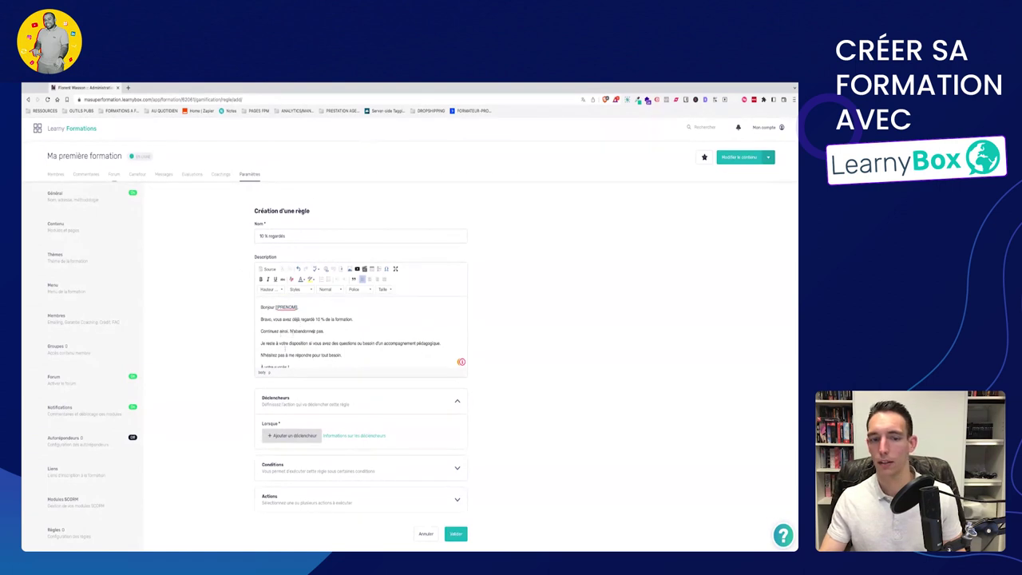
Append a bulleted list to the description covering the livret d'accueil, the next accompagnement pédagogique session, booking a rendez-vous and technical support.
scroll(313, 338, down, 1)
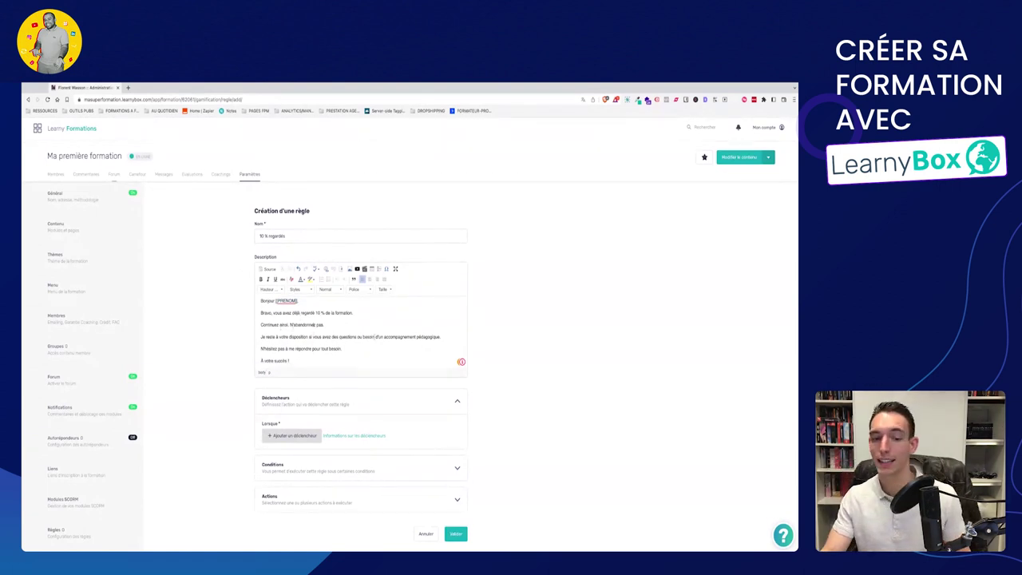
scroll(312, 325, down, 5)
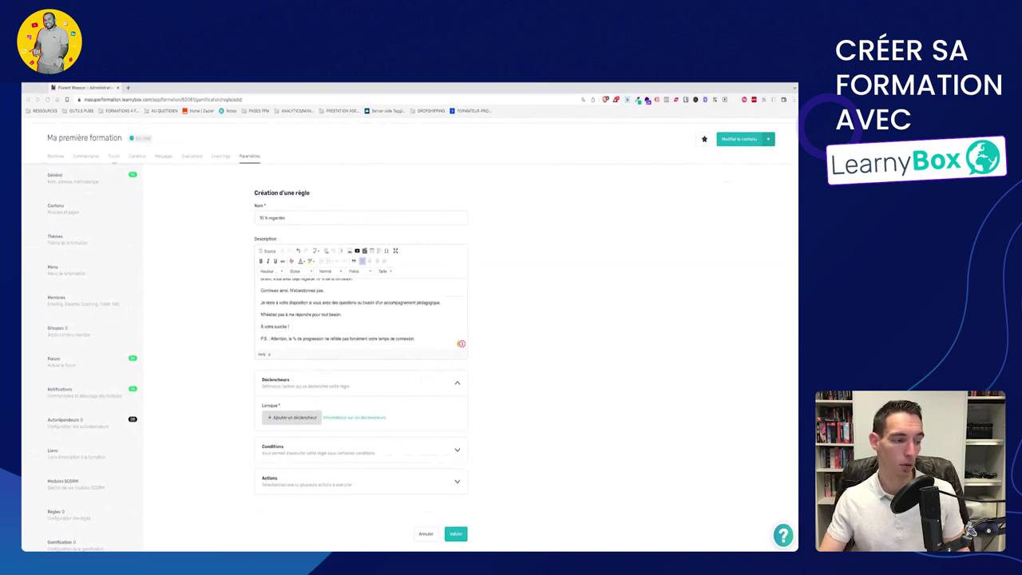
scroll(428, 337, down, 3)
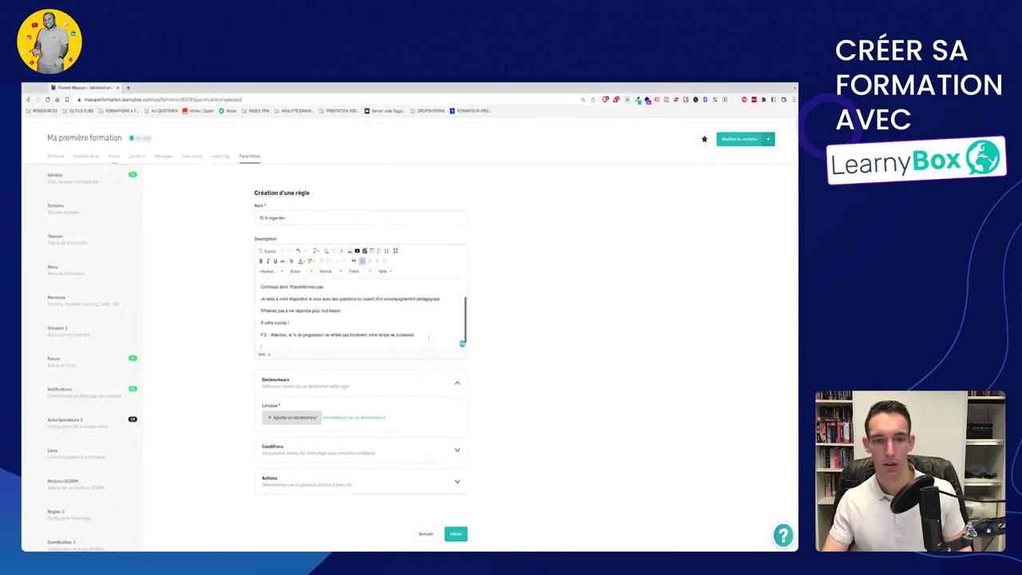
scroll(428, 338, up, 8)
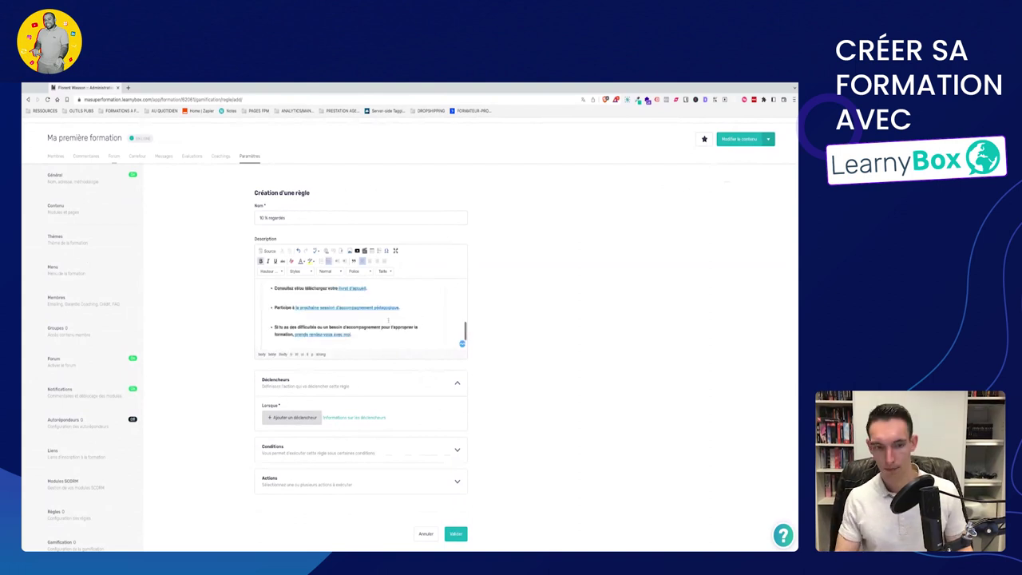
scroll(388, 320, down, 4)
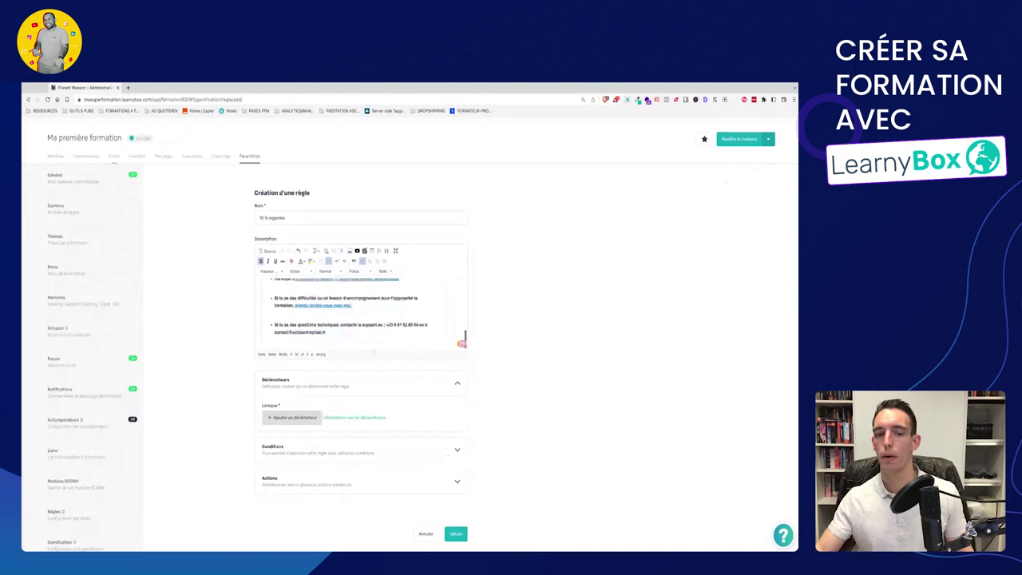
Add a trigger to the rule that fires when "Le membre atteint la progression" of 10 %.
click(292, 419)
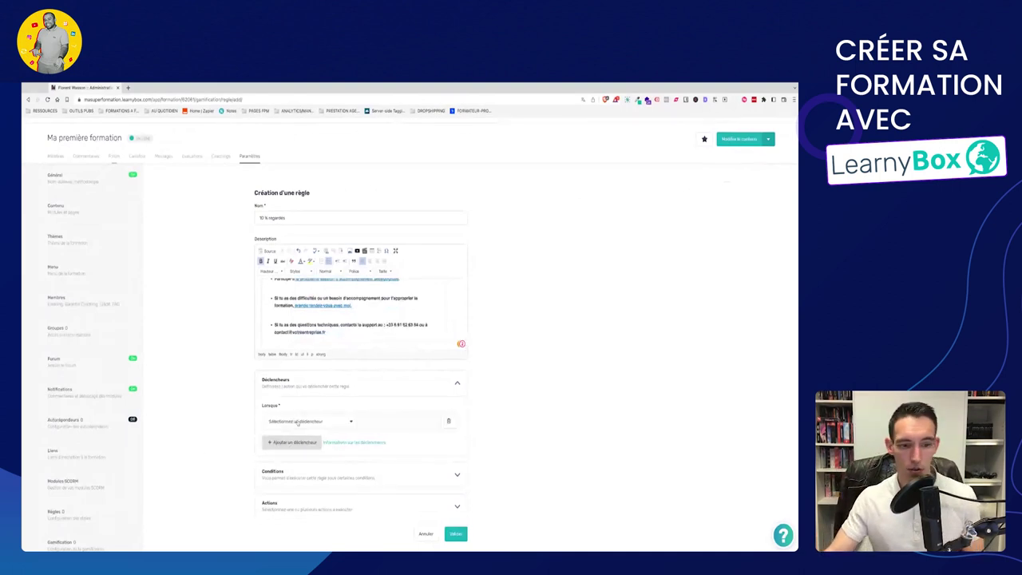
click(297, 422)
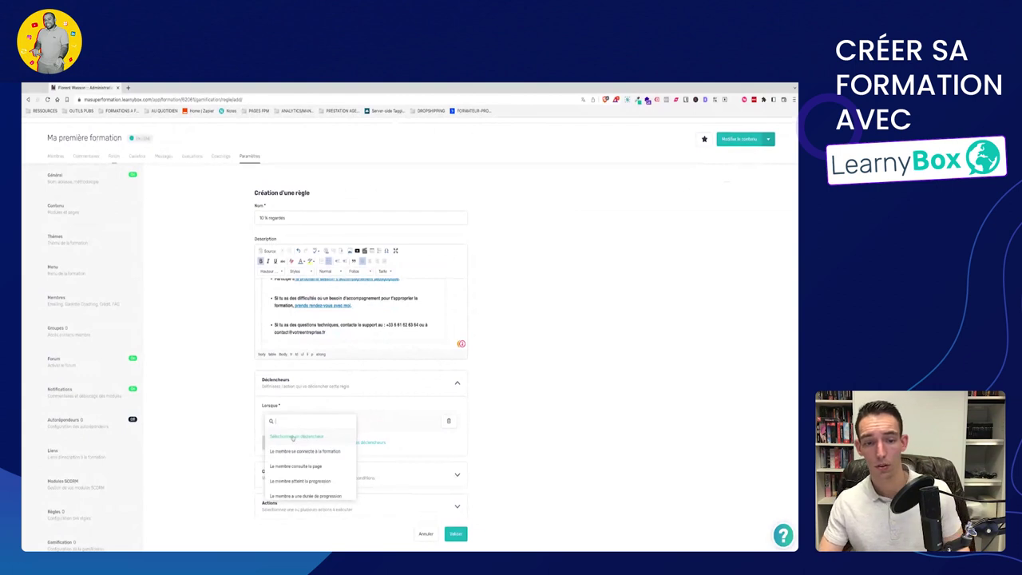
scroll(296, 469, down, 1)
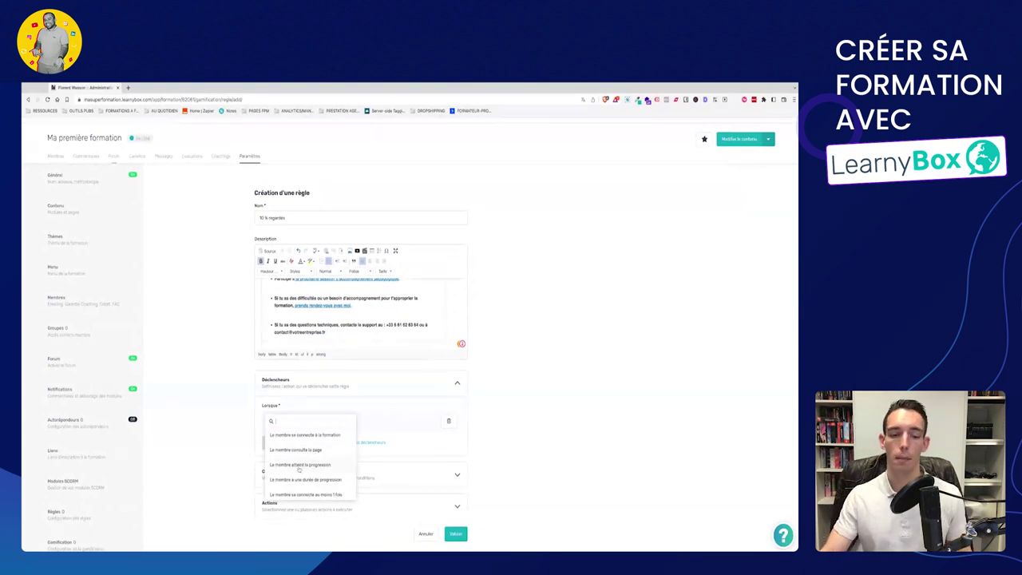
click(301, 467)
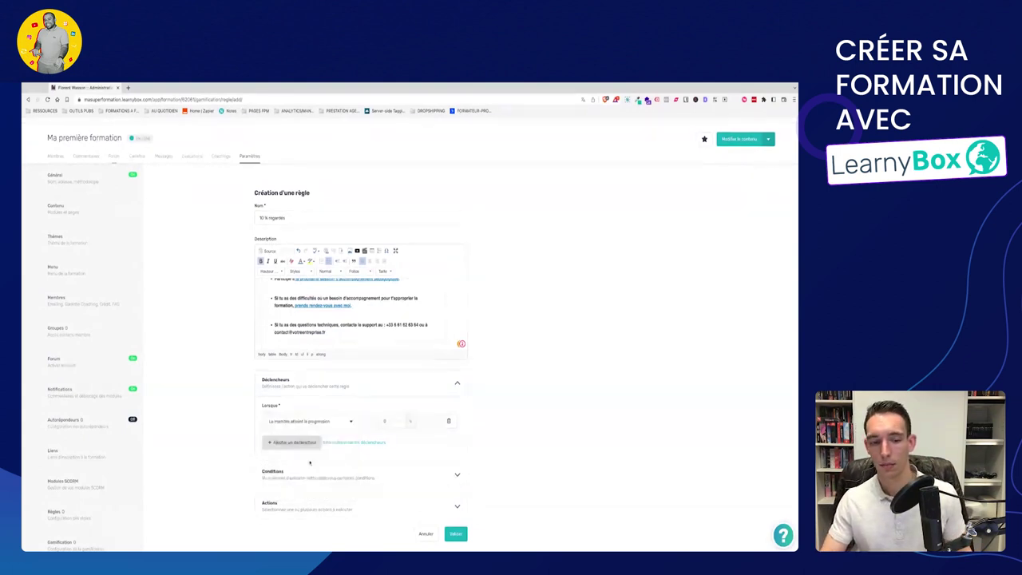
click(391, 421)
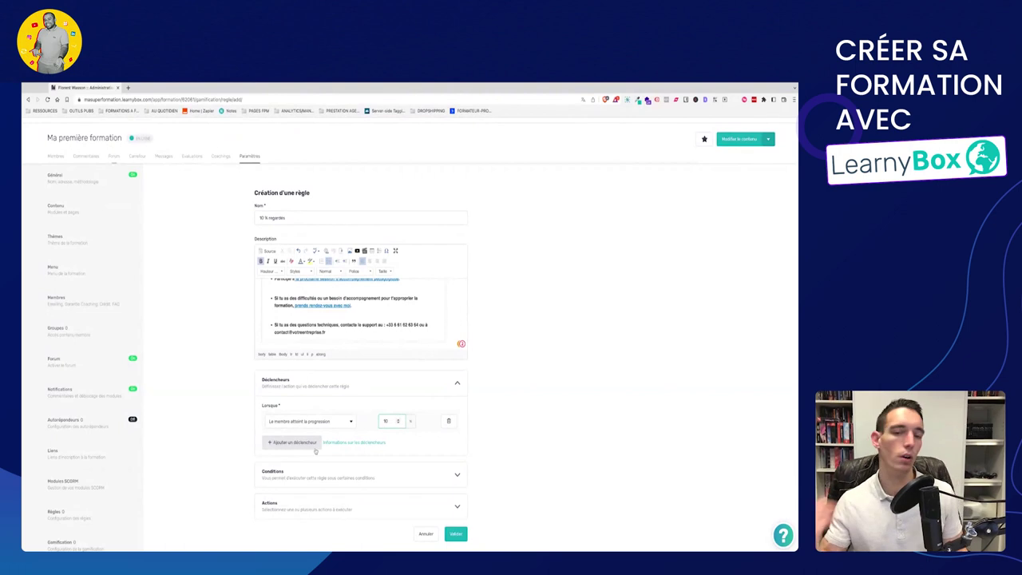
Add an empty action to the rule's actions to execute and display the available action types.
scroll(300, 413, down, 1)
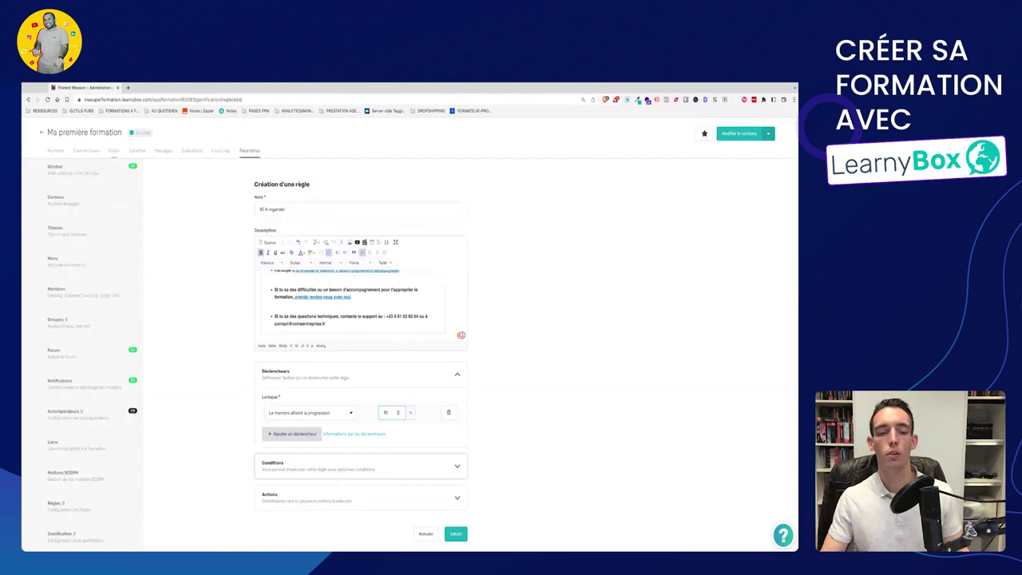
click(331, 497)
scroll(343, 495, down, 2)
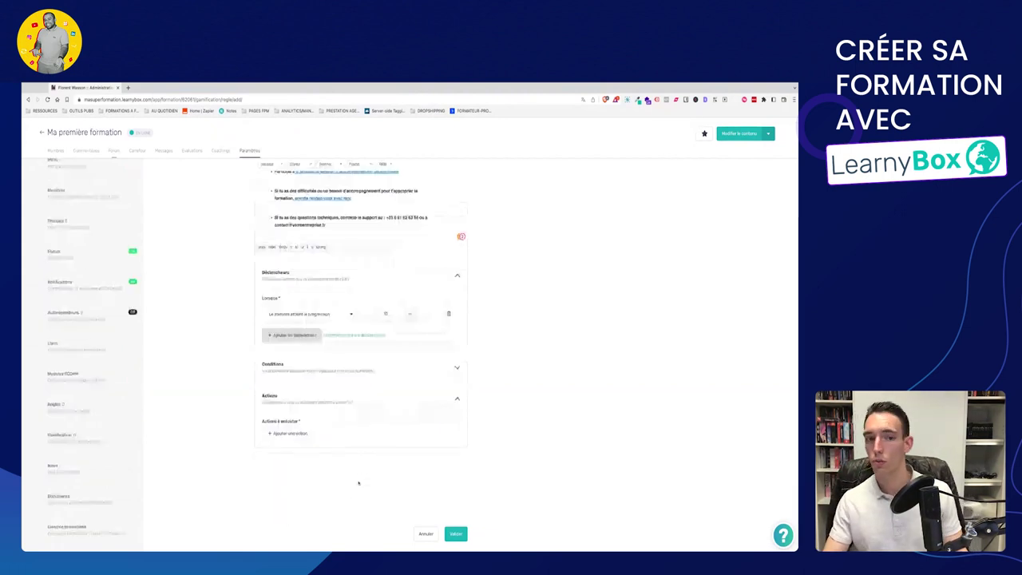
click(289, 437)
click(298, 441)
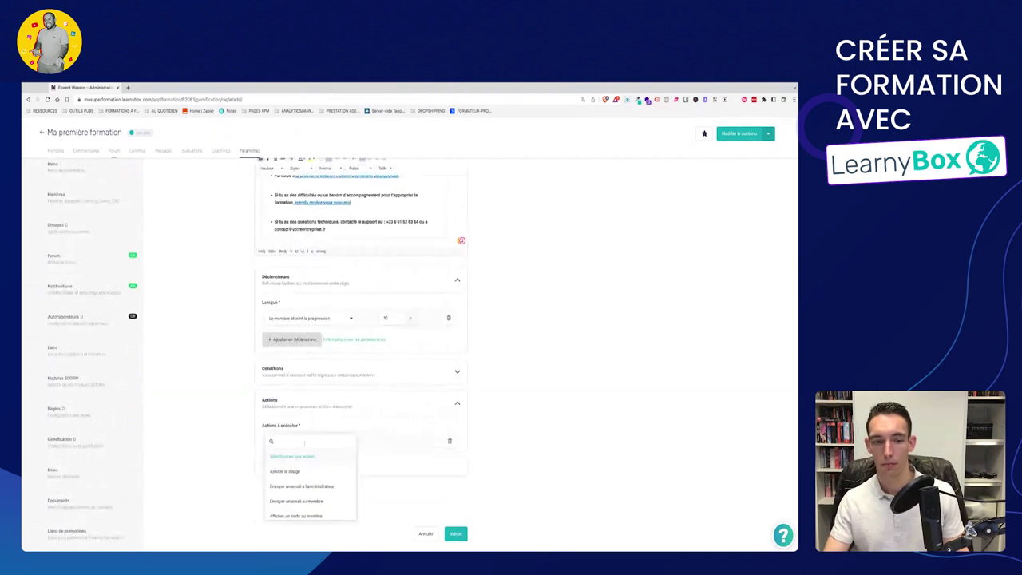
Cut the entire encouragement message, from the greeting to the support bullet, out of the rule's description.
scroll(411, 449, up, 3)
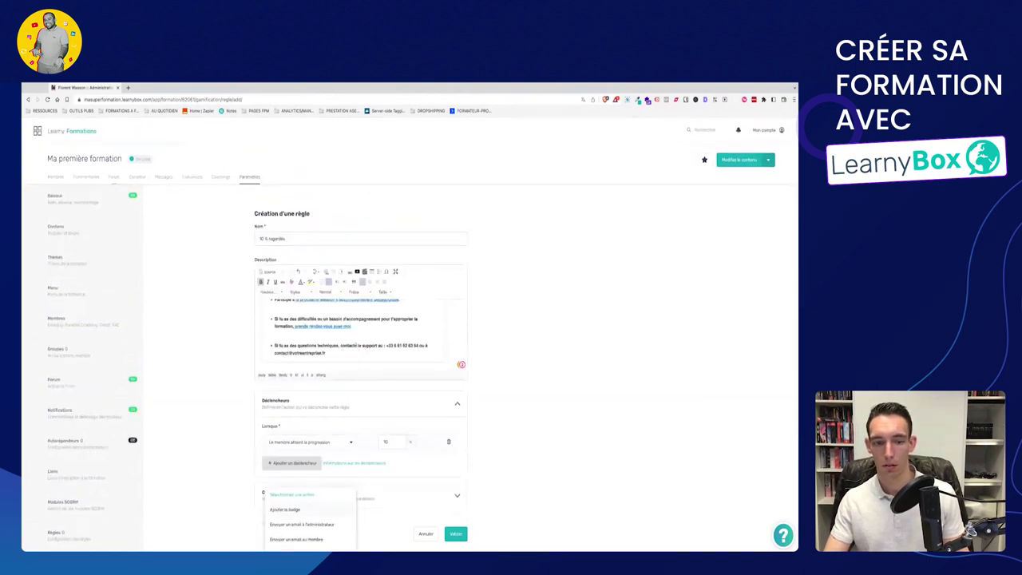
scroll(457, 337, up, 1)
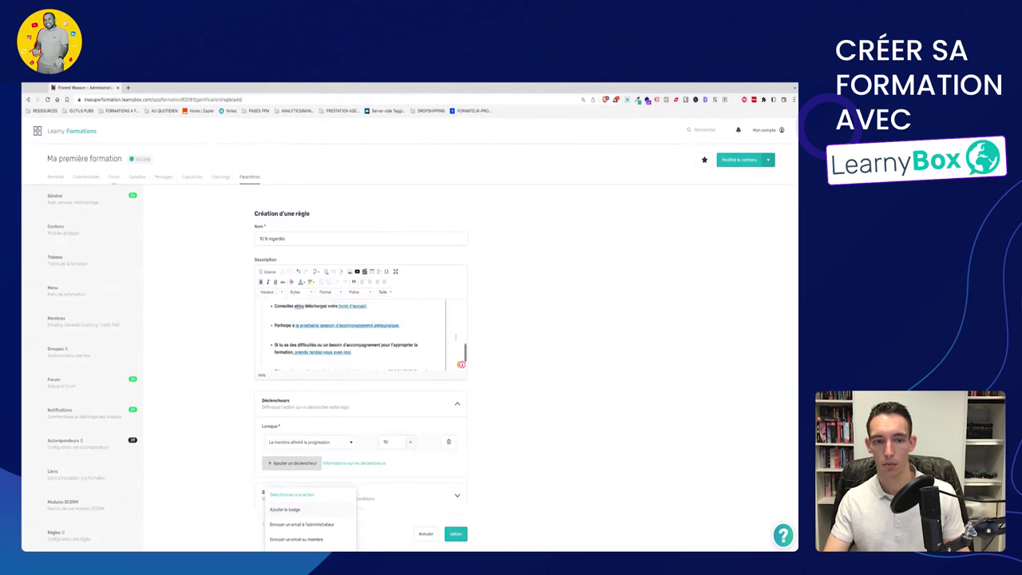
scroll(447, 336, down, 2)
scroll(501, 370, down, 1)
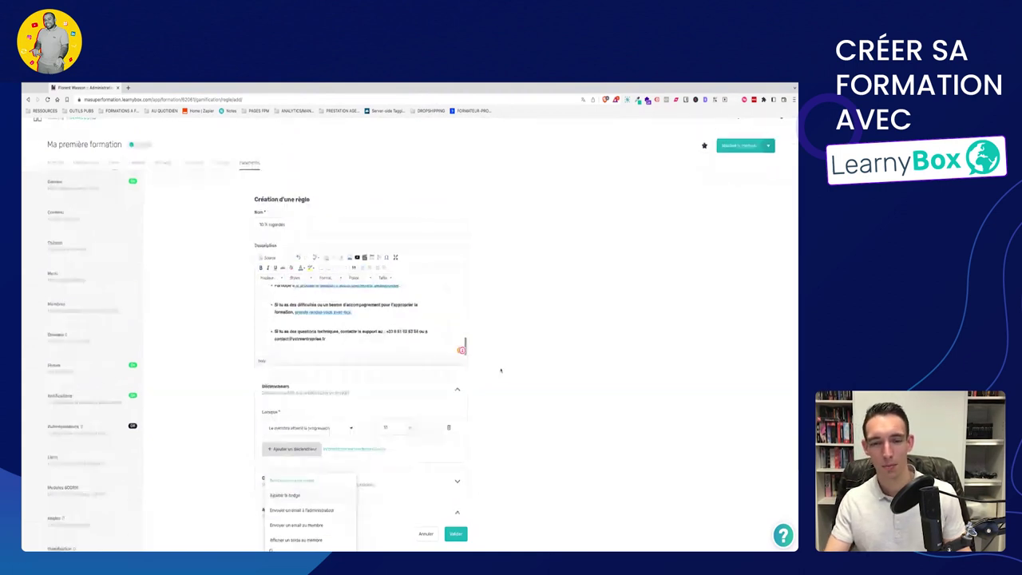
scroll(501, 370, down, 3)
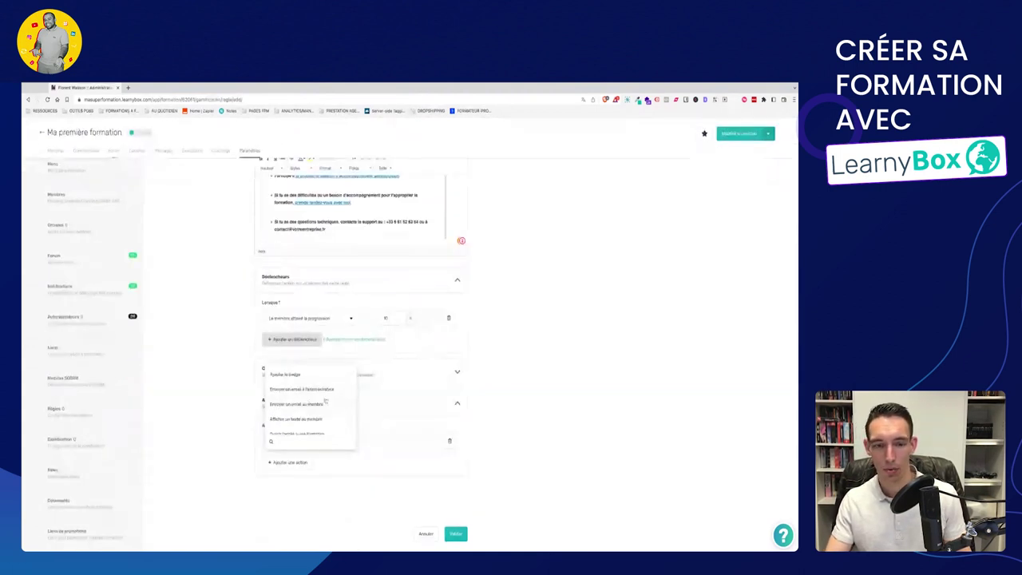
scroll(325, 402, up, 3)
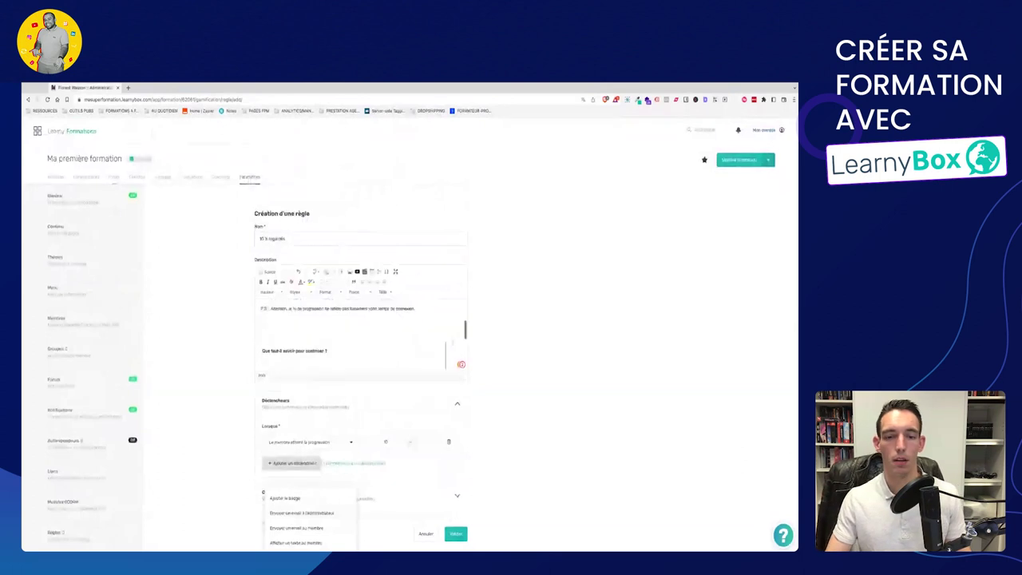
scroll(359, 336, up, 3)
click(261, 309)
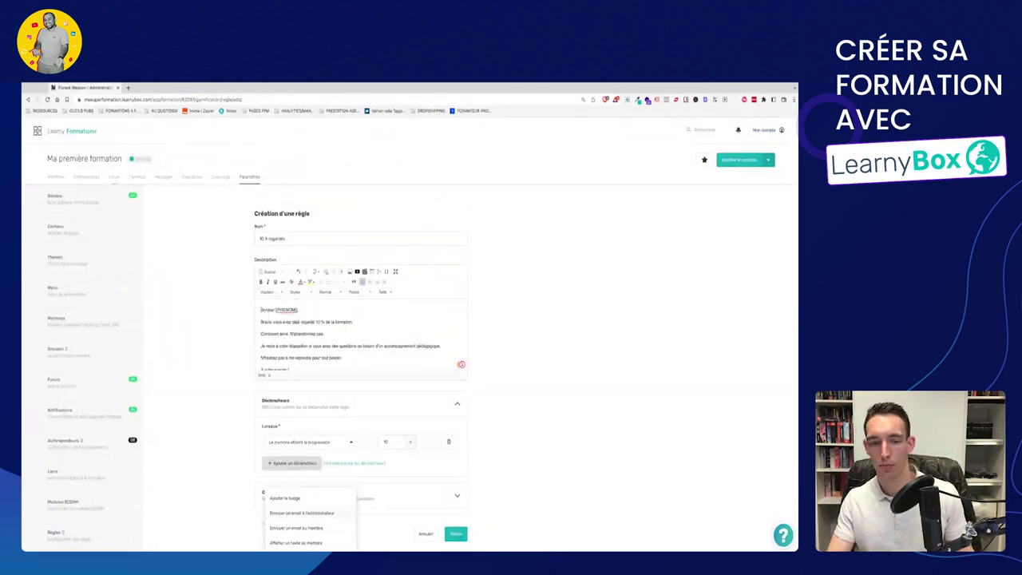
key(ctrl+a)
key(BackSpace)
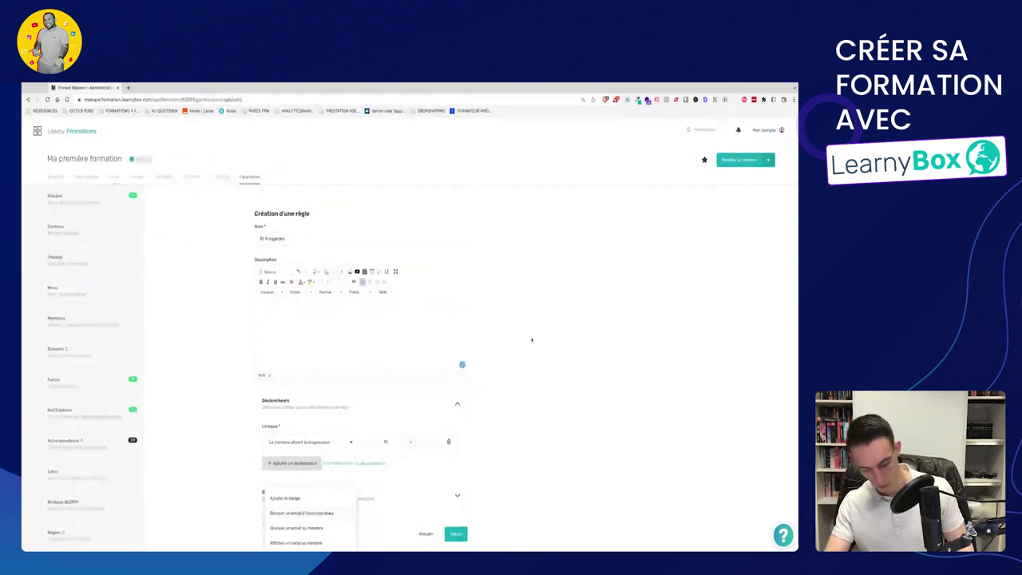
Set the rule's action to "Envoyer un email au membre" and paste the cut encouragement message as the email's message.
scroll(514, 333, down, 3)
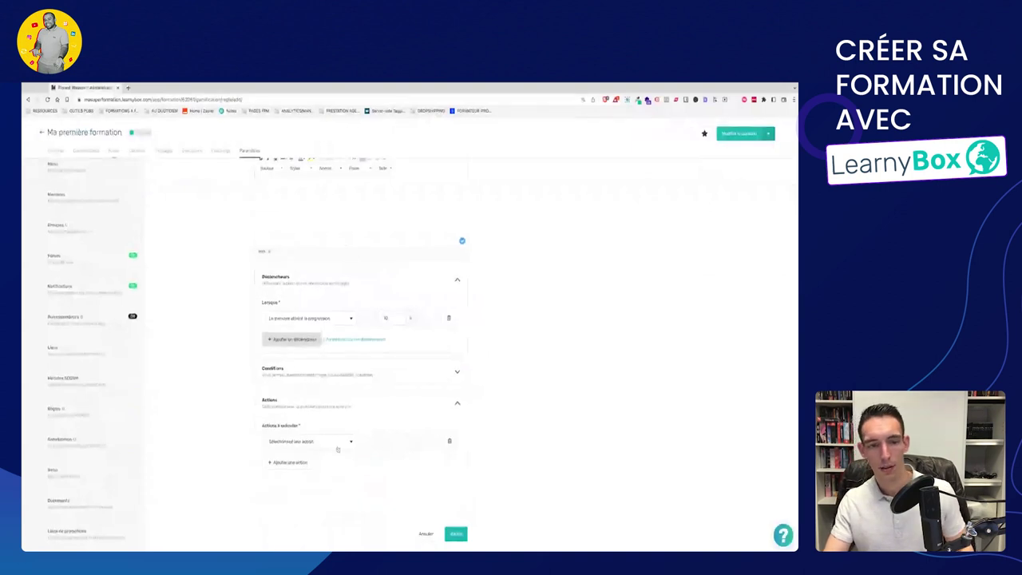
click(341, 443)
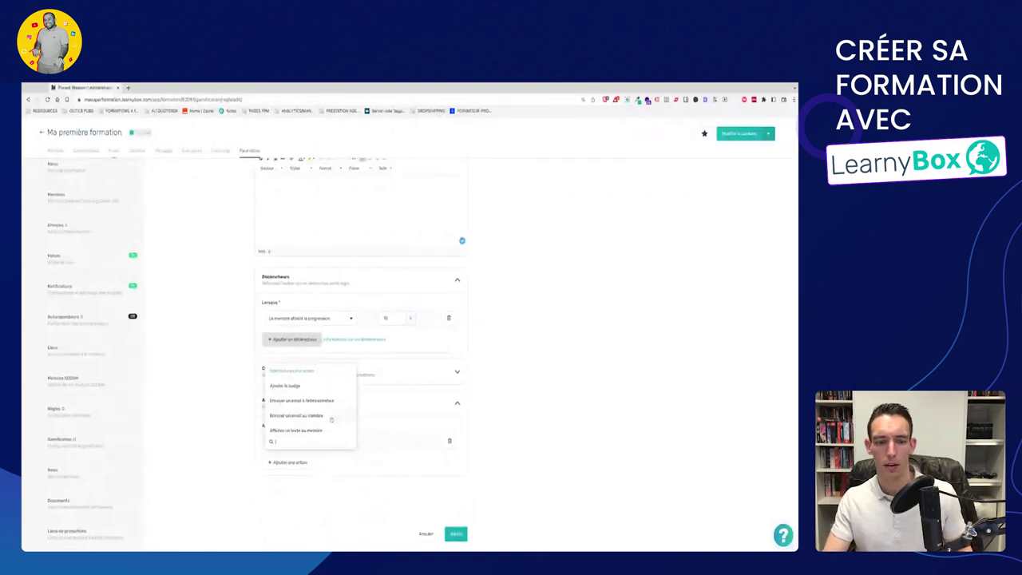
click(284, 416)
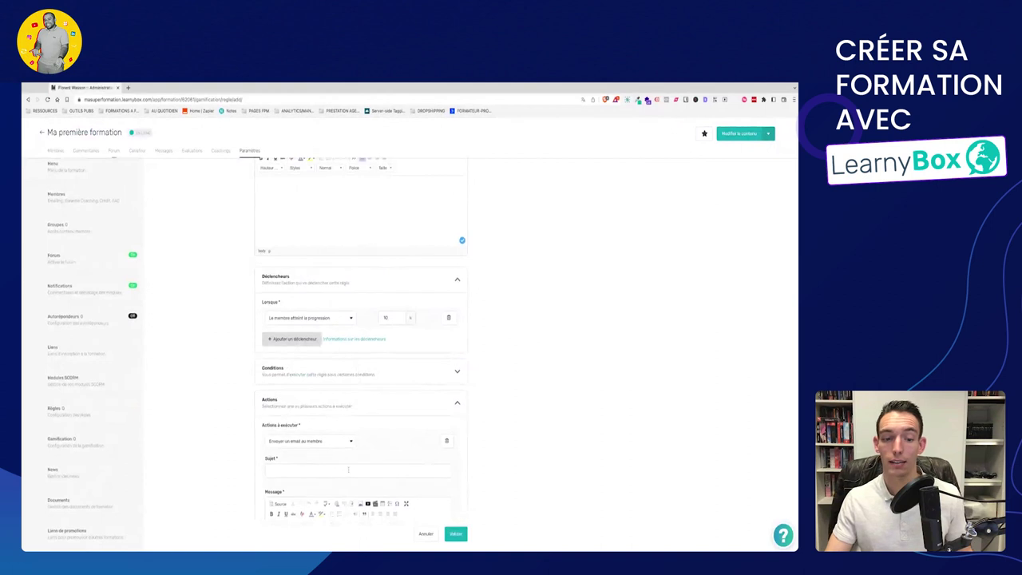
scroll(336, 497, down, 1)
scroll(336, 496, down, 1)
key(ctrl+v)
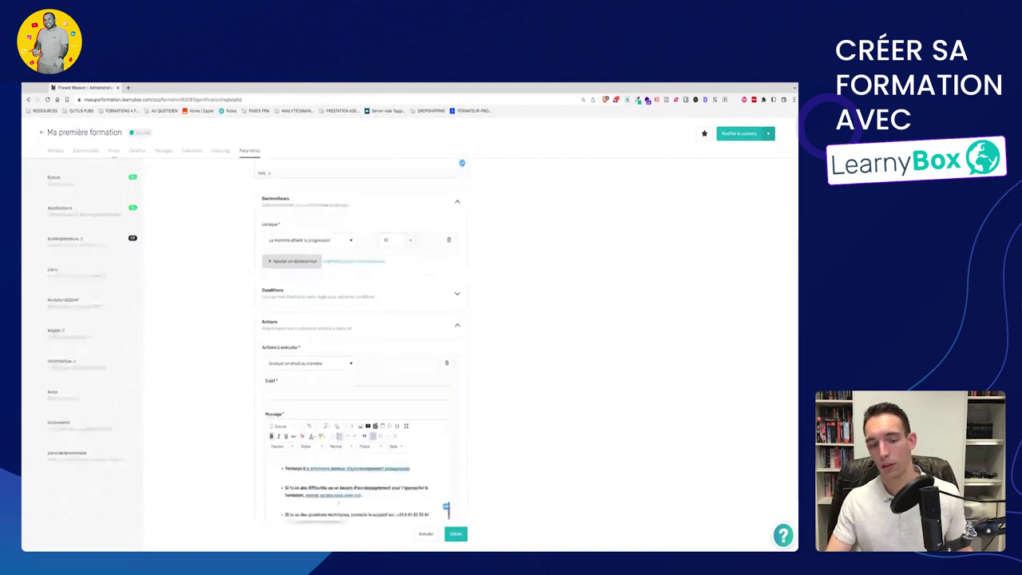
scroll(345, 497, up, 5)
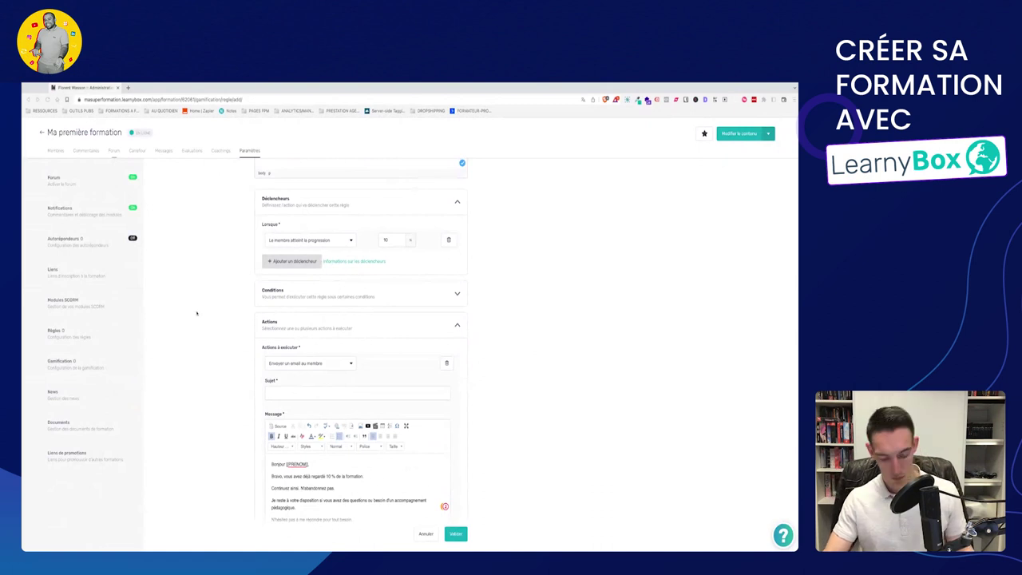
Give the member email the subject "10 % regardés" and save the rule.
click(286, 392)
text(10 % regardés)
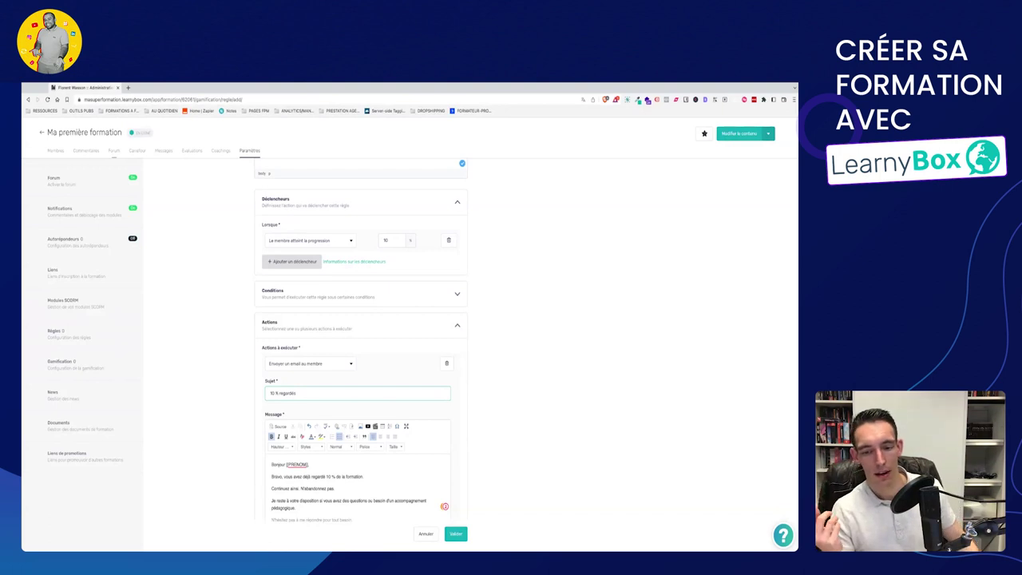
scroll(552, 434, down, 2)
scroll(339, 397, down, 3)
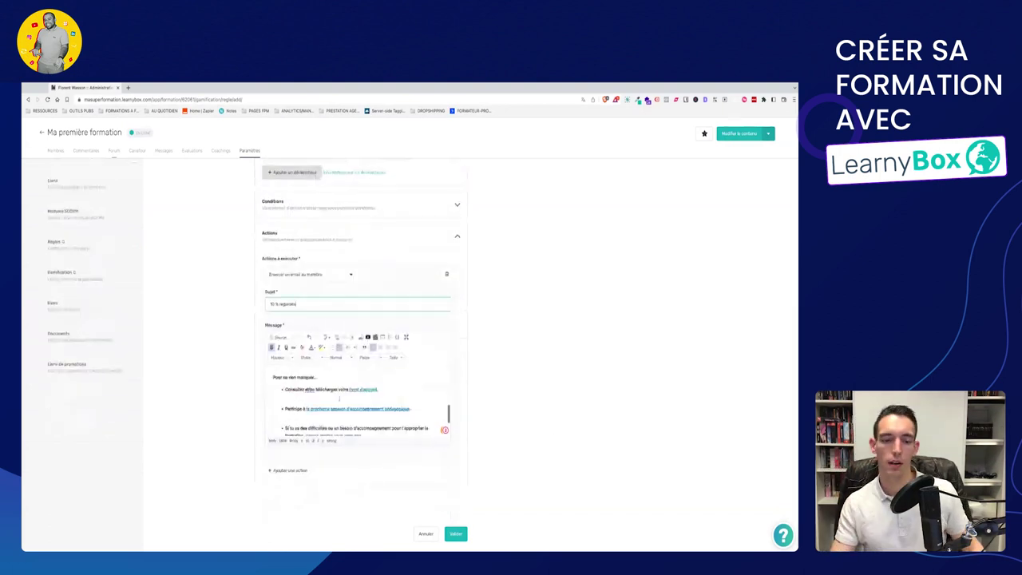
click(456, 533)
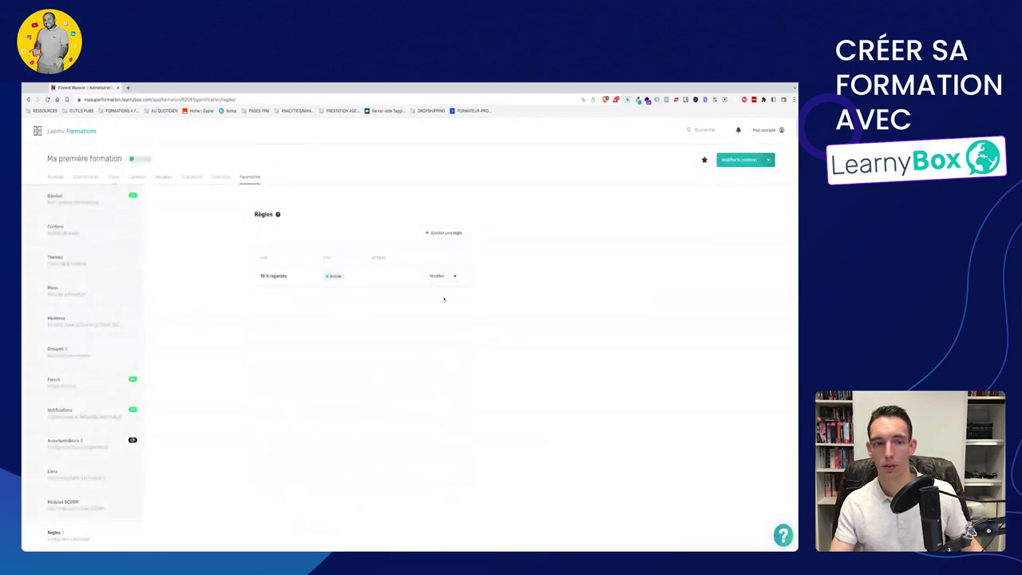
click(454, 275)
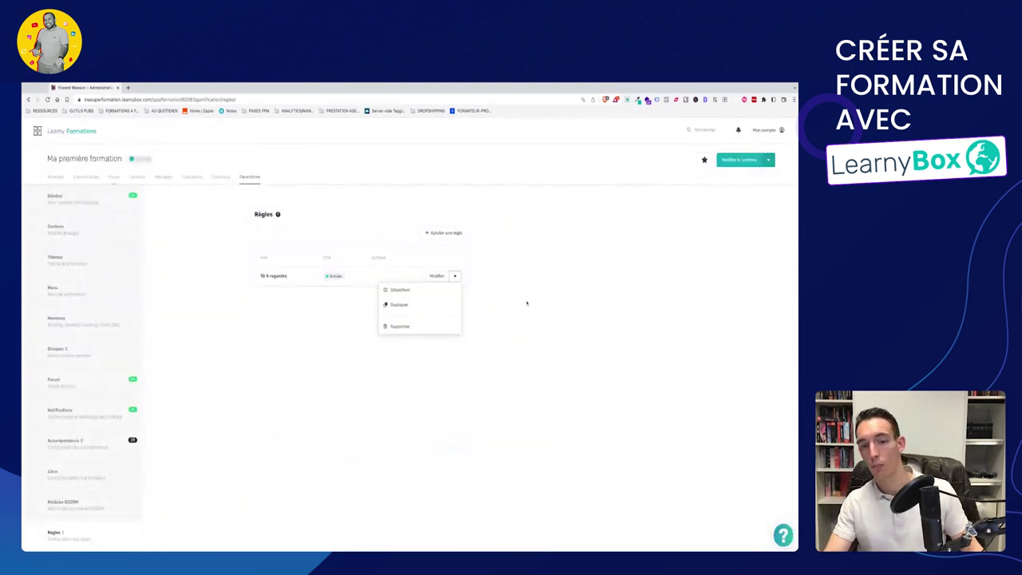
click(326, 397)
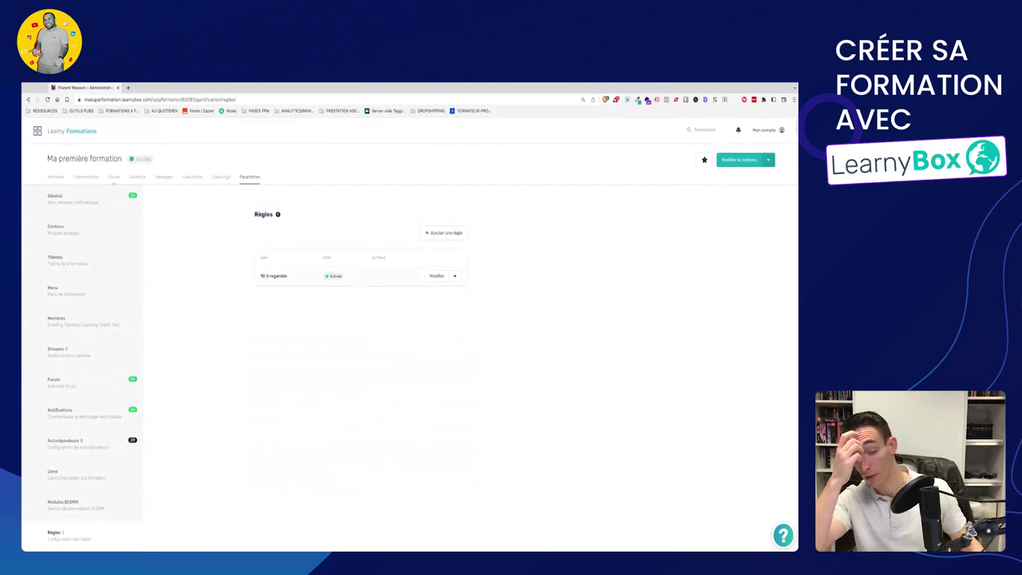
triple_click(292, 279)
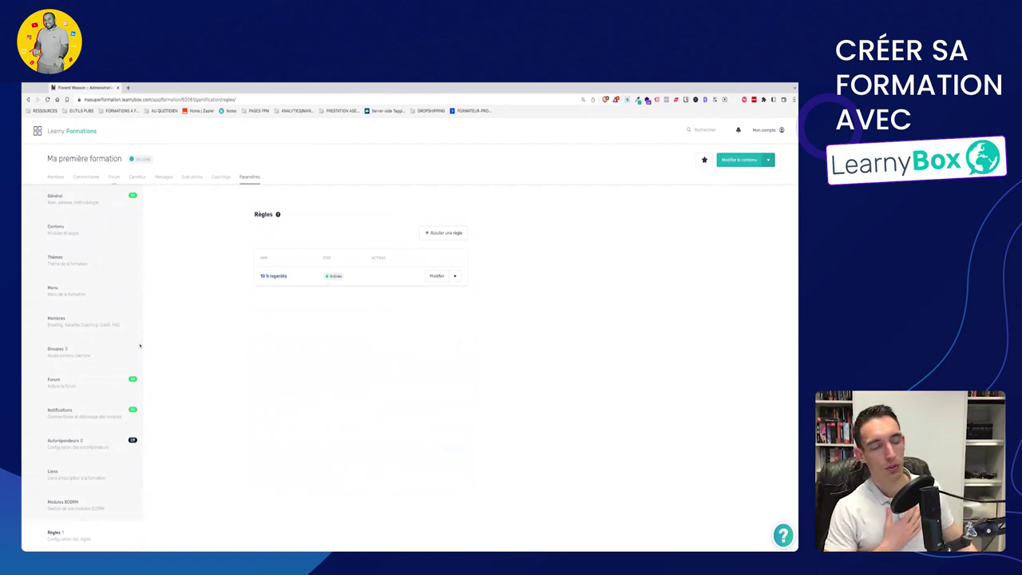
Open the configuration of the "Activité d'un membre" document in the training's documents.
scroll(121, 329, down, 3)
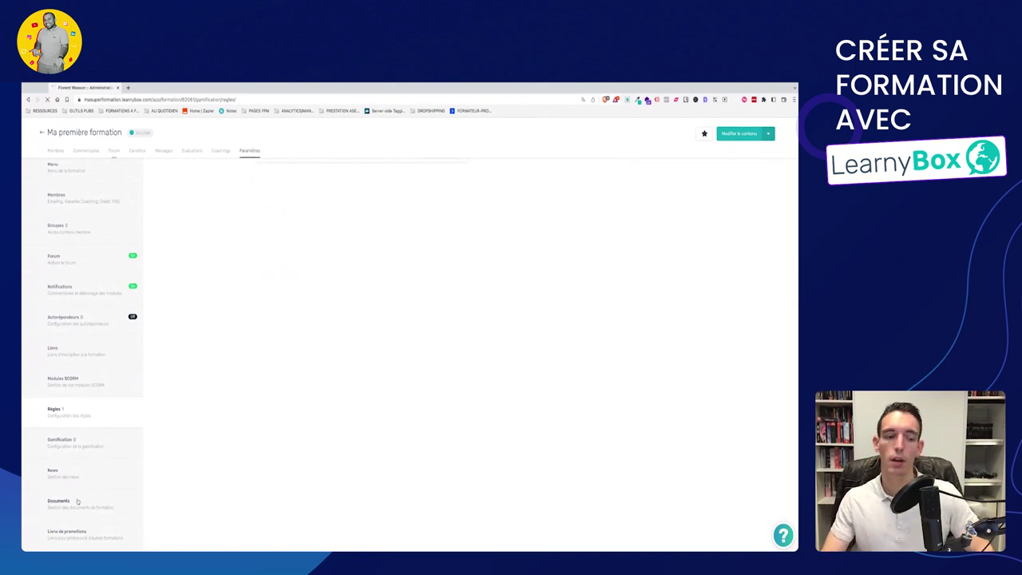
click(77, 500)
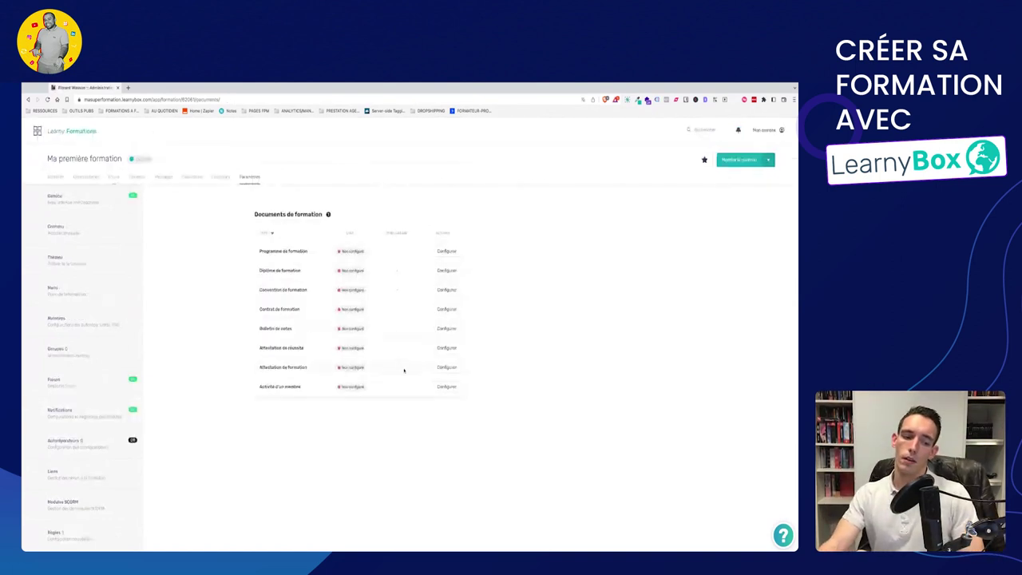
click(445, 388)
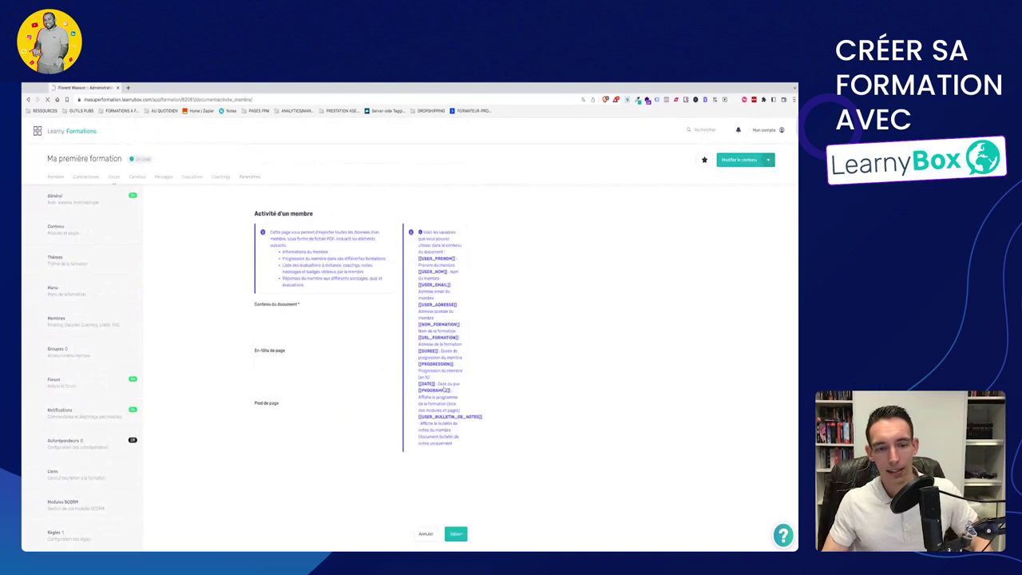
Paste the company details template (Nom Entreprise, Adresse Postale, SIREN, Site Web, Adresse e-mail) into the document's page footer.
scroll(358, 427, down, 2)
scroll(358, 428, down, 3)
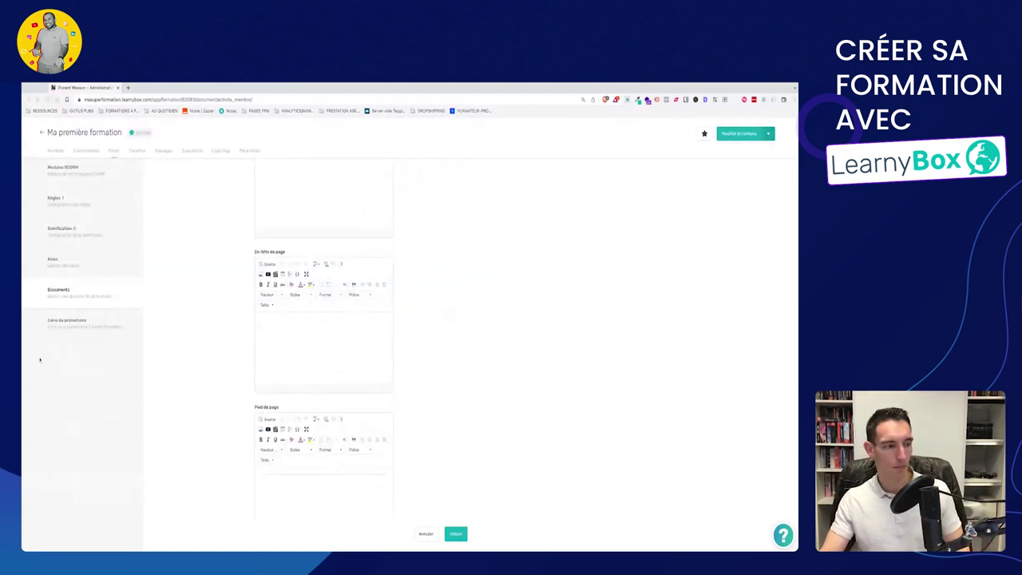
scroll(39, 359, down, 1)
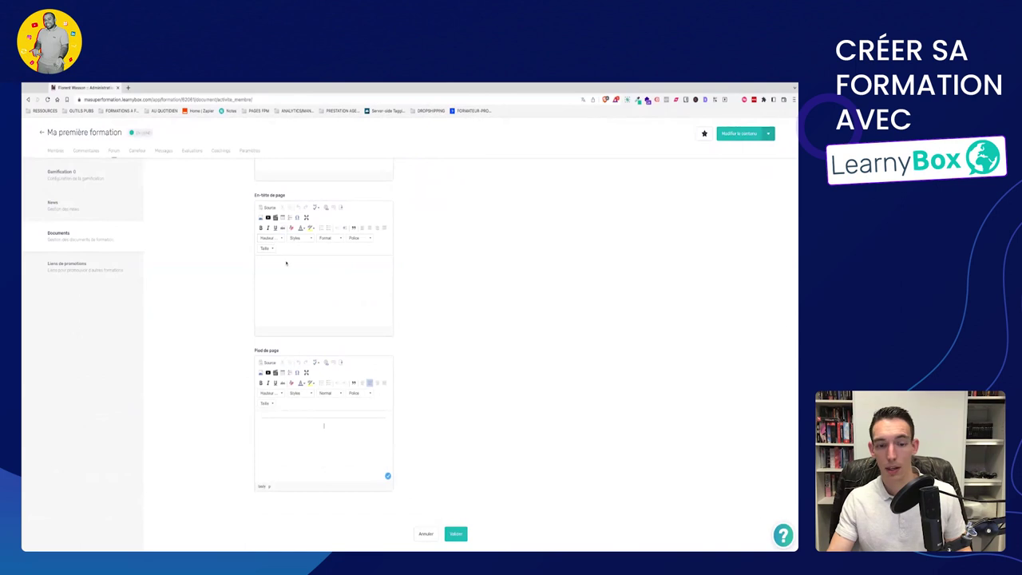
key(ctrl+v)
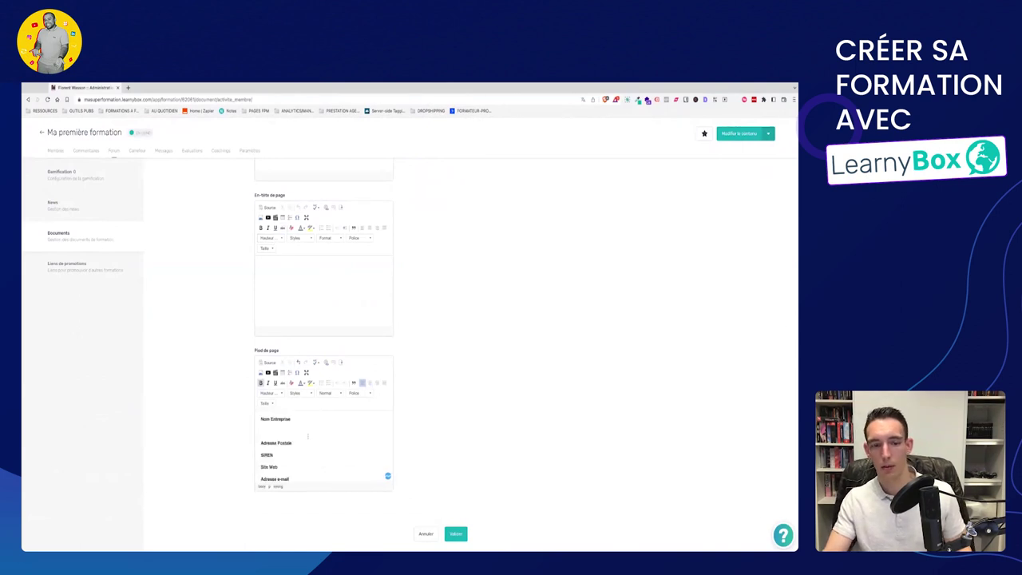
Clear the formatting of all the company detail lines in the page footer and centre them.
drag(259, 417, 336, 488)
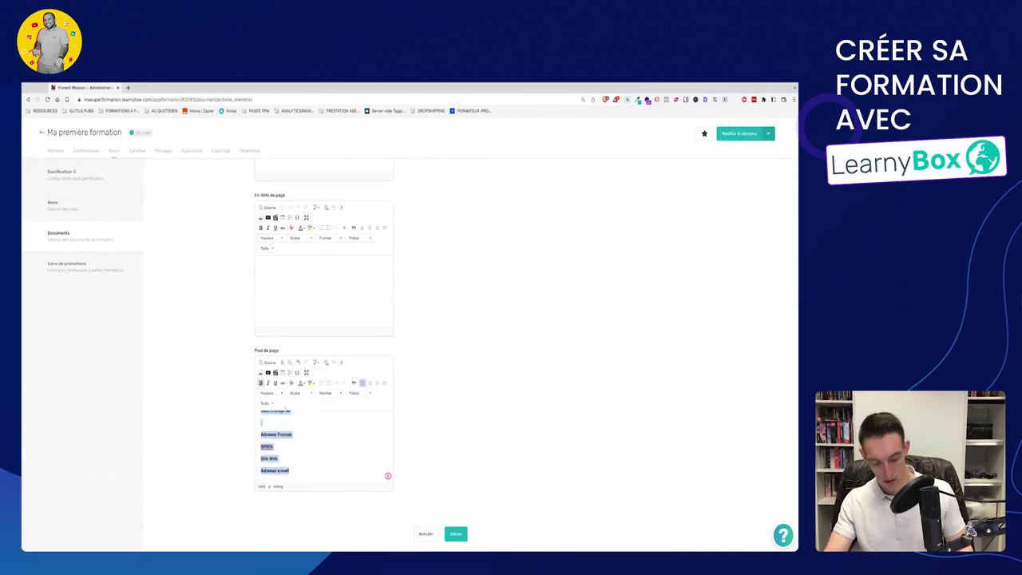
click(292, 383)
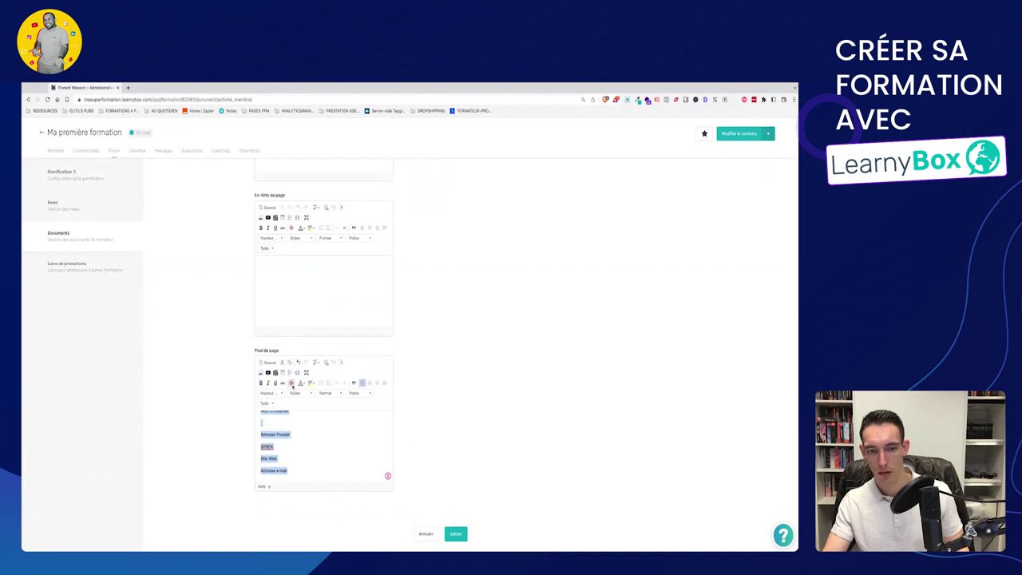
click(368, 385)
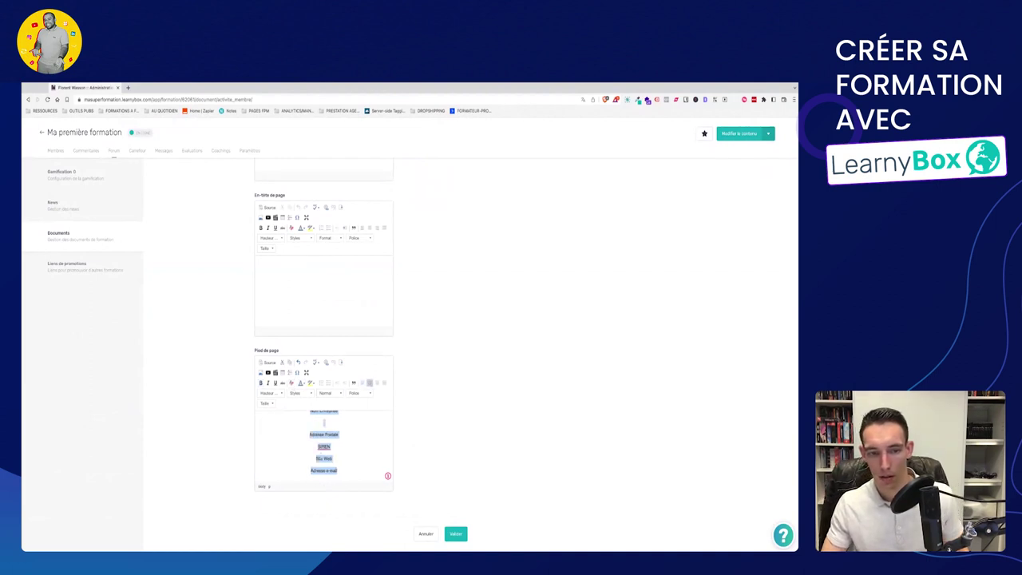
Copy the "Nom Entreprise" line from the page footer into the document's page header.
click(343, 438)
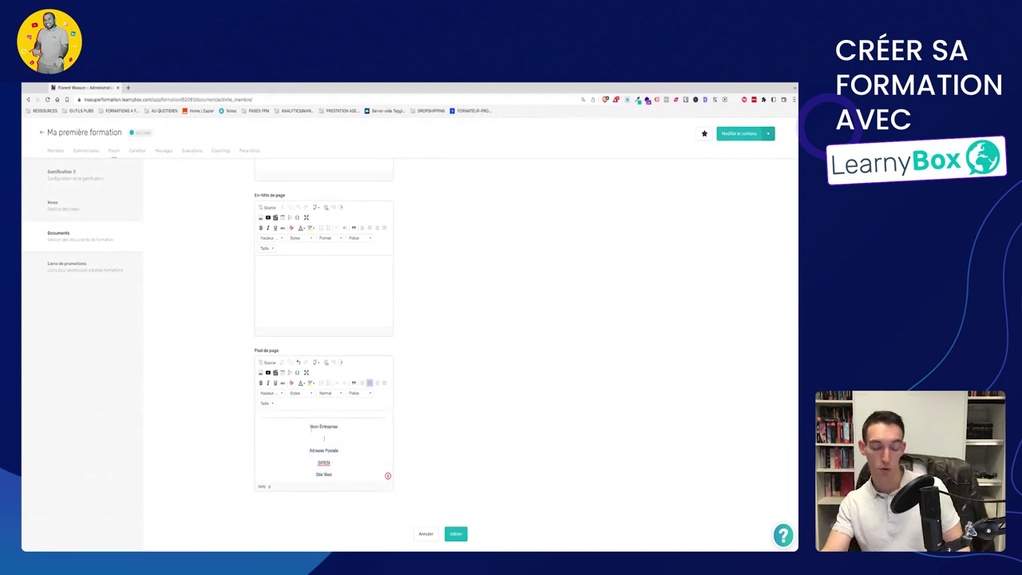
drag(310, 427, 332, 460)
click(339, 438)
scroll(324, 447, down, 1)
click(320, 434)
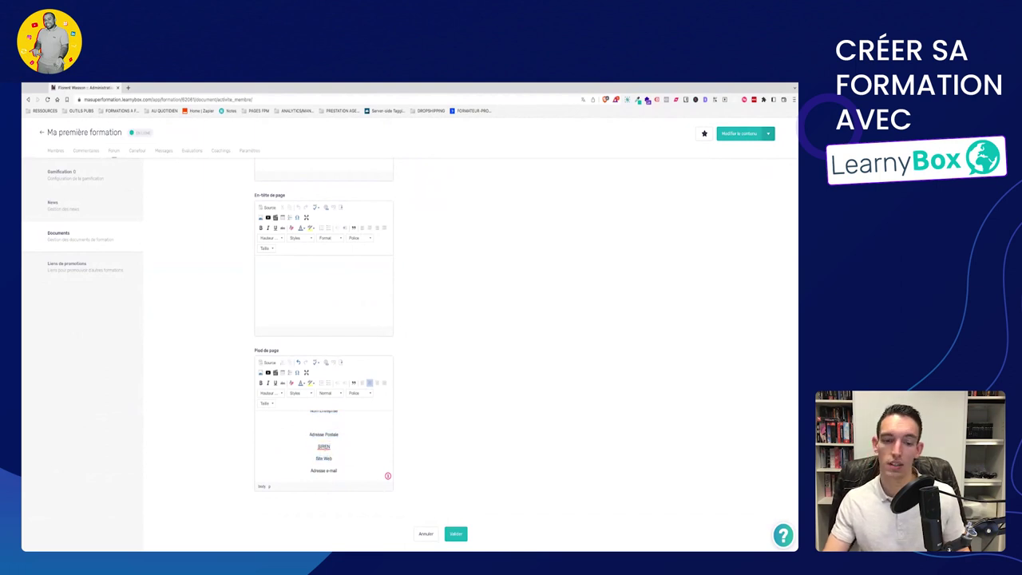
drag(309, 470, 337, 472)
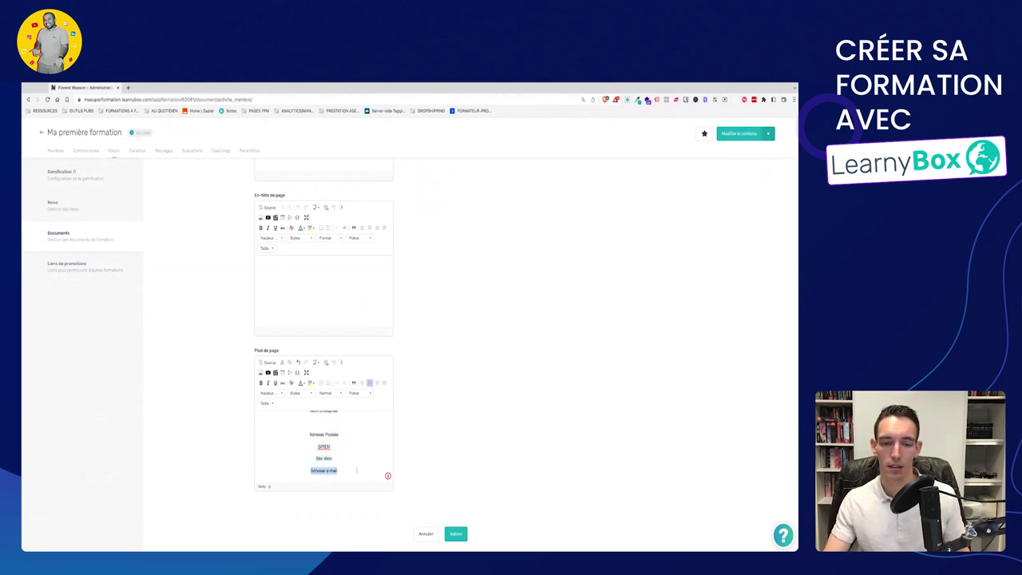
scroll(356, 469, up, 1)
drag(310, 427, 338, 426)
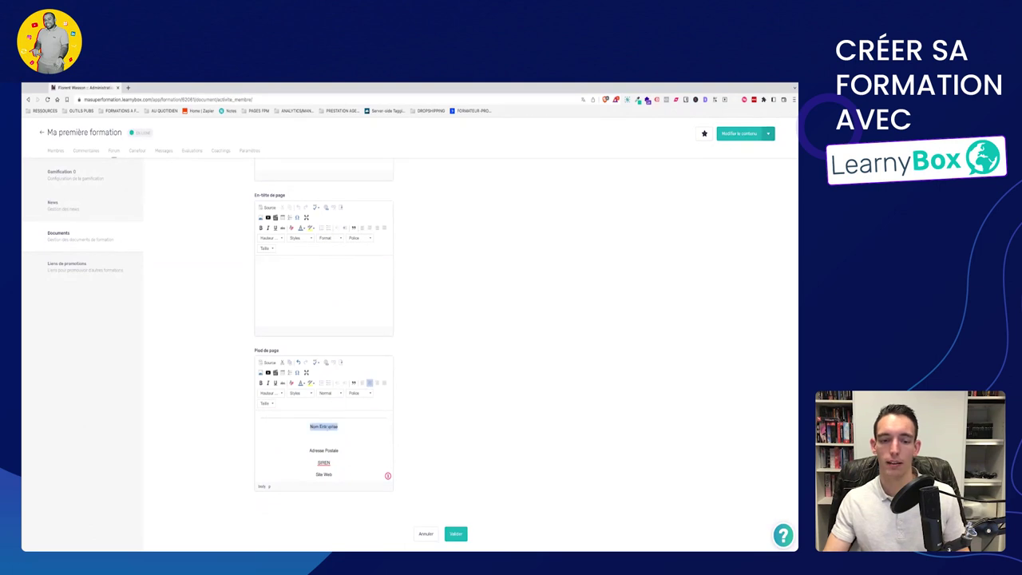
click(323, 279)
text(Nom Entreprise)
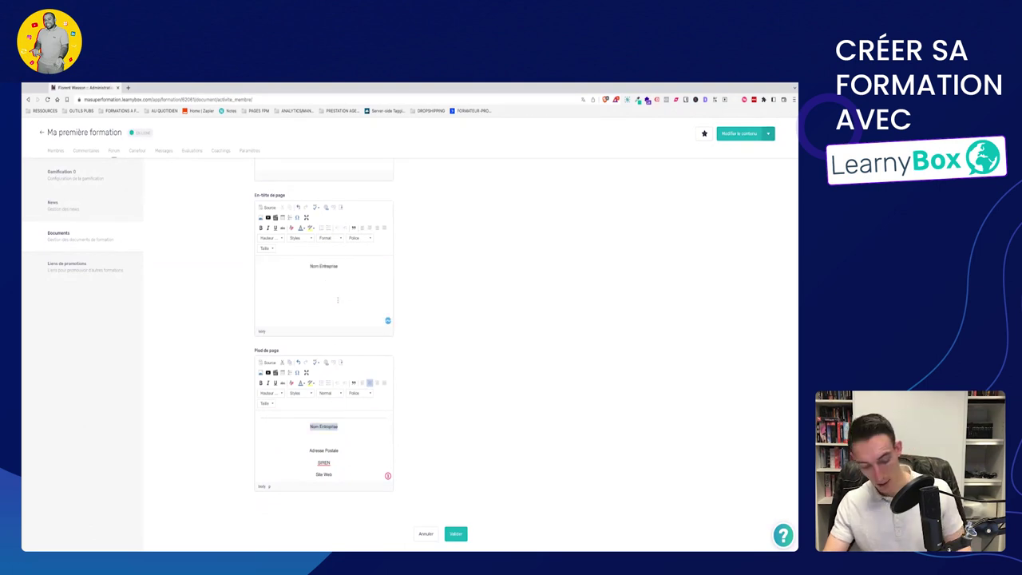
Save the "Activité d'un membre" document's configuration and publish the document.
scroll(351, 324, up, 3)
scroll(352, 325, up, 5)
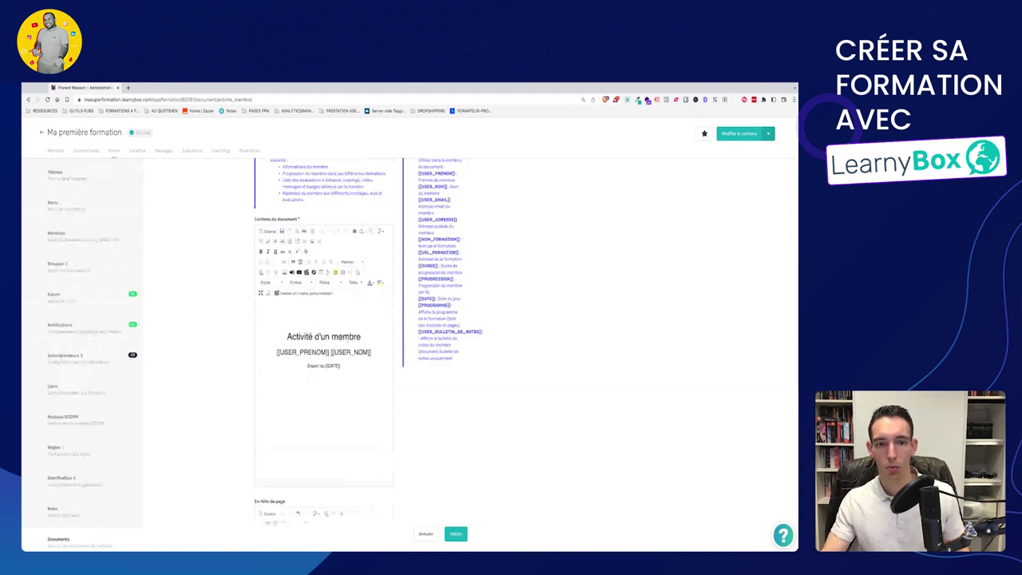
click(456, 534)
click(455, 387)
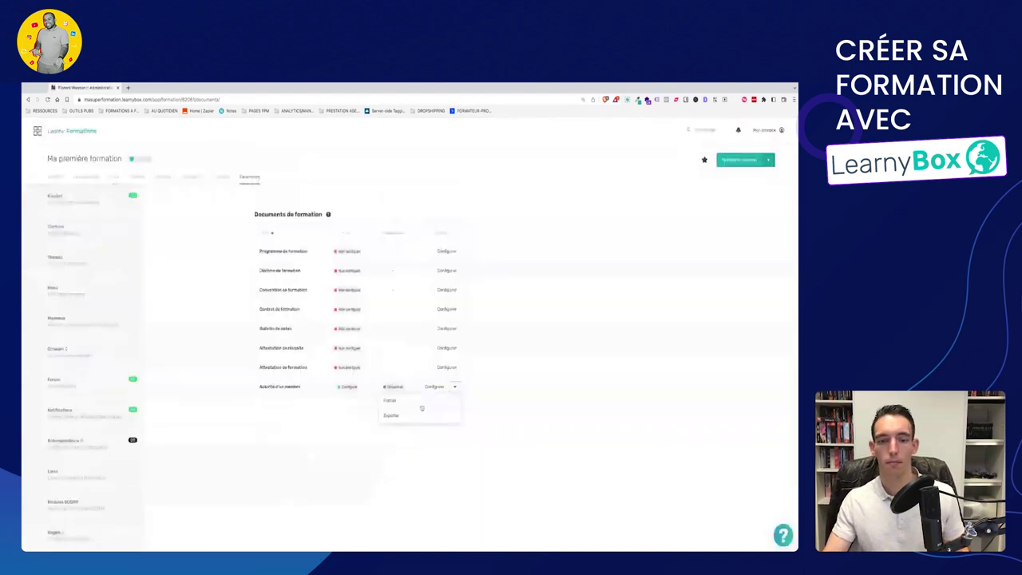
click(401, 404)
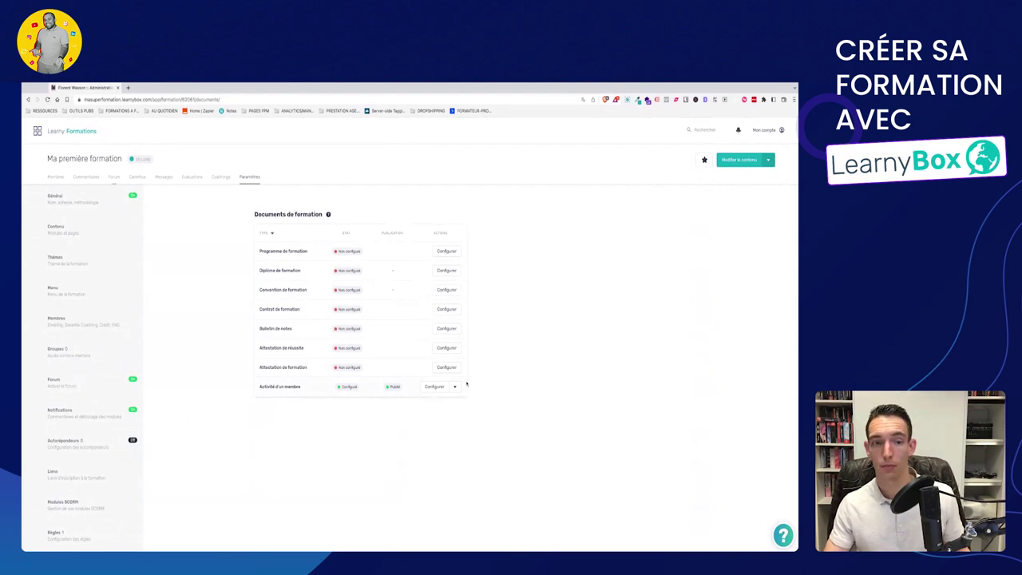
Open the export form of the "Activité d'un membre" document, check its member selection and return to the documents list.
click(456, 388)
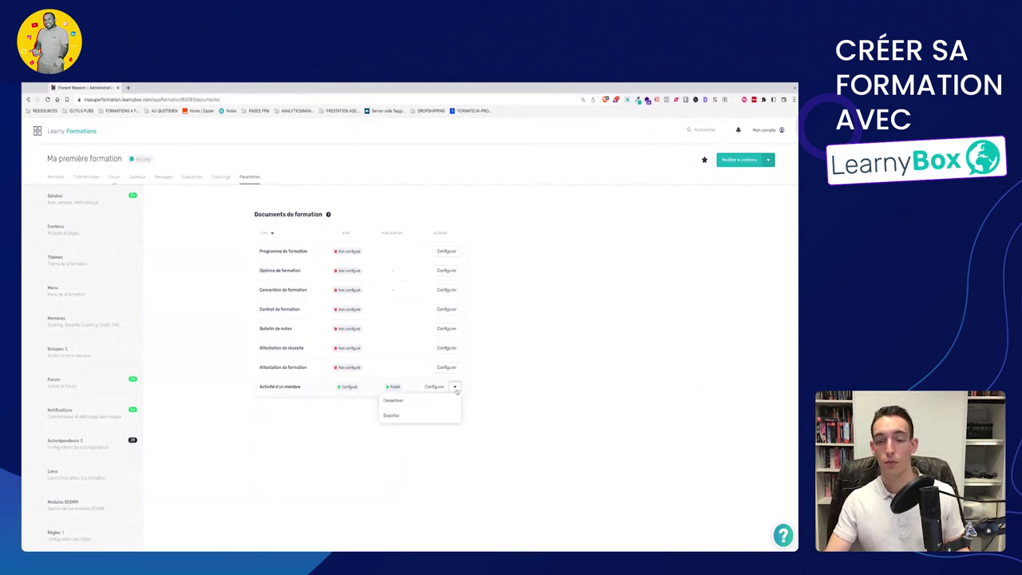
click(405, 416)
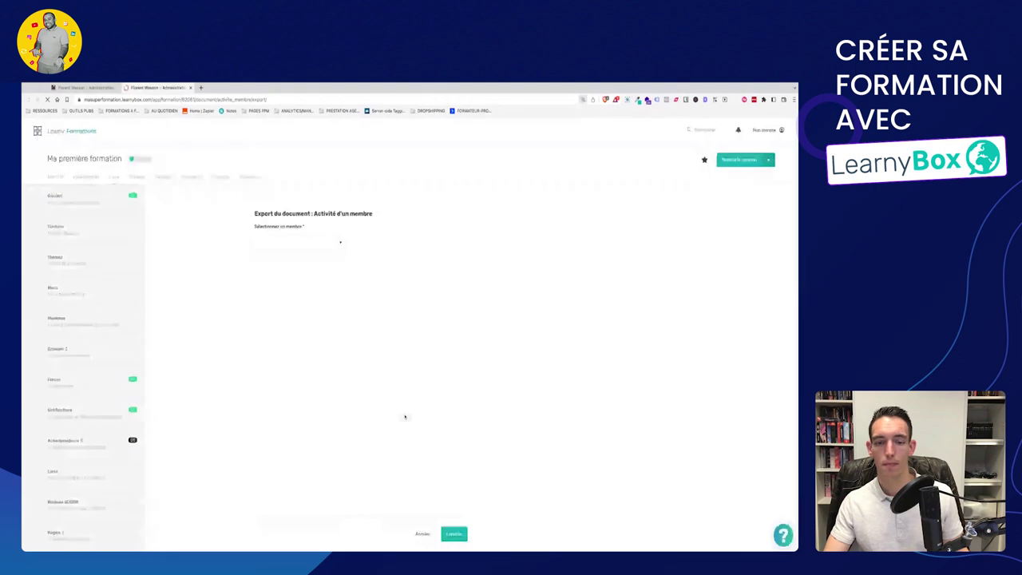
click(311, 246)
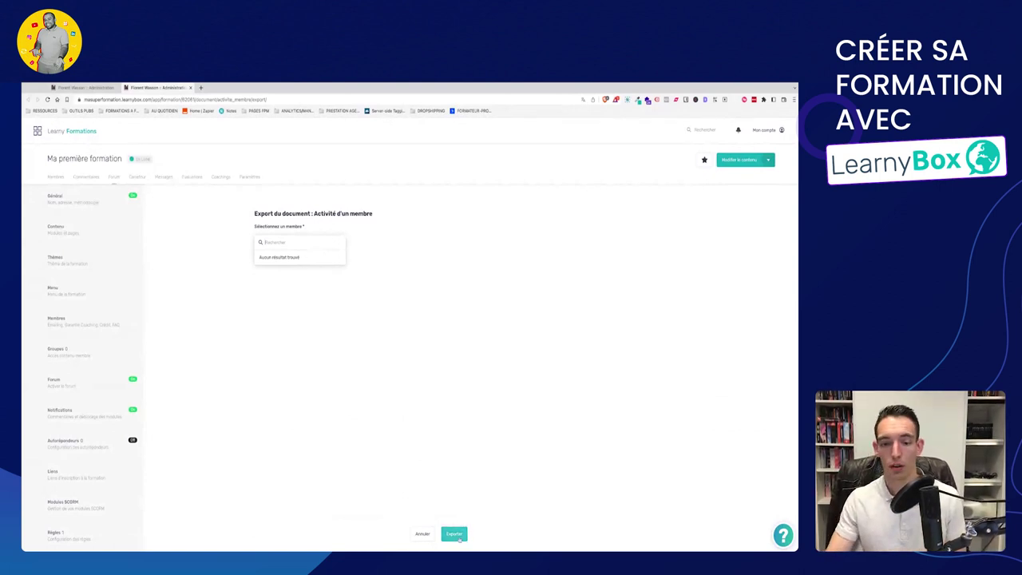
click(441, 447)
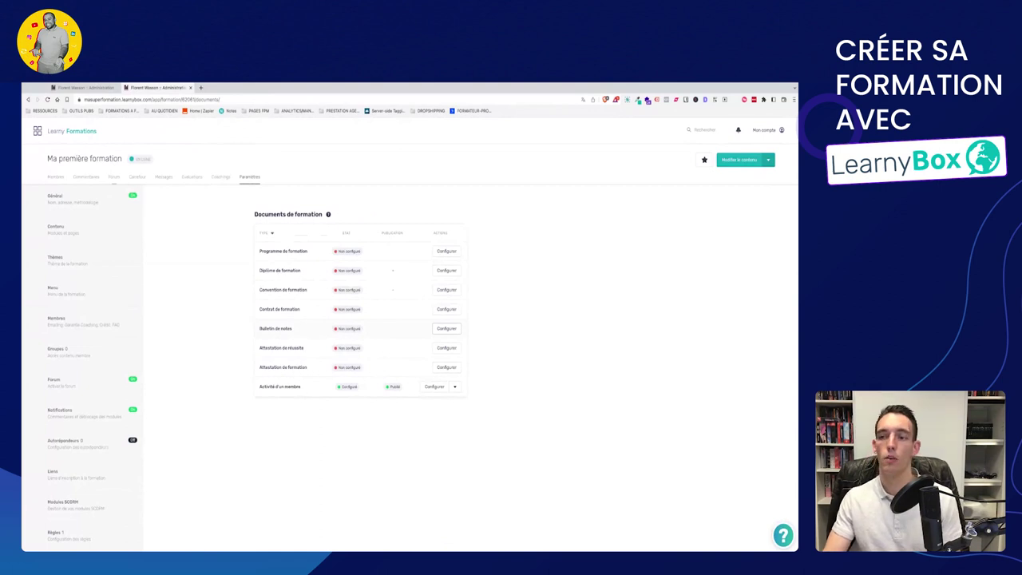
Open the configuration of the "Bulletin de notes" document and go through its content down to the evaluation coefficients.
click(450, 329)
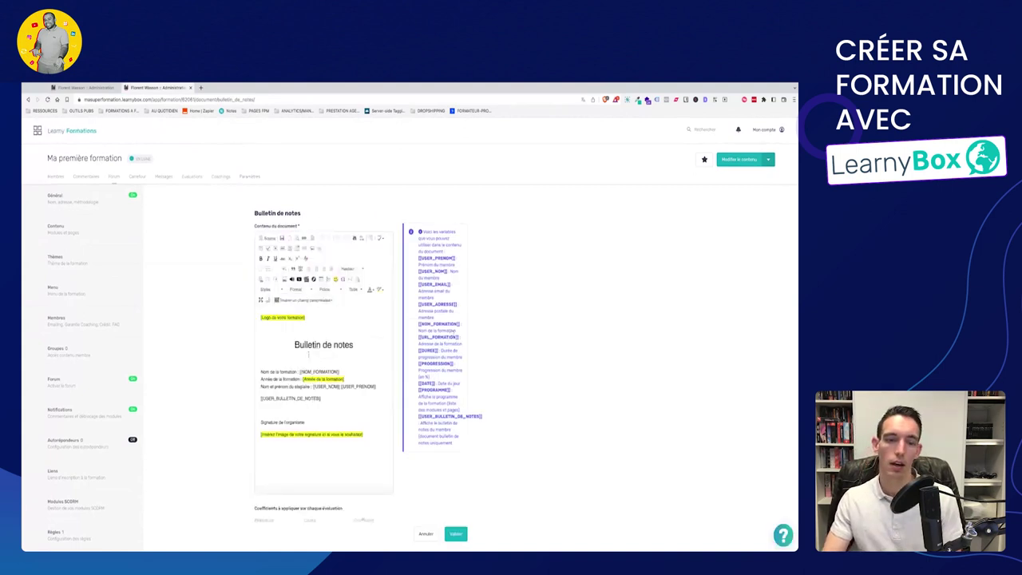
scroll(309, 355, down, 1)
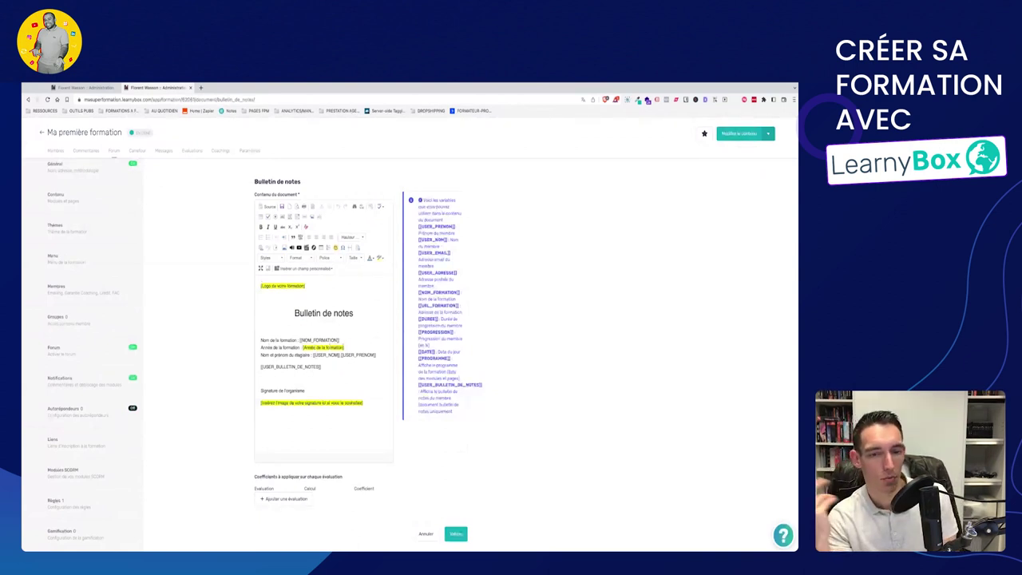
scroll(346, 347, down, 1)
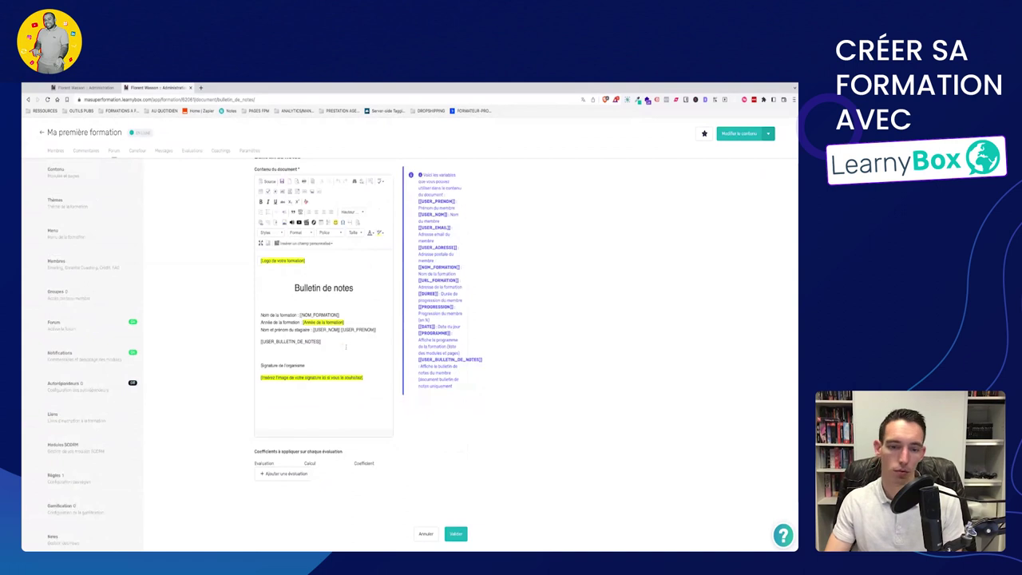
scroll(345, 347, down, 2)
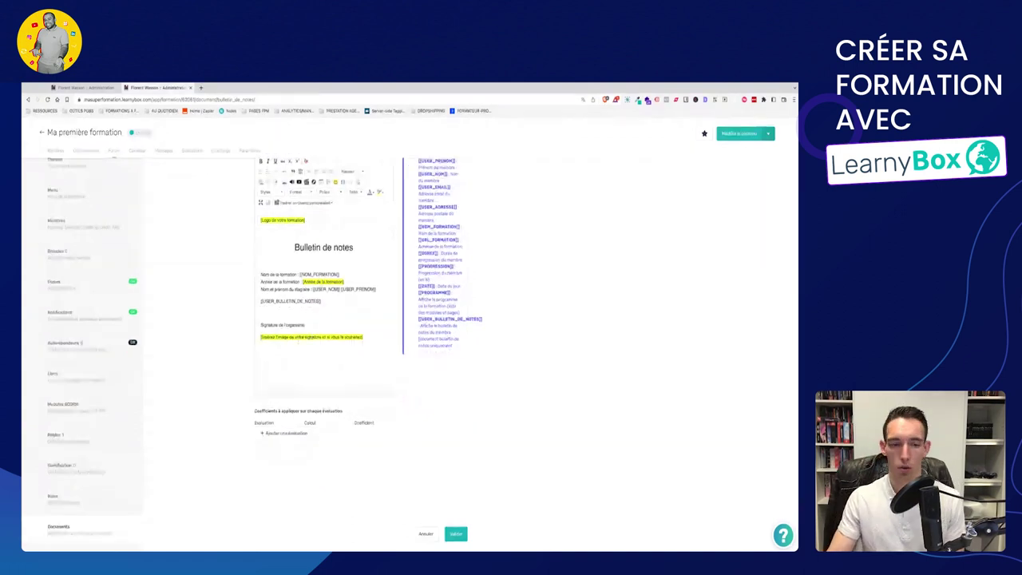
scroll(310, 434, down, 1)
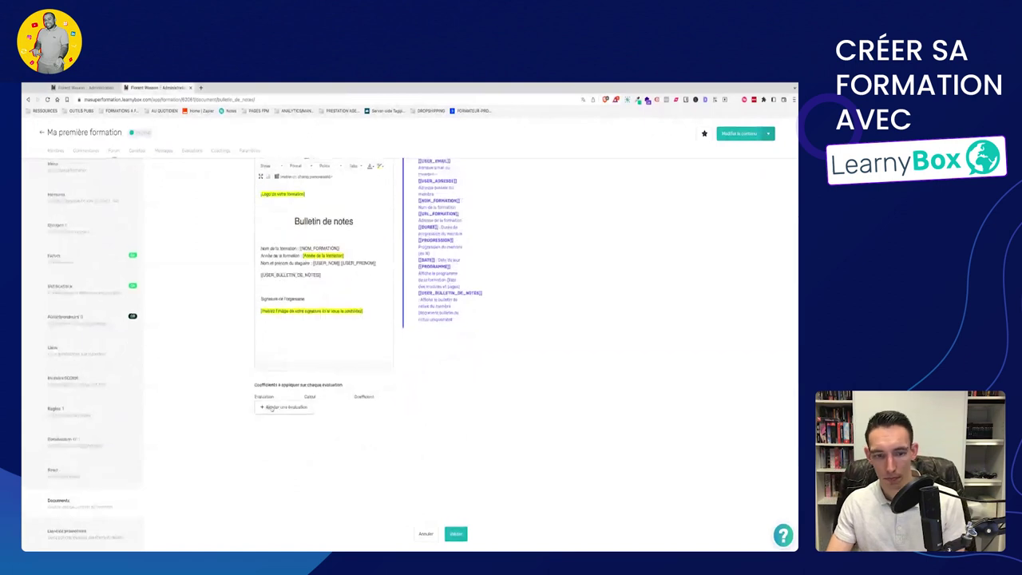
Add an evaluation to the report card's coefficients, using the Module 1 "Questionnaire de connaissances" with the "Calcul Général" calculation.
click(271, 407)
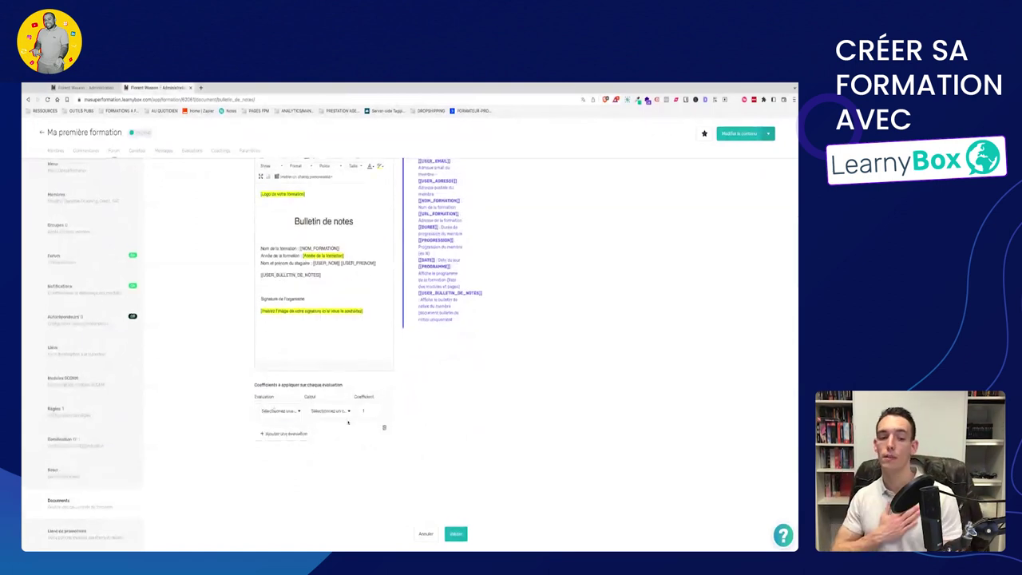
click(279, 411)
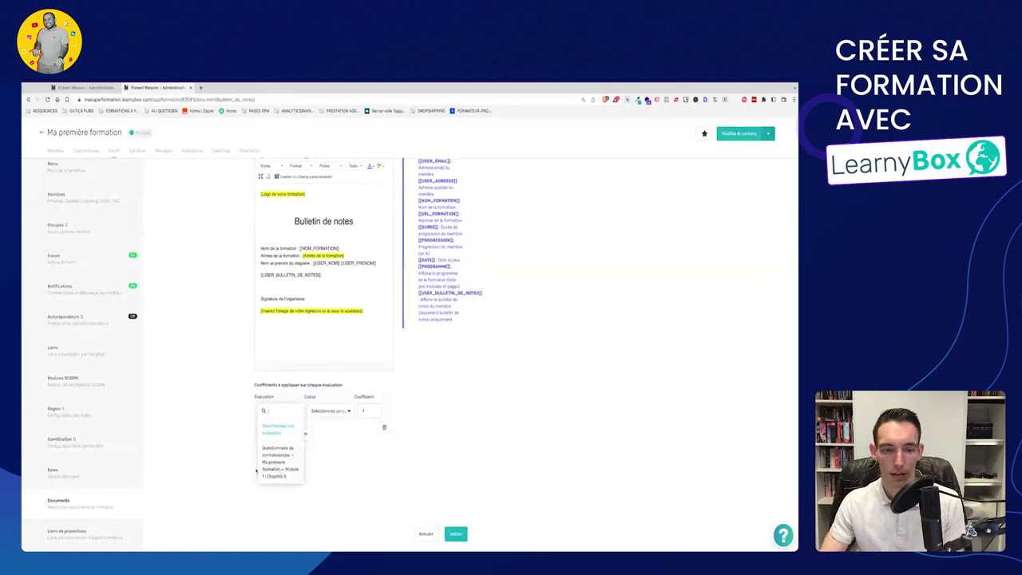
click(282, 469)
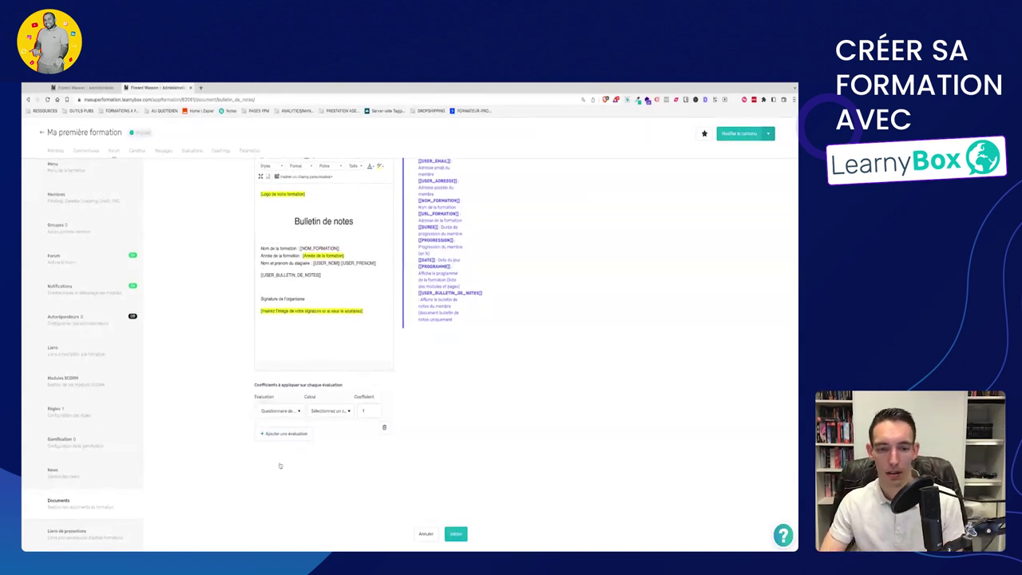
click(331, 412)
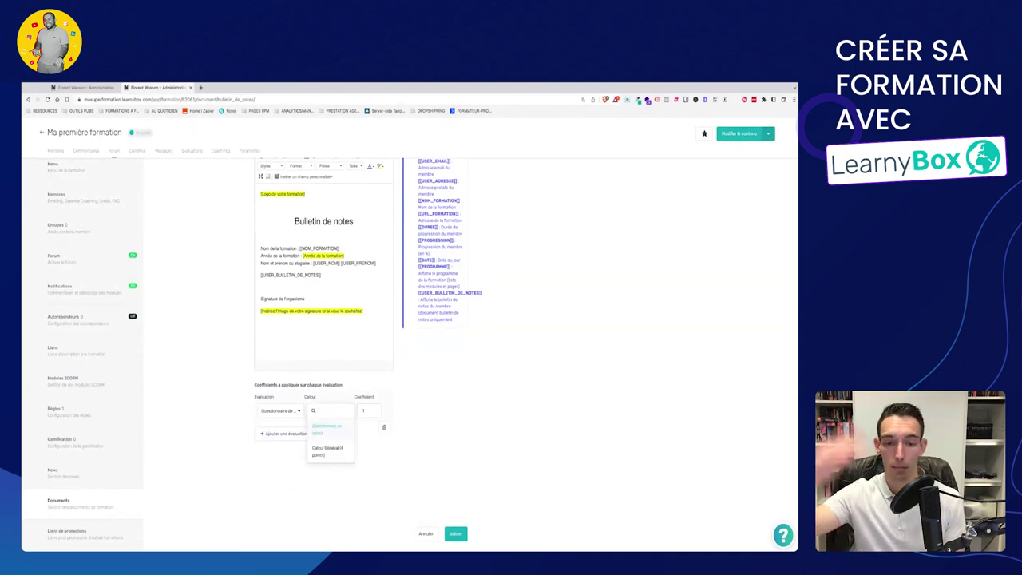
click(324, 452)
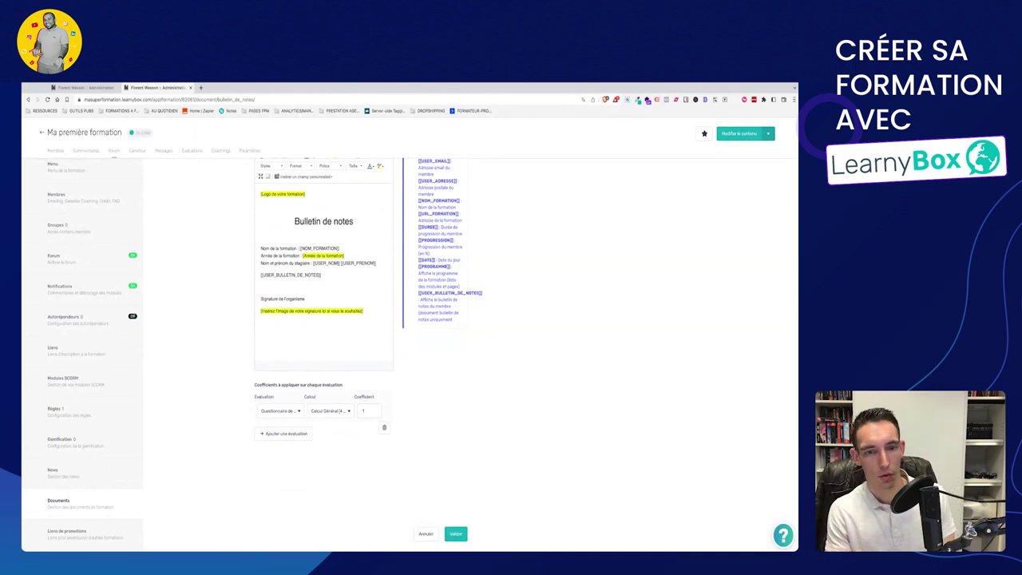
click(281, 410)
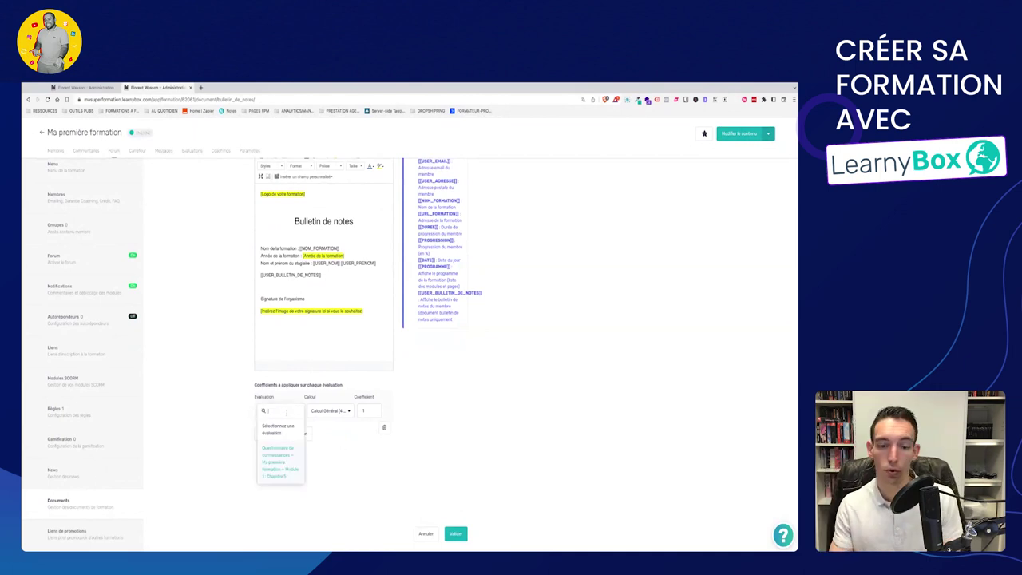
click(332, 412)
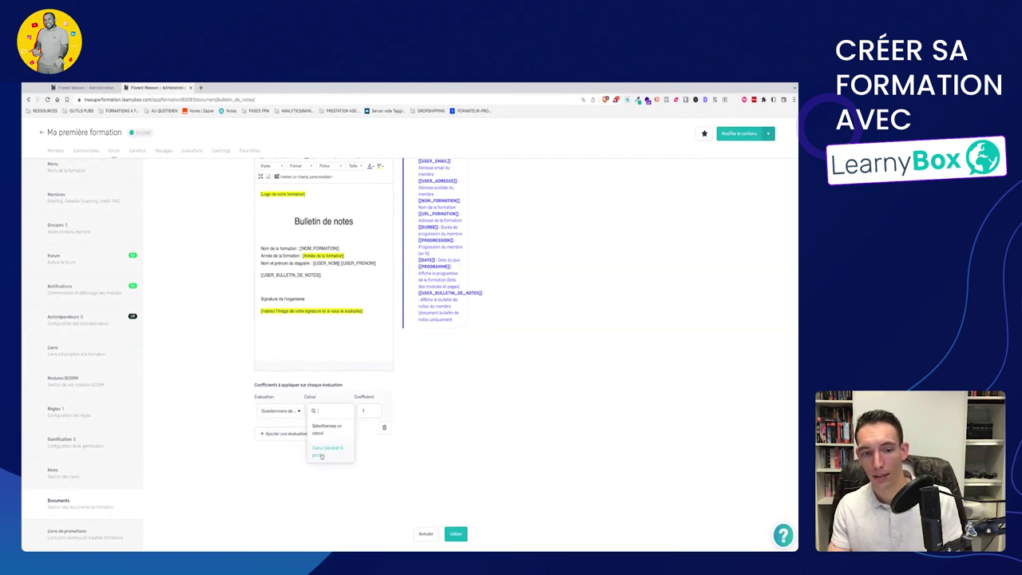
click(349, 461)
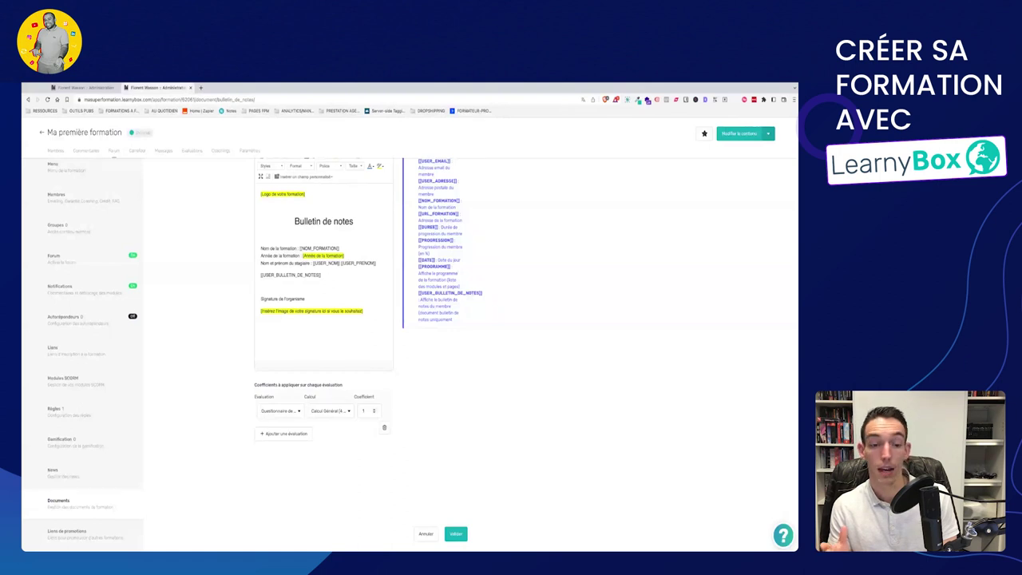
Save and publish the "Bulletin de notes" document, and open its export form.
click(458, 536)
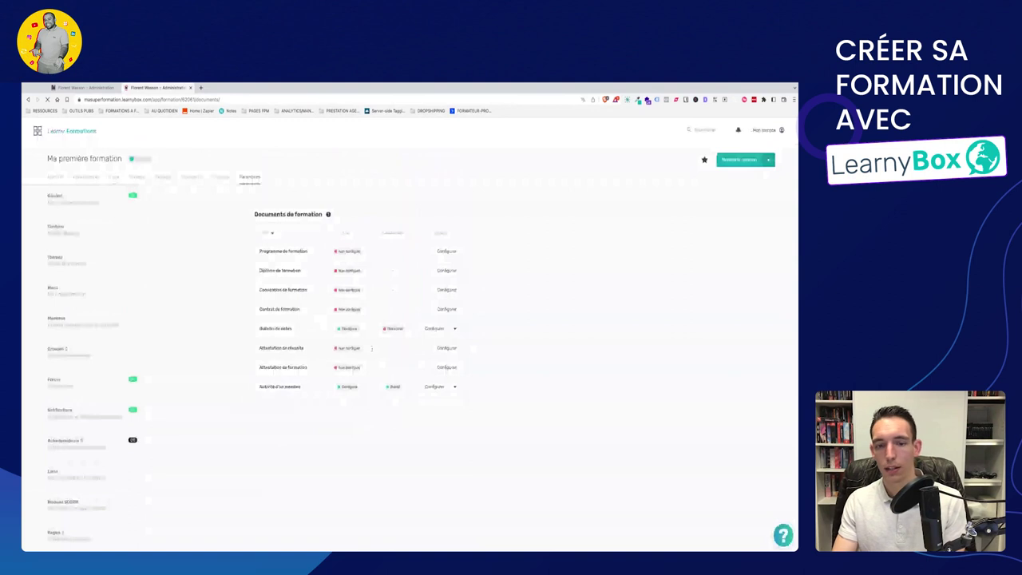
click(452, 328)
click(435, 346)
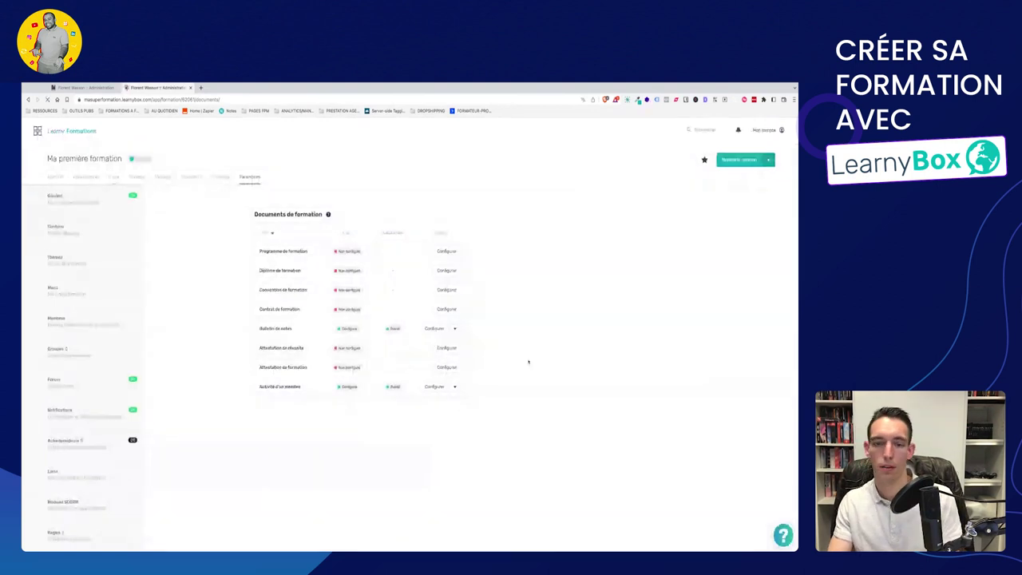
click(452, 328)
click(409, 364)
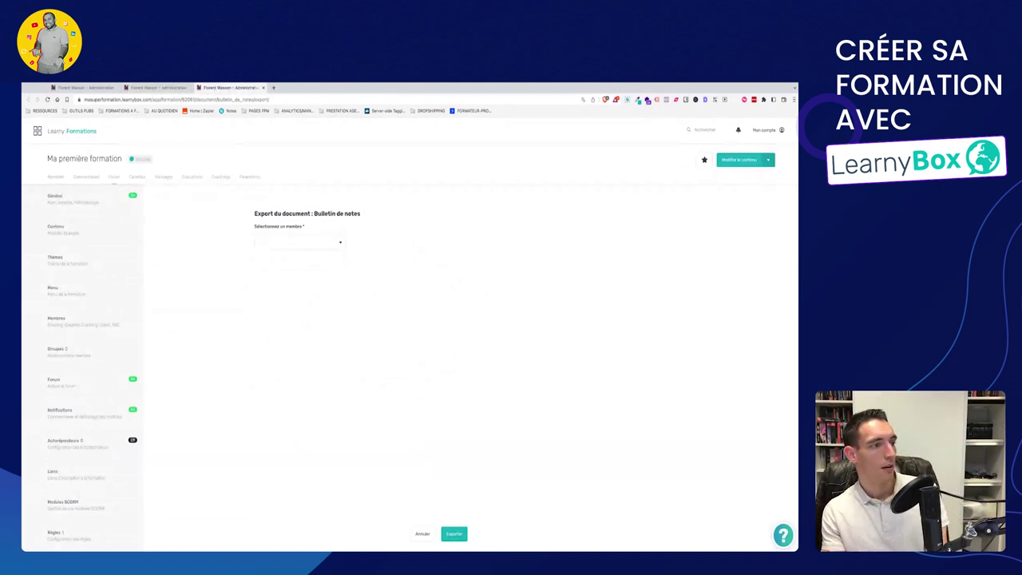
Look through the training's settings sections, open the Menu settings and review the list of menu entries.
scroll(112, 459, down, 1)
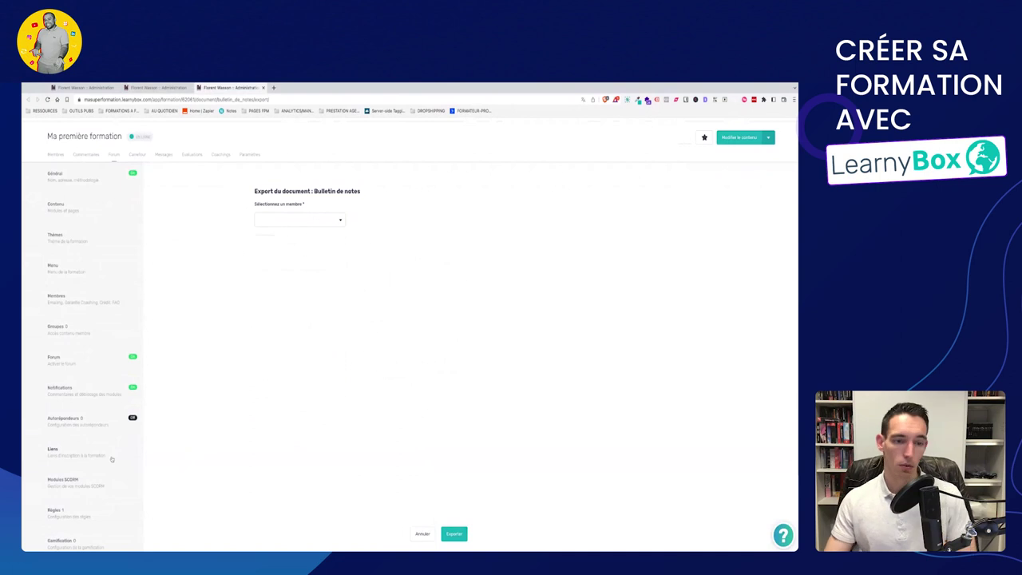
scroll(112, 459, down, 4)
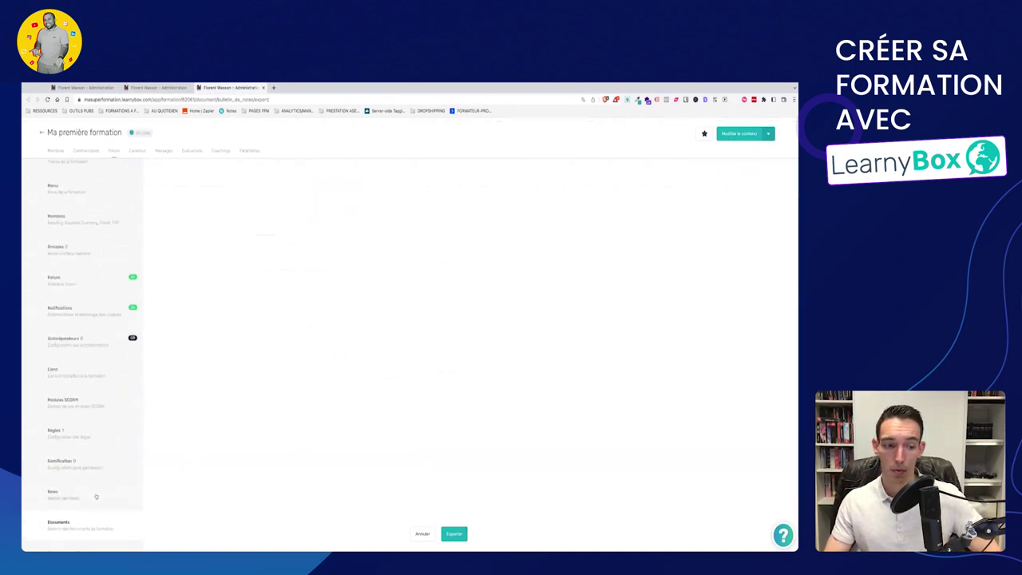
scroll(96, 496, up, 5)
scroll(76, 476, down, 5)
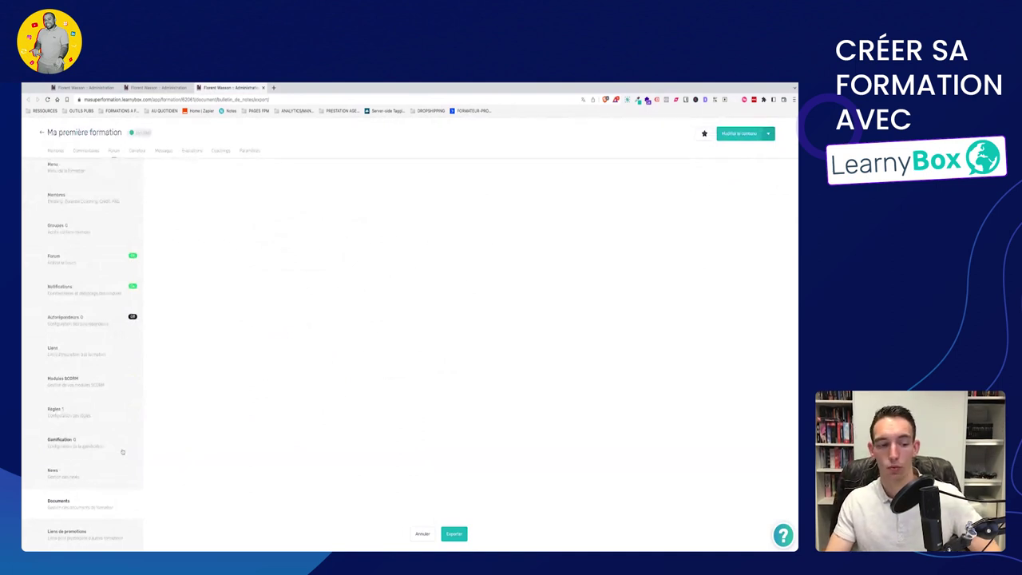
scroll(92, 508, up, 5)
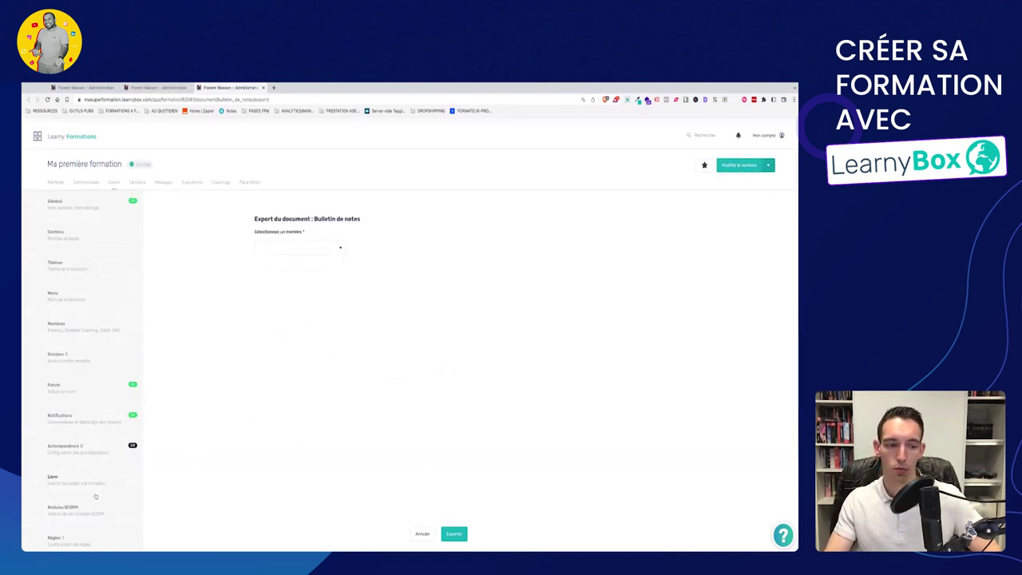
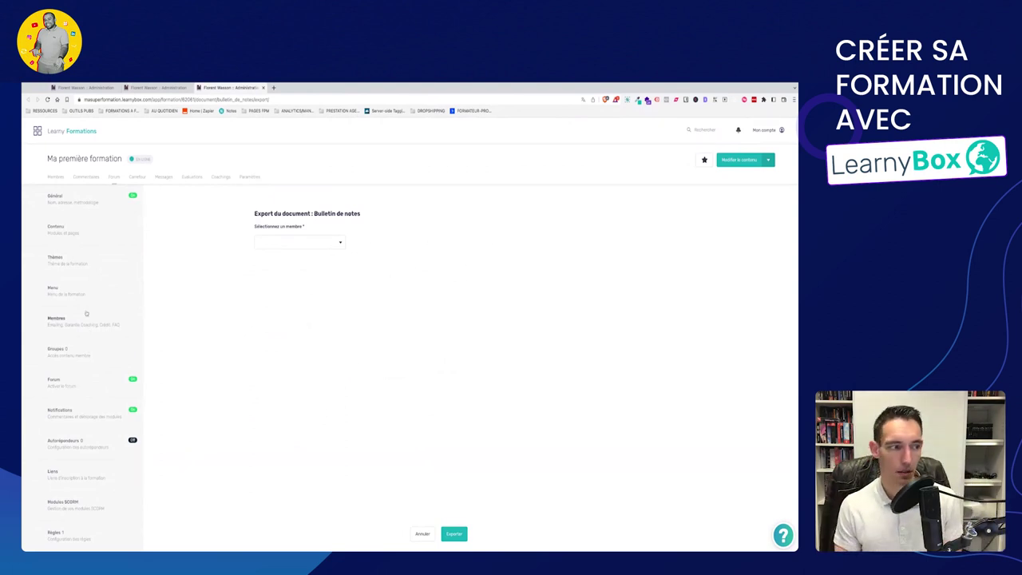
click(70, 289)
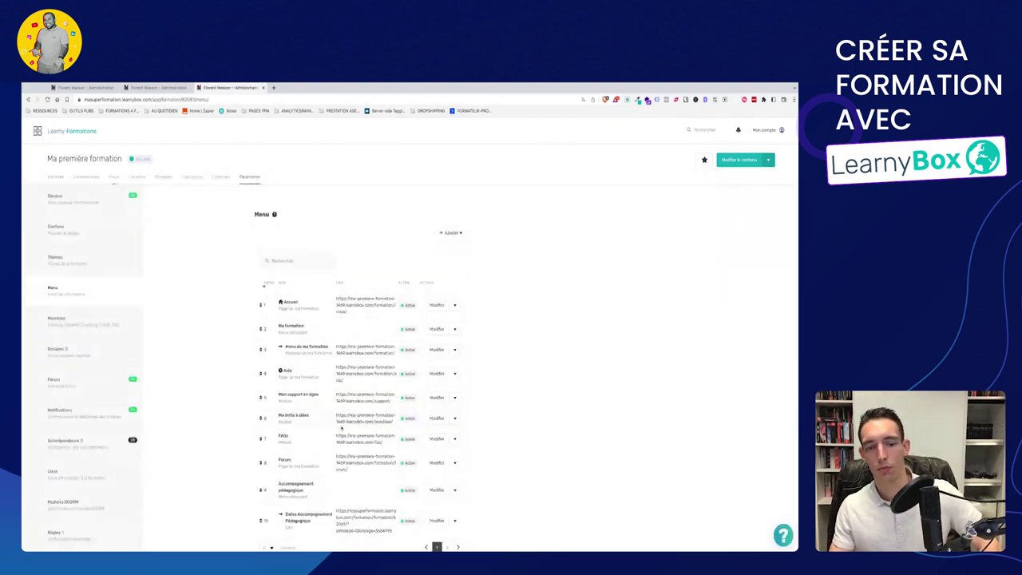
scroll(341, 428, down, 2)
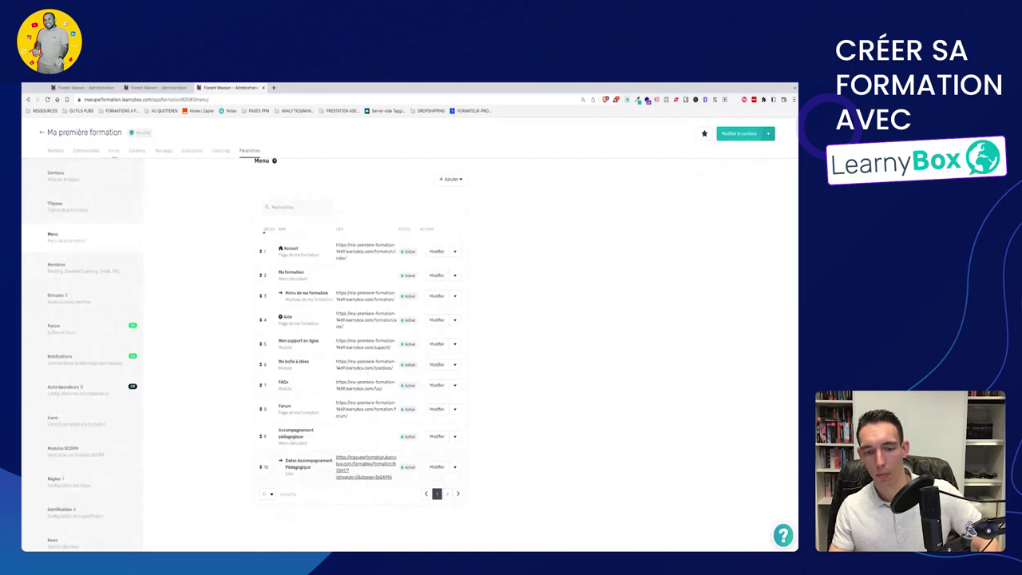
View the page linked from the "Dates Accompagnement Pédagogique" menu entry, and return to the menu list.
click(365, 471)
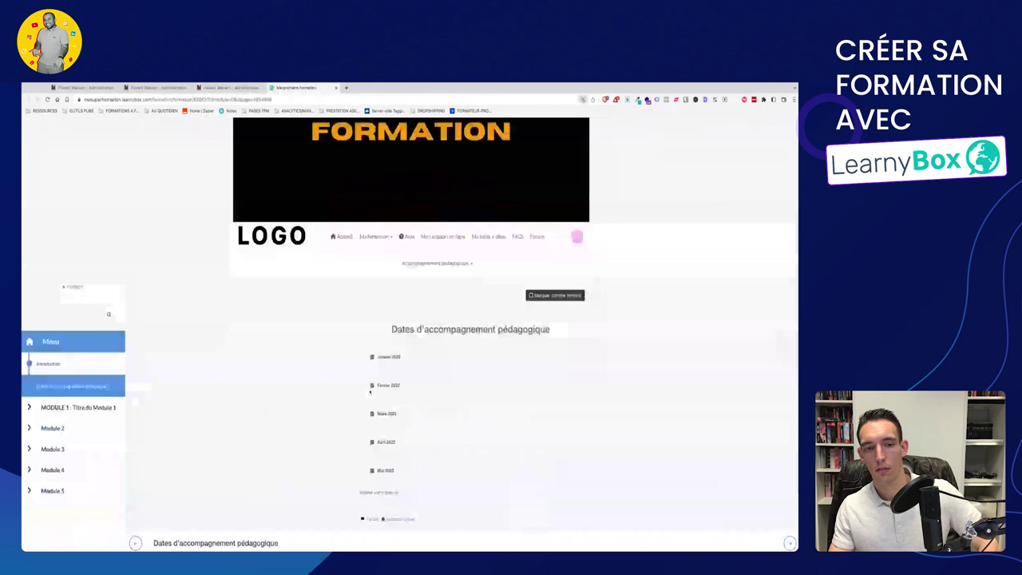
click(231, 87)
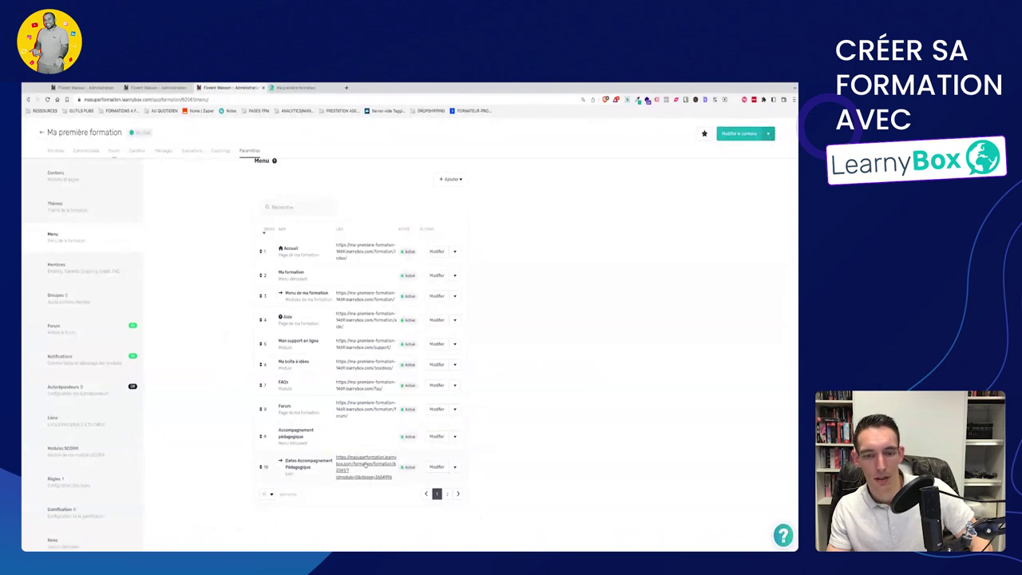
Leave the training for the site's list of pages and request validation of the pages.
click(40, 134)
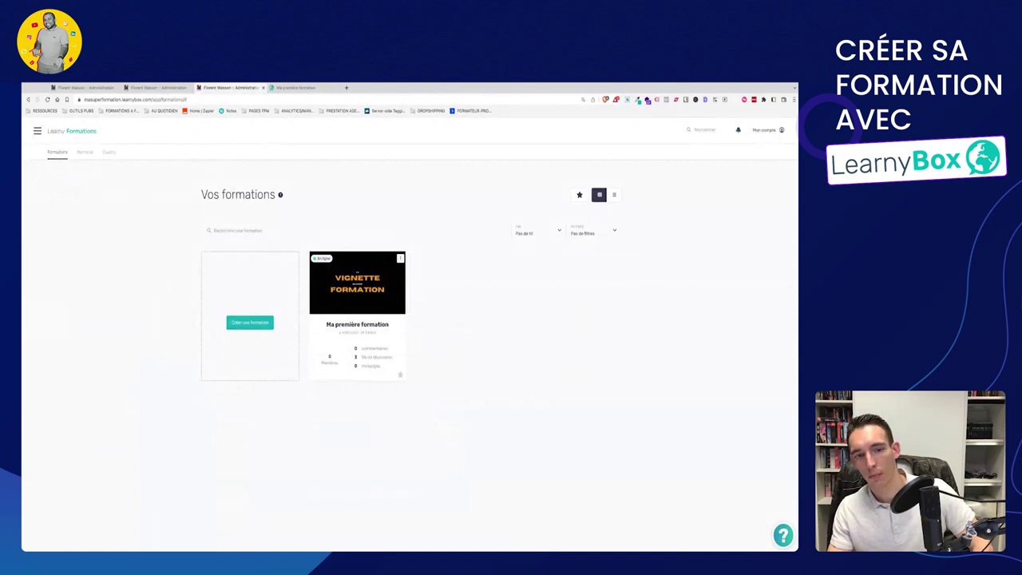
click(36, 130)
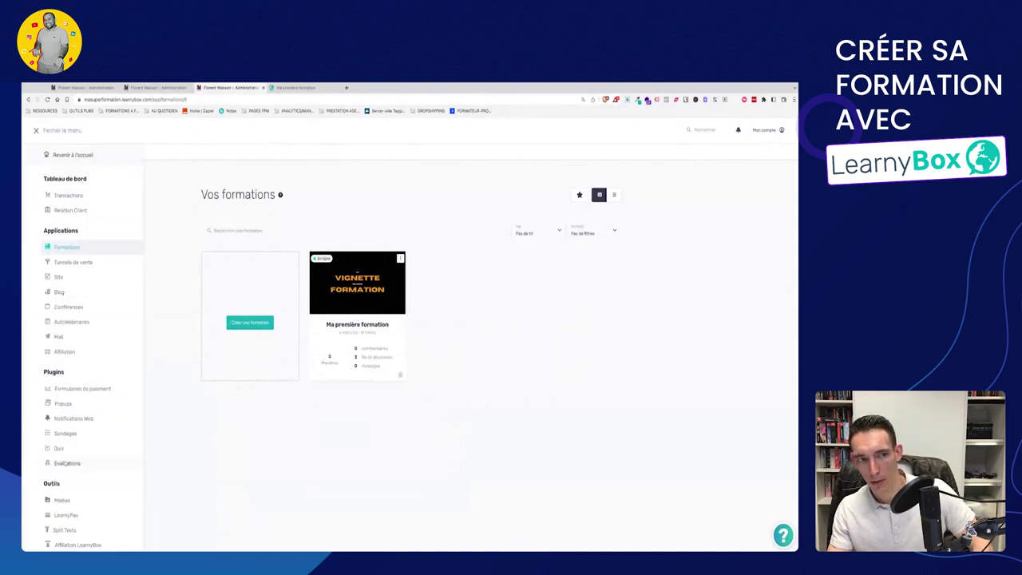
click(59, 277)
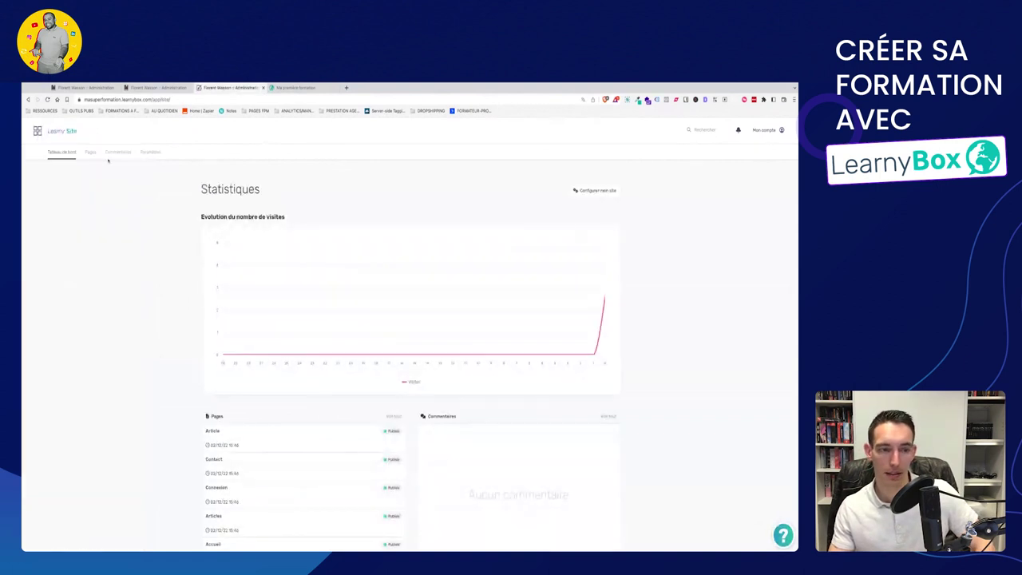
click(90, 153)
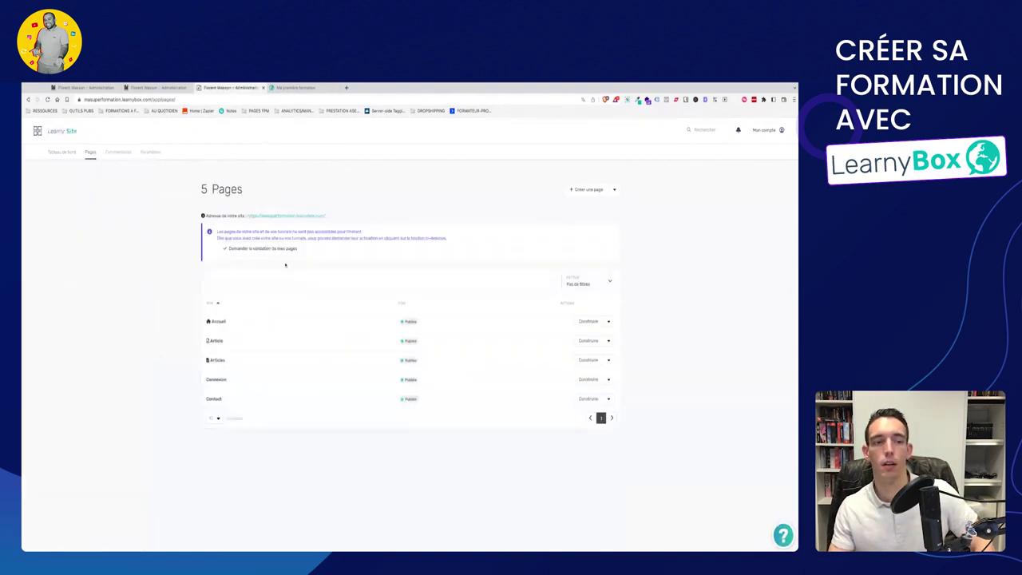
click(244, 250)
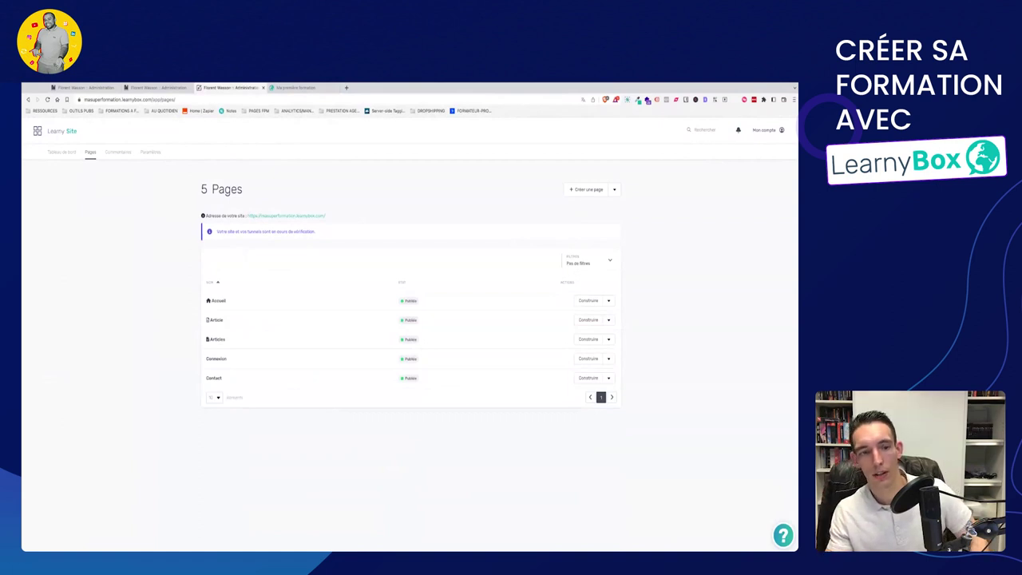
Create a published site page named "Dates Accompagnement Pédagogique" with the default theme.
click(587, 190)
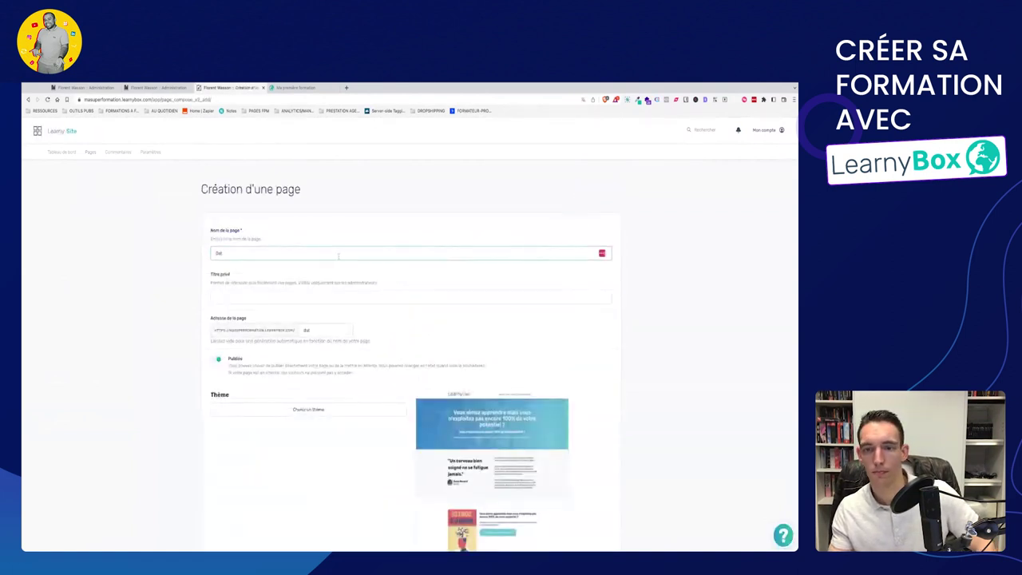
text(Dates Accompagnement Pédagogique)
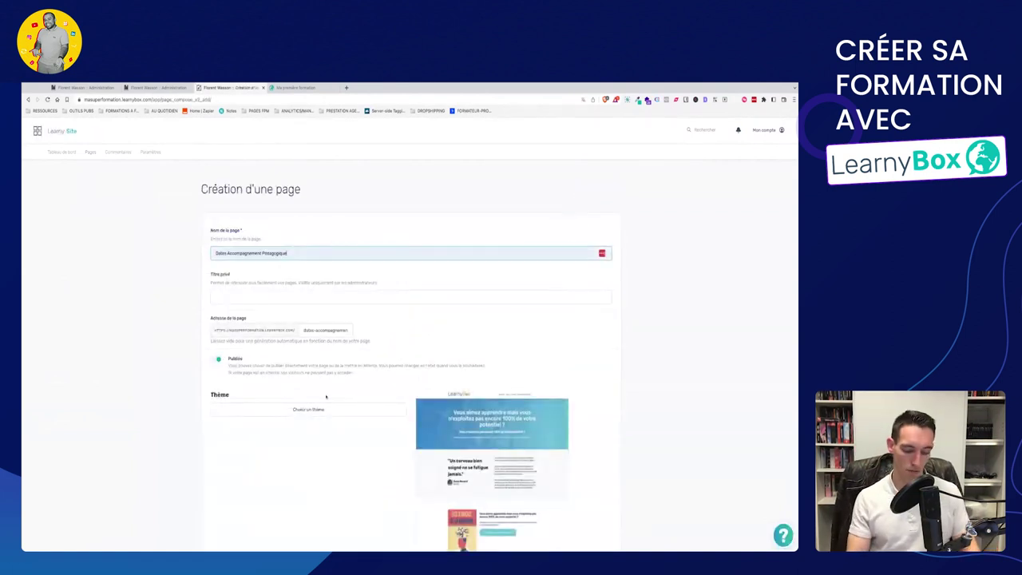
scroll(411, 370, down, 8)
click(599, 487)
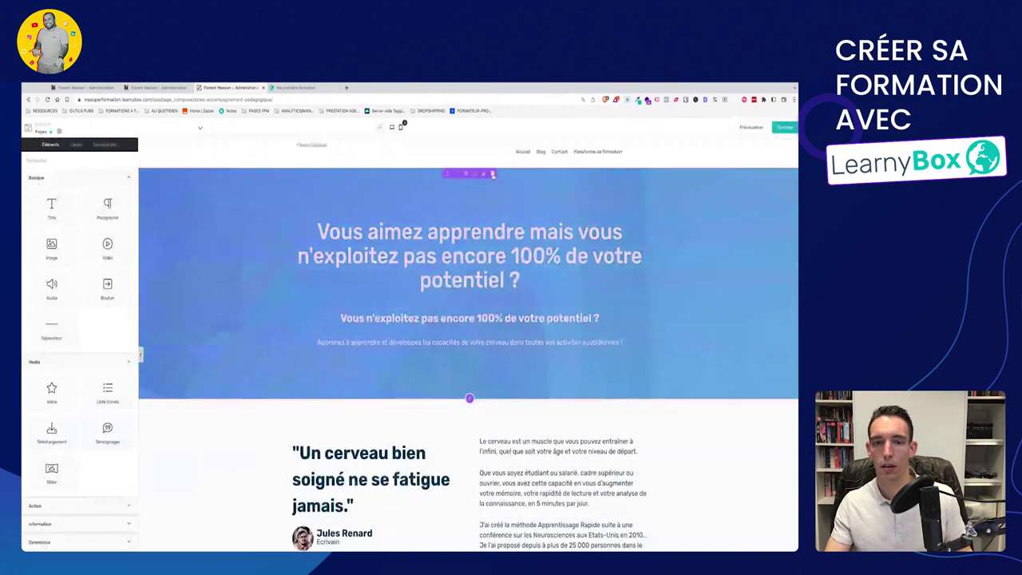
Replace the banner's main heading with "Date Accompagne Pédagogique".
click(454, 258)
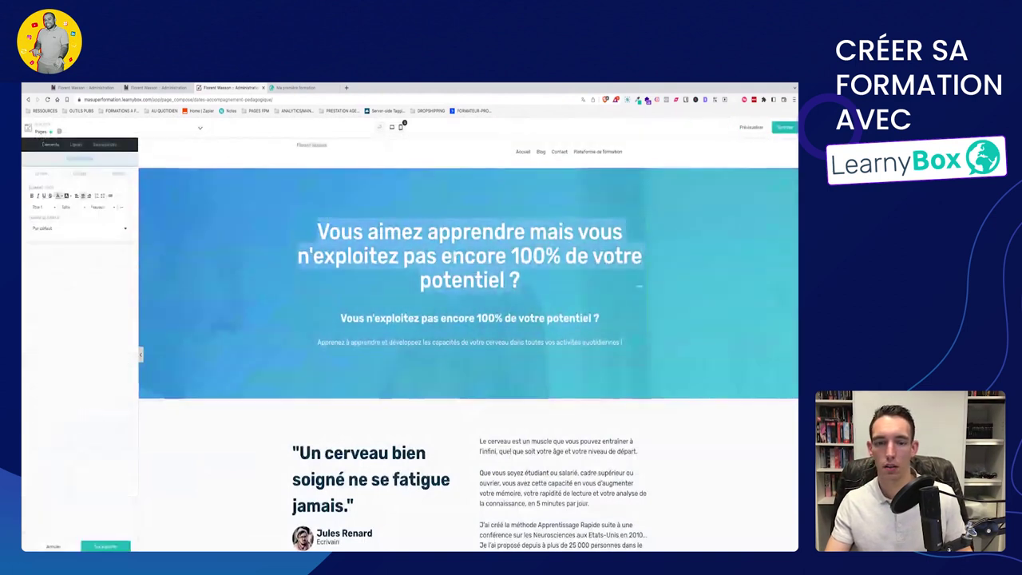
key(ctrl+a)
text(Date Ac)
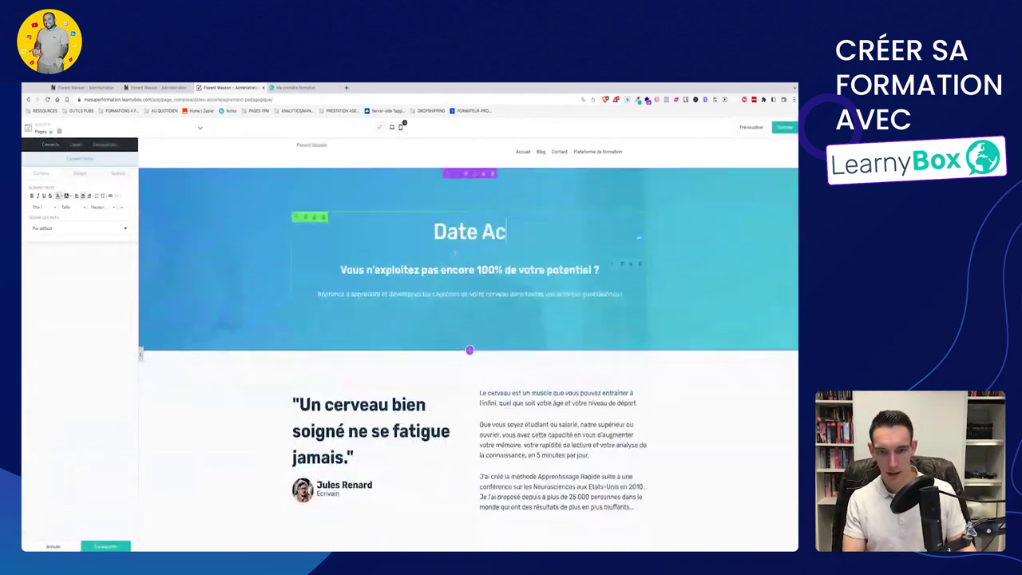
text(compagne Pé)
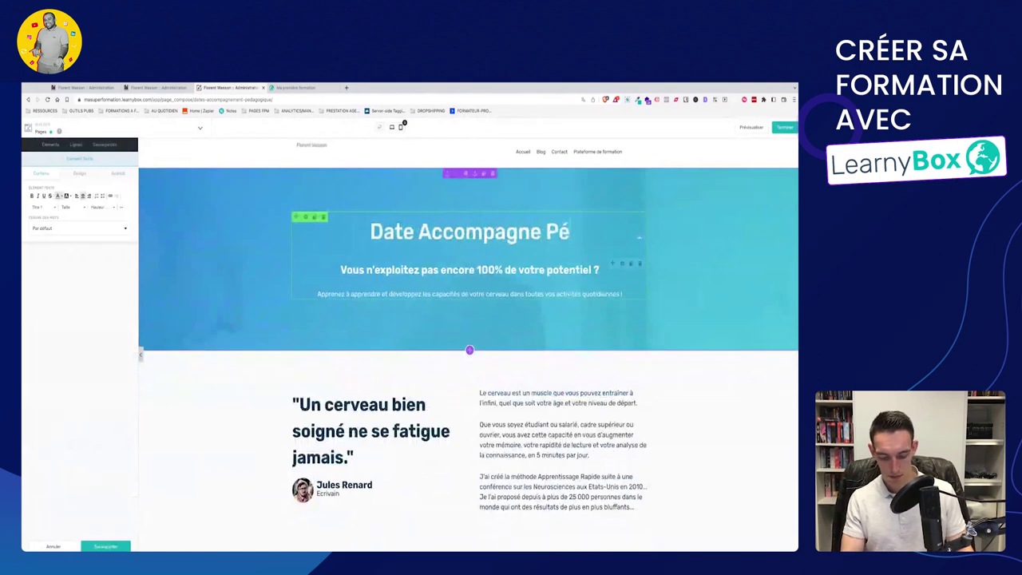
text(dagogique)
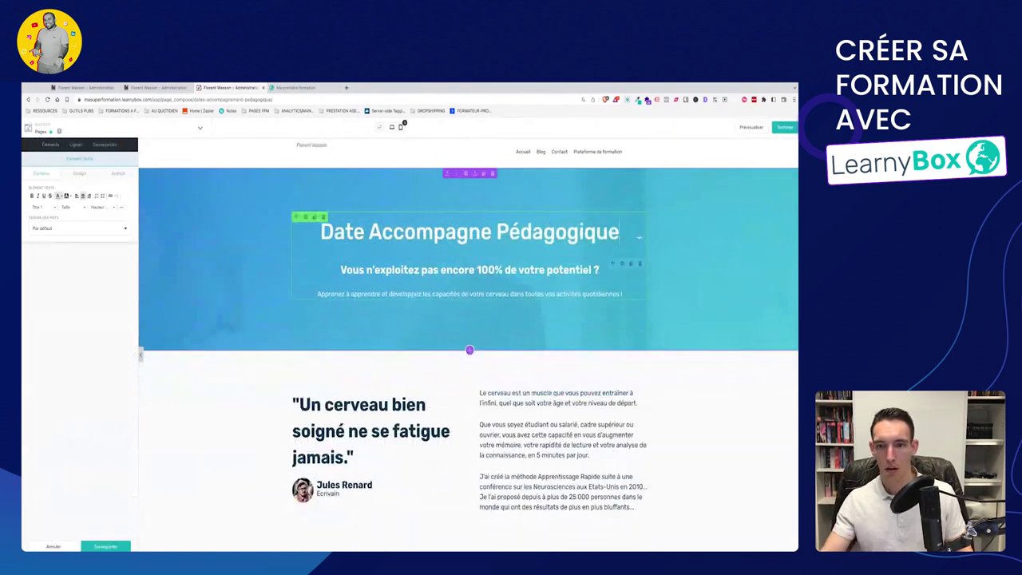
Delete the subheading and paragraph under the banner heading, along with all template sections between the banner and the footer.
click(639, 264)
click(639, 264)
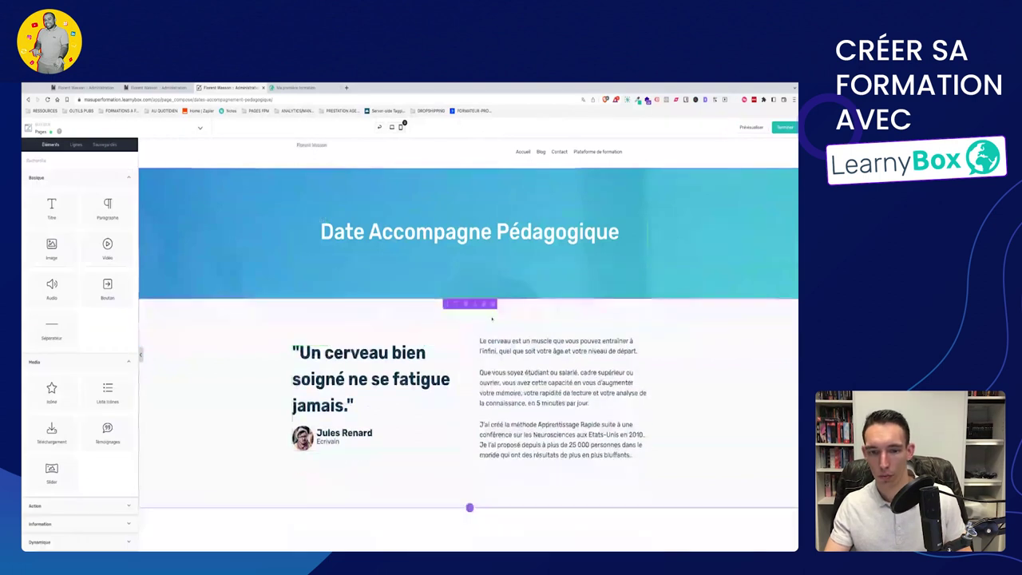
click(489, 299)
click(488, 366)
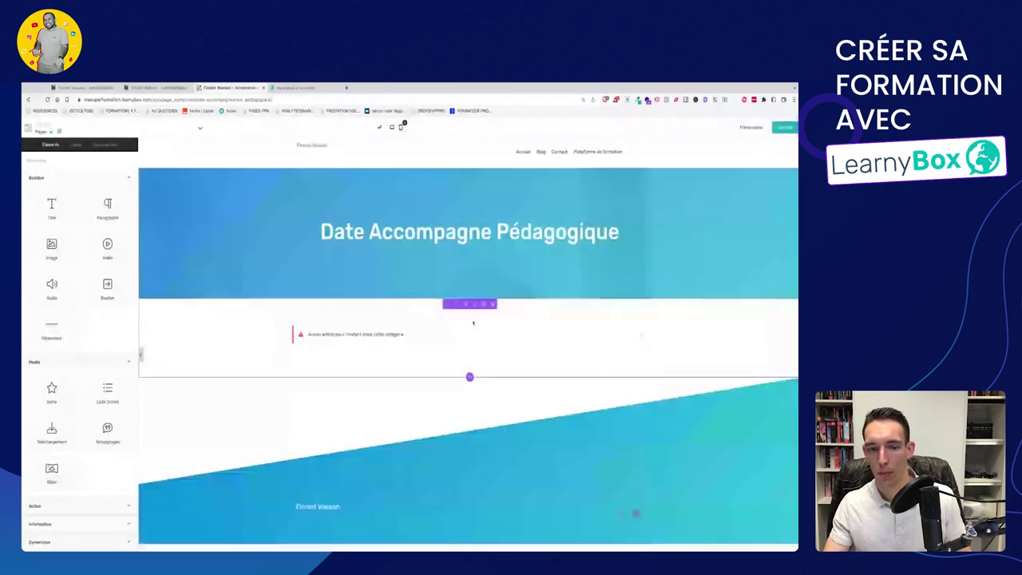
click(492, 304)
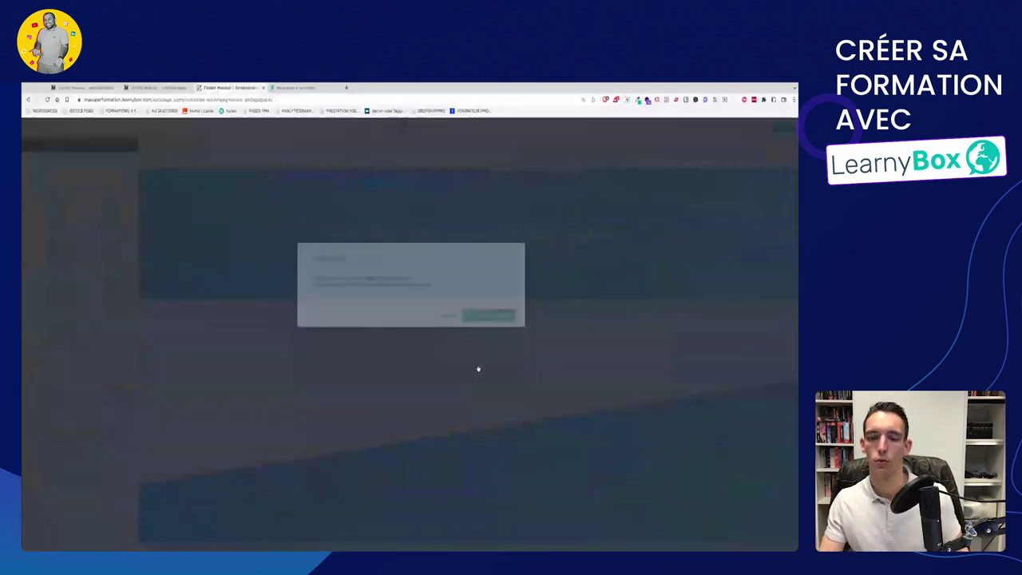
click(488, 316)
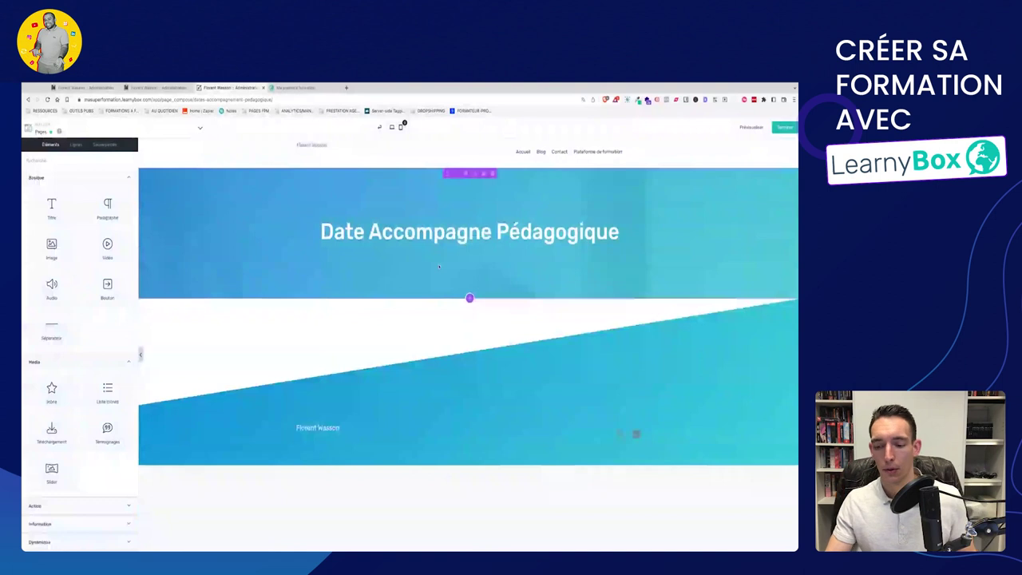
Insert an empty one-column section below the banner and set its section width to "Page - Fixed".
click(470, 298)
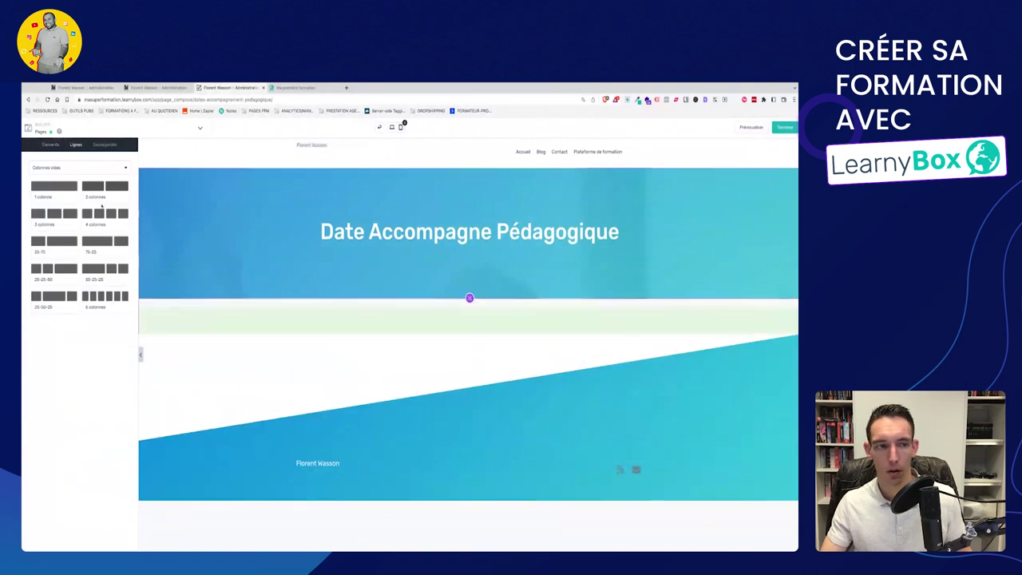
click(469, 298)
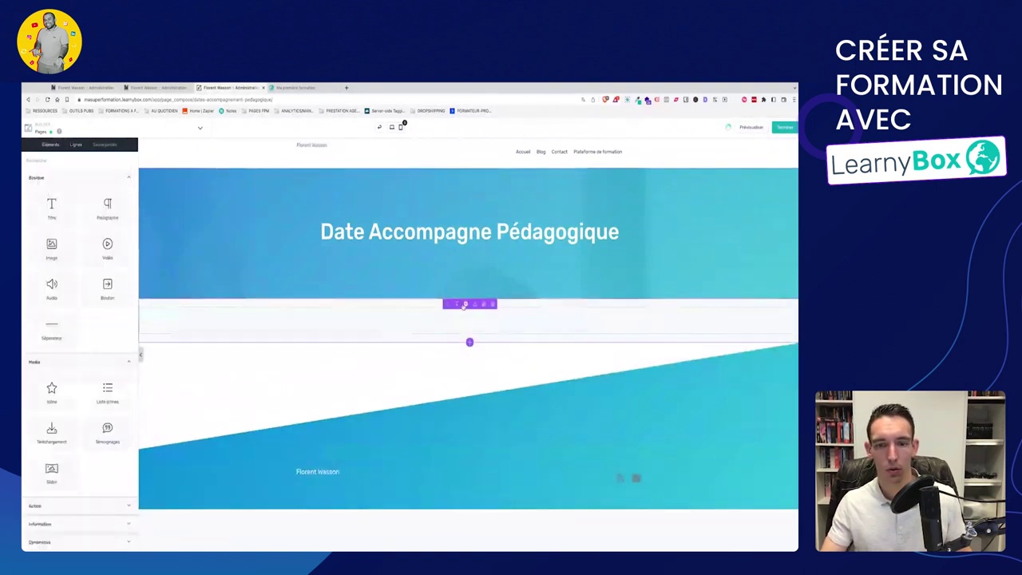
click(456, 305)
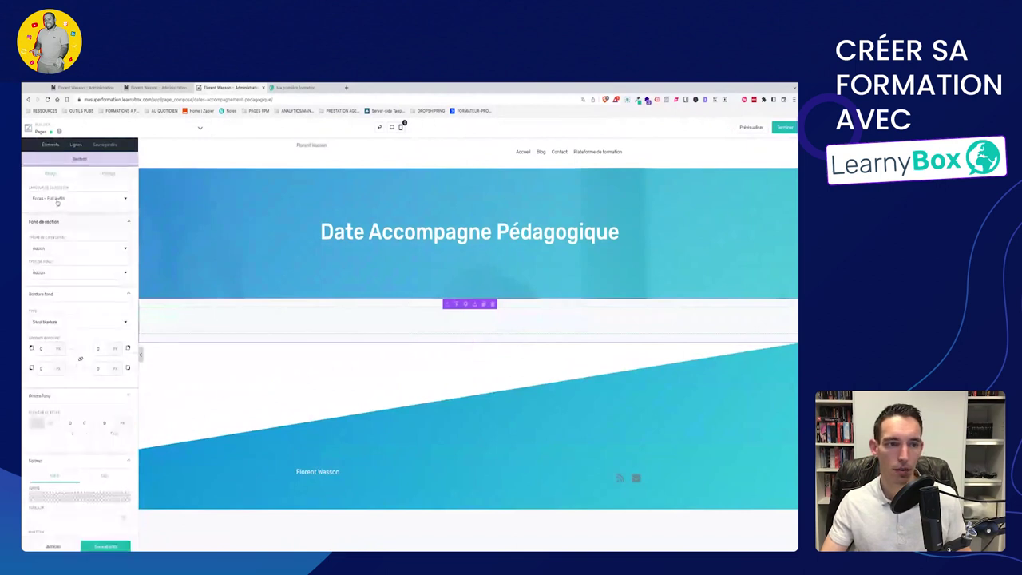
click(59, 199)
click(59, 229)
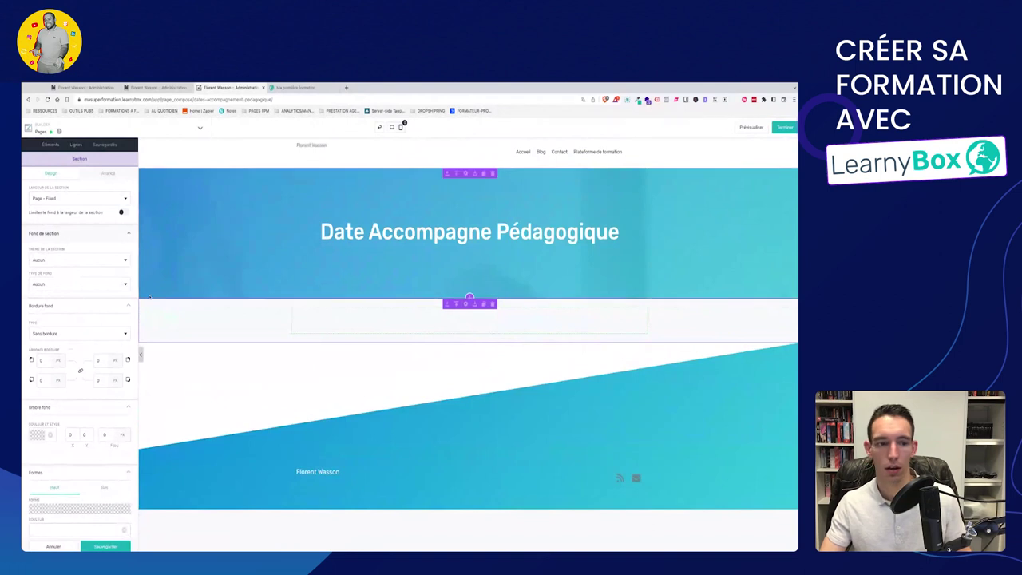
click(106, 548)
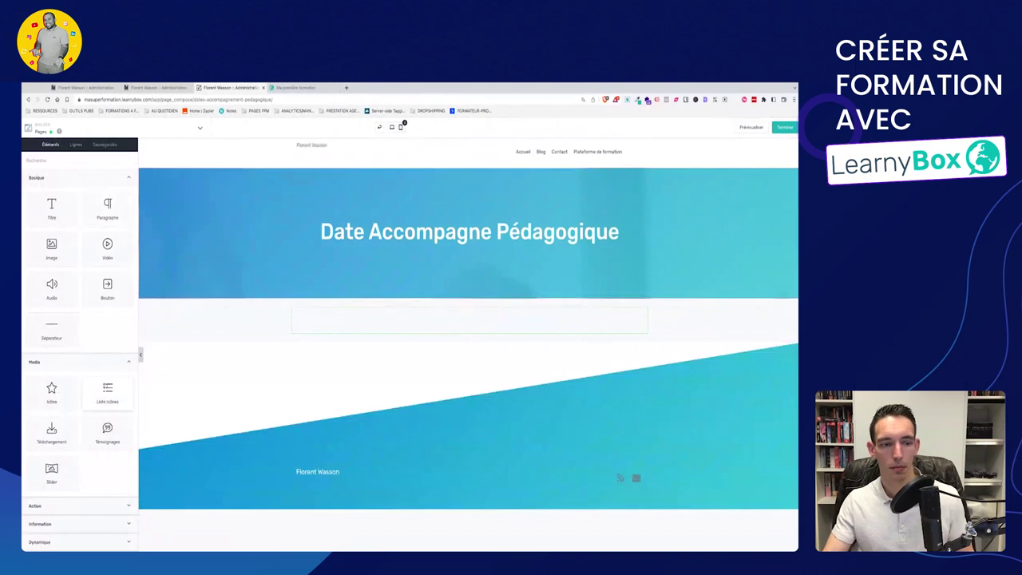
Add an accordion to the empty section, title its first item "Janvier 2022", save it and finish building the page.
scroll(96, 439, down, 1)
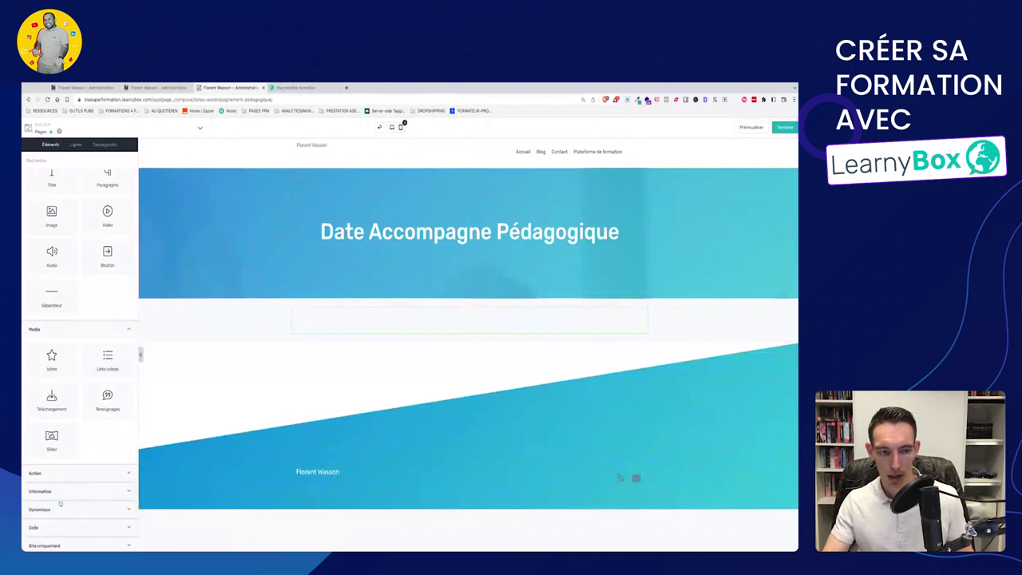
click(60, 493)
scroll(60, 479, down, 2)
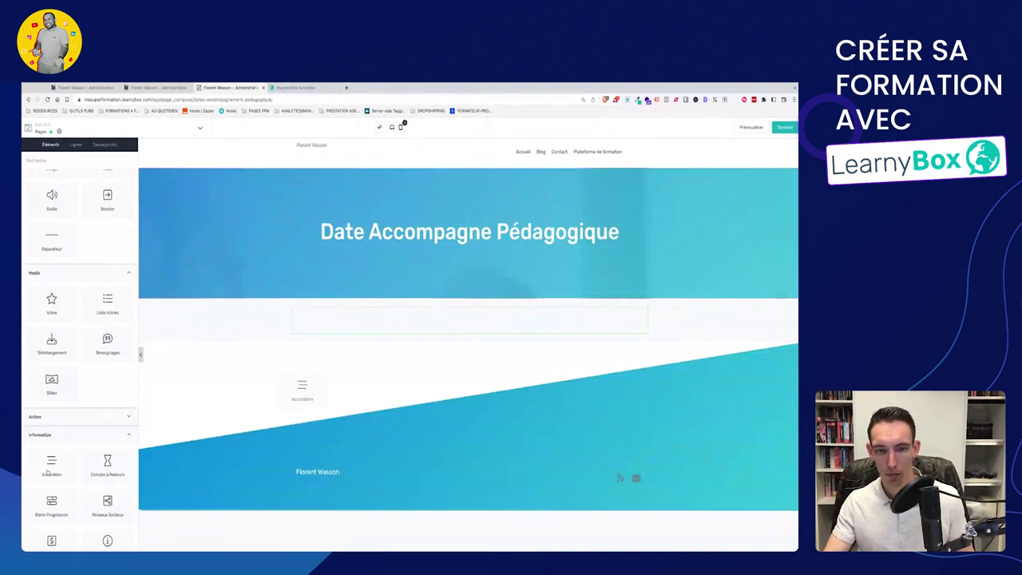
drag(302, 389, 447, 302)
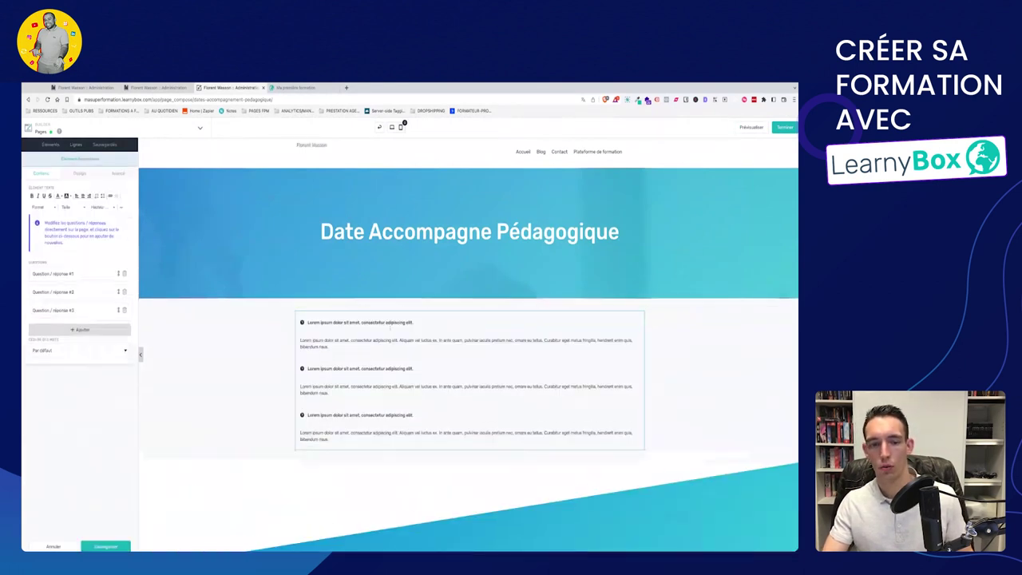
triple_click(390, 323)
text(Ja)
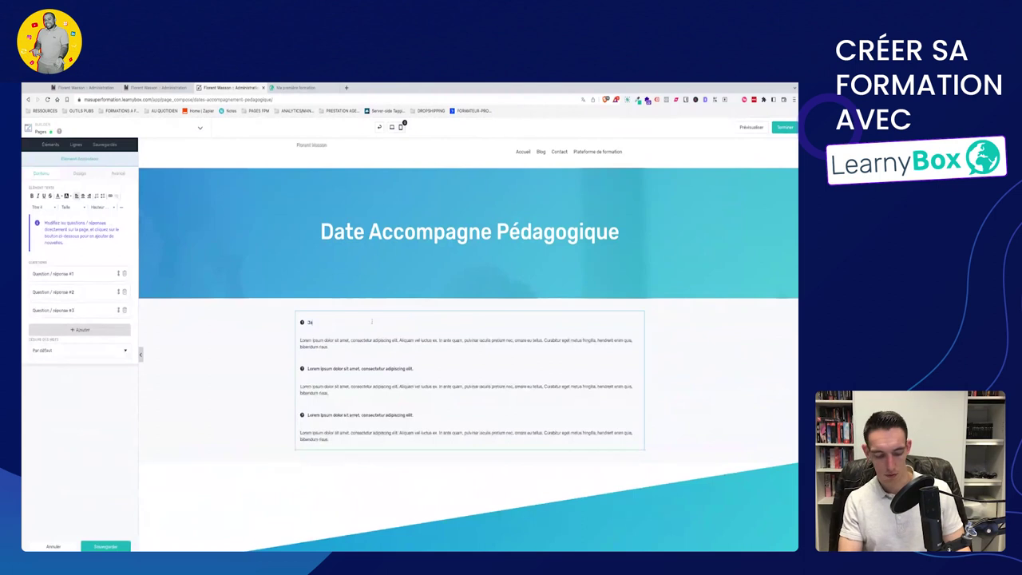
text(nvier 2022)
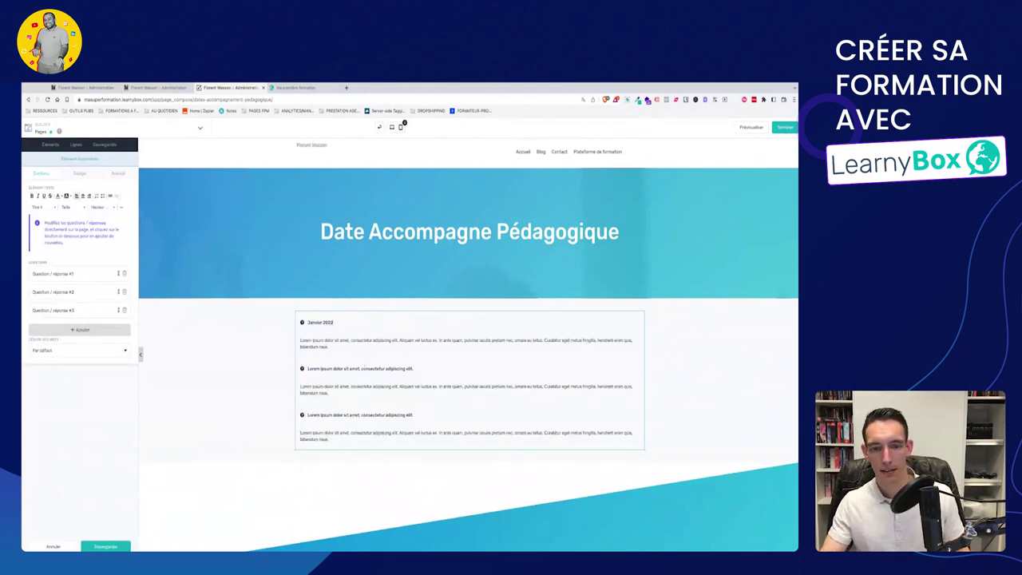
drag(361, 368, 414, 369)
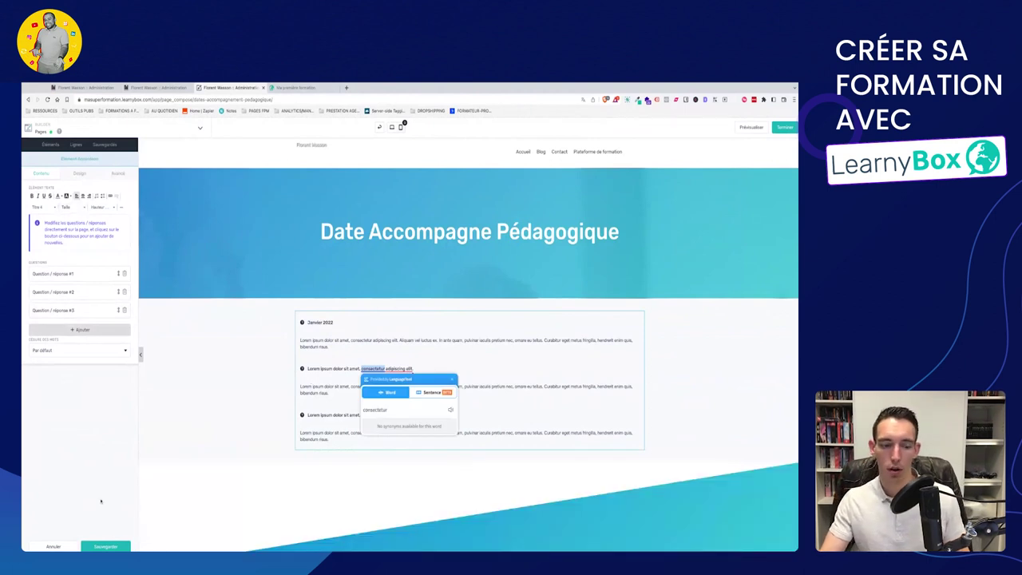
click(105, 546)
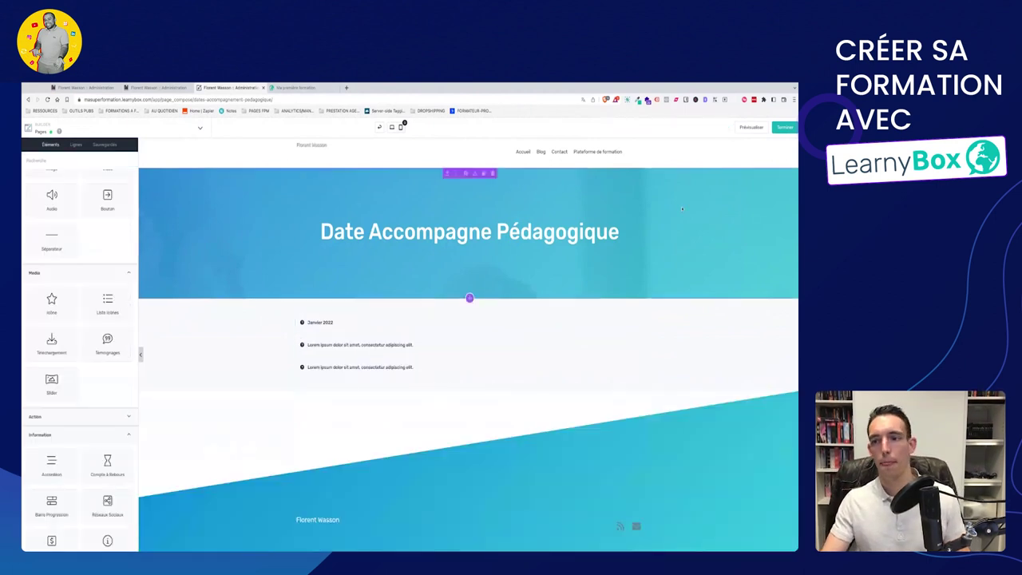
click(785, 128)
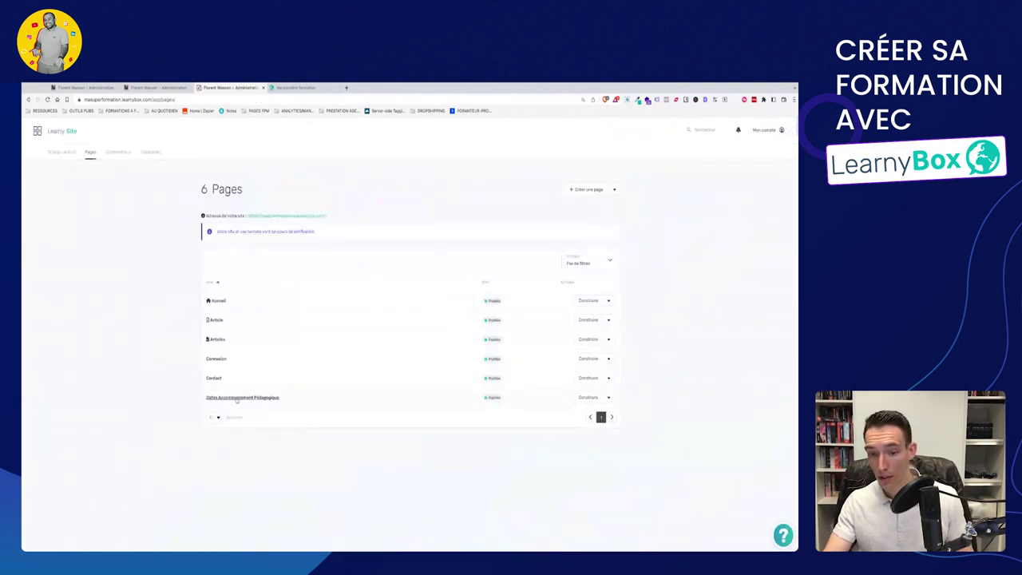
Return from the site's pages to the list of trainings and open "Ma première formation".
drag(486, 399, 501, 397)
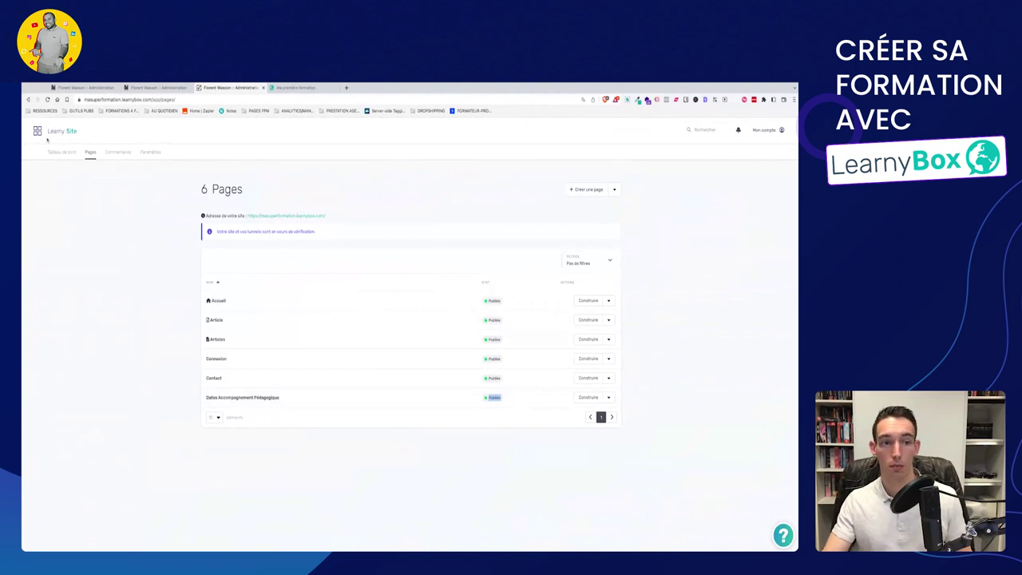
click(38, 132)
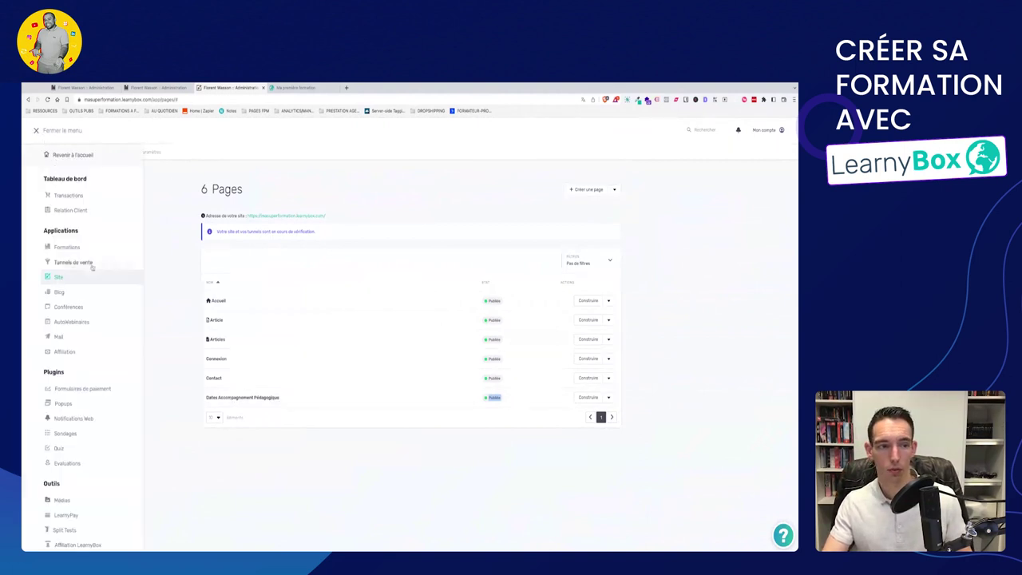
click(67, 246)
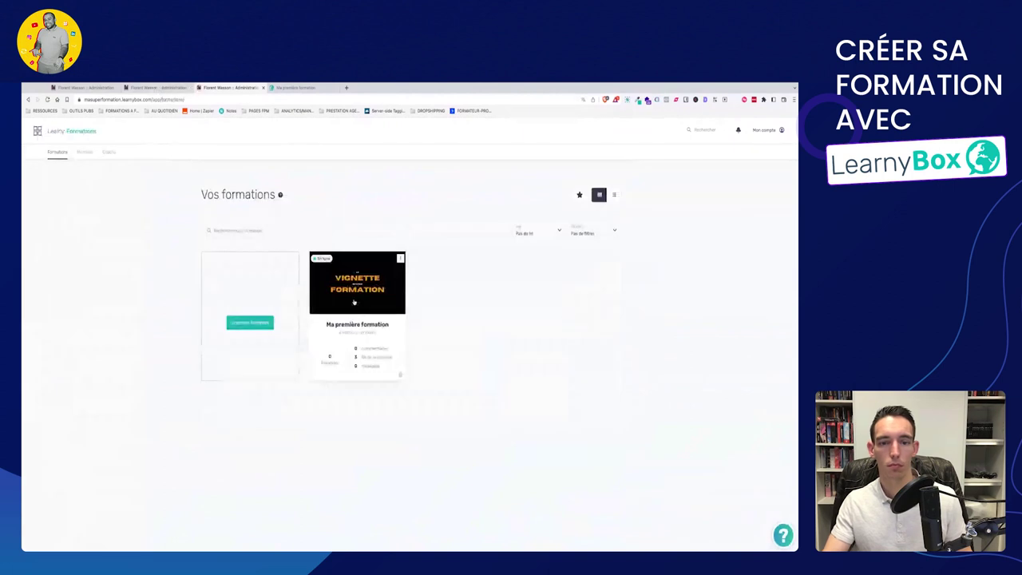
click(366, 327)
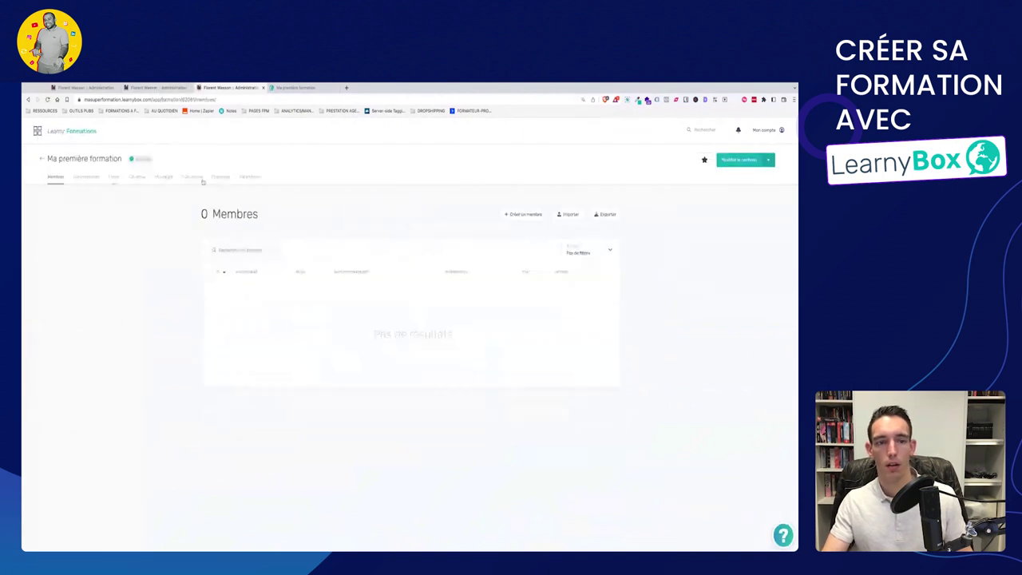
Open the training's menu settings and delete the "Dates Accompagnement Pédagogique" link entry.
click(251, 177)
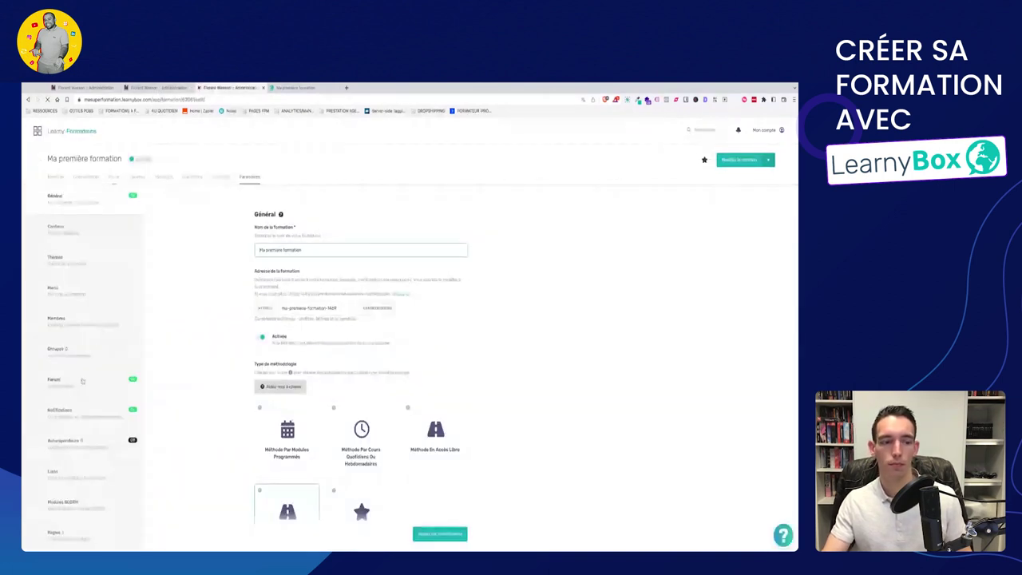
click(67, 294)
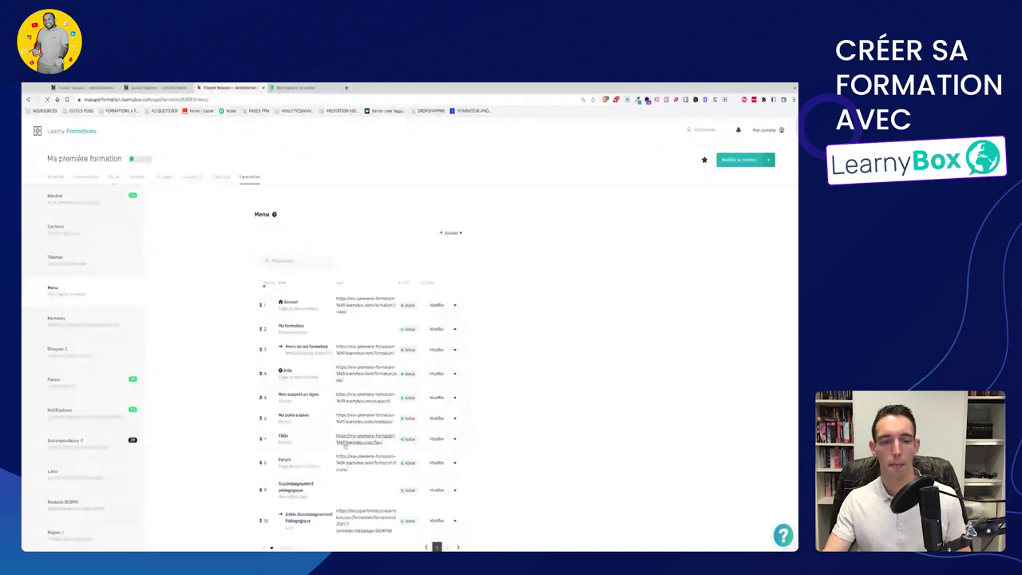
scroll(316, 453, down, 2)
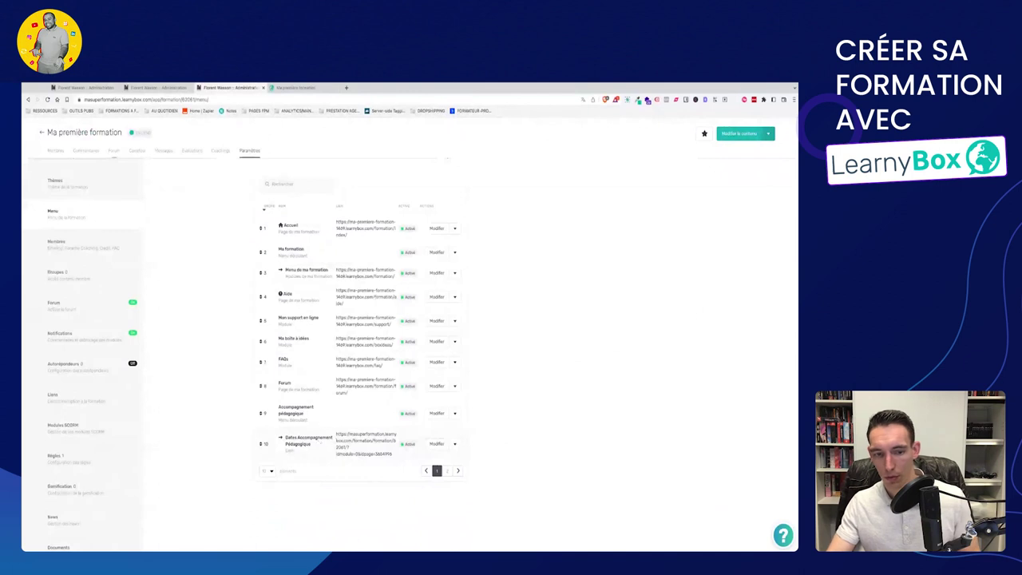
click(454, 444)
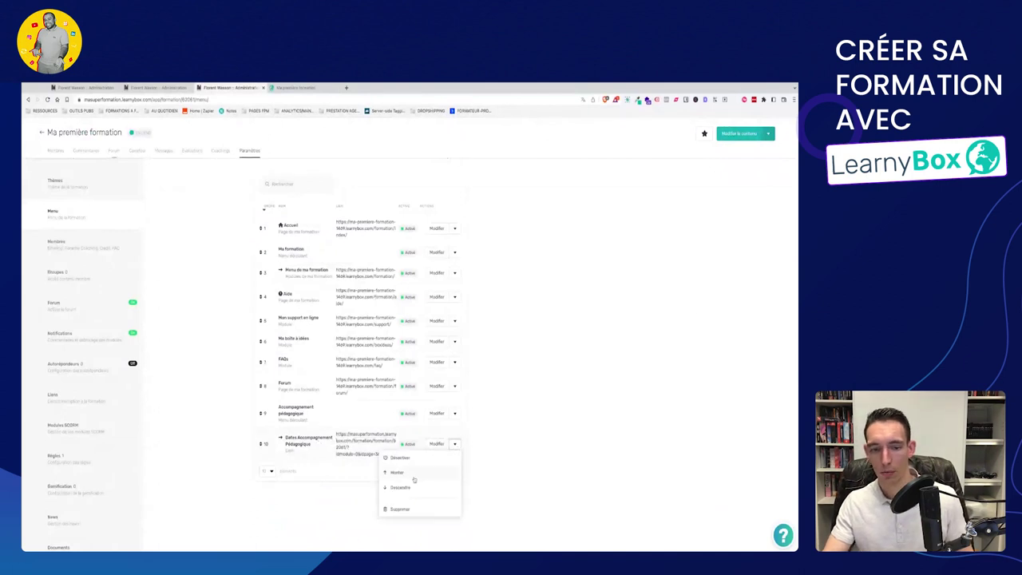
click(406, 510)
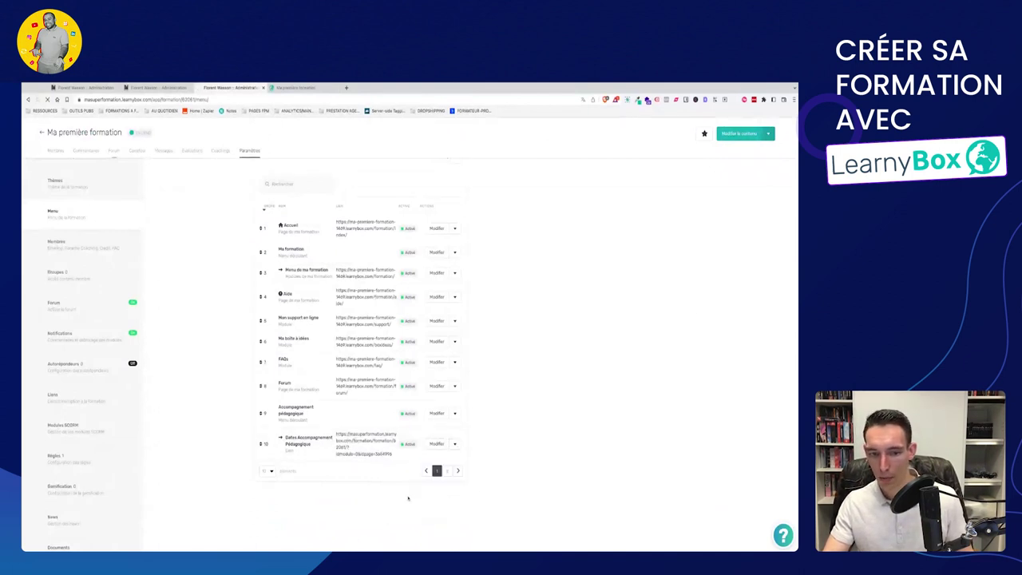
Start a new menu entry for a site page and choose "Dates Accompagnement Pédagogique" as its page.
click(449, 233)
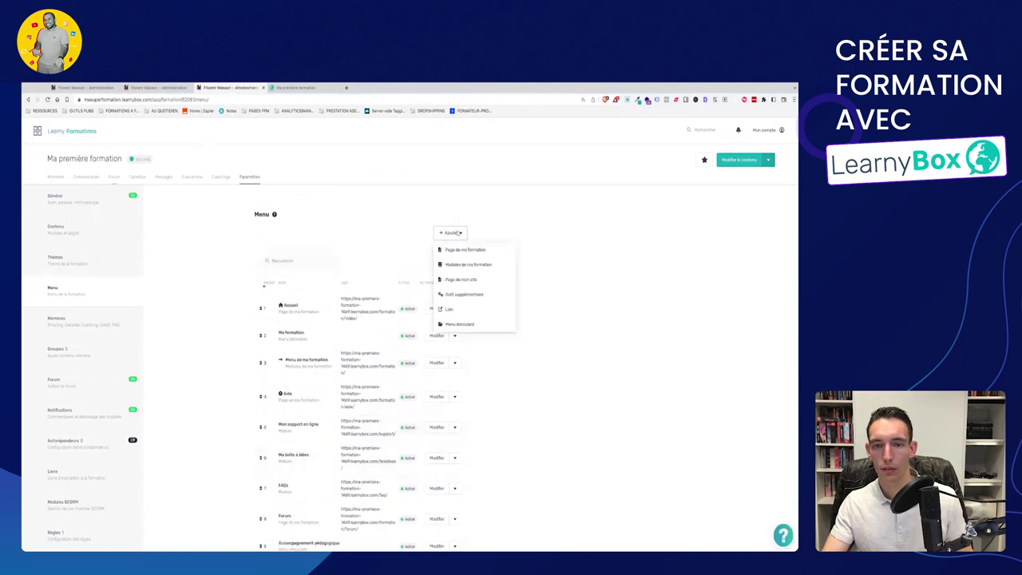
click(474, 282)
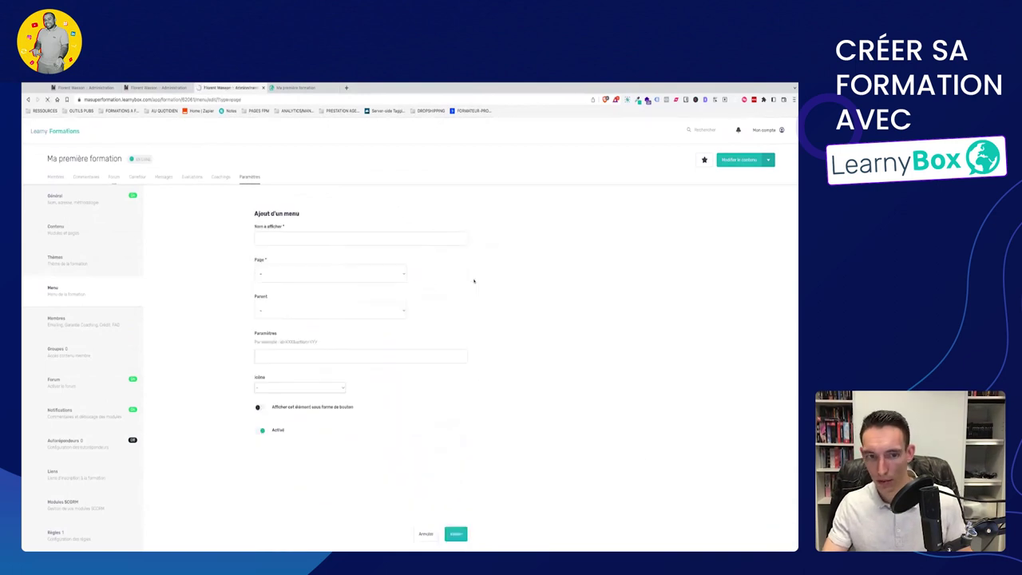
click(277, 275)
scroll(280, 301, down, 1)
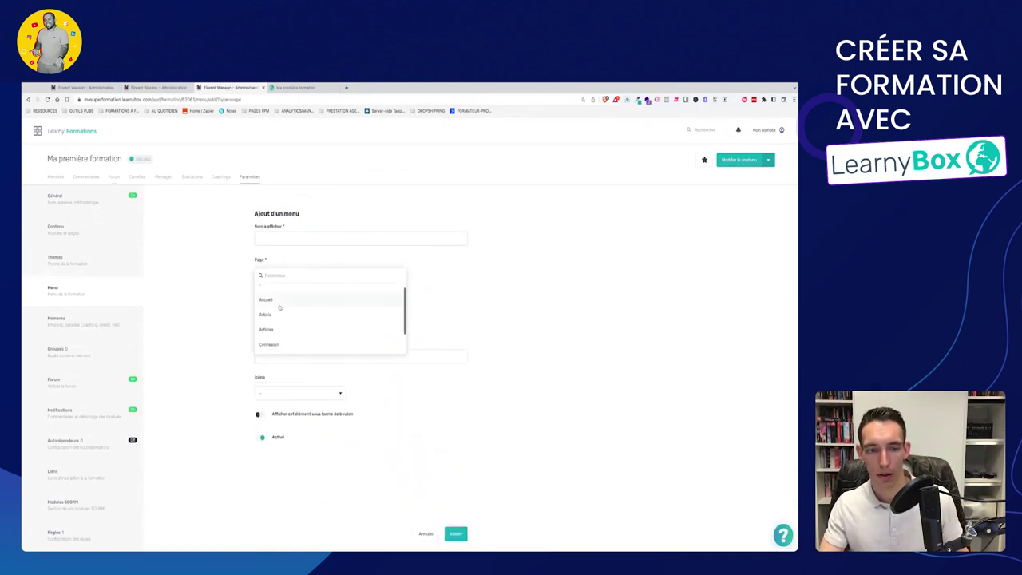
click(292, 347)
Set the new menu entry's display name to the shortened "Dates Accomp. Péda.".
click(282, 238)
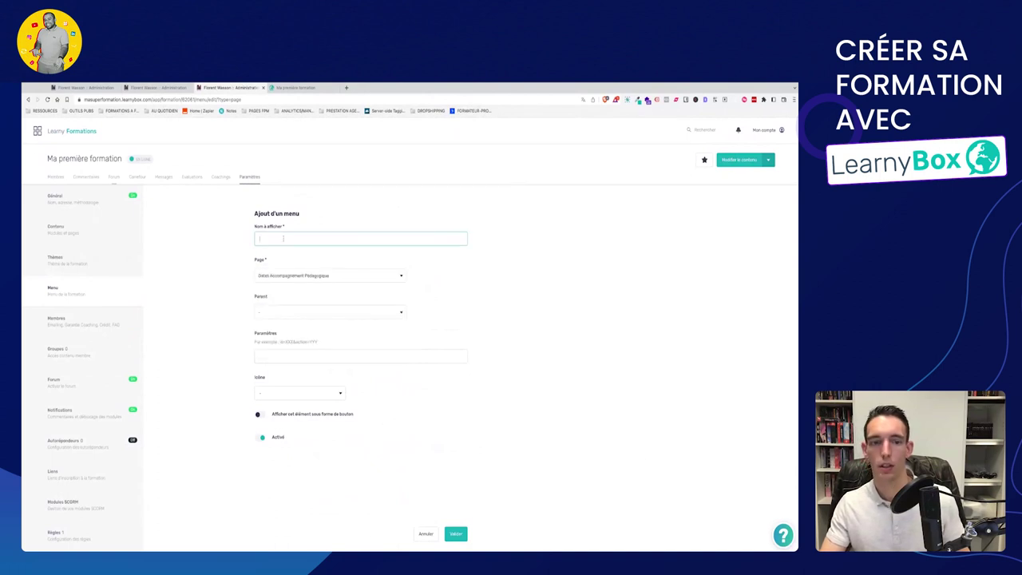
click(320, 296)
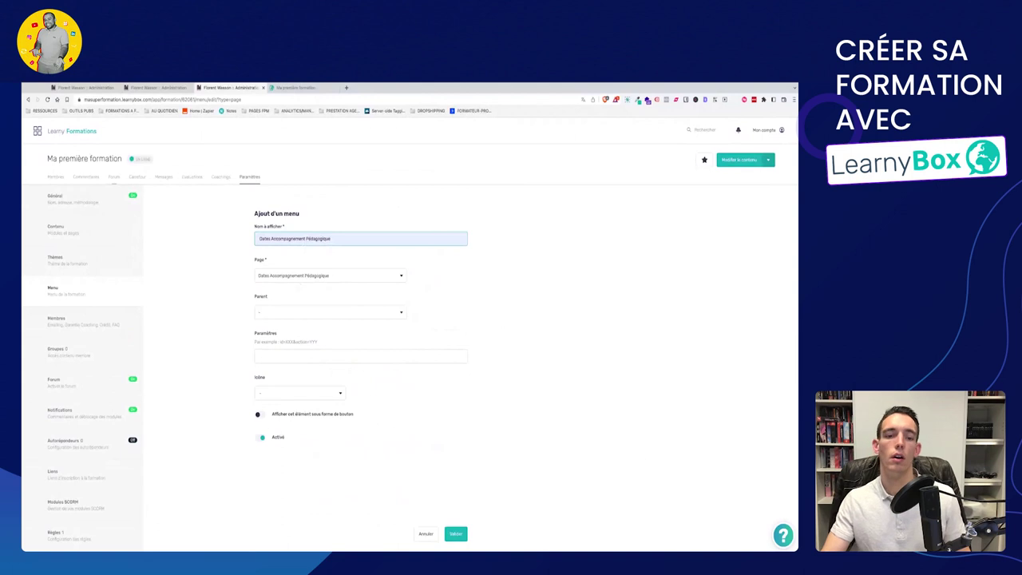
drag(281, 239, 336, 239)
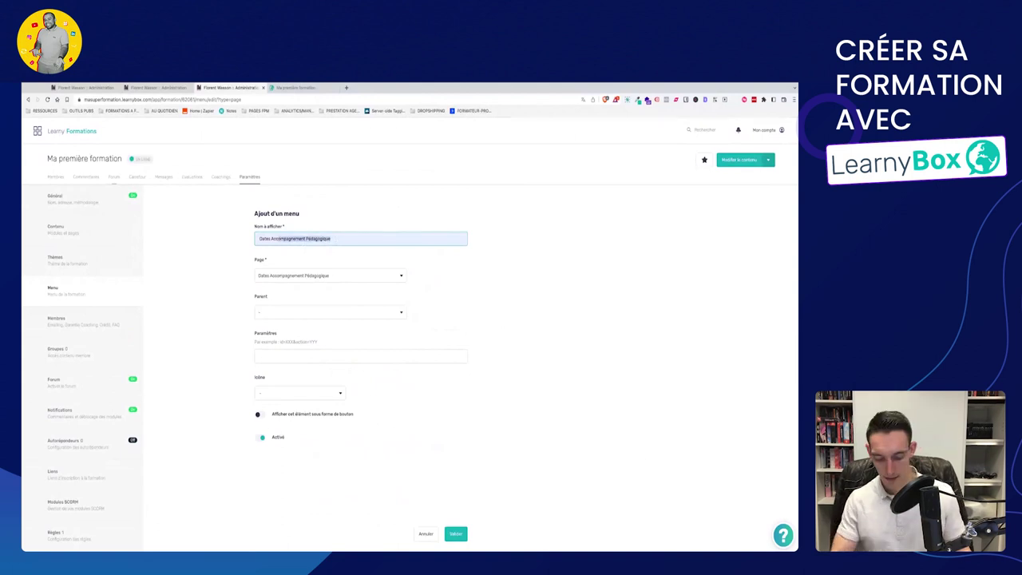
click(280, 239)
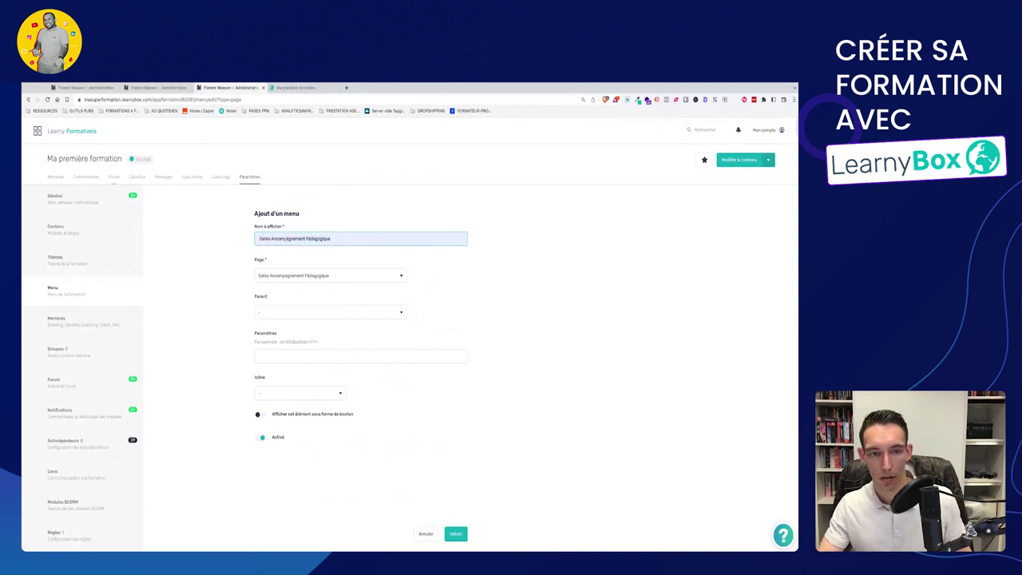
drag(286, 238, 319, 239)
text(.)
text(.)
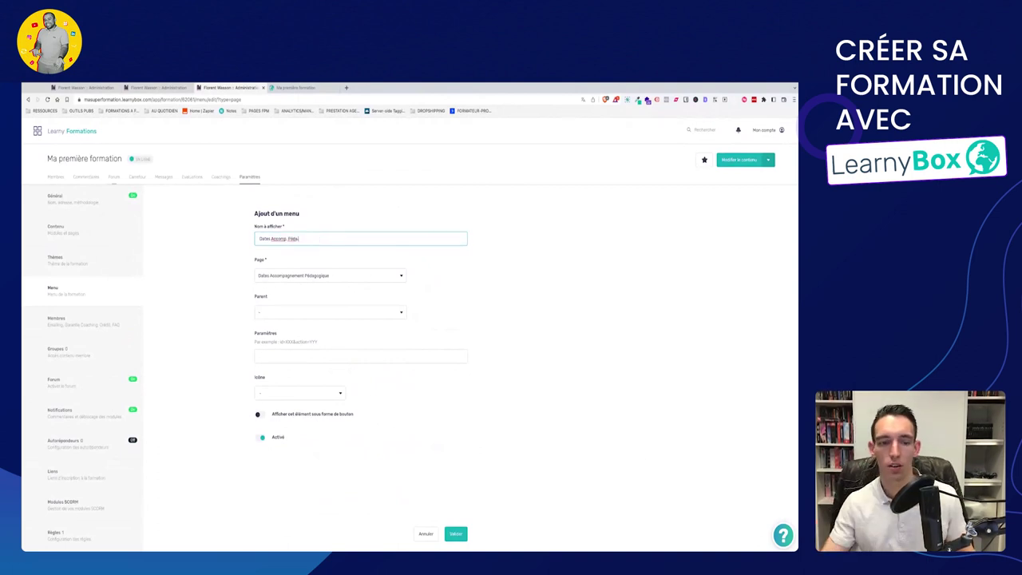
Set the entry's parent to "Accompagnement pédagogique" and save the menu entry.
click(334, 312)
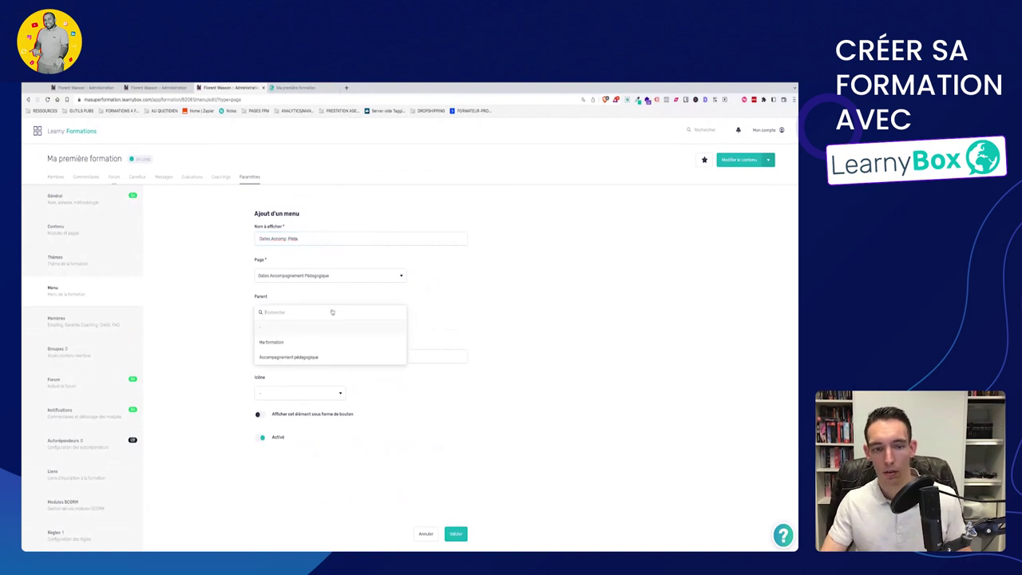
click(308, 358)
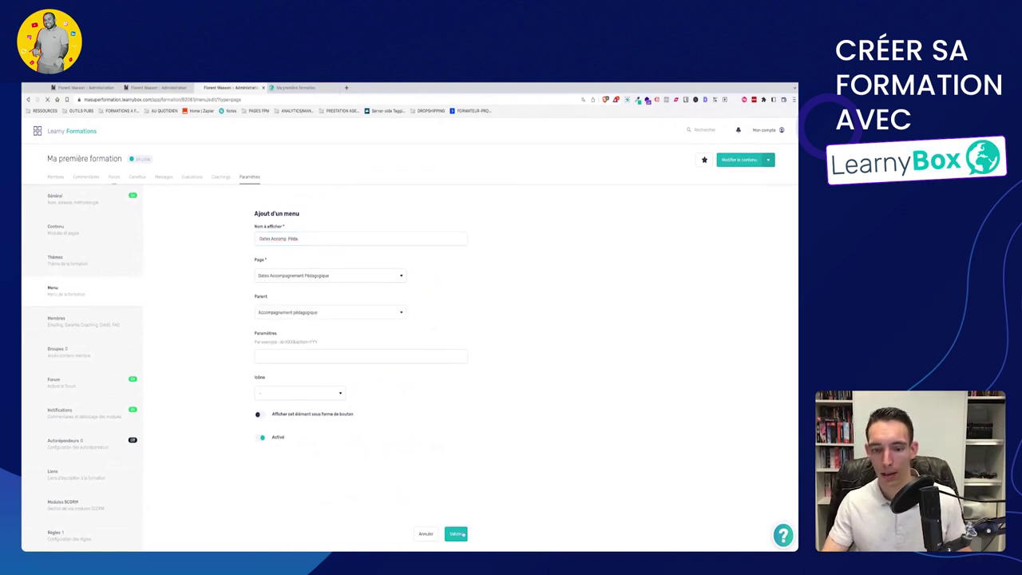
click(456, 534)
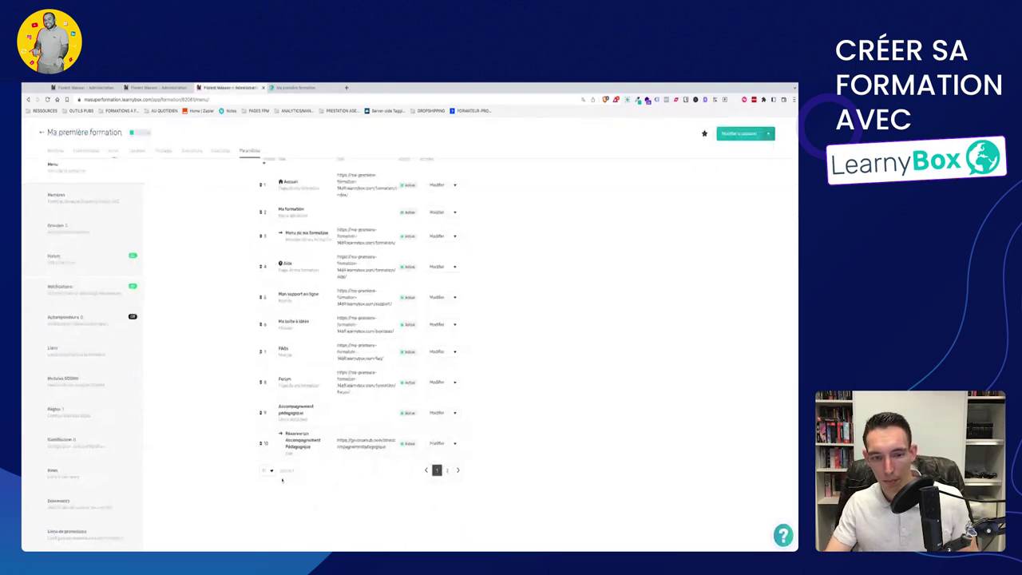
Show more entries in the menu list and move "Dates Accomp. Péda." above "Réserver un Accompagnement Pédagogique".
click(267, 470)
click(297, 472)
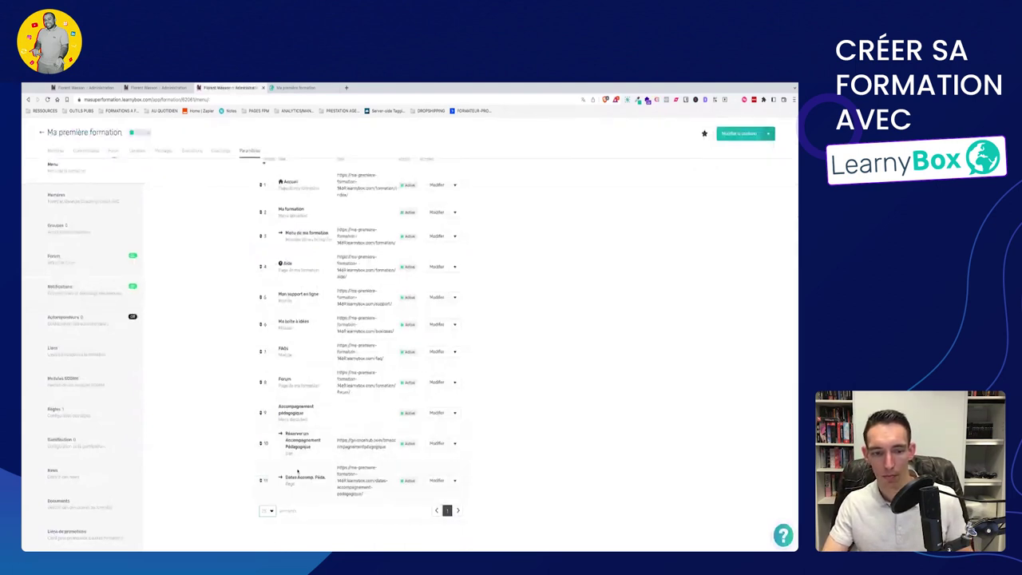
drag(261, 481, 264, 444)
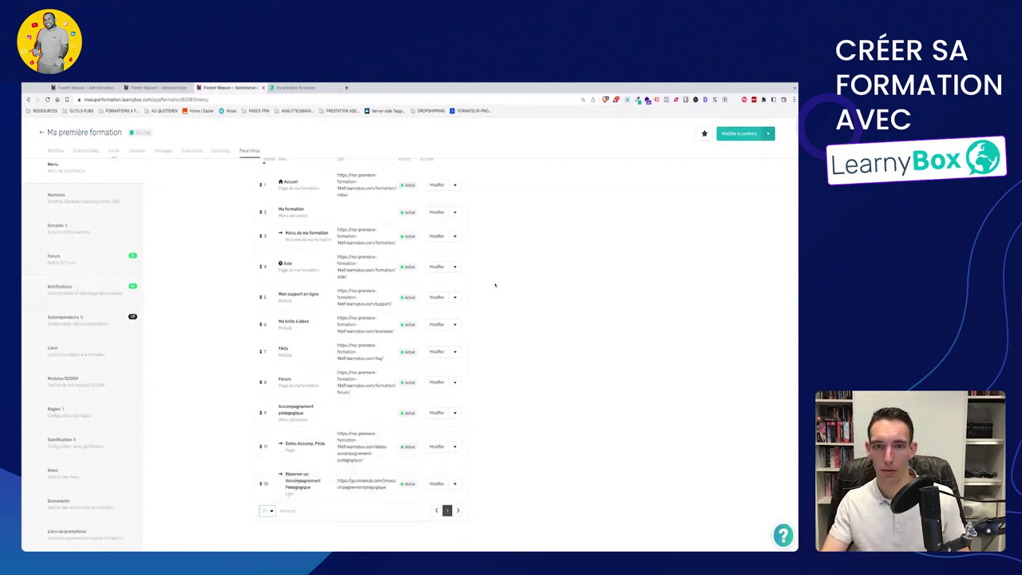
View the training online, check the dates page through the "Accompagnement pédagogique" submenu, and return to the menu settings.
click(769, 133)
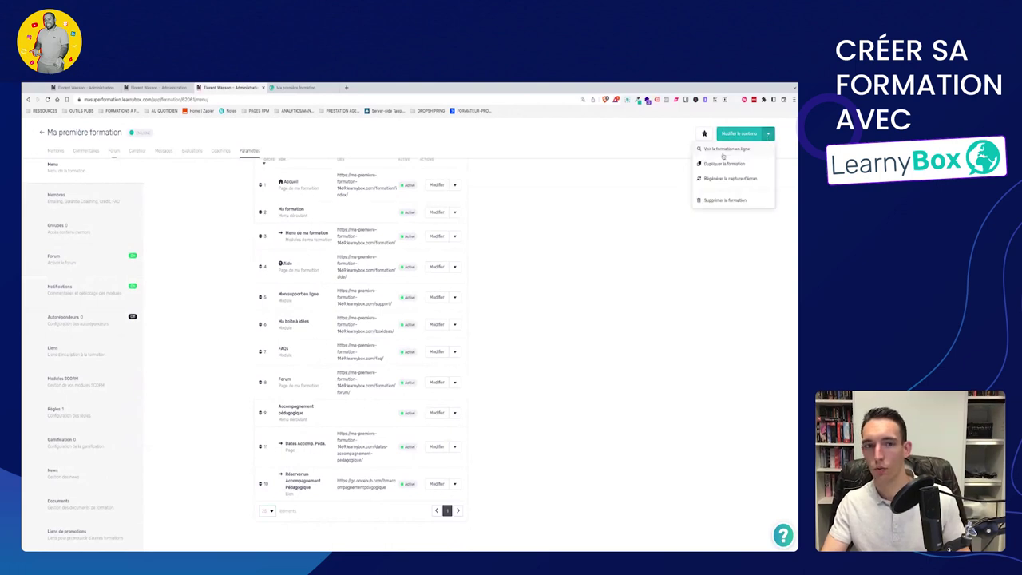
click(723, 150)
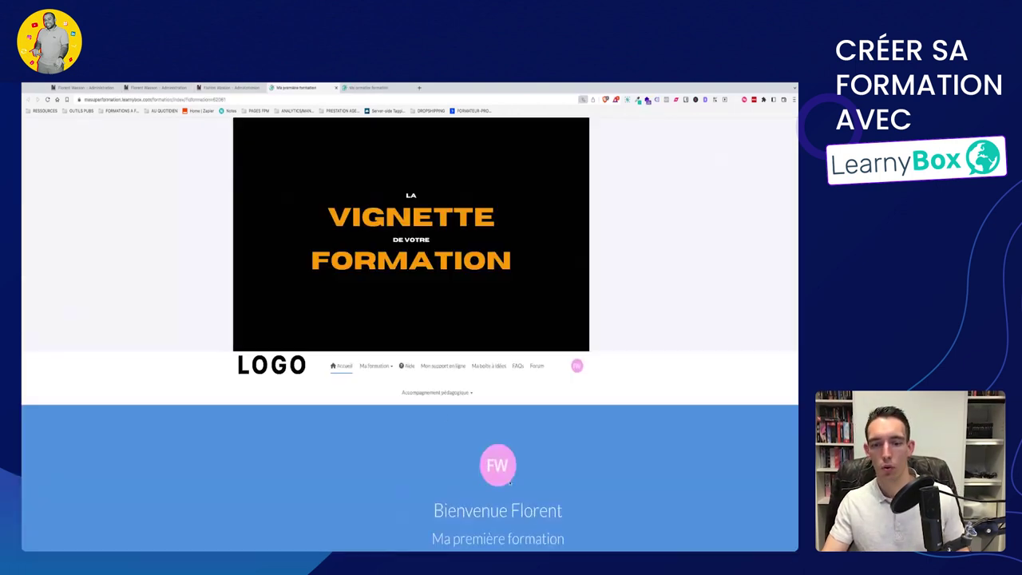
click(437, 392)
click(431, 416)
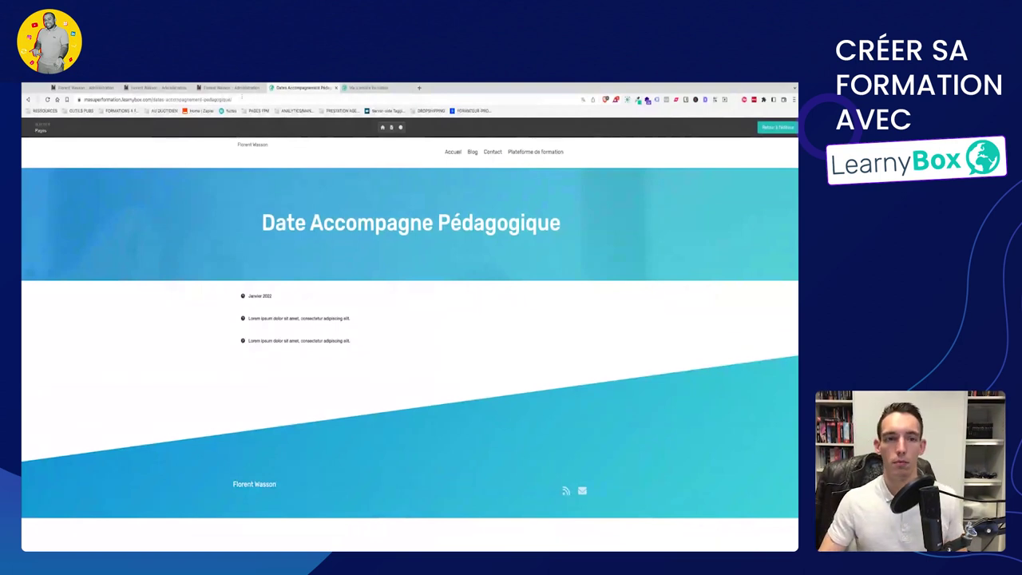
click(236, 88)
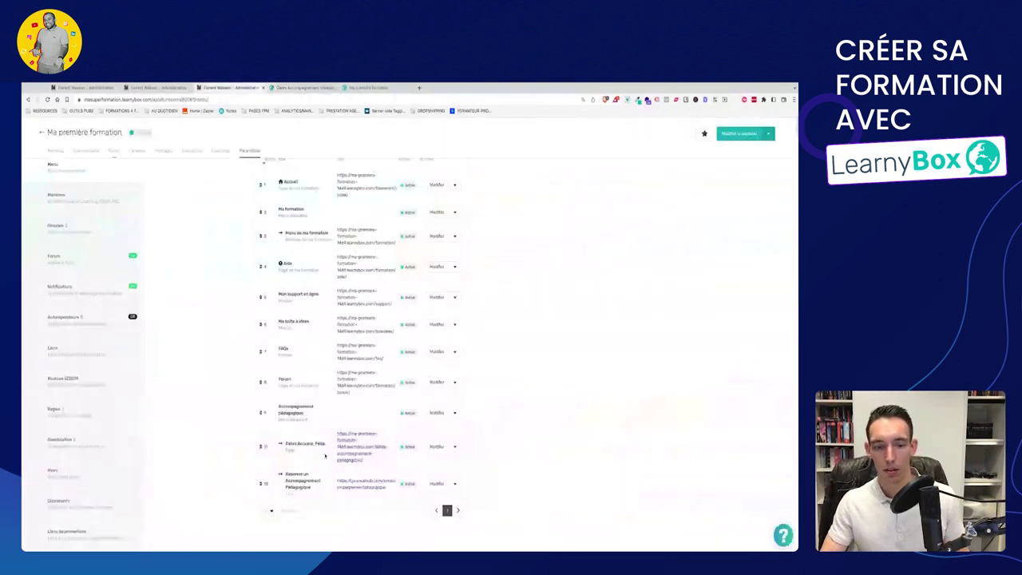